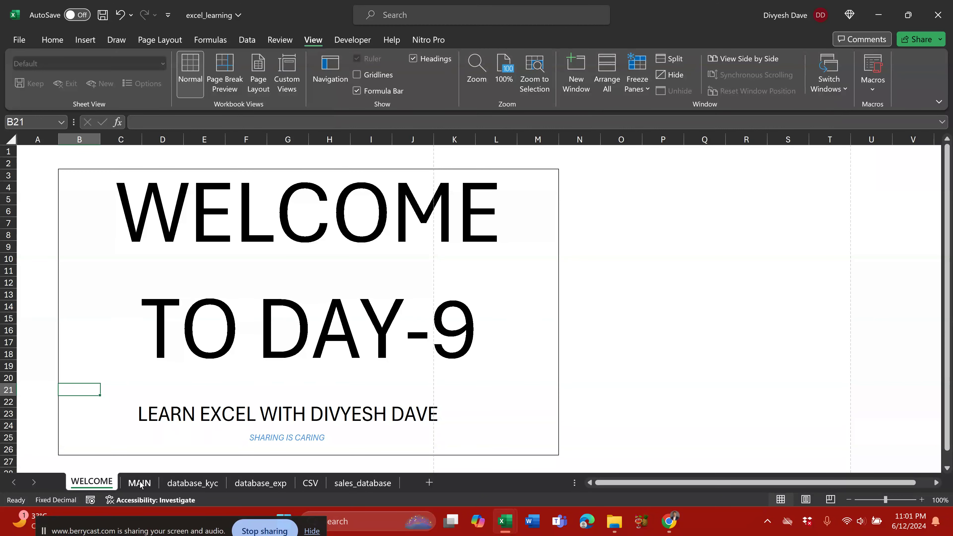
# Step: Switch to the MAIN sheet with the Day 9 Linkings & Comments topic list
pyautogui.click(140, 484)
pyautogui.scroll(4, 150, 372)
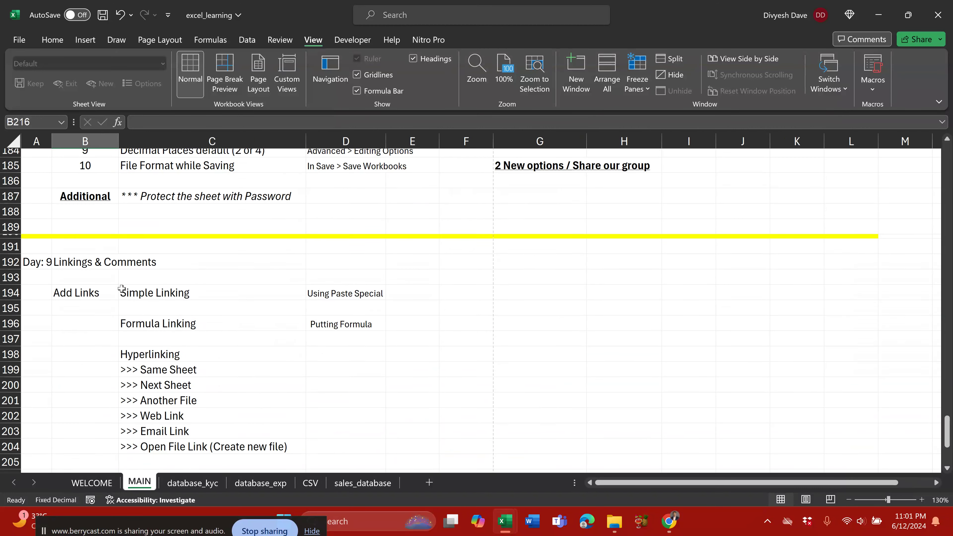
pyautogui.scroll(2, 121, 288)
pyautogui.click(86, 328)
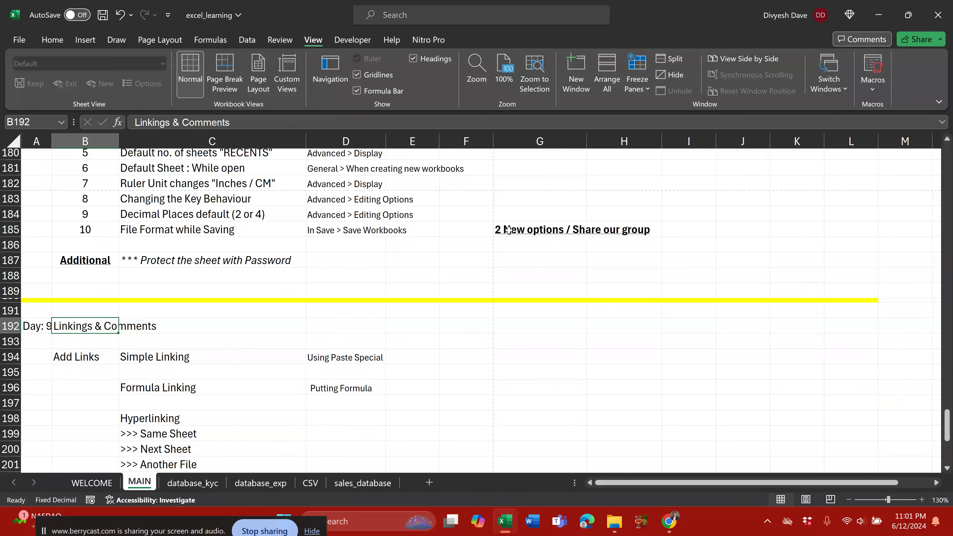
pyautogui.click(525, 262)
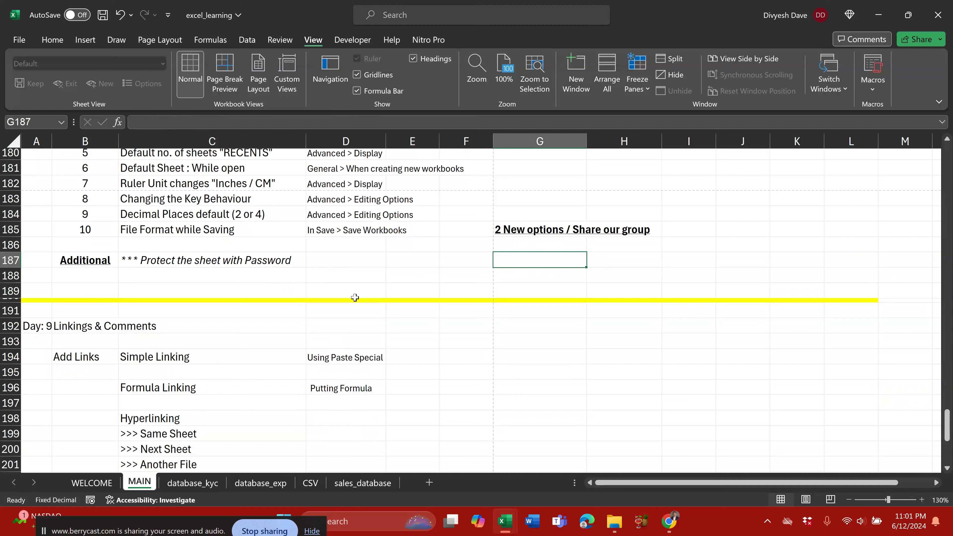
pyautogui.click(532, 229)
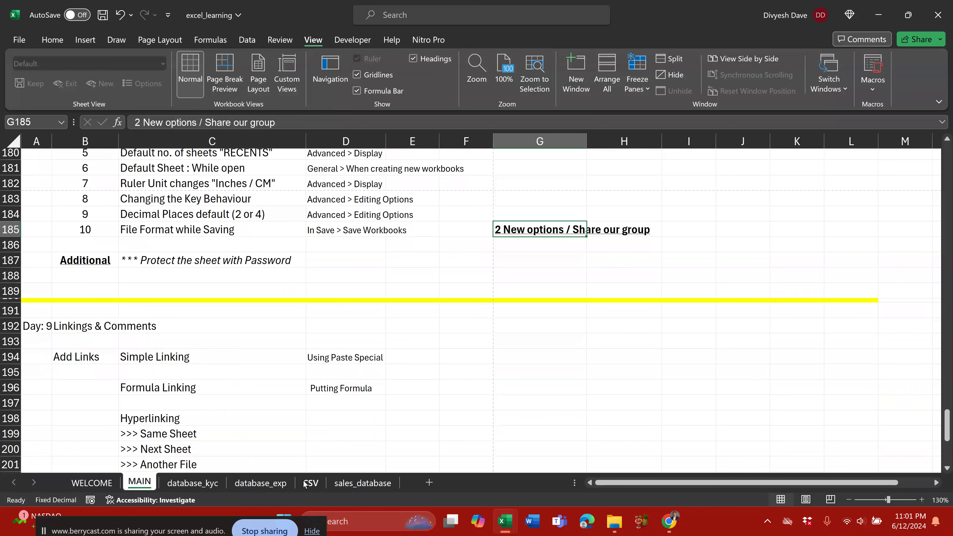
pyautogui.click(360, 485)
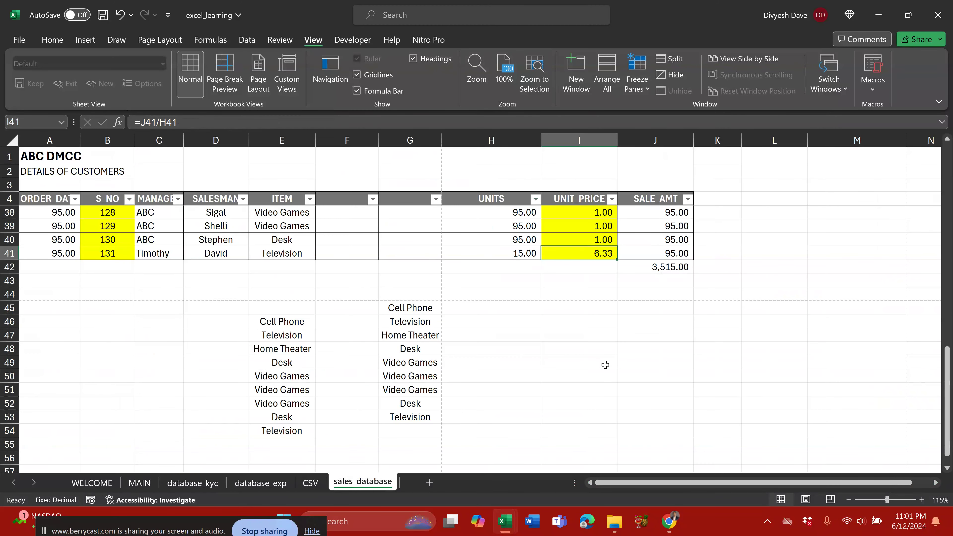
pyautogui.scroll(2, 604, 365)
pyautogui.moveTo(595, 242); pyautogui.dragTo(593, 336)
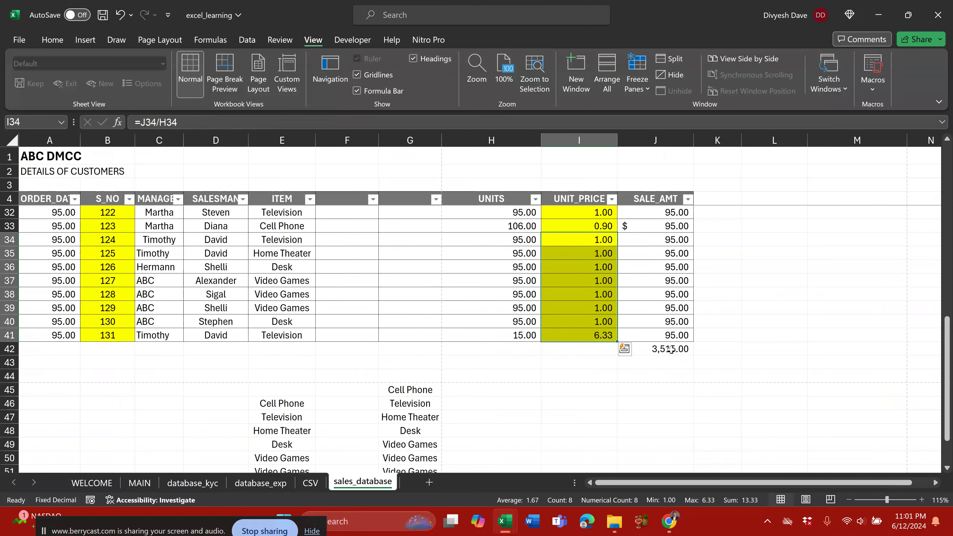
pyautogui.click(139, 483)
pyautogui.scroll(-3, 615, 330)
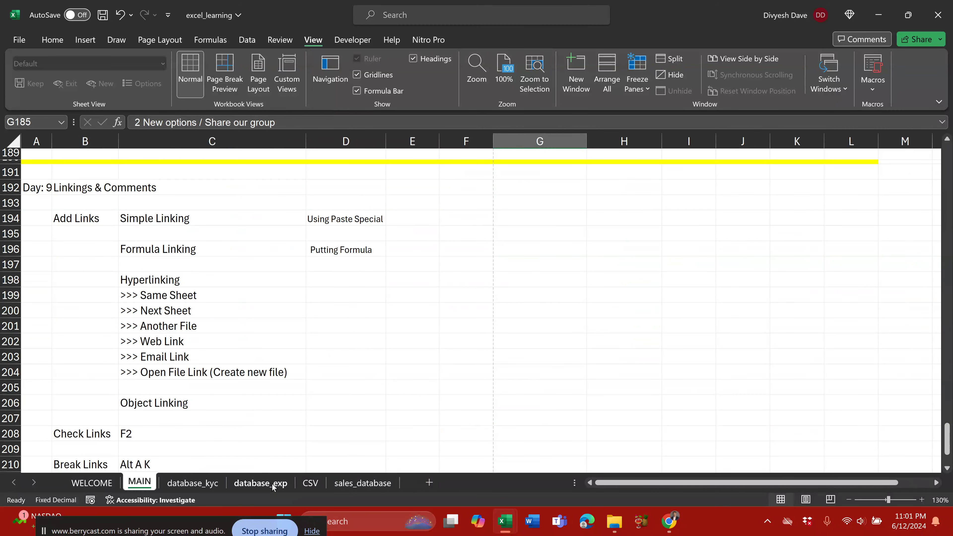
# Step: On sales_database, inspect the J42 SUBTOTAL formula and the UNITS and UNIT_PRICE values
pyautogui.click(362, 483)
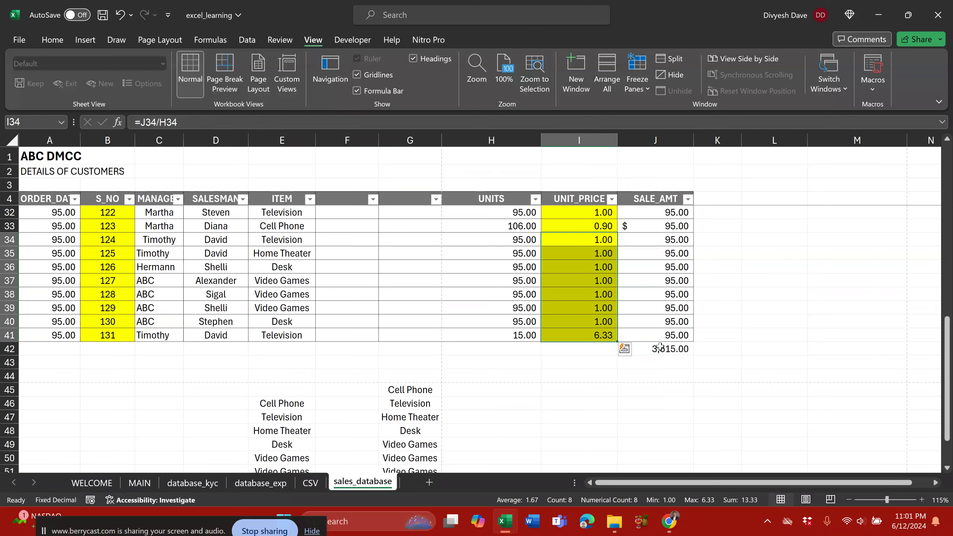
pyautogui.doubleClick(678, 350)
pyautogui.press('Escape')
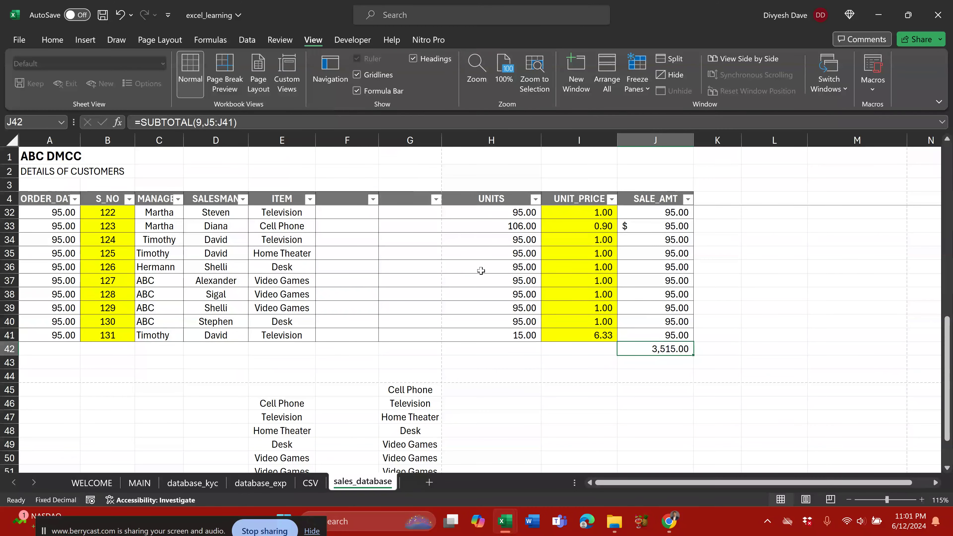
pyautogui.moveTo(463, 237); pyautogui.dragTo(643, 328)
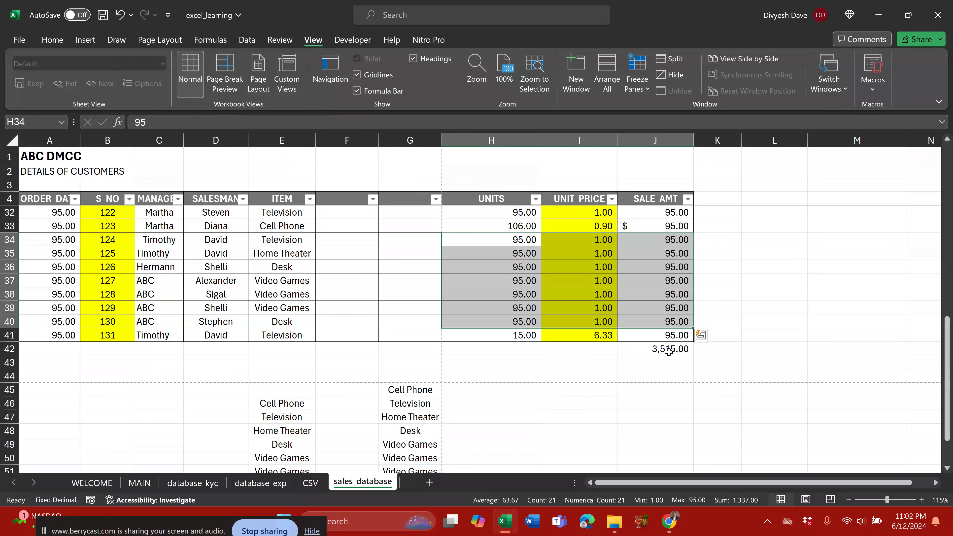
# Step: Copy the 3,515.00 SALE_AMT grand total in J42
pyautogui.click(670, 350)
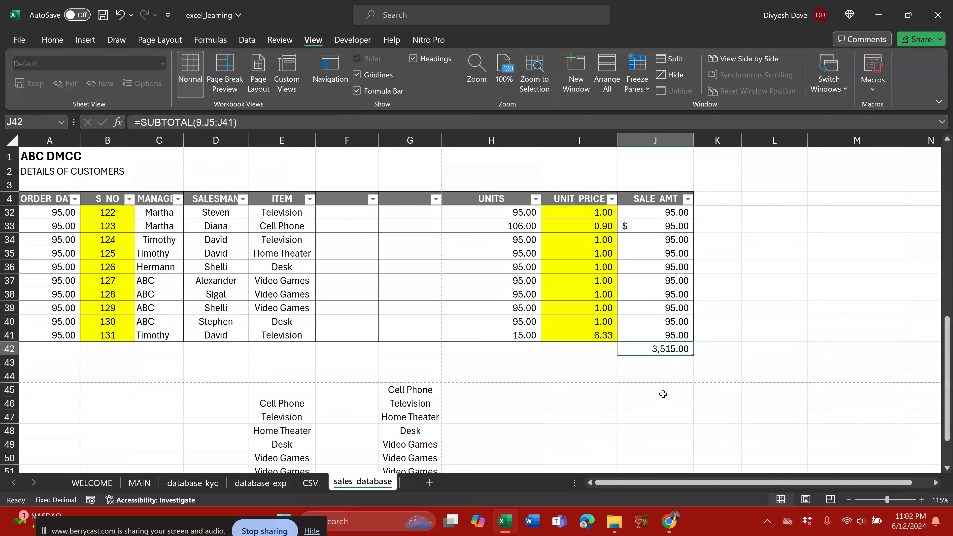
pyautogui.click(139, 482)
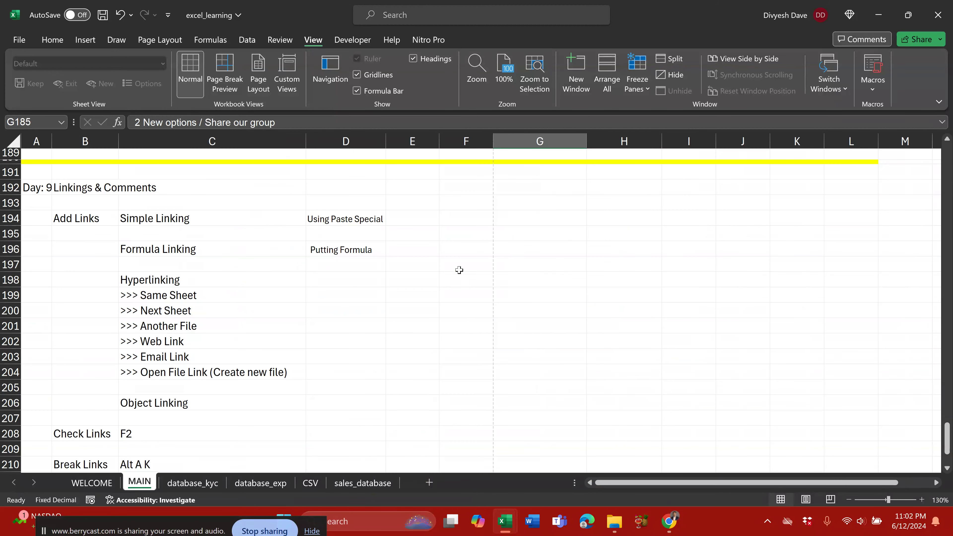
pyautogui.click(373, 485)
pyautogui.hotkey('ctrl', 'c')
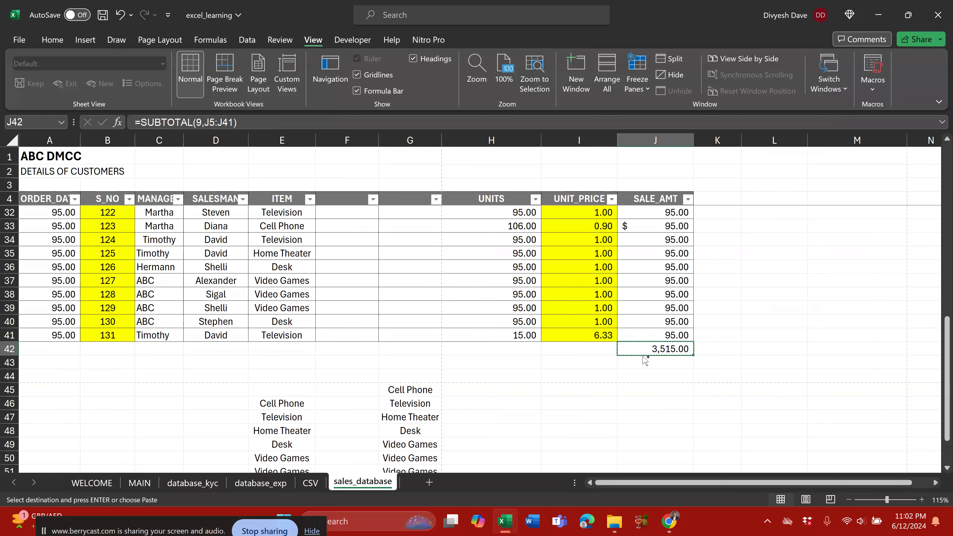
# Step: Paste Link the copied total into MAIN G194 as =sales_database!$J$42, showing 3,515.00
pyautogui.click(147, 484)
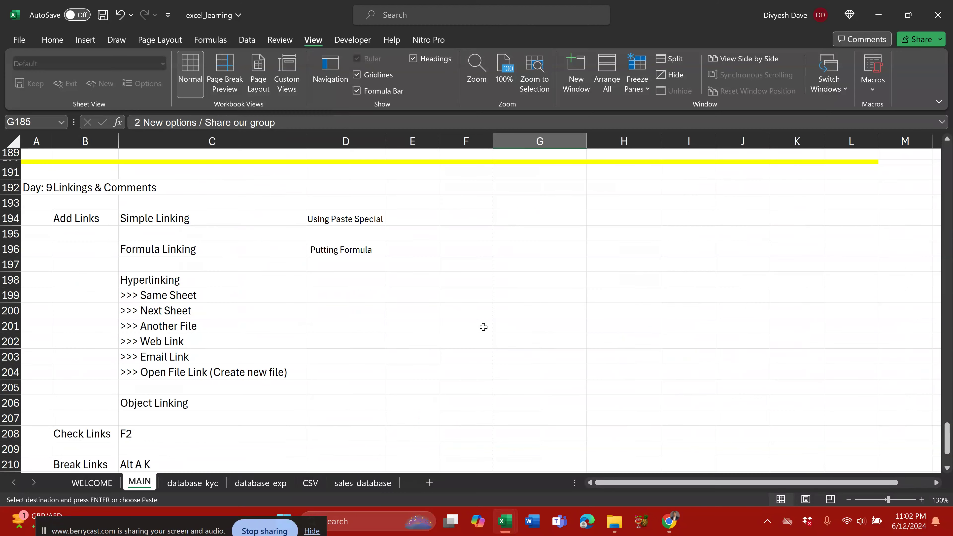
pyautogui.click(530, 213)
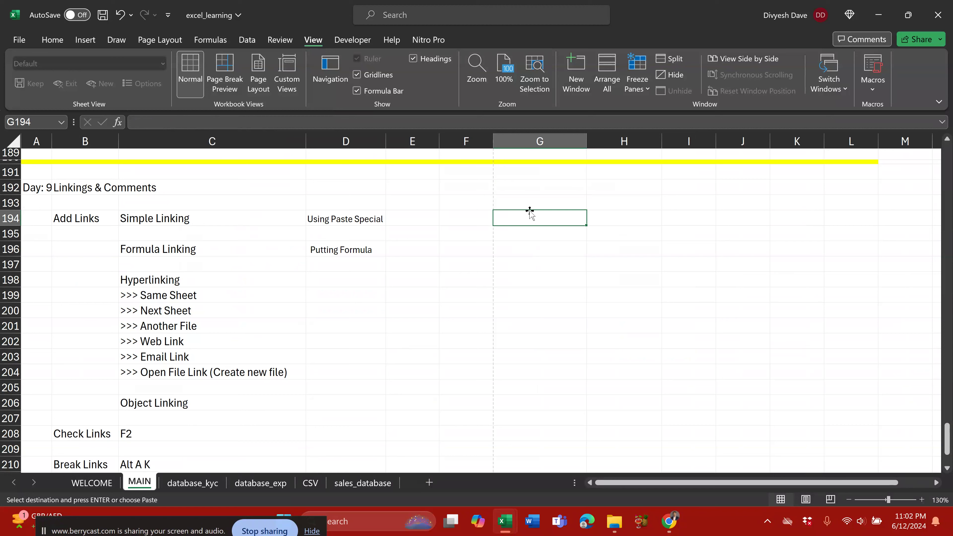
pyautogui.hotkey('alt', 'e')
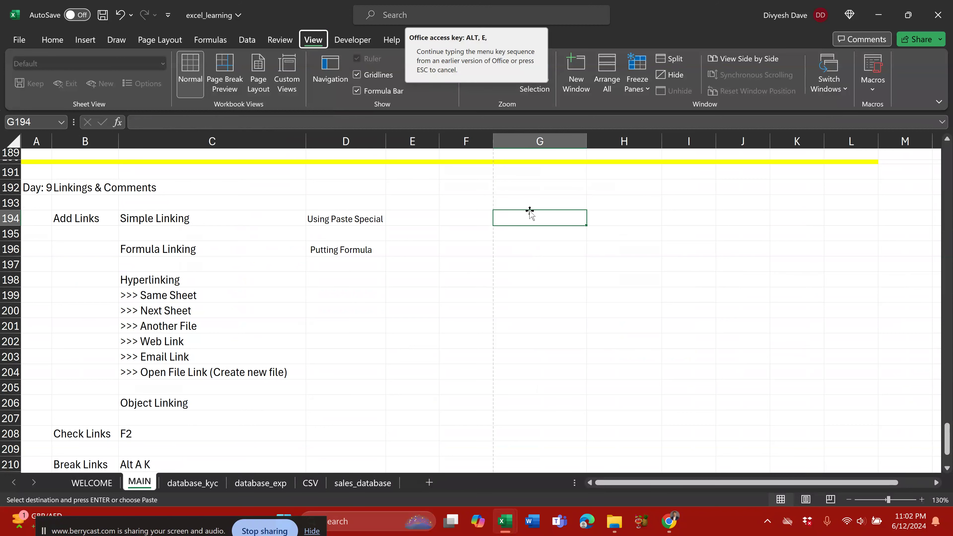
pyautogui.press('s')
pyautogui.press('v')
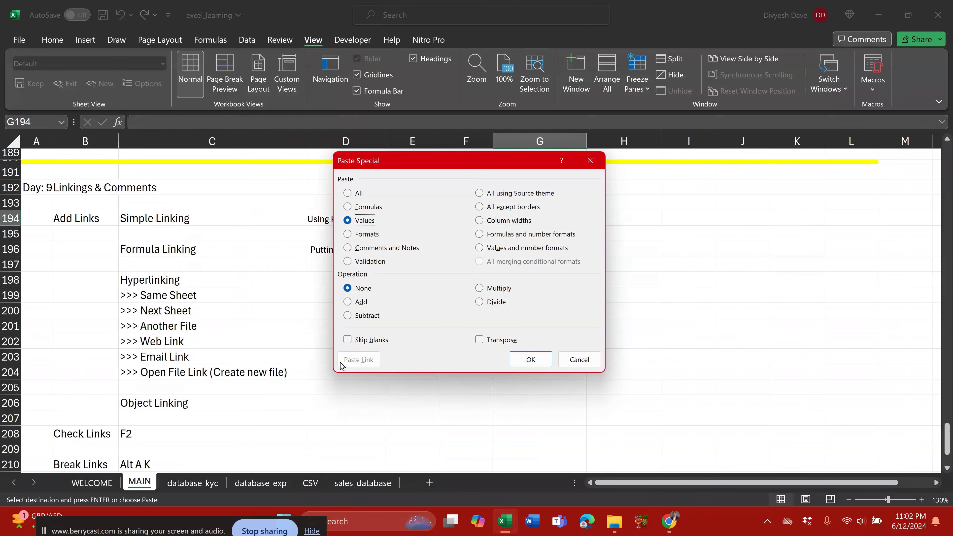
pyautogui.click(361, 193)
pyautogui.click(359, 359)
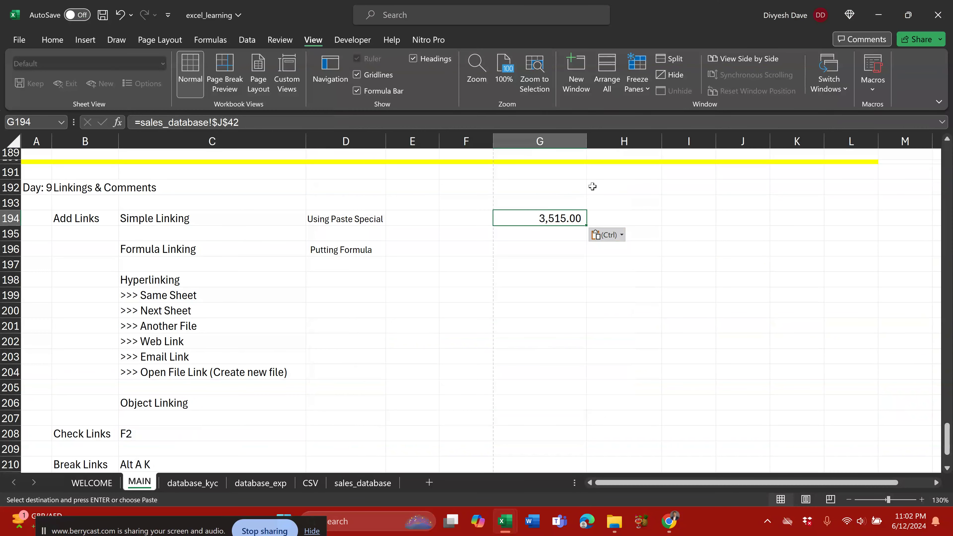
pyautogui.hotkey('alt', 'h')
pyautogui.press('Escape')
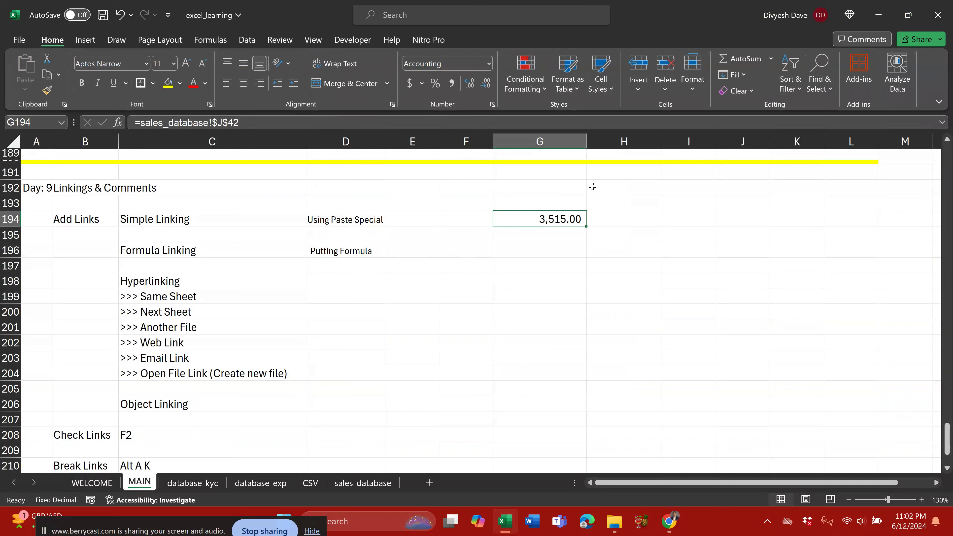
# Step: Change the sales_database SALE_AMT value in J37 to 15
pyautogui.click(527, 296)
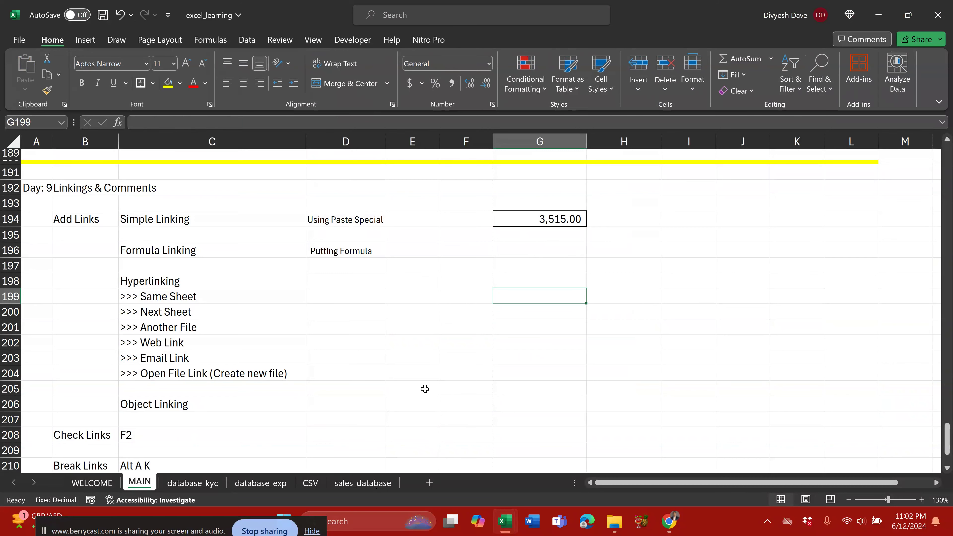
pyautogui.click(379, 485)
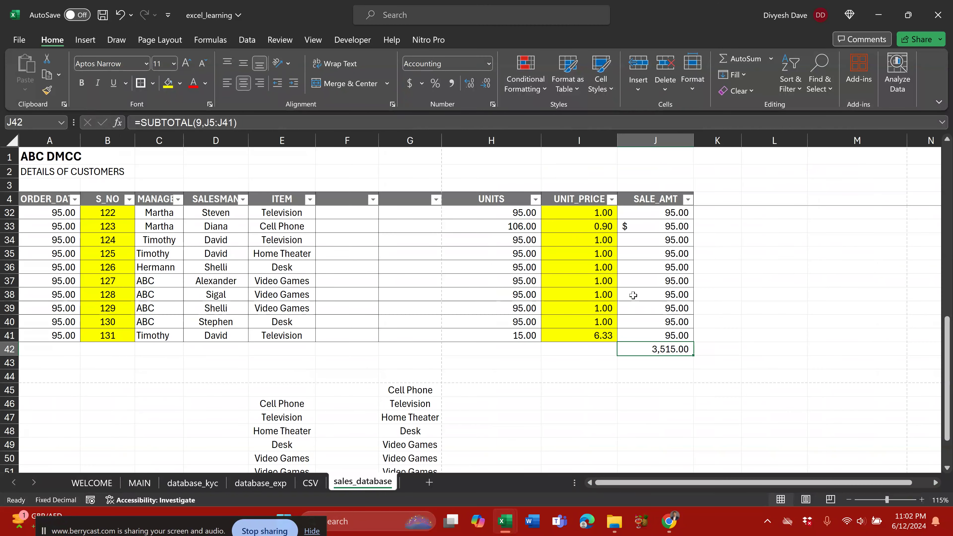
pyautogui.click(632, 282)
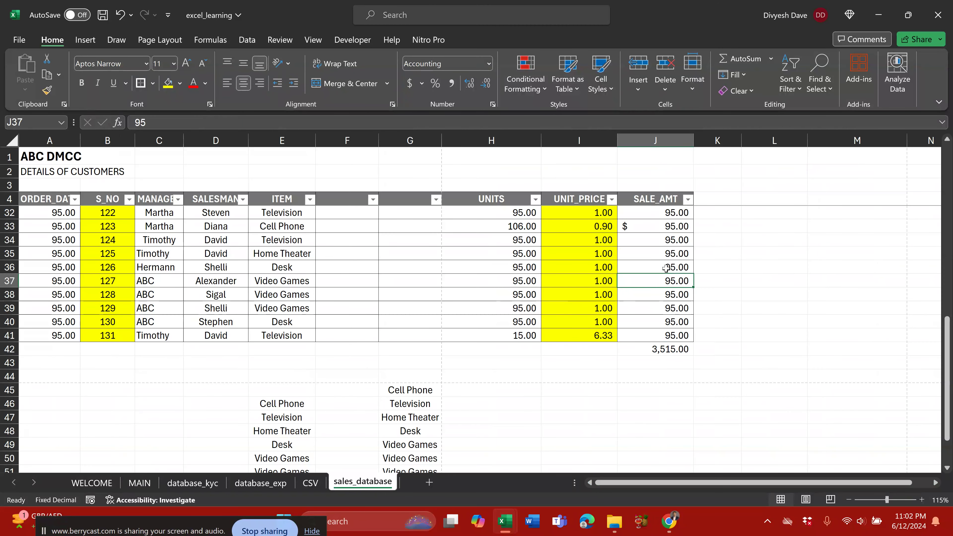
pyautogui.write('15')
pyautogui.press('Return')
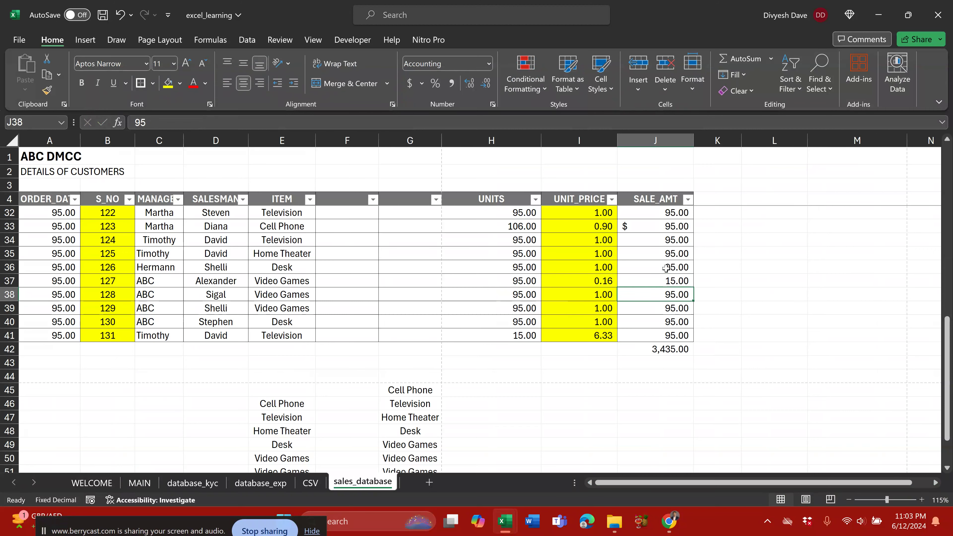
# Step: Confirm G194 on MAIN now shows the revised 3,435.00 total, then select G196
pyautogui.click(139, 483)
pyautogui.click(549, 221)
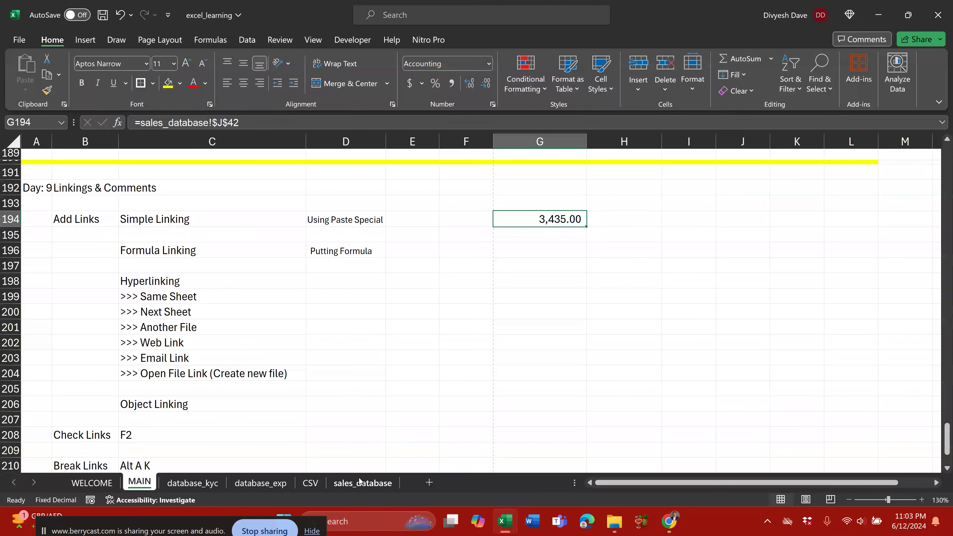
pyautogui.click(368, 484)
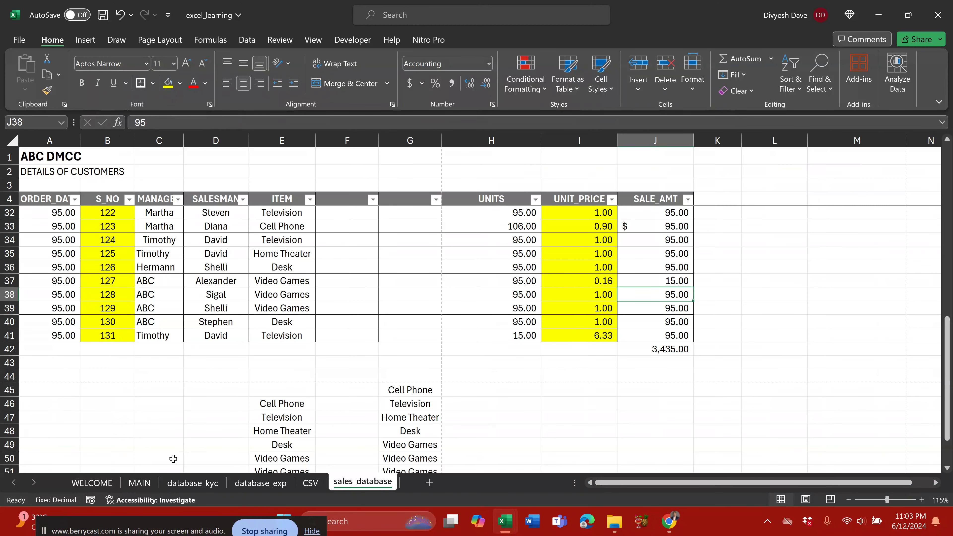
pyautogui.click(140, 483)
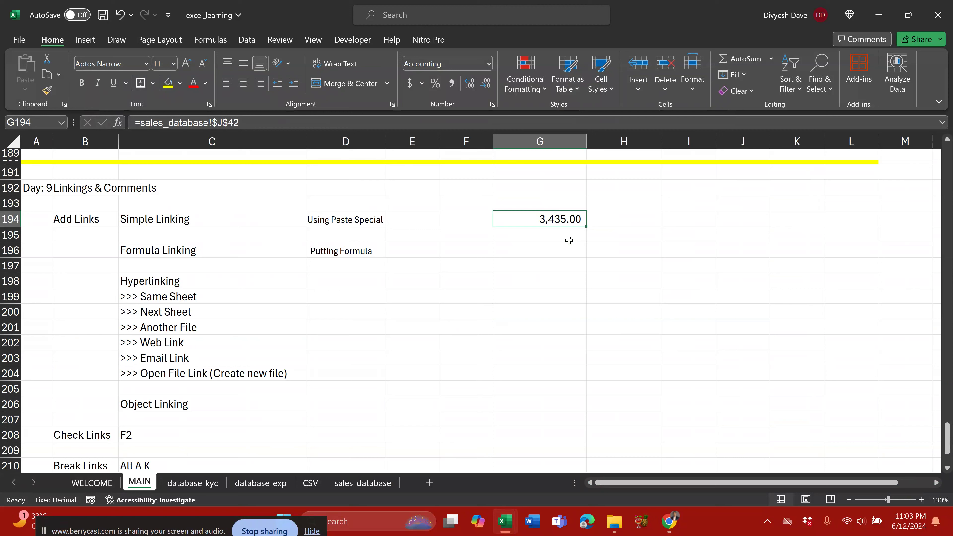
pyautogui.moveTo(201, 217); pyautogui.dragTo(559, 219)
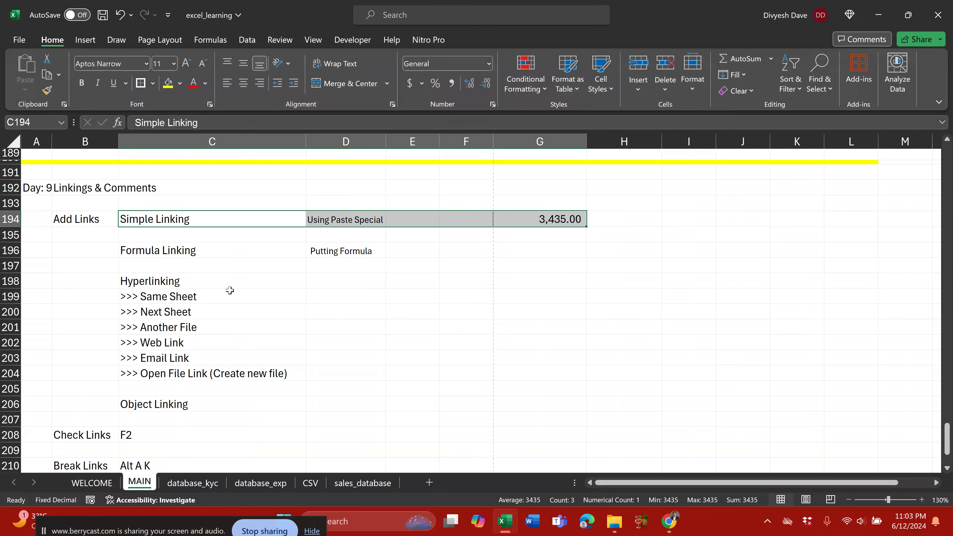
pyautogui.moveTo(223, 251); pyautogui.dragTo(484, 250)
pyautogui.click(548, 260)
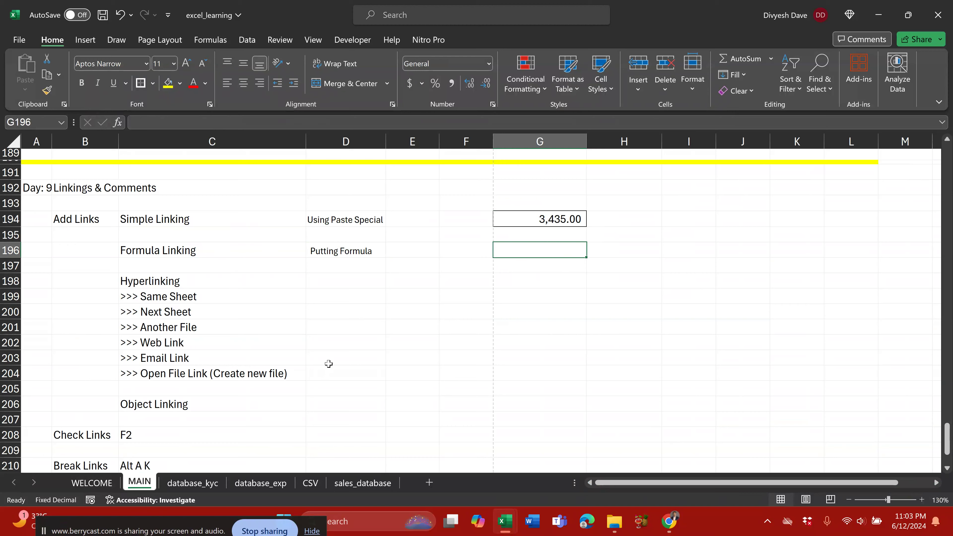
# Step: Review the CSV, database_exp and sales_database data, then return to MAIN
pyautogui.click(316, 484)
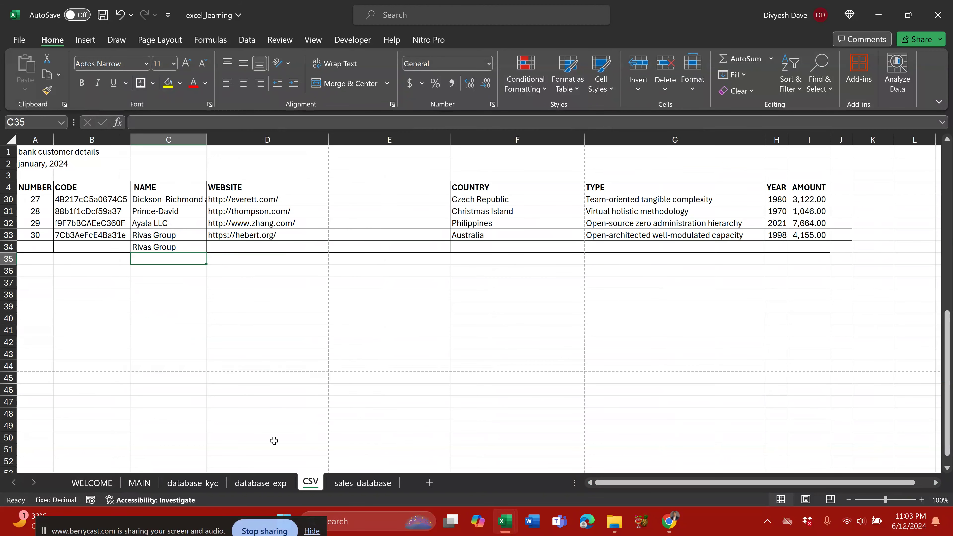
pyautogui.click(261, 483)
pyautogui.scroll(-20, 527, 239)
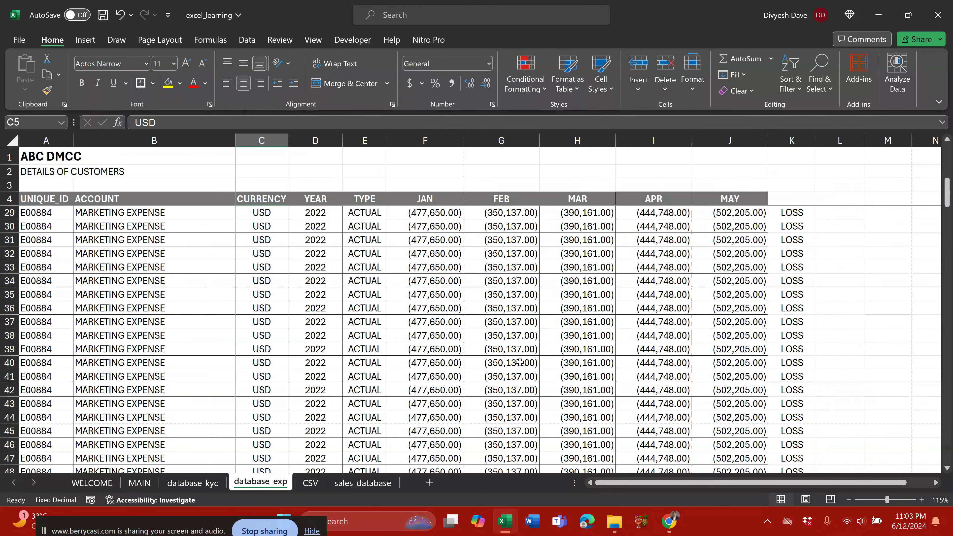
pyautogui.click(481, 308)
pyautogui.press('Down')
pyautogui.press('Down')
pyautogui.press('Down')
pyautogui.press('Down')
pyautogui.press('Down')
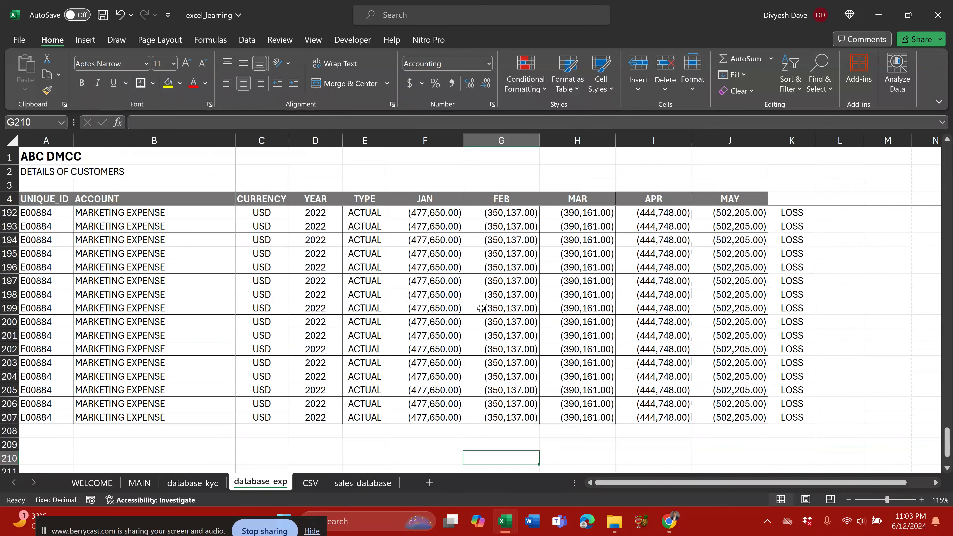
pyautogui.click(366, 483)
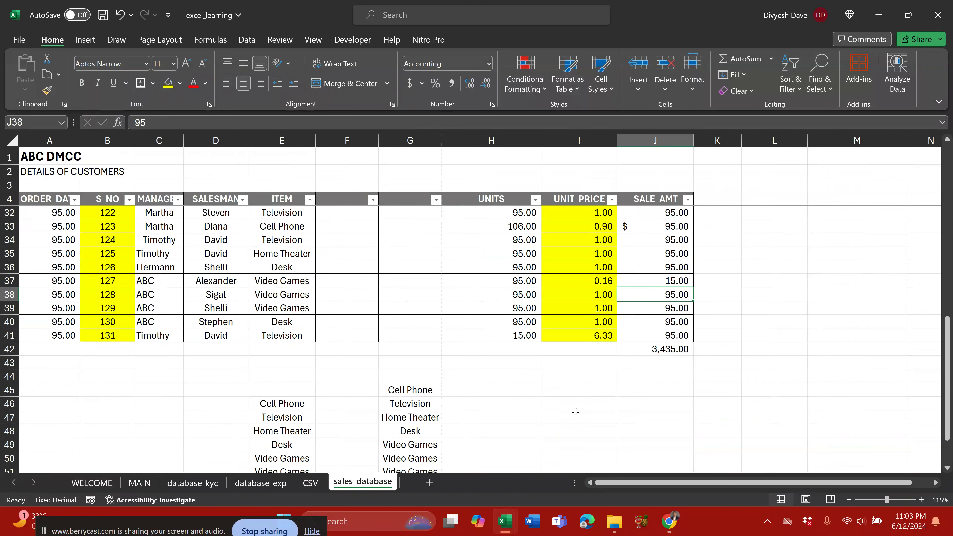
pyautogui.scroll(-2, 544, 388)
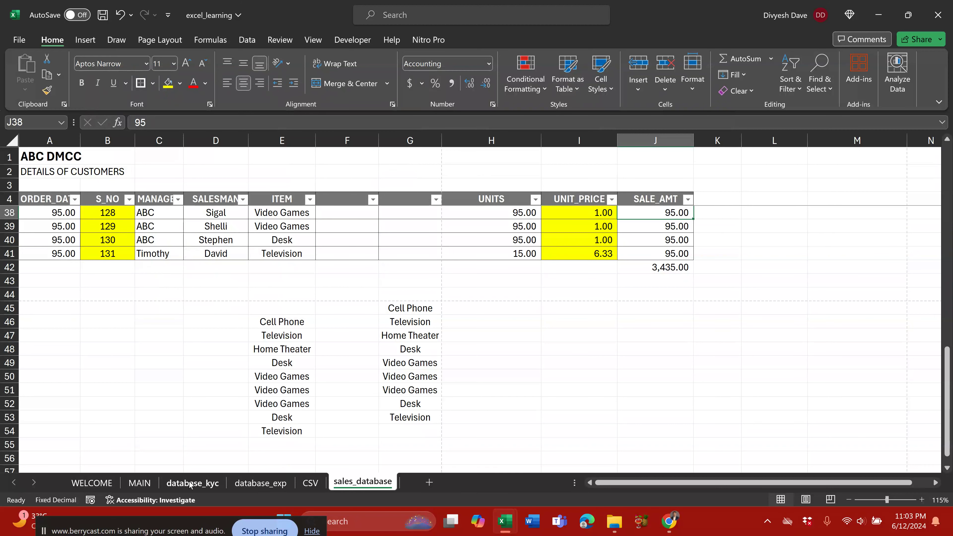
pyautogui.click(139, 483)
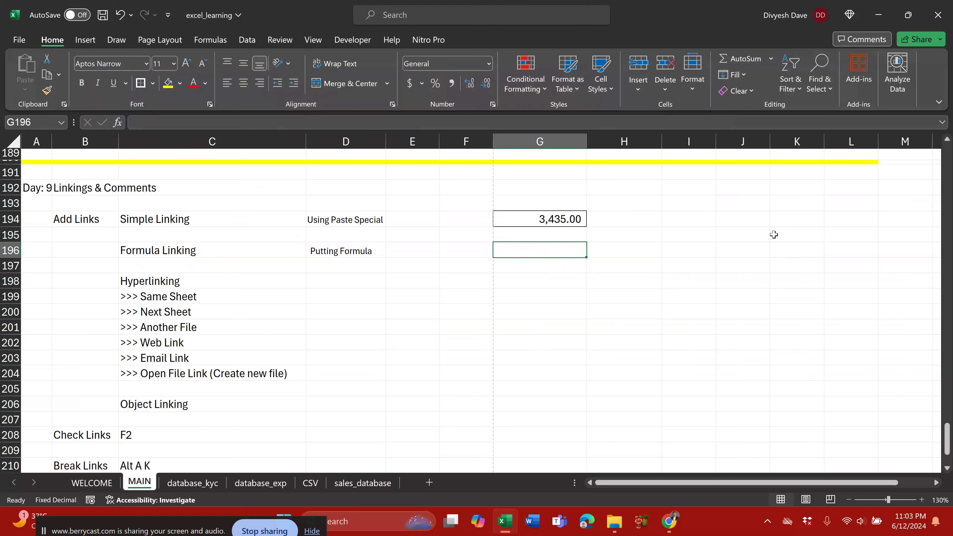
# Step: Enter =sales_database!J42 in G196 so it shows 3,435.00
pyautogui.write('=')
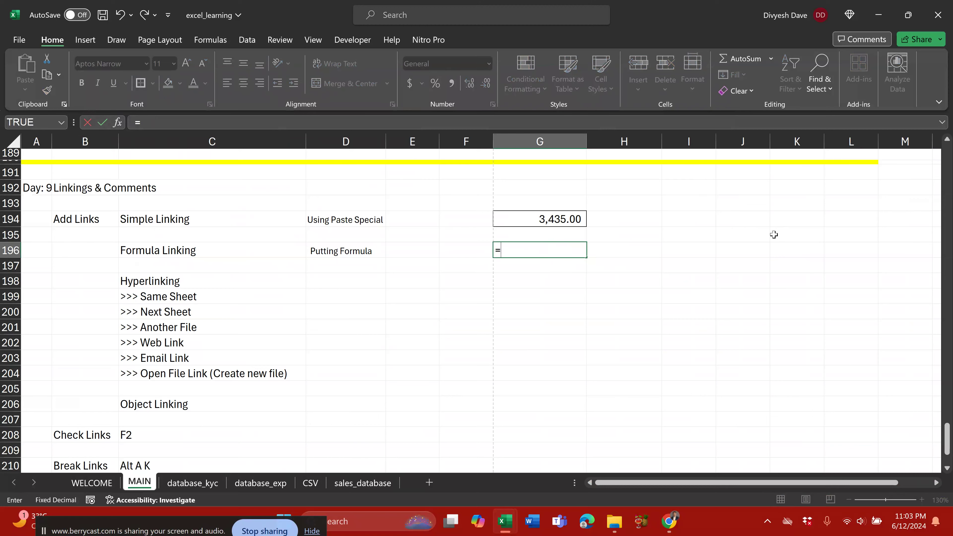
pyautogui.click(362, 483)
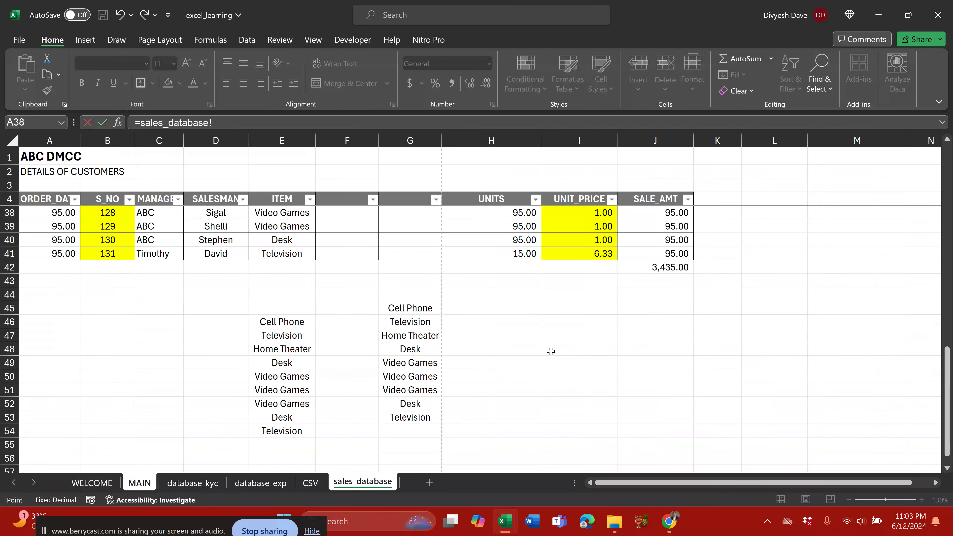
pyautogui.scroll(2, 228, 276)
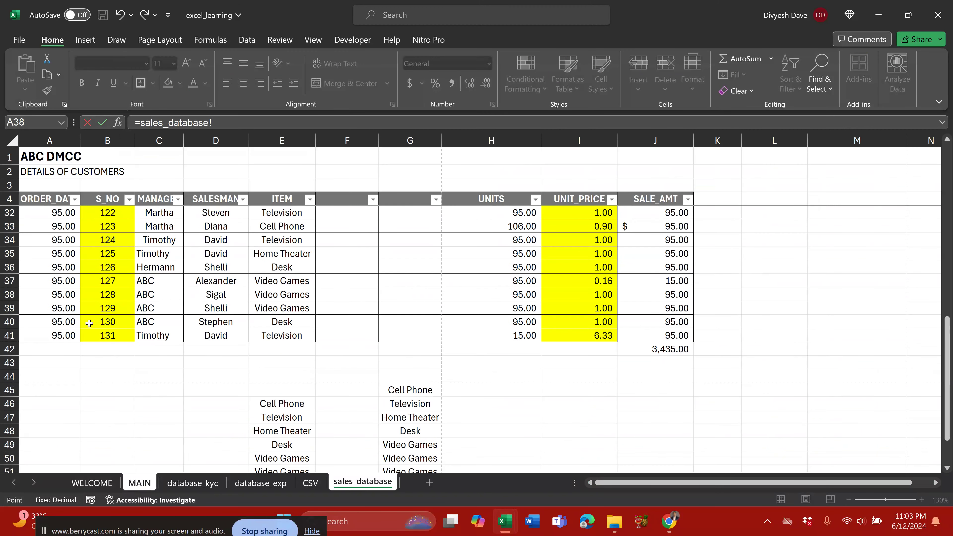
pyautogui.click(680, 353)
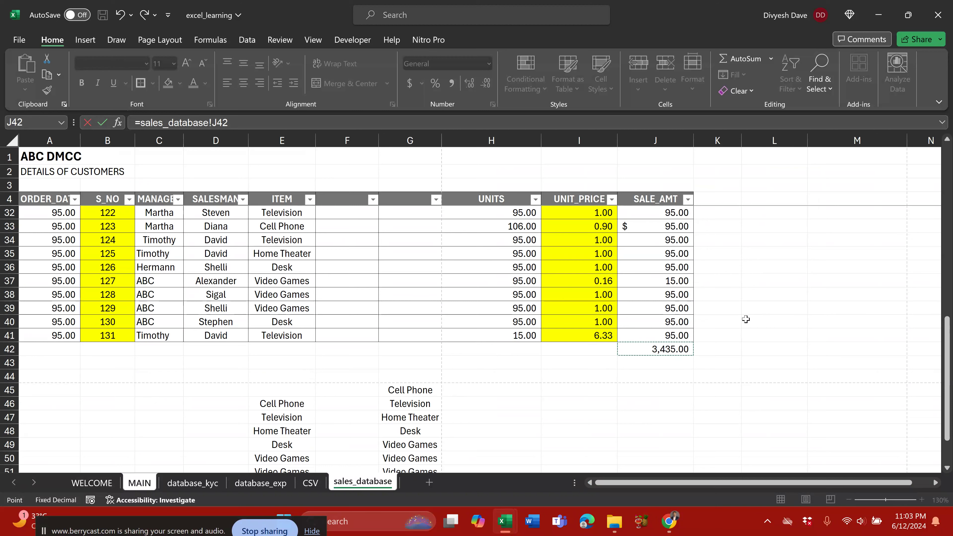
pyautogui.press('Return')
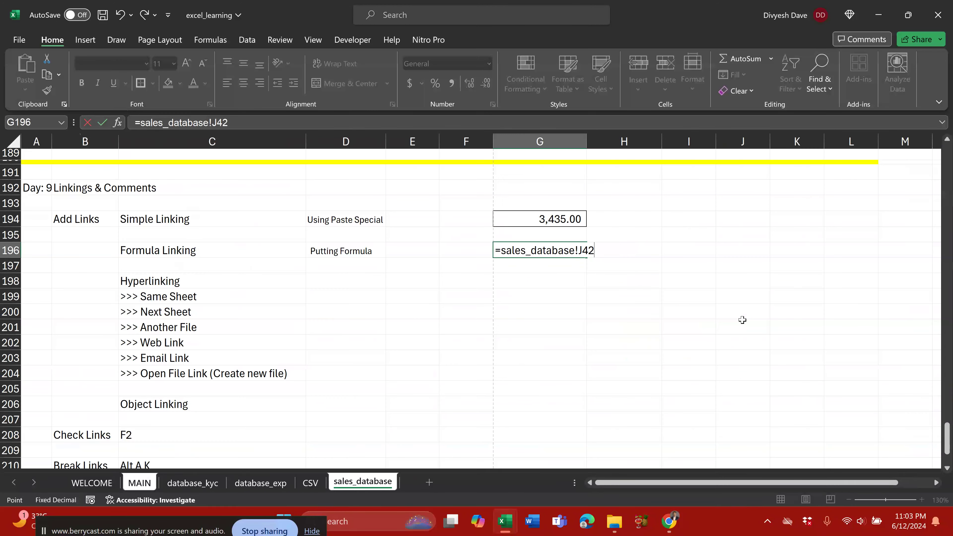
pyautogui.doubleClick(569, 252)
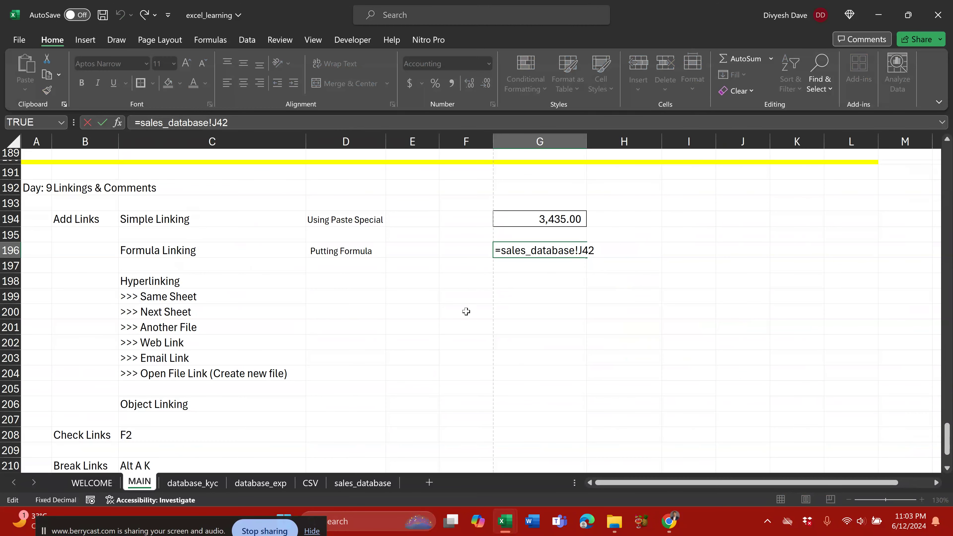
pyautogui.press('Escape')
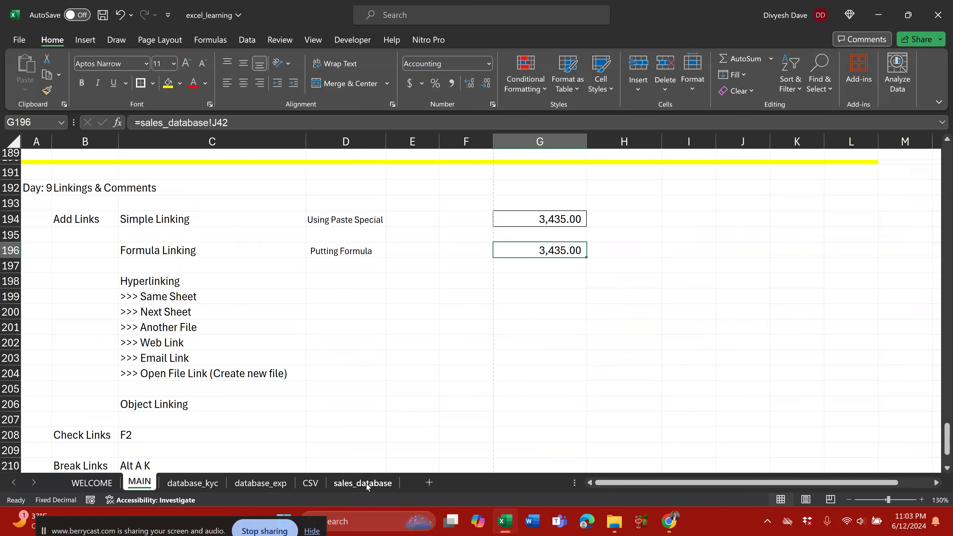
# Step: AutoSum the MAY column into database_exp J209, giving (73,511,144.00)
pyautogui.click(367, 484)
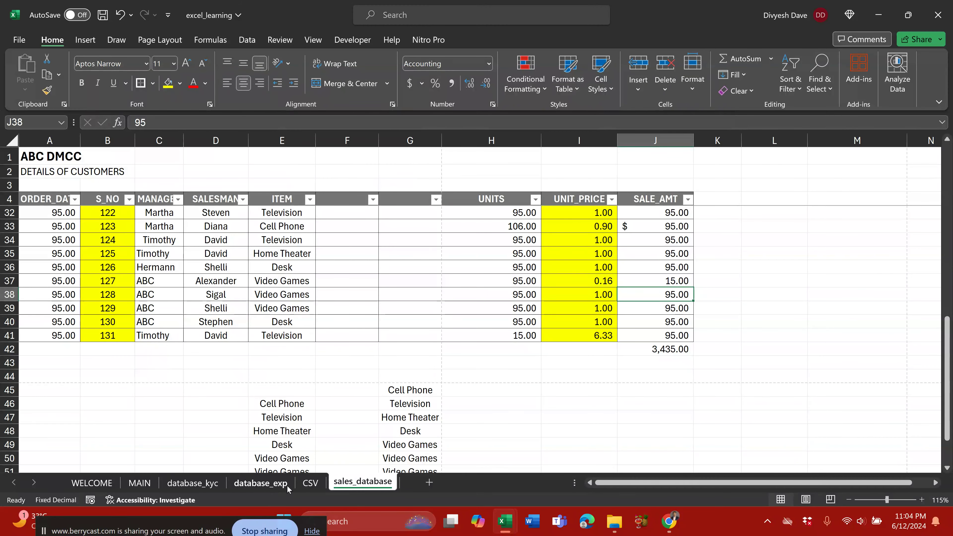
pyautogui.click(249, 485)
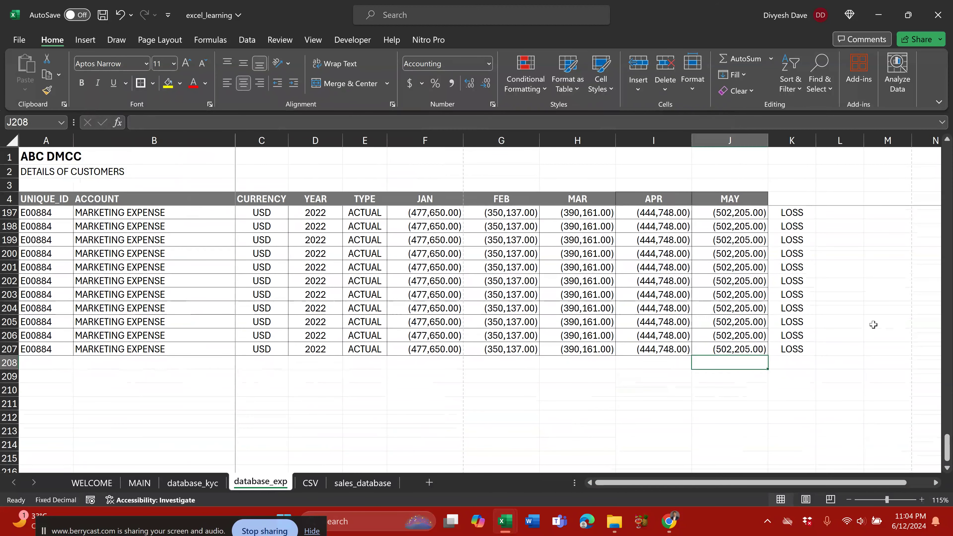
pyautogui.press('Down')
pyautogui.hotkey('alt', '=')
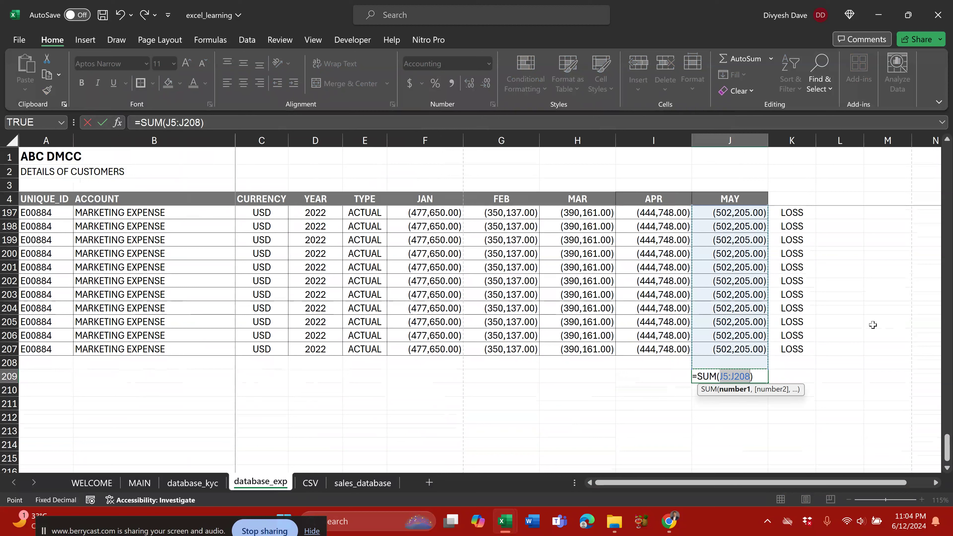
pyautogui.hotkey('alt', '=')
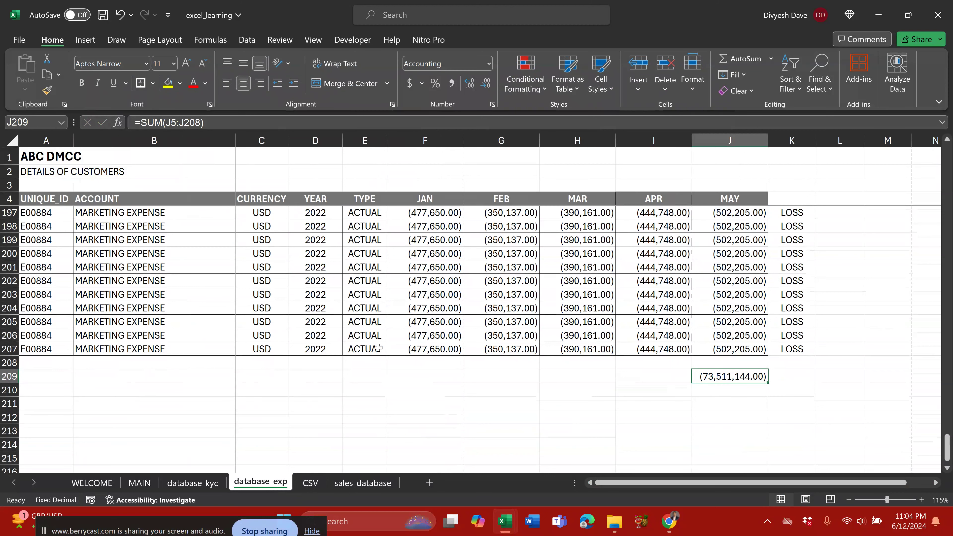
# Step: Re-enter G196 as a link to database_exp J209, displaying (73,511,144.00)
pyautogui.click(140, 483)
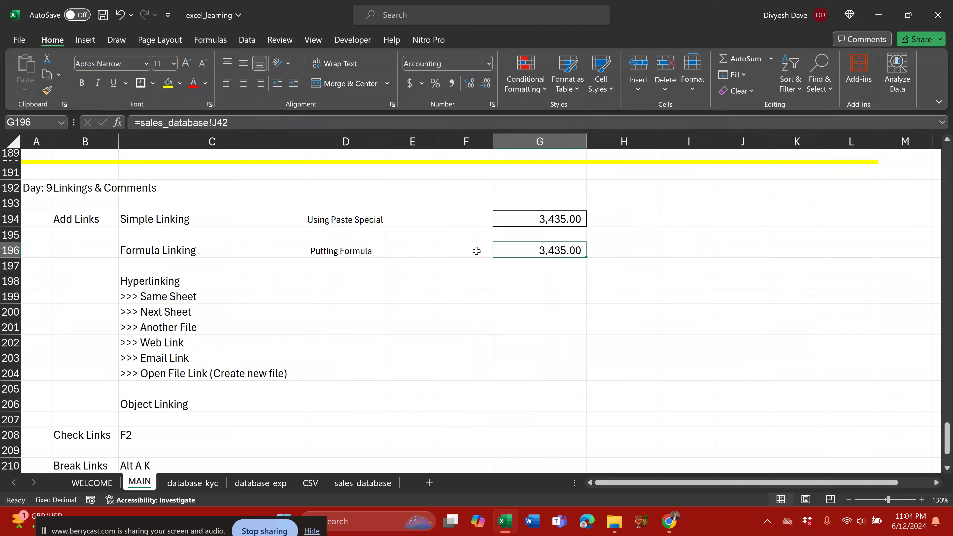
pyautogui.write('=')
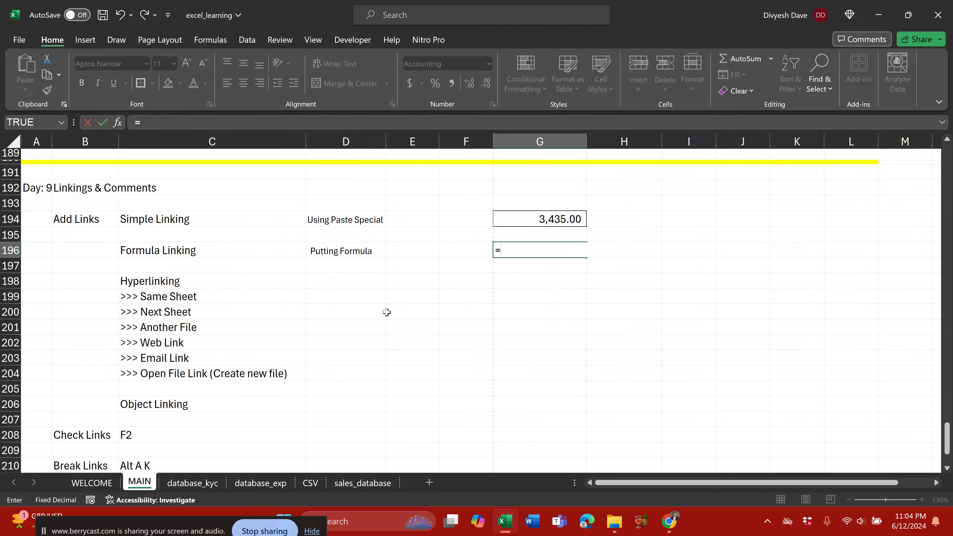
pyautogui.click(280, 490)
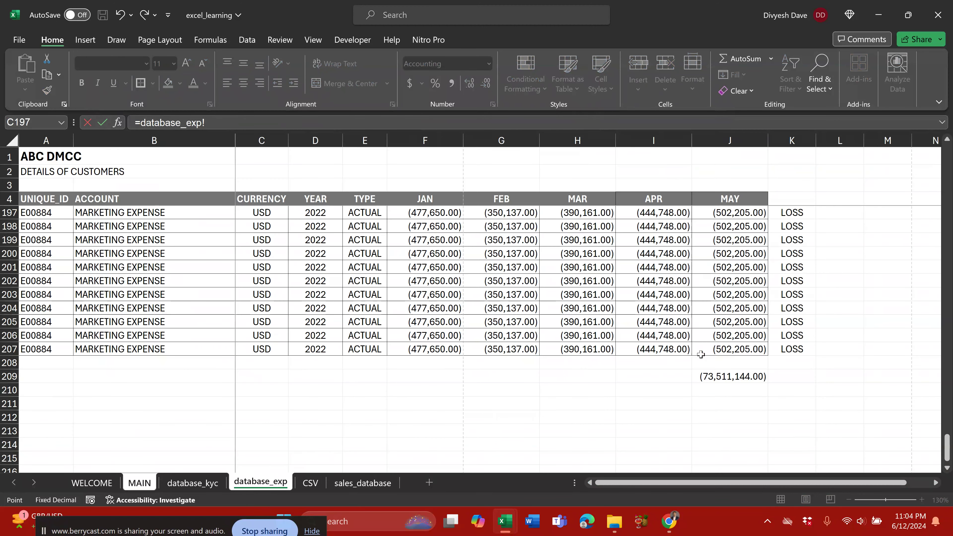
pyautogui.click(730, 363)
pyautogui.click(732, 377)
pyautogui.press('Return')
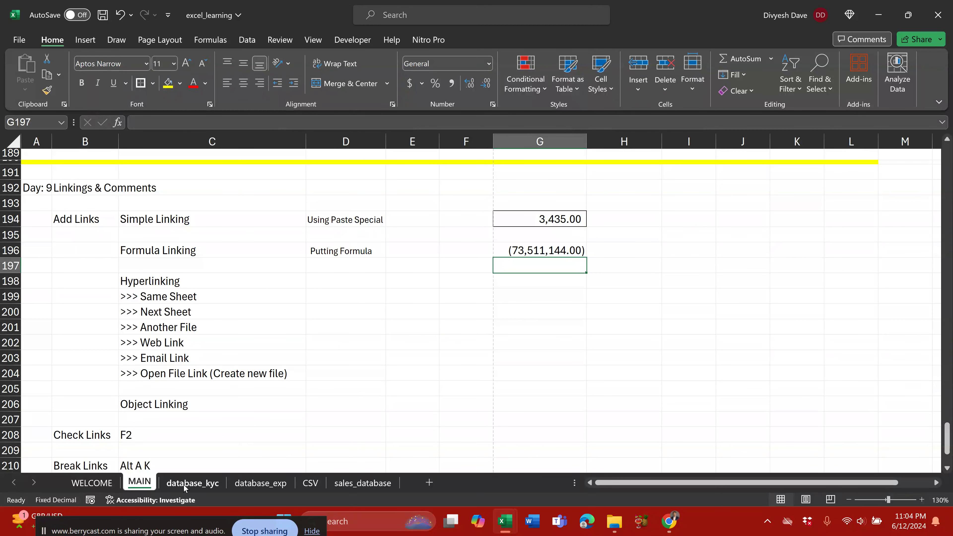
# Step: Link G196 to sales_database!B35:B41 so S_NO values 125–131 spill down column G
pyautogui.click(548, 248)
pyautogui.moveTo(548, 247); pyautogui.dragTo(558, 385)
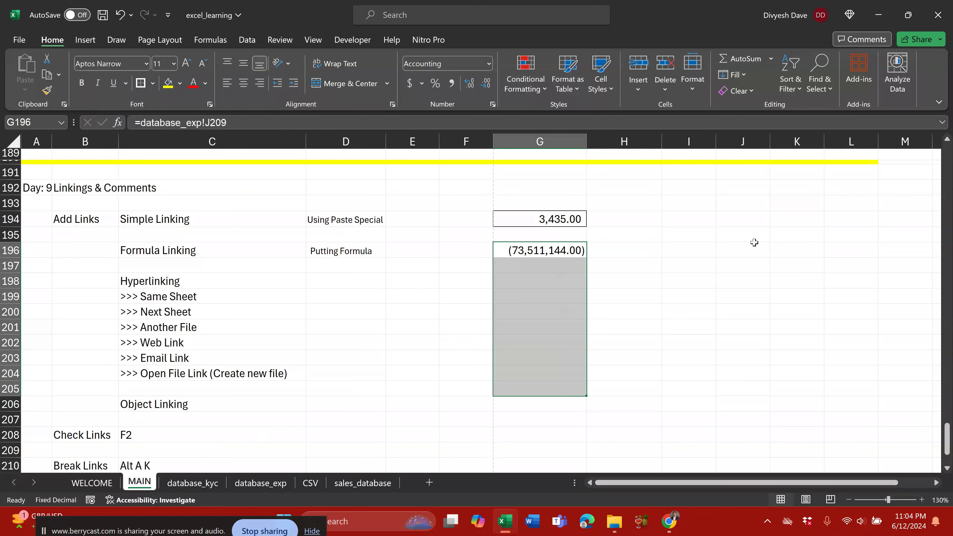
pyautogui.write('=')
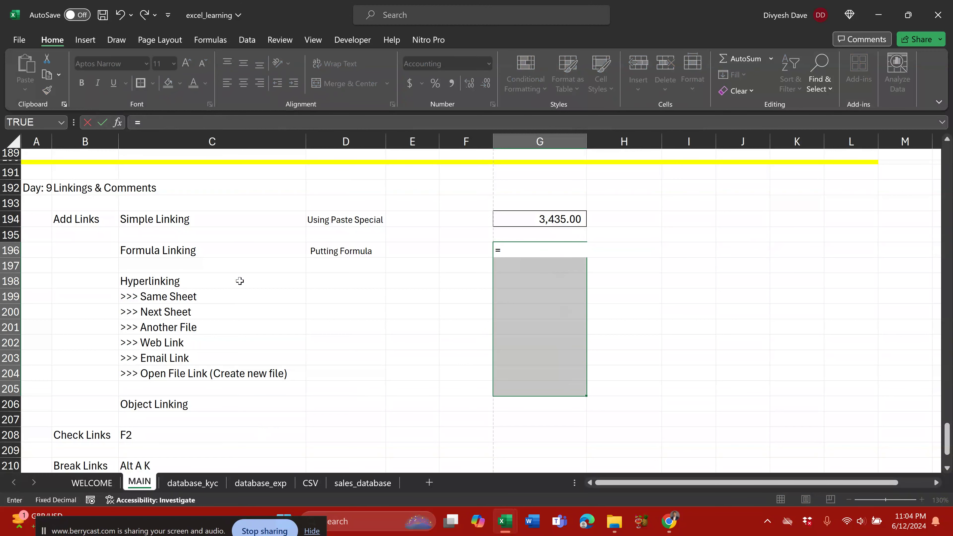
pyautogui.click(254, 484)
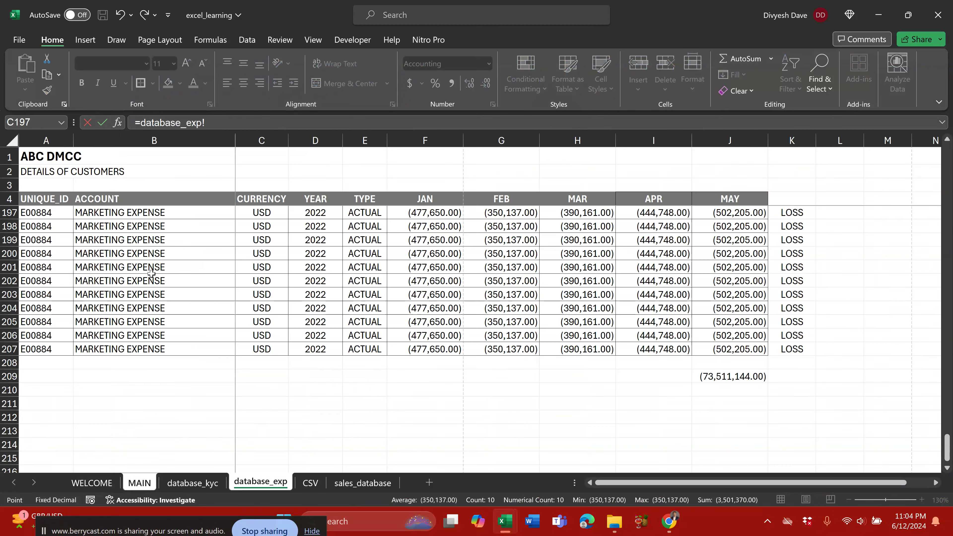
pyautogui.click(314, 483)
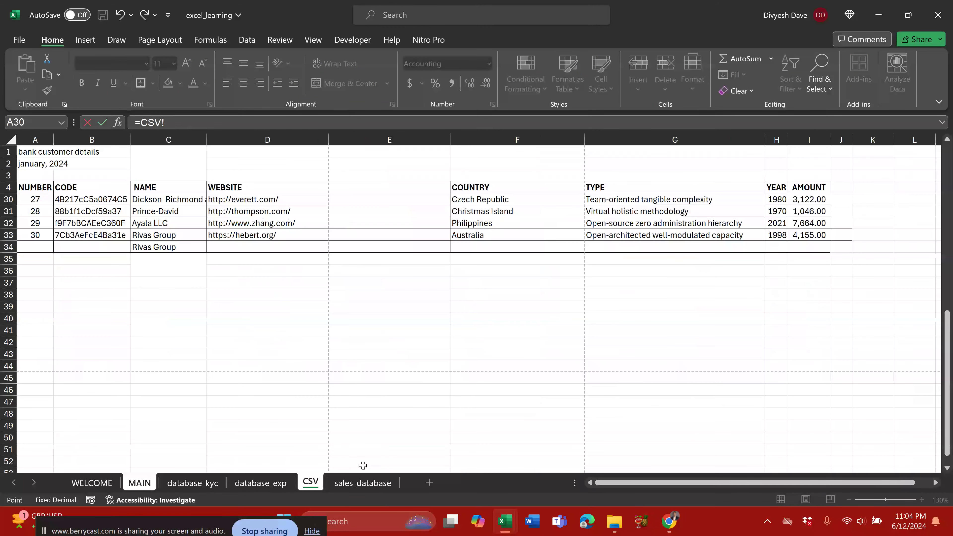
pyautogui.hotkey('ctrl', 'pagedown')
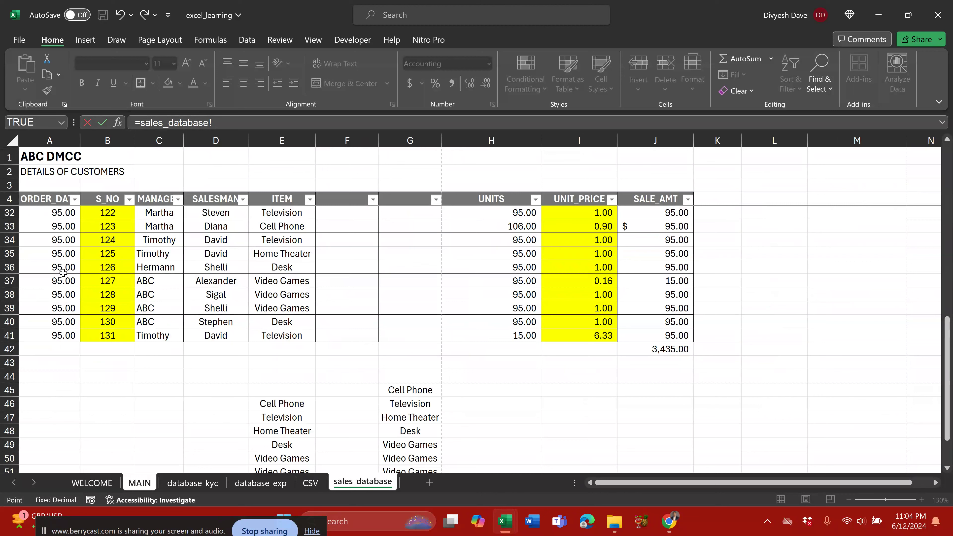
pyautogui.moveTo(104, 254); pyautogui.dragTo(108, 335)
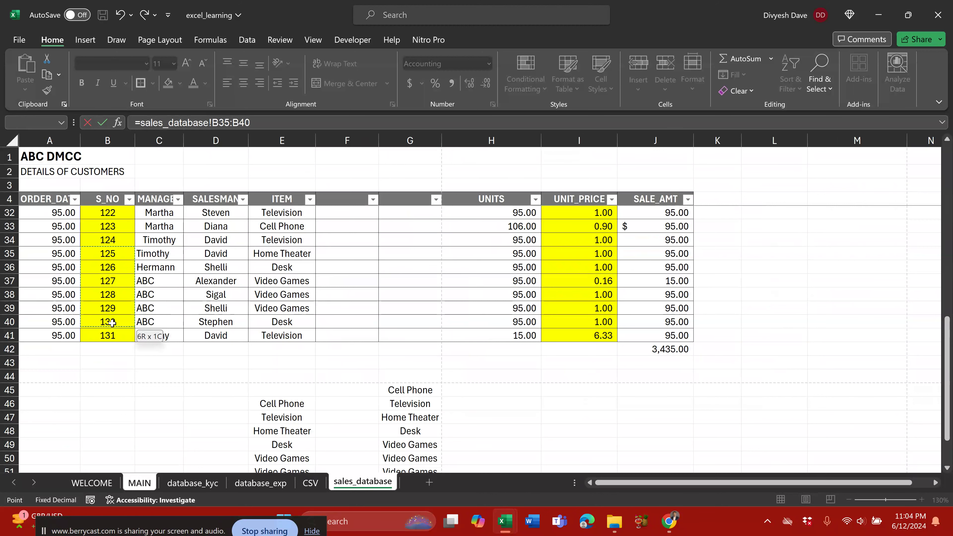
pyautogui.press('Return')
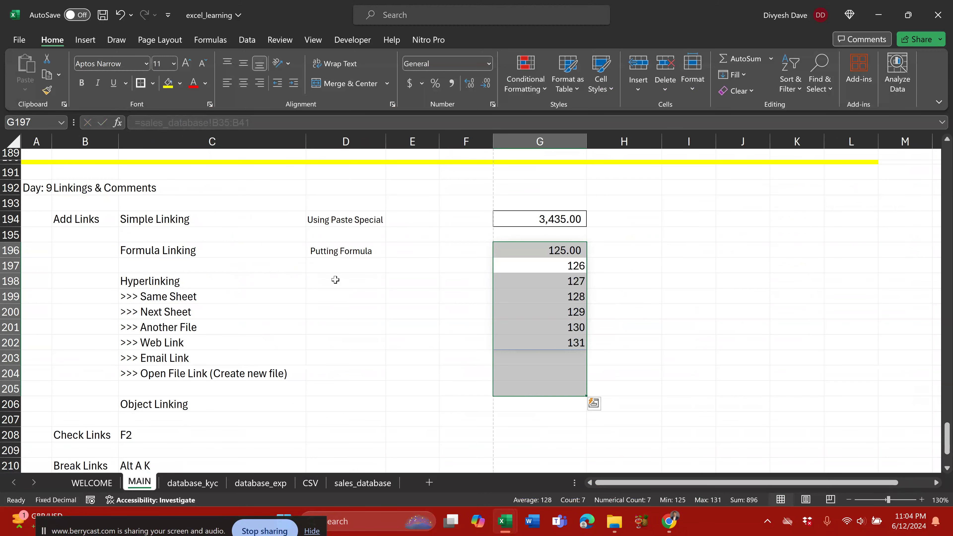
# Step: Select the spilled range from G196 down and delete it
pyautogui.click(608, 269)
pyautogui.click(559, 252)
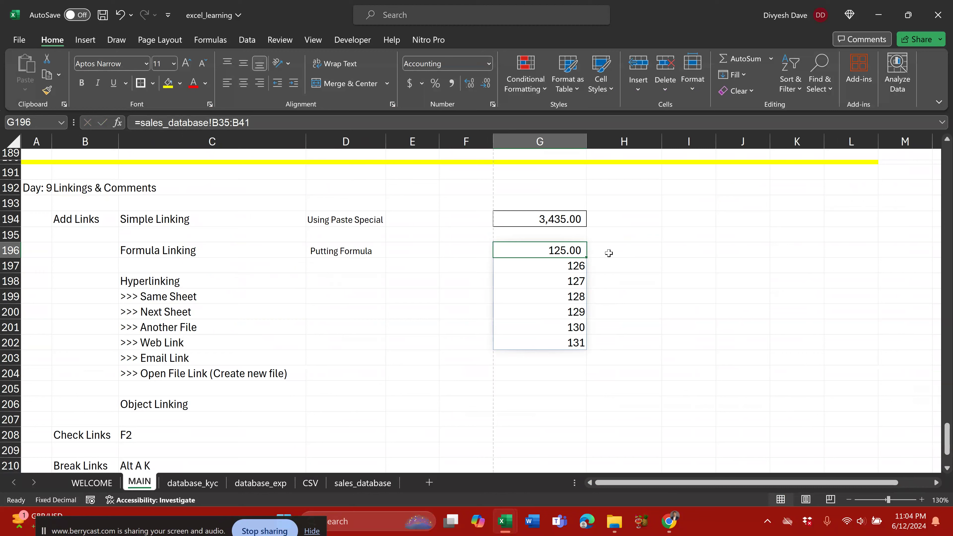
pyautogui.hotkey('ctrl', 'shift', 'Down')
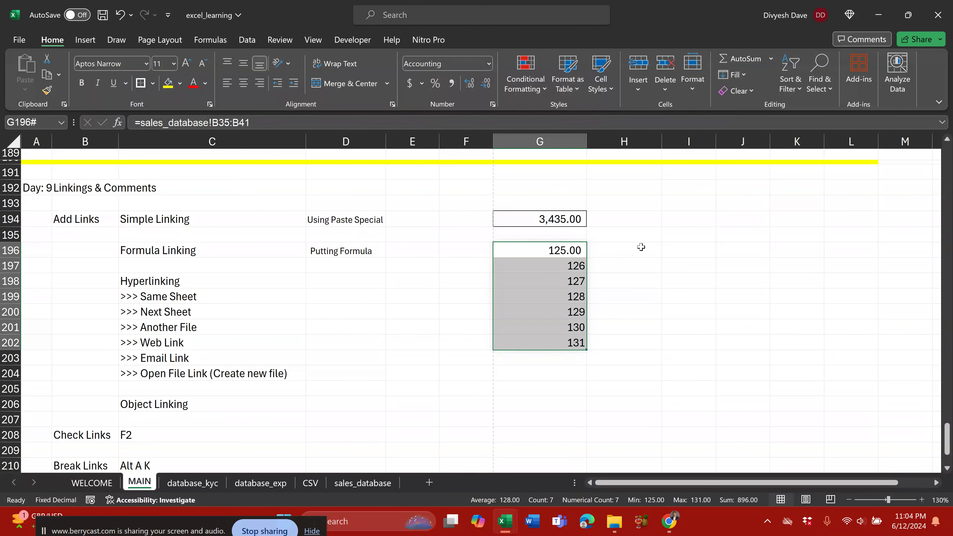
pyautogui.press('Delete')
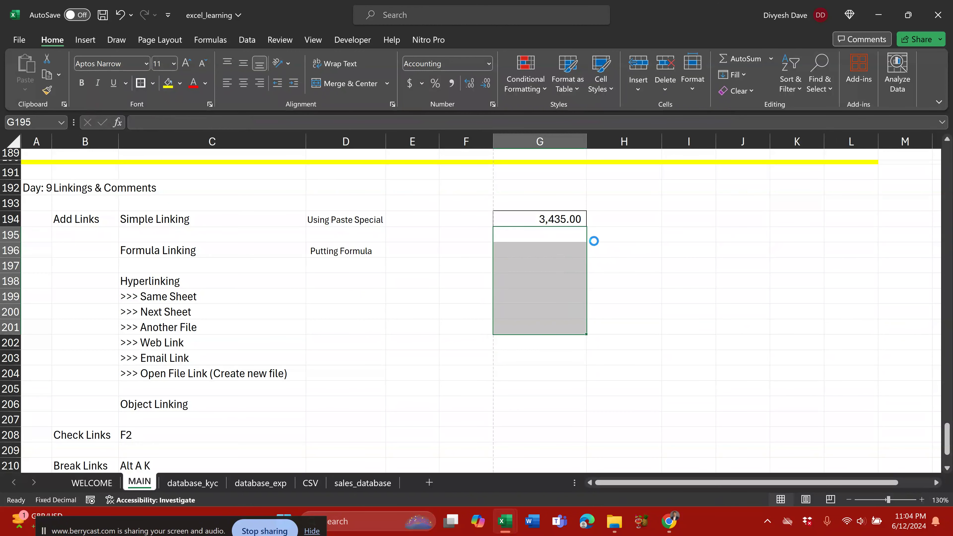
pyautogui.click(557, 248)
pyautogui.write('=')
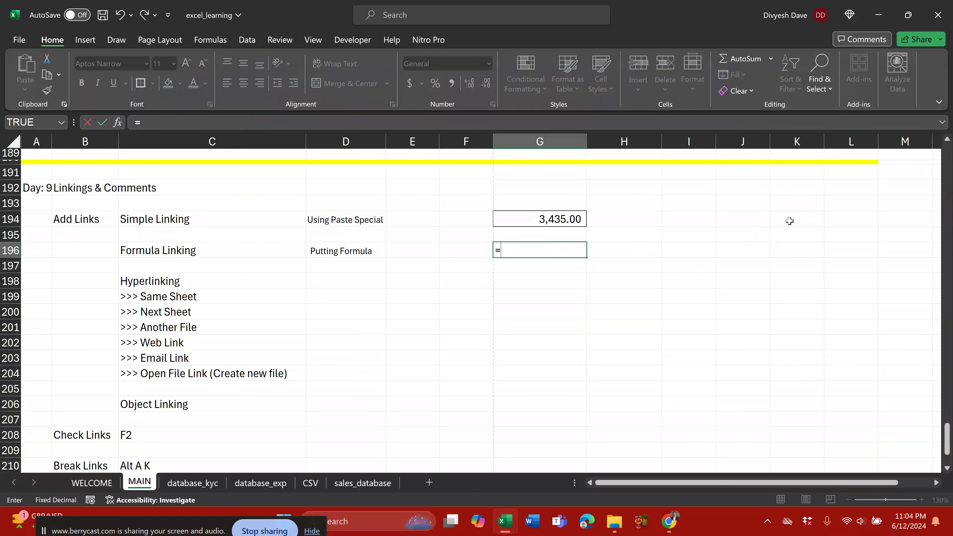
pyautogui.hotkey('ctrl', 'pagedown')
pyautogui.hotkey('ctrl', 'pagedown')
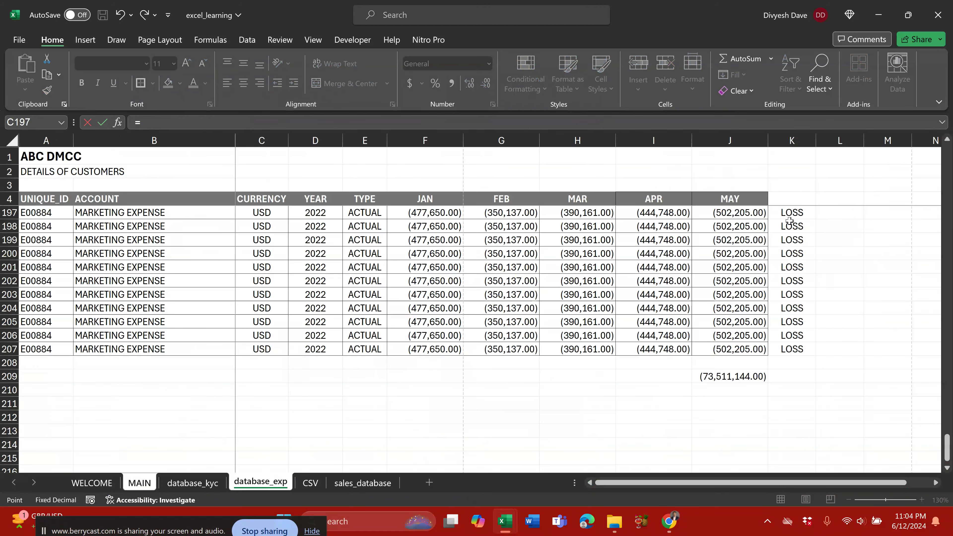
pyautogui.hotkey('ctrl', 'pagedown')
pyautogui.click(352, 483)
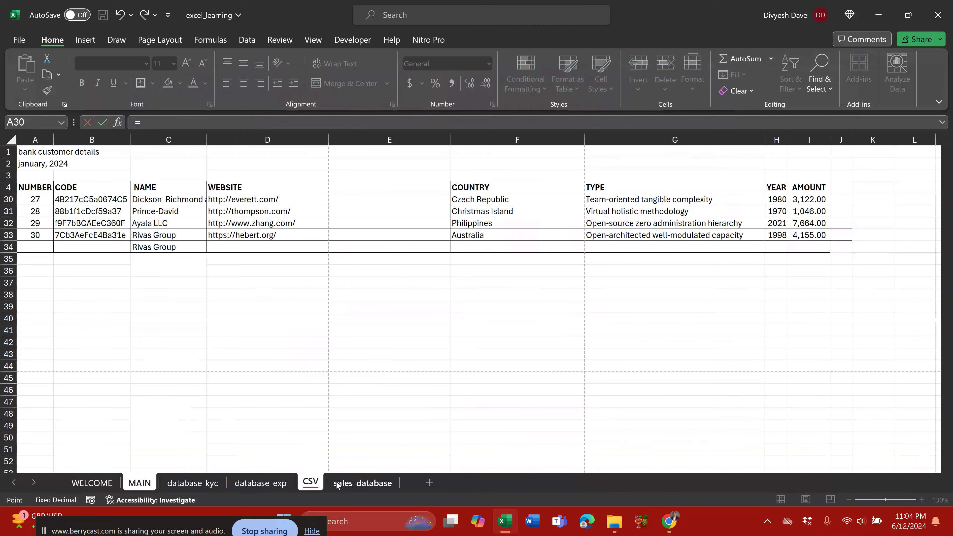
pyautogui.click(116, 254)
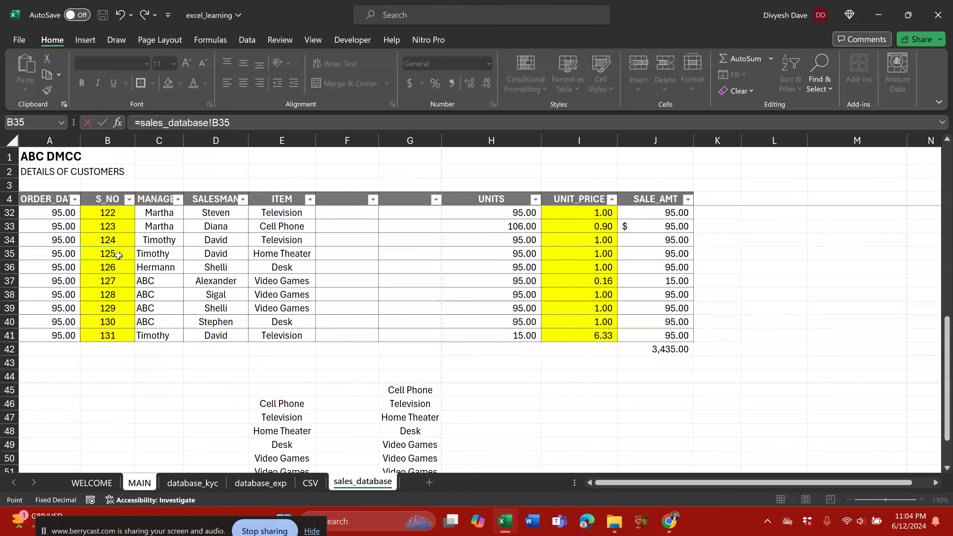
pyautogui.press('Return')
pyautogui.press('Up')
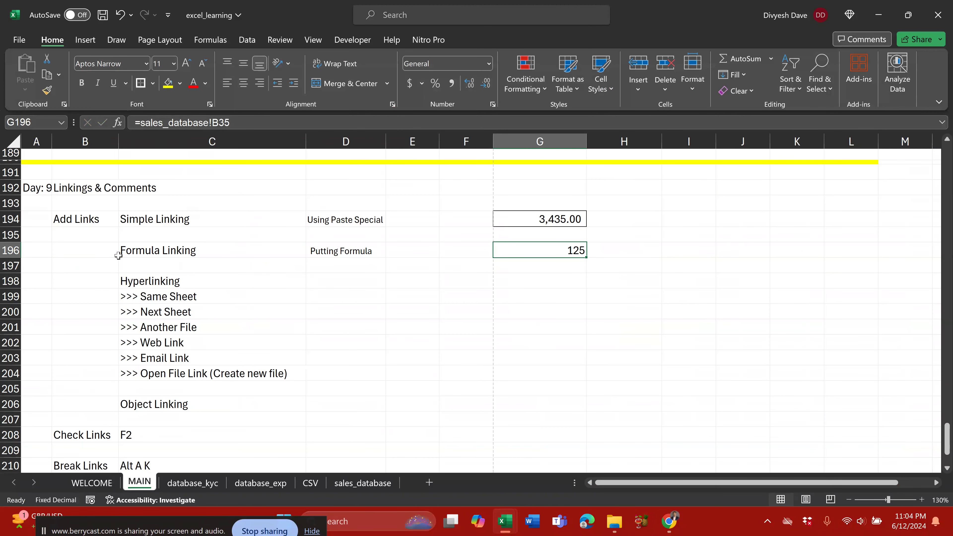
pyautogui.hotkey('shift', 'Down')
pyautogui.hotkey('shift', 'Down')
pyautogui.hotkey('shift', 'Down')
pyautogui.hotkey('shift', 'Down')
pyautogui.press('alt')
pyautogui.press('alt')
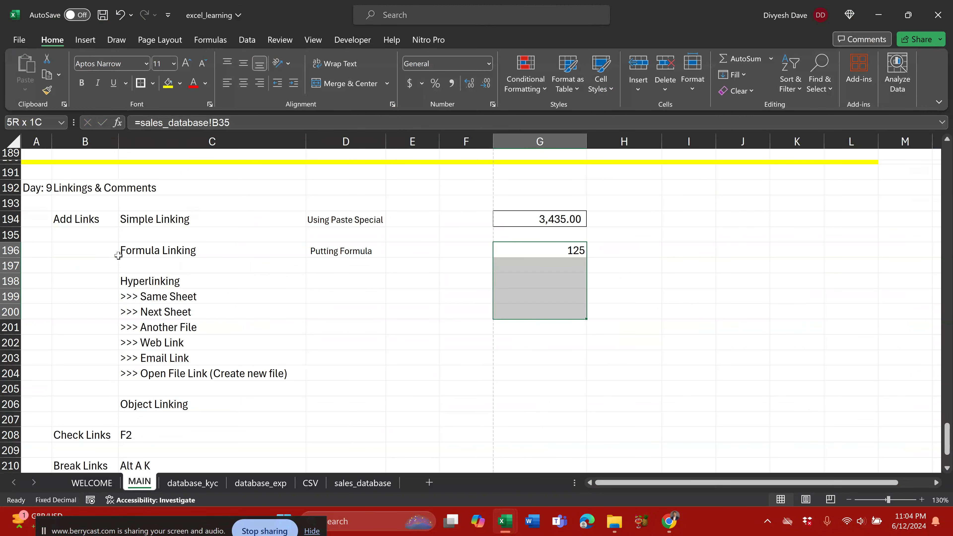
pyautogui.hotkey('ctrl', 'd')
pyautogui.press('Down')
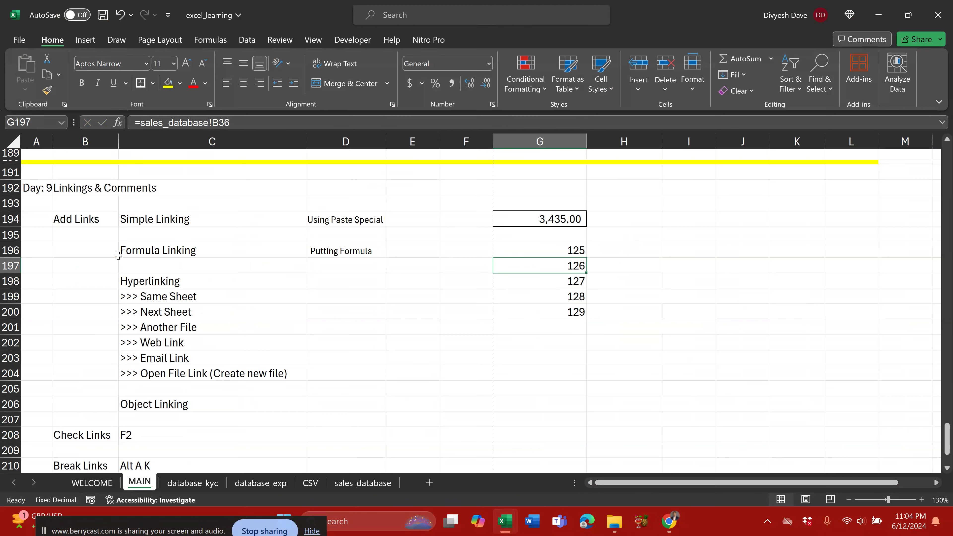
pyautogui.press('Up')
pyautogui.press('Right')
pyautogui.write('=sales_database!C35')
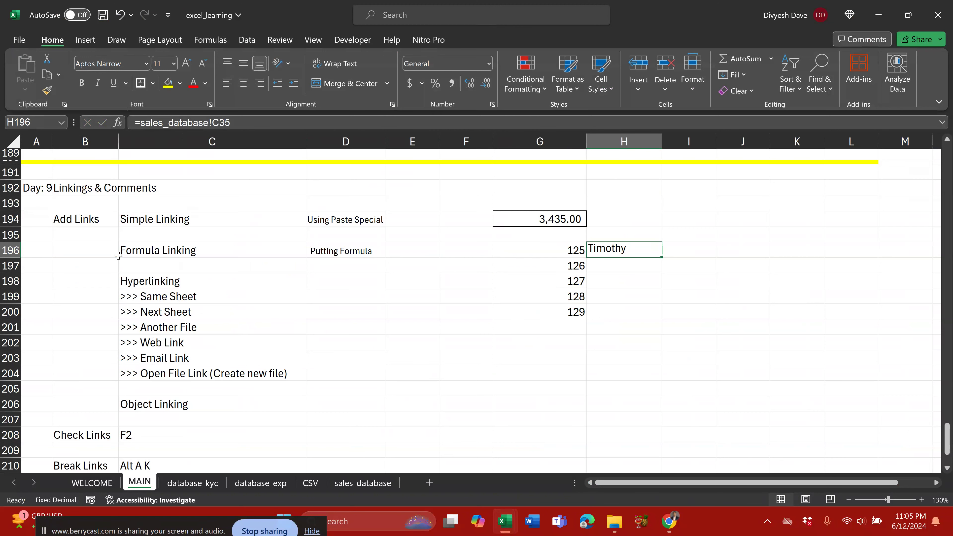
pyautogui.hotkey('shift', 'Down')
pyautogui.hotkey('shift', 'Down')
pyautogui.hotkey('shift', 'Down')
pyautogui.hotkey('shift', 'Down')
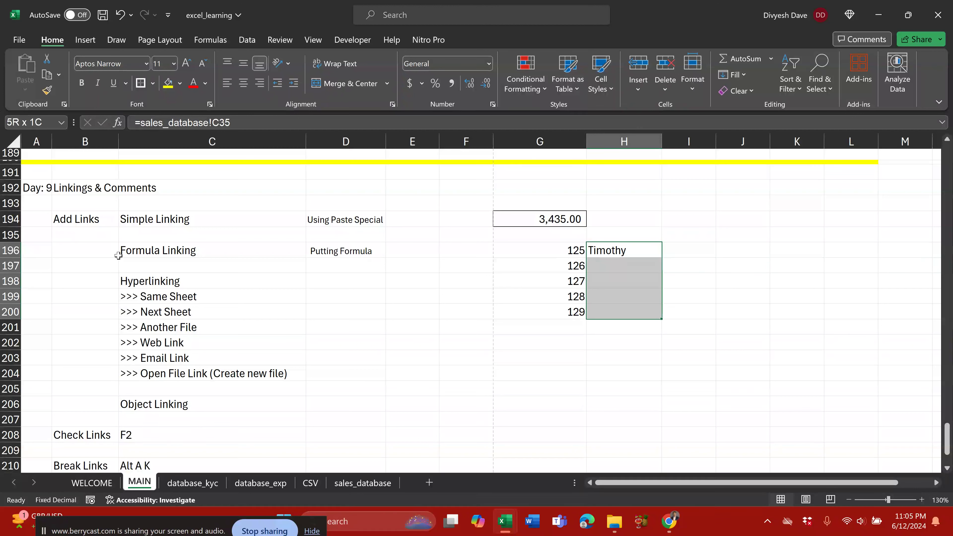
pyautogui.hotkey('ctrl', 'd')
pyautogui.press('Left')
pyautogui.hotkey('shift', 'Down')
pyautogui.hotkey('shift', 'Down')
pyautogui.hotkey('shift', 'Down')
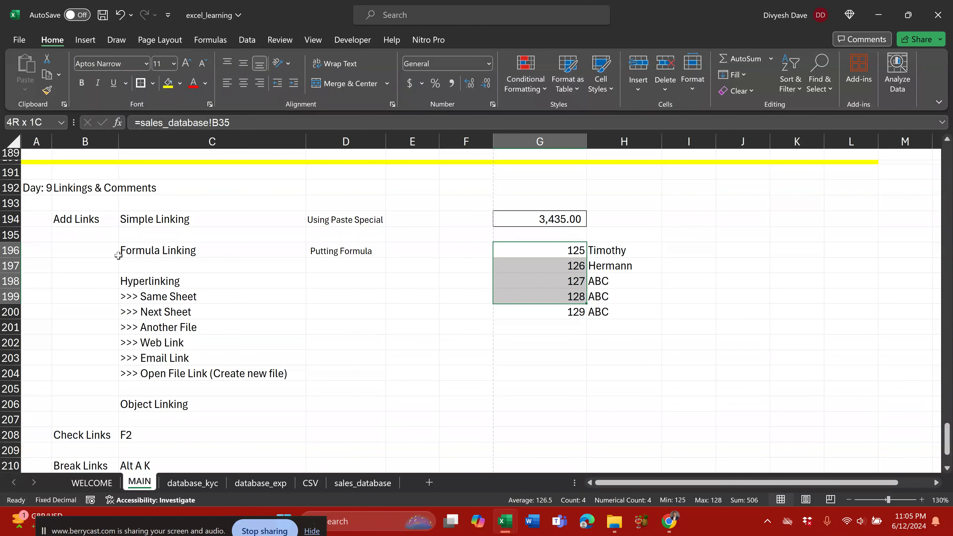
pyautogui.hotkey('shift', 'Down')
pyautogui.hotkey('shift', 'Right')
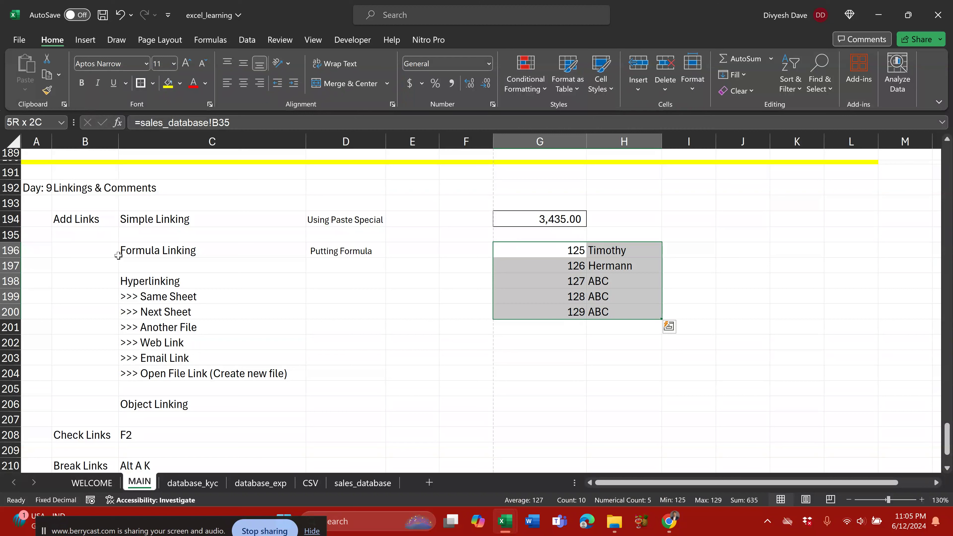
pyautogui.press('Delete')
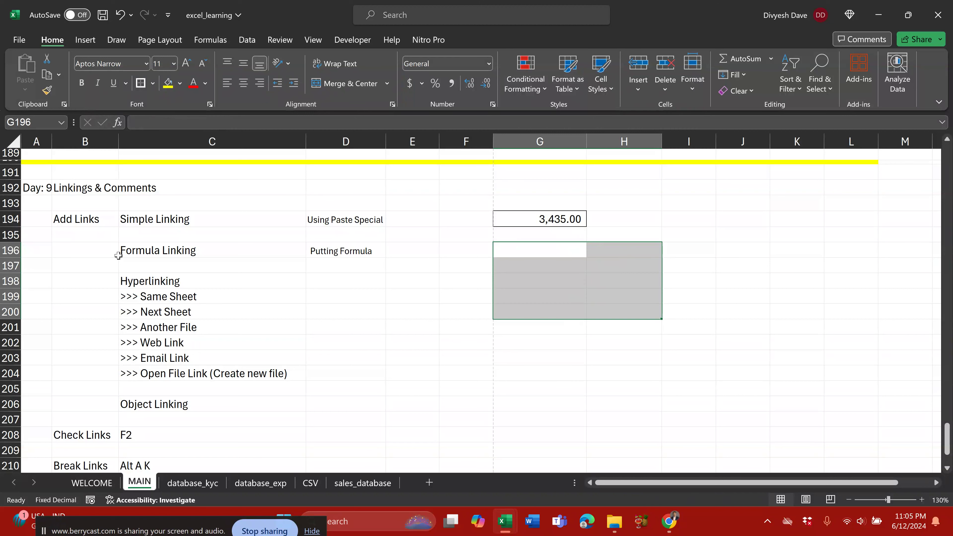
pyautogui.press('Up')
pyautogui.press('Down')
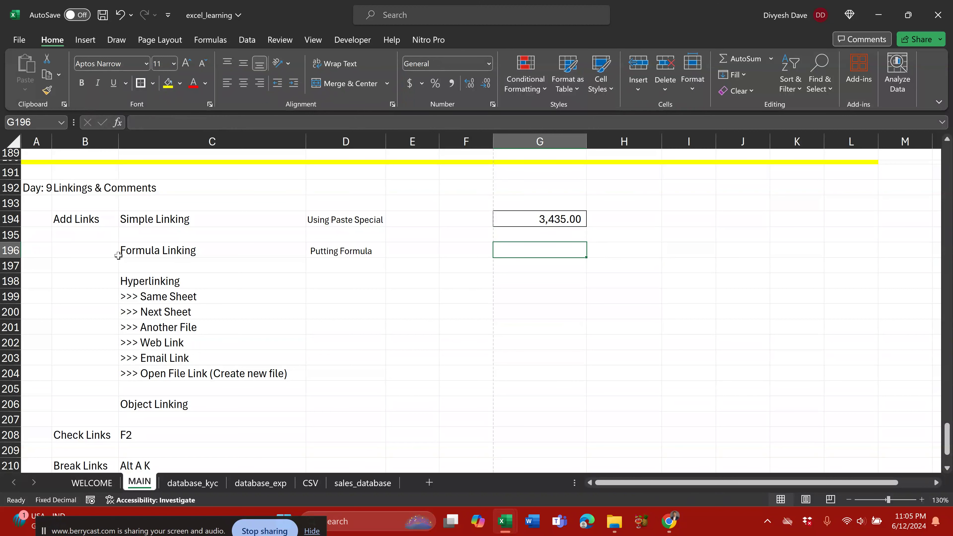
pyautogui.write('=')
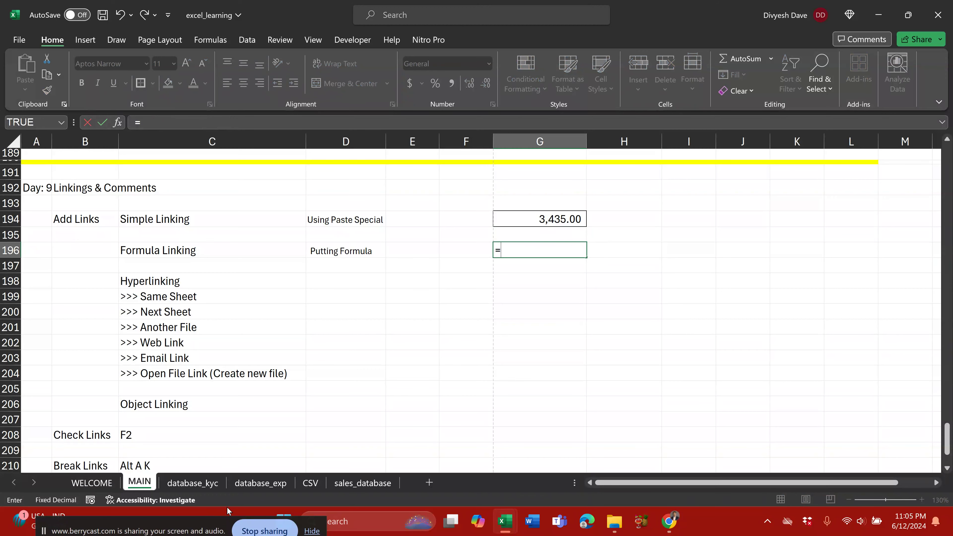
pyautogui.click(261, 485)
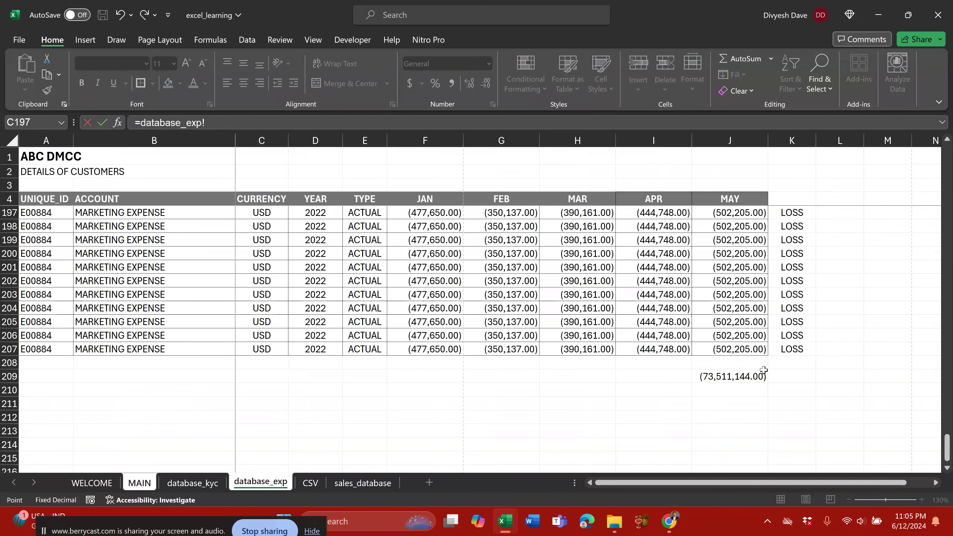
pyautogui.click(733, 374)
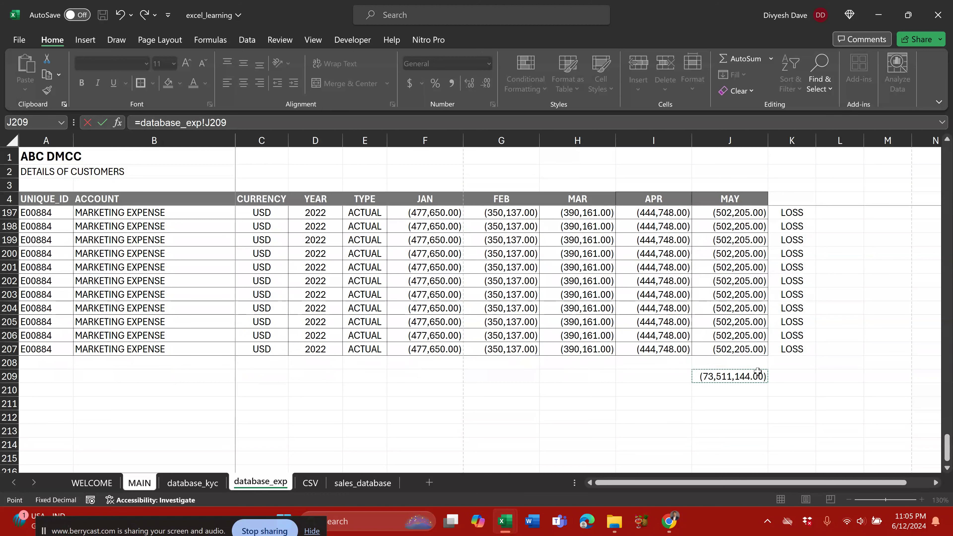
pyautogui.press('Escape')
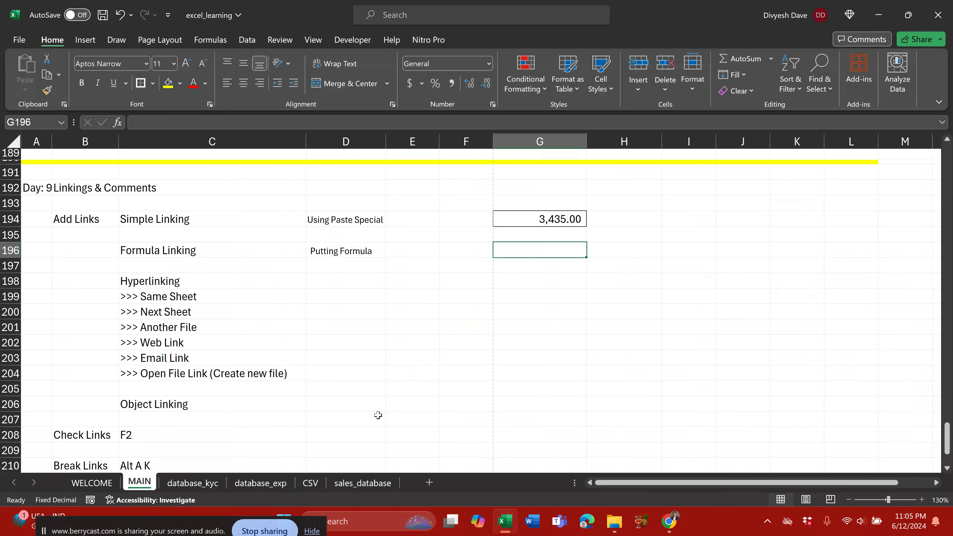
# Step: Insert =SUM(H5:H41) in sales_database H42, totalling UNITS at 3,479.00
pyautogui.click(362, 484)
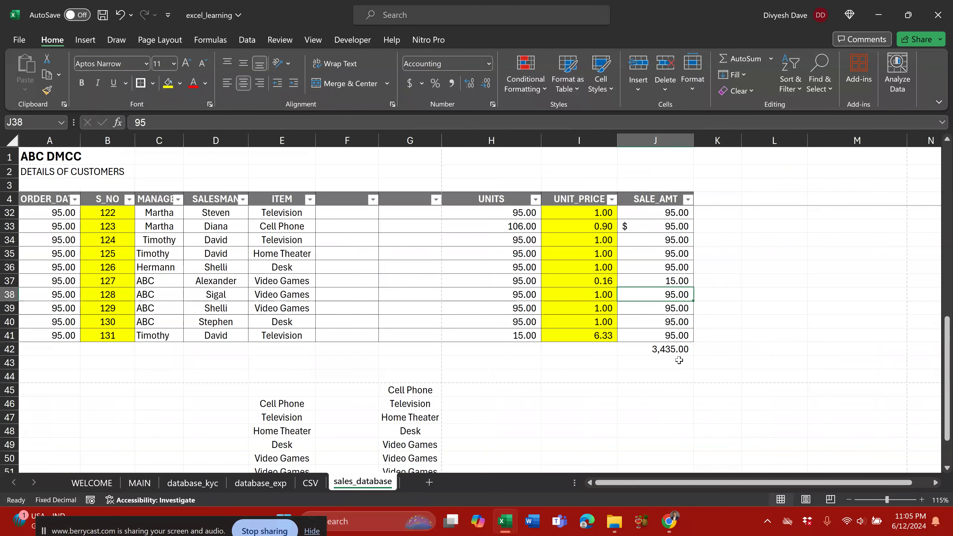
pyautogui.click(512, 352)
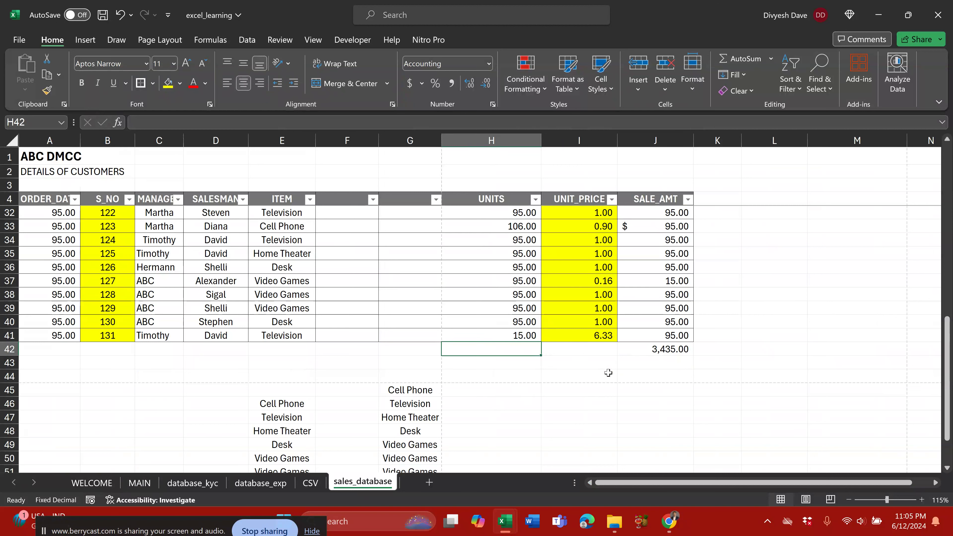
pyautogui.hotkey('alt', '=')
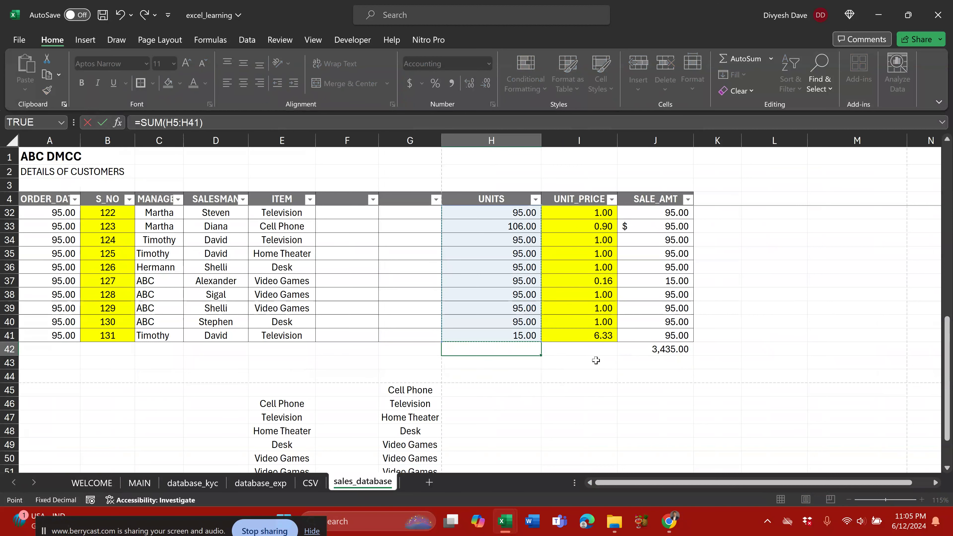
pyautogui.press('Return')
pyautogui.press('Up')
pyautogui.press('Right')
pyautogui.press('Right')
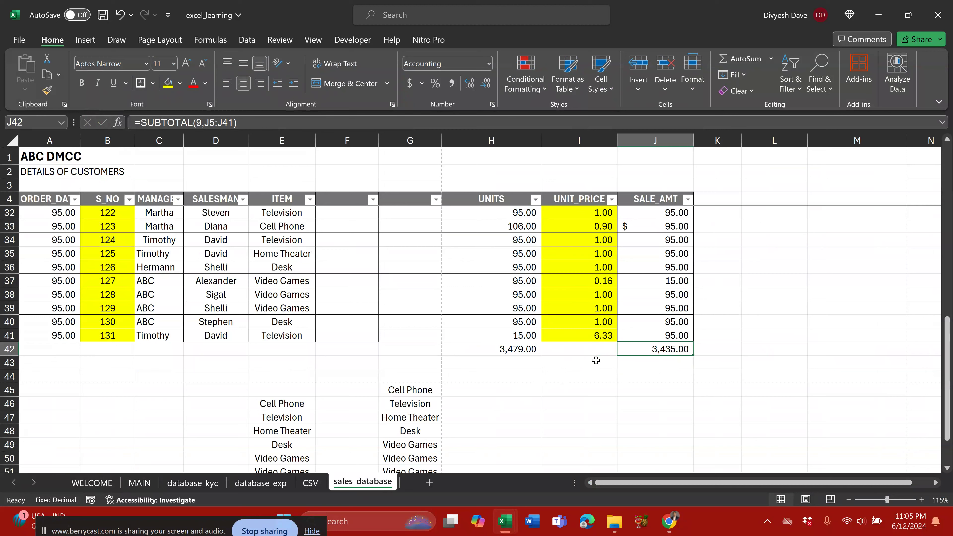
pyautogui.press('Up')
pyautogui.press('Up')
pyautogui.press('Up')
pyautogui.press('Up')
pyautogui.press('Down')
pyautogui.press('Down')
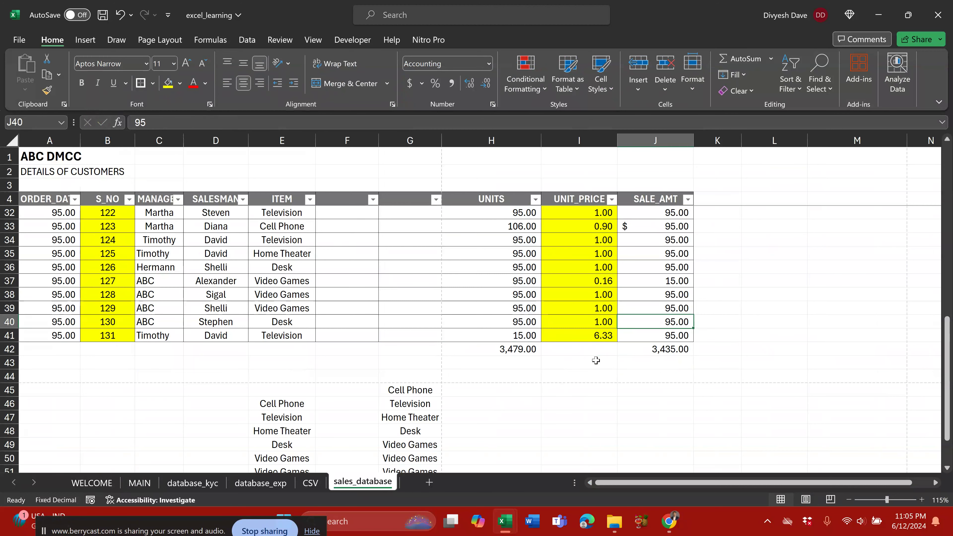
pyautogui.scroll(9, 596, 361)
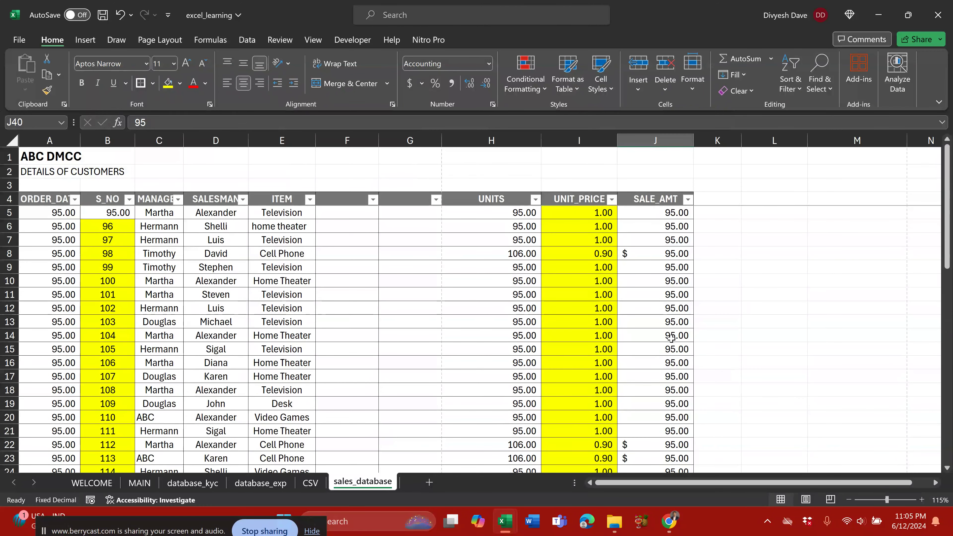
pyautogui.scroll(-11, 670, 338)
# Step: Check the H42 sum range, leave it unchanged, and go back to MAIN
pyautogui.doubleClick(532, 267)
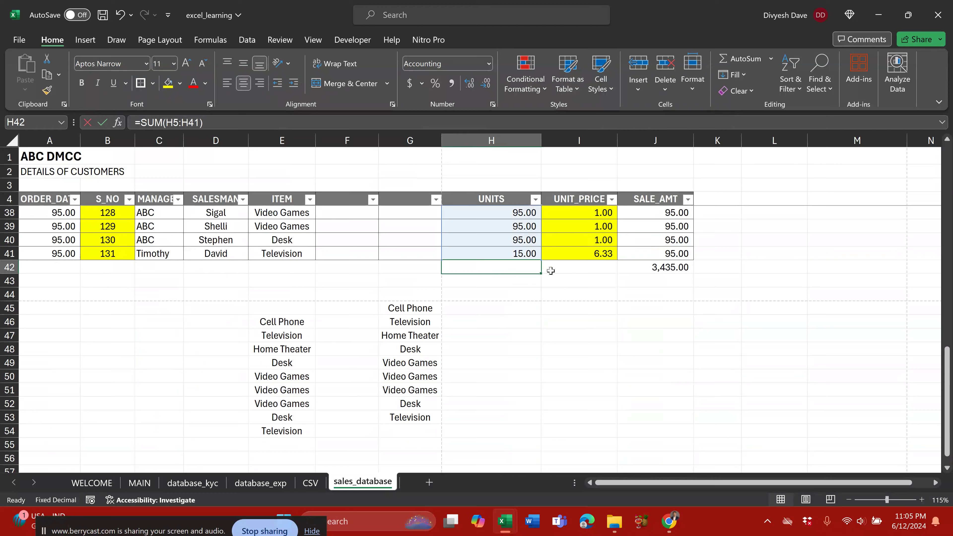
pyautogui.press('F2')
pyautogui.scroll(10, 549, 270)
pyautogui.scroll(-6, 540, 286)
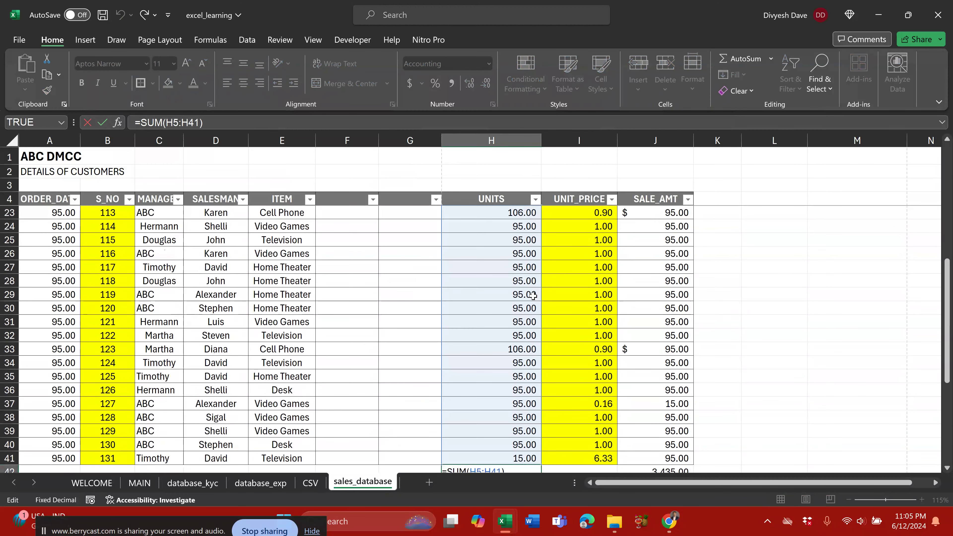
pyautogui.scroll(6, 533, 295)
pyautogui.scroll(-14, 557, 298)
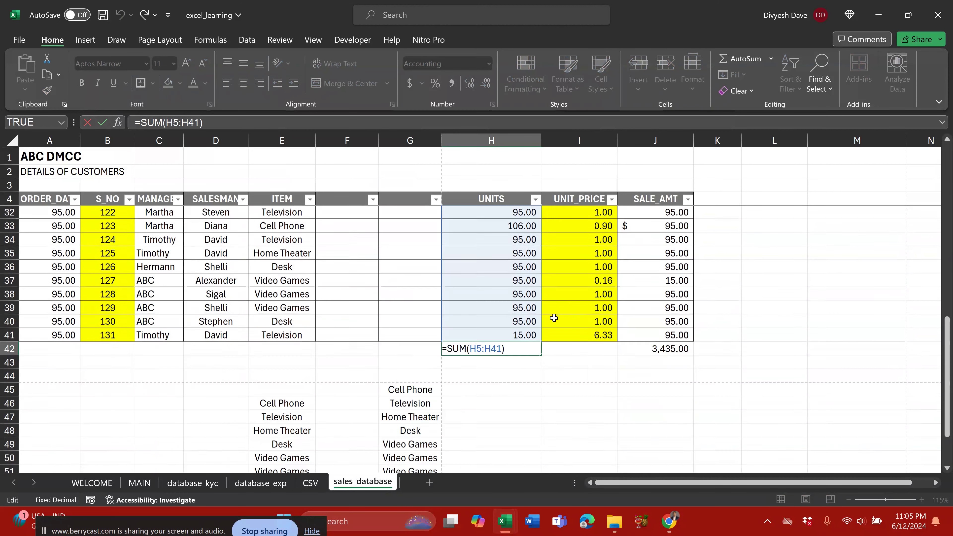
pyautogui.scroll(5, 601, 311)
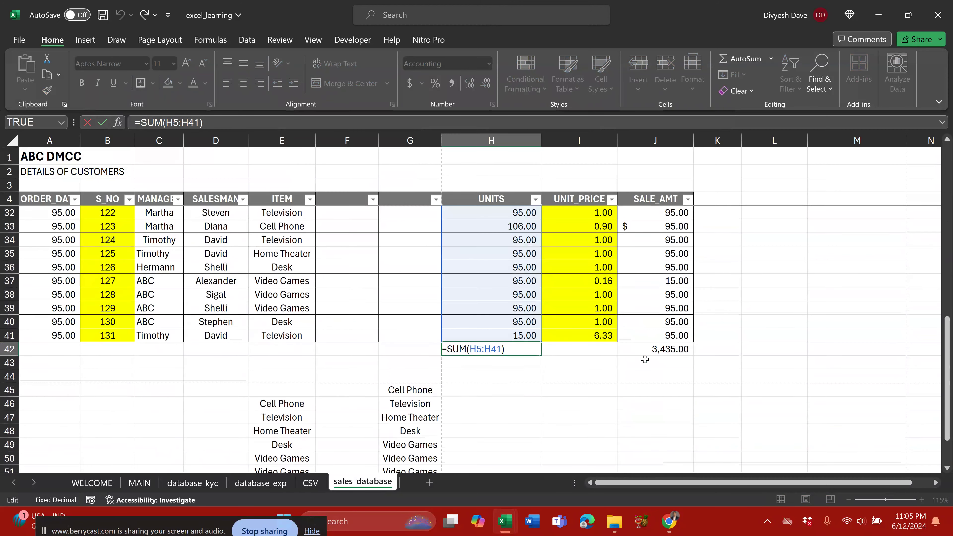
pyautogui.press('Return')
pyautogui.click(663, 349)
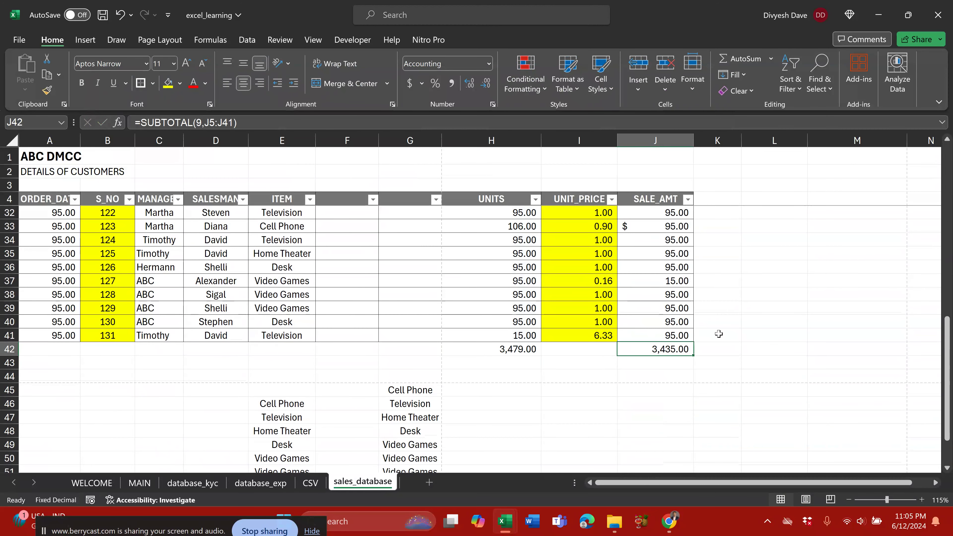
pyautogui.press('Left')
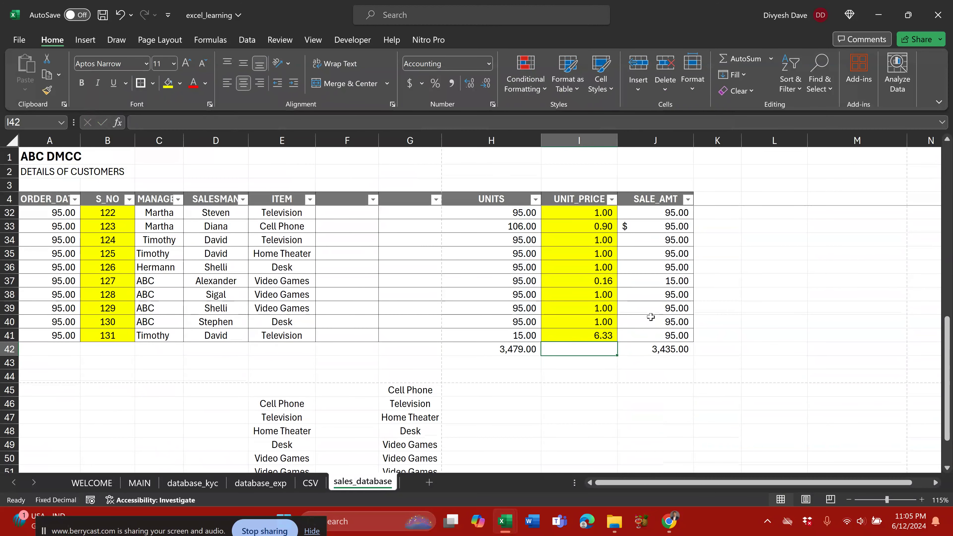
pyautogui.click(139, 482)
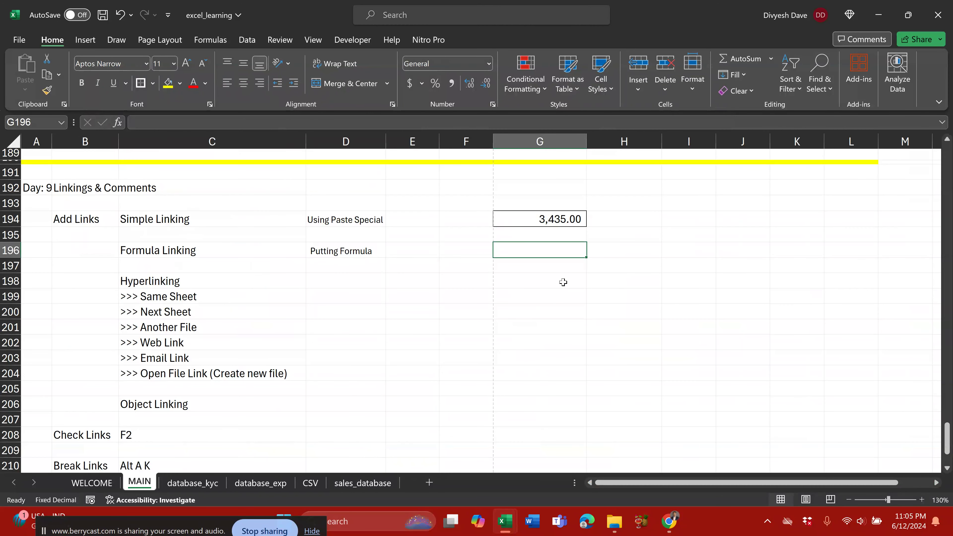
# Step: Attempt a J42/H42 division formula in G196, then abandon the erroneous entry
pyautogui.write('=')
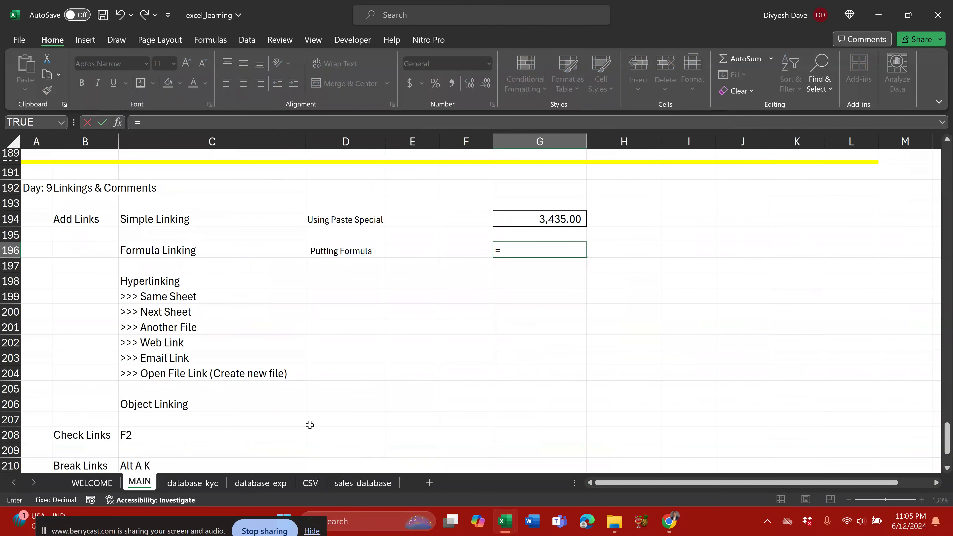
pyautogui.click(267, 486)
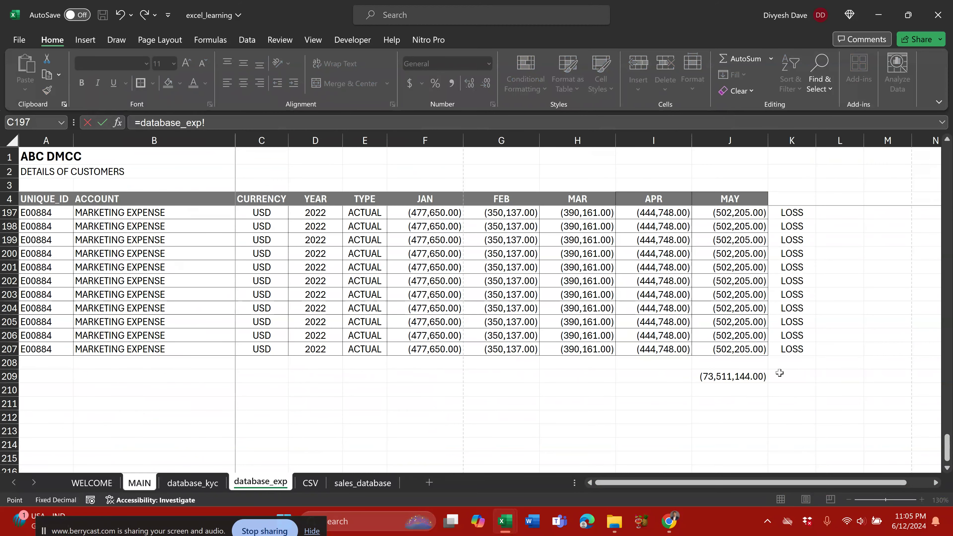
pyautogui.click(362, 483)
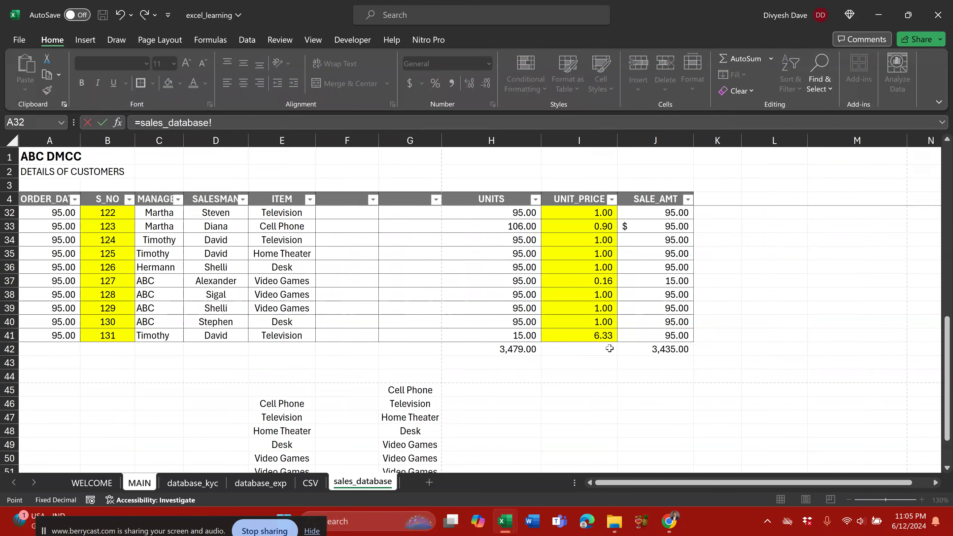
pyautogui.click(525, 349)
pyautogui.press('Right')
pyautogui.press('Right')
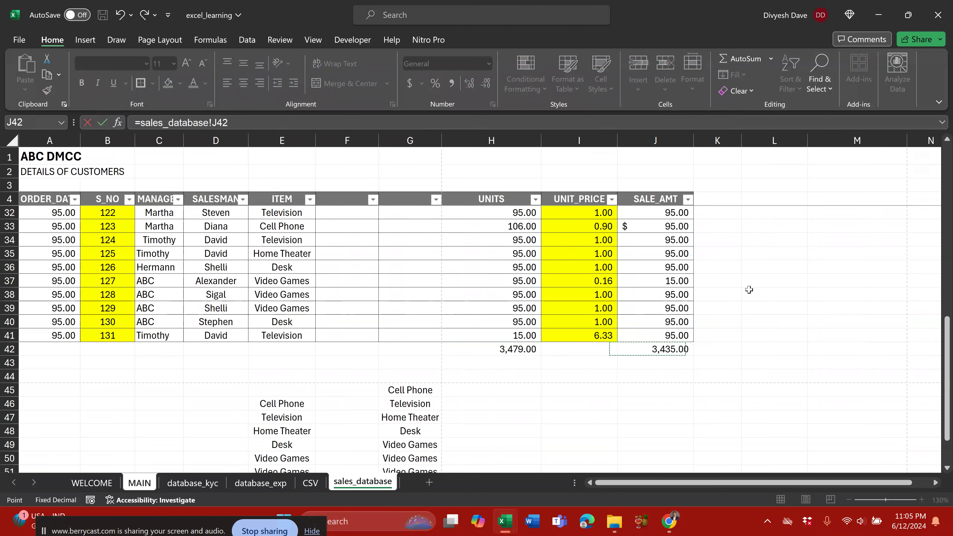
pyautogui.write('/')
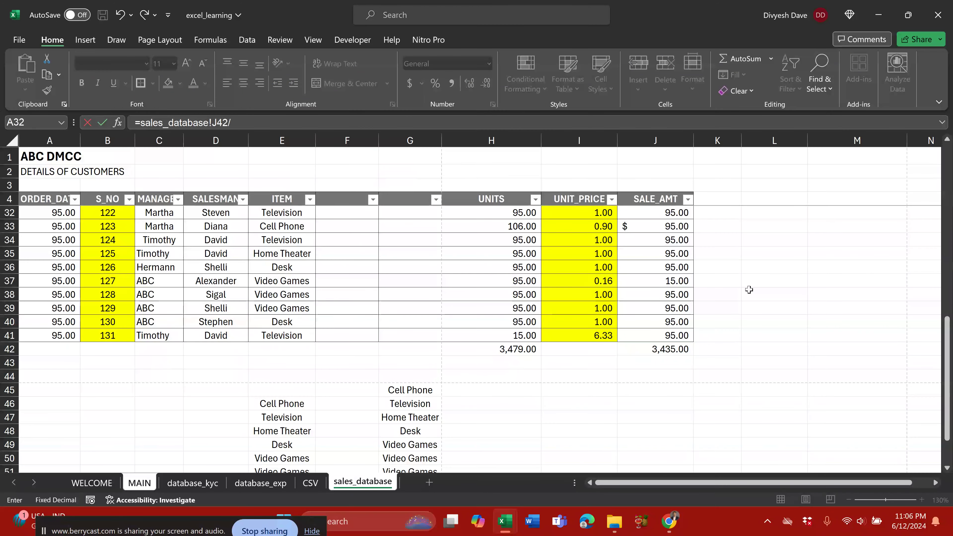
pyautogui.click(510, 348)
pyautogui.write('.')
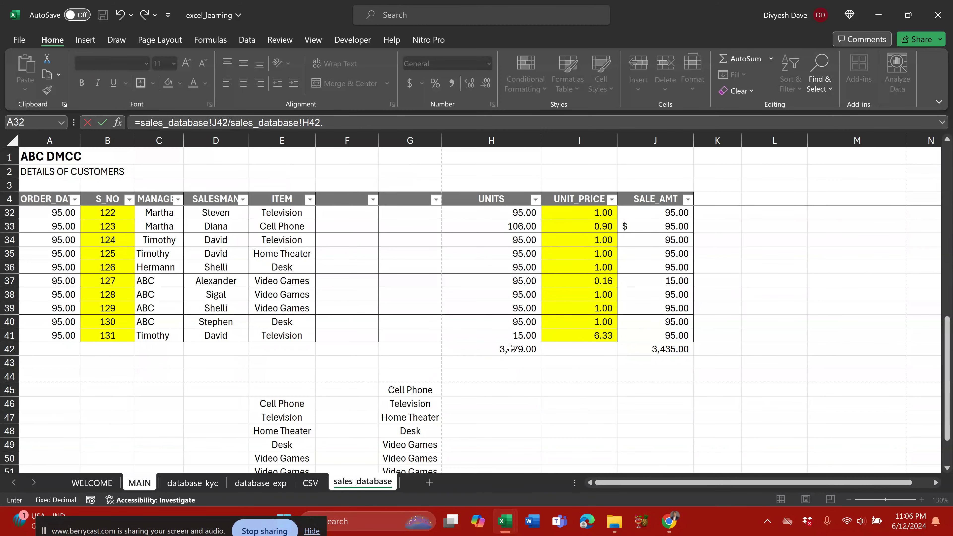
pyautogui.press('Return')
pyautogui.press('Return')
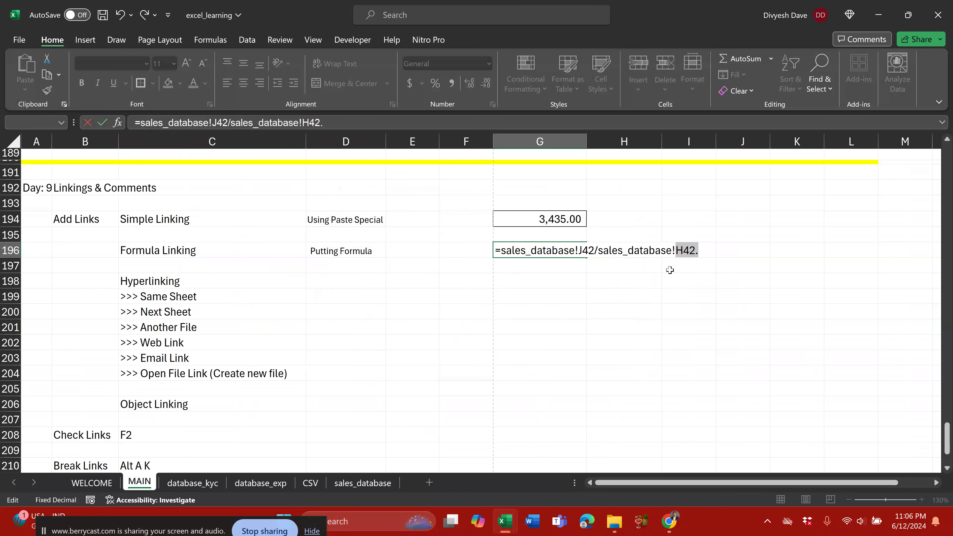
pyautogui.click(708, 250)
pyautogui.write(')')
pyautogui.press('Return')
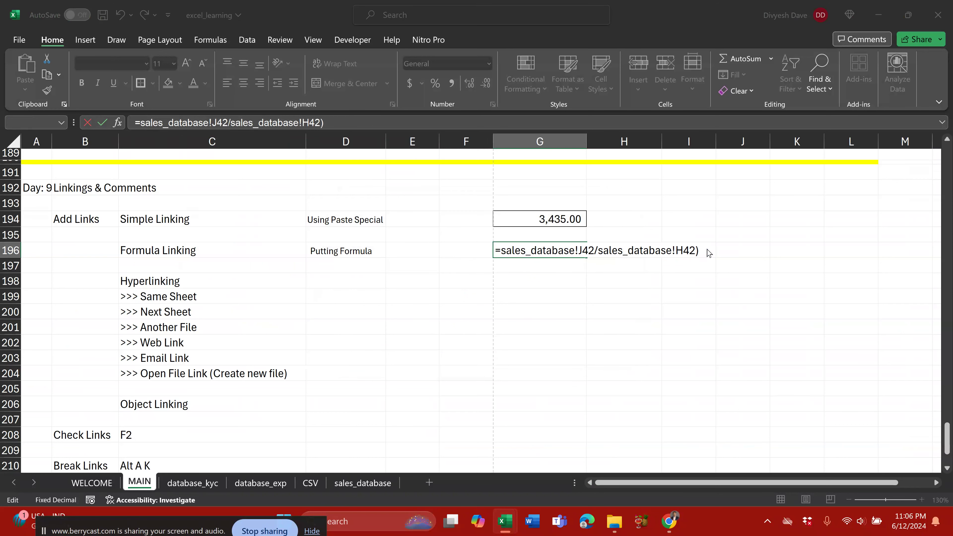
pyautogui.press('Escape')
pyautogui.press('Return')
pyautogui.press('Escape')
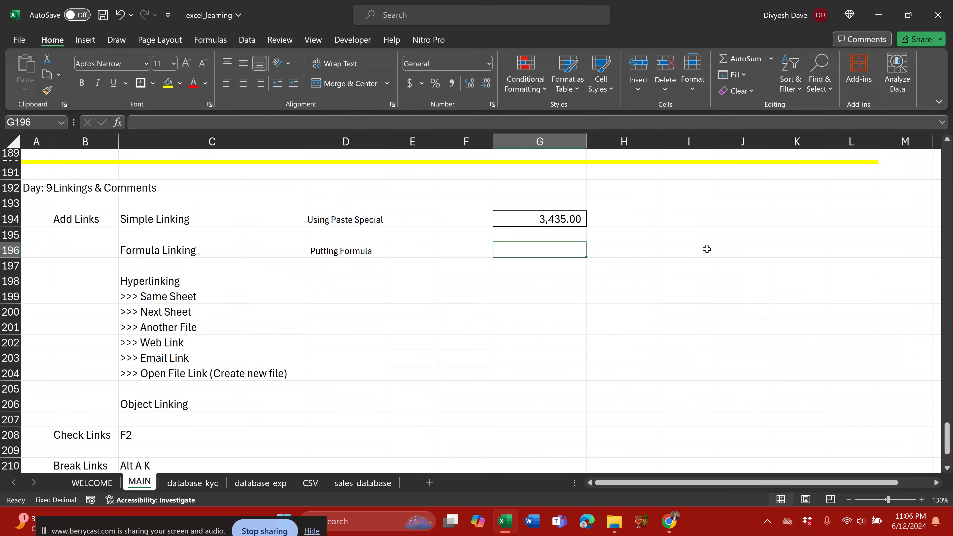
# Step: Enter =sales_database!J42/sales_database!H42 in G196, giving 0.987352688, and check the formula
pyautogui.write('=')
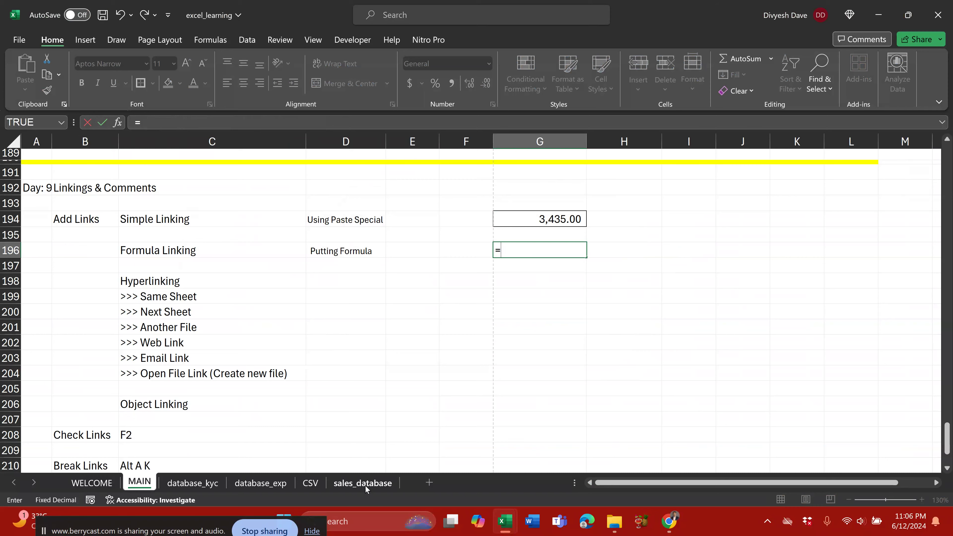
pyautogui.click(364, 484)
pyautogui.click(672, 349)
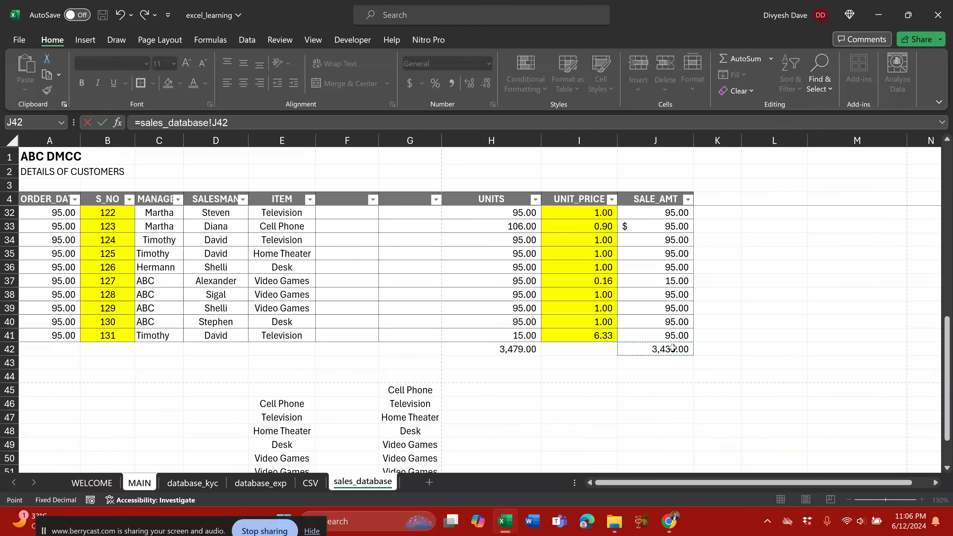
pyautogui.write('/')
pyautogui.click(520, 348)
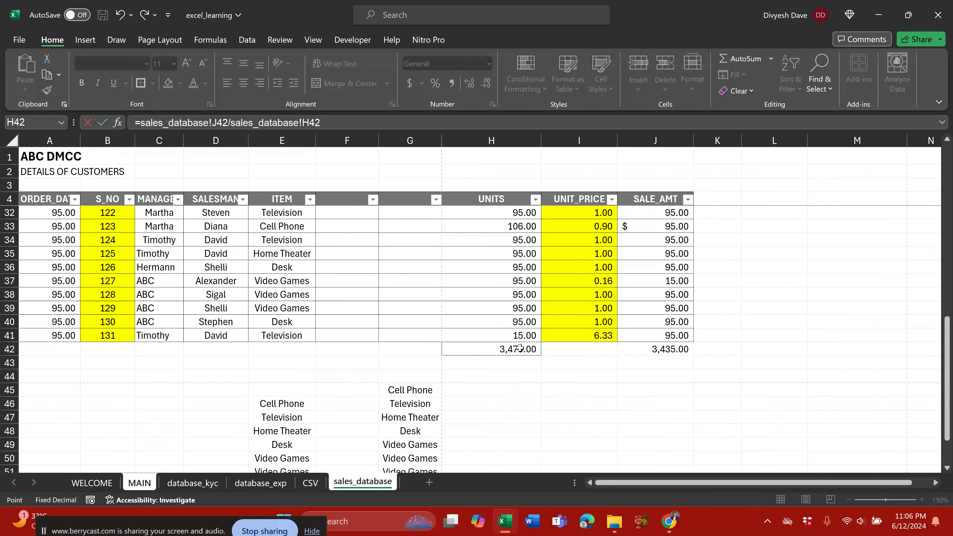
pyautogui.press('Return')
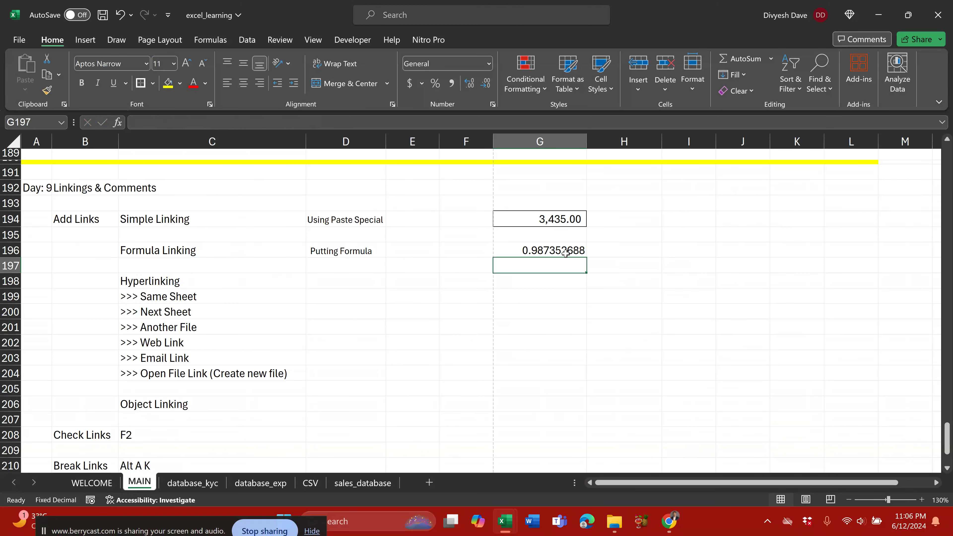
pyautogui.click(565, 254)
pyautogui.press('F2')
pyautogui.press('Escape')
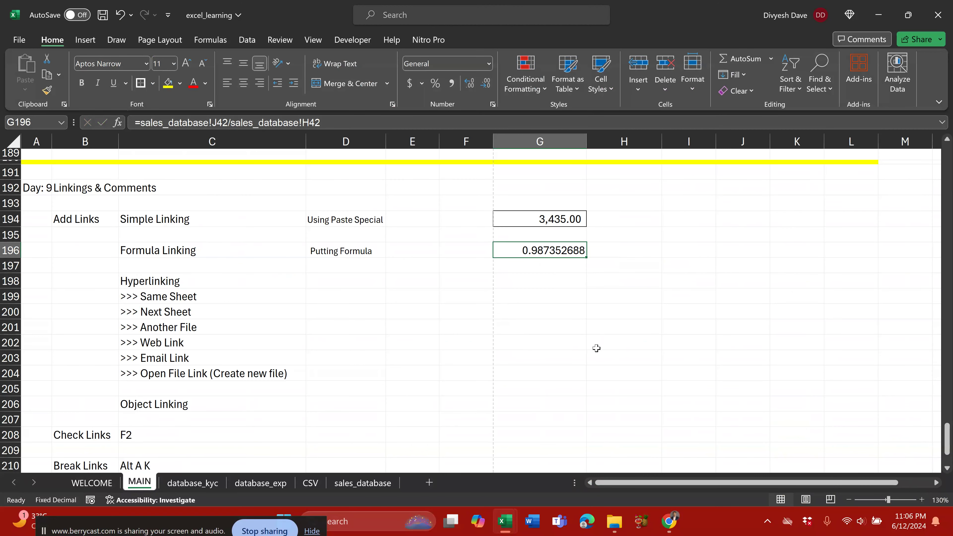
pyautogui.press('F2')
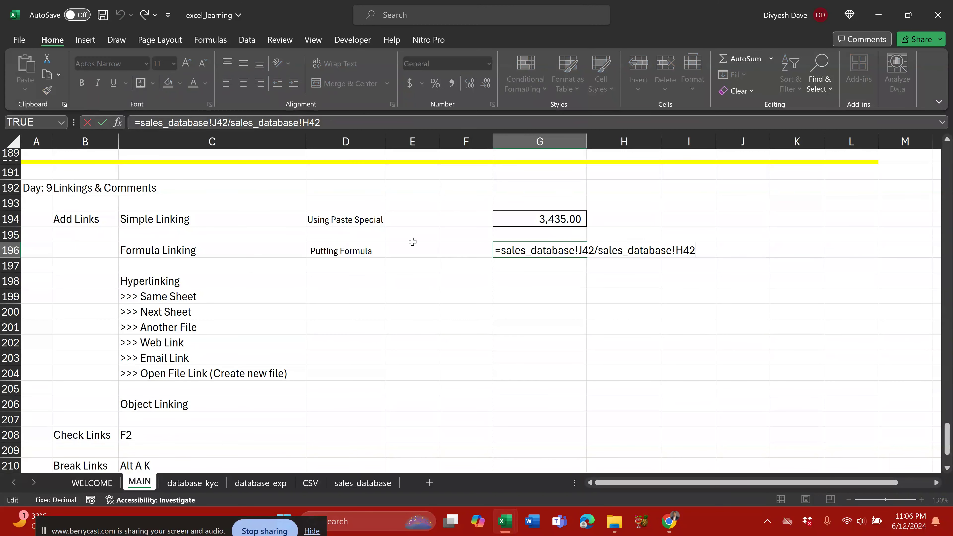
# Step: Keep G196's formula and review the Putting Formula and Hyperlinking cells
pyautogui.press('Escape')
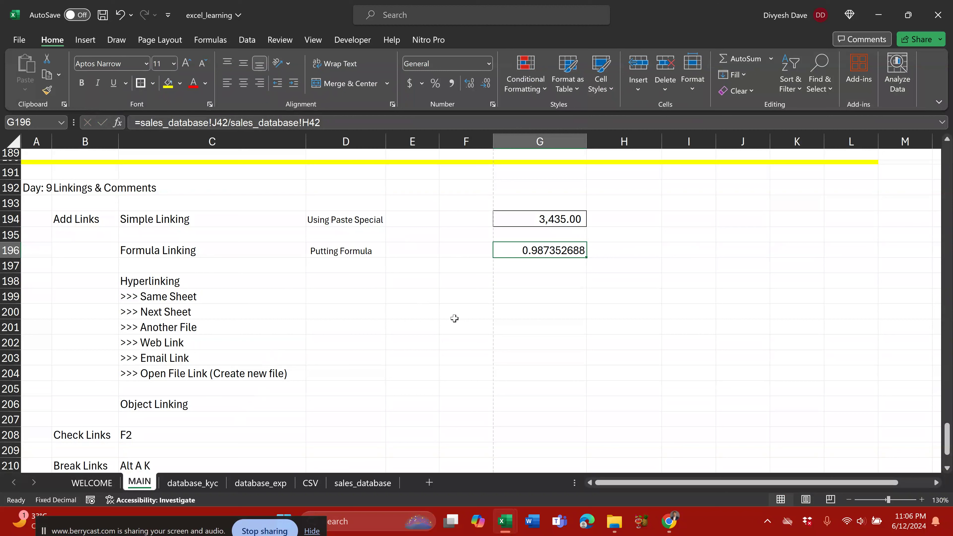
pyautogui.click(353, 249)
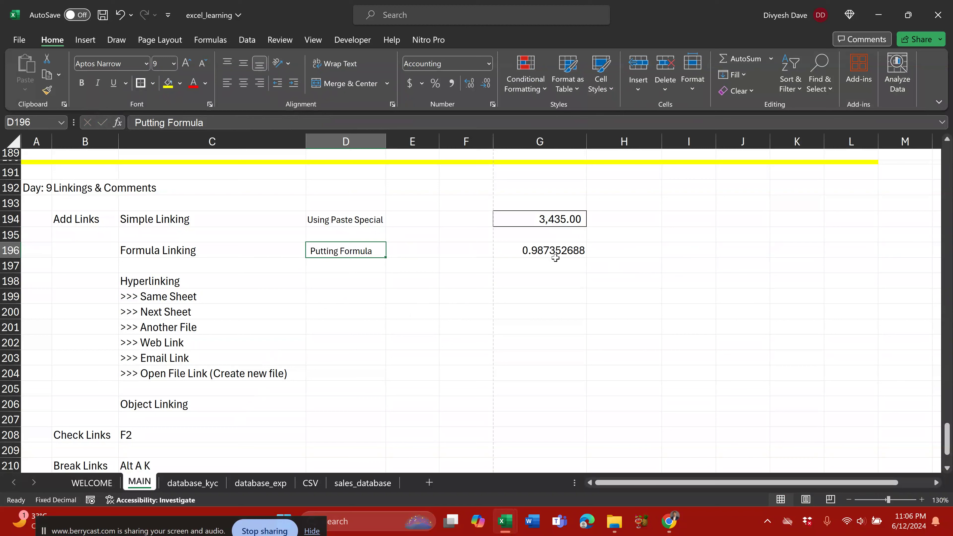
pyautogui.click(550, 251)
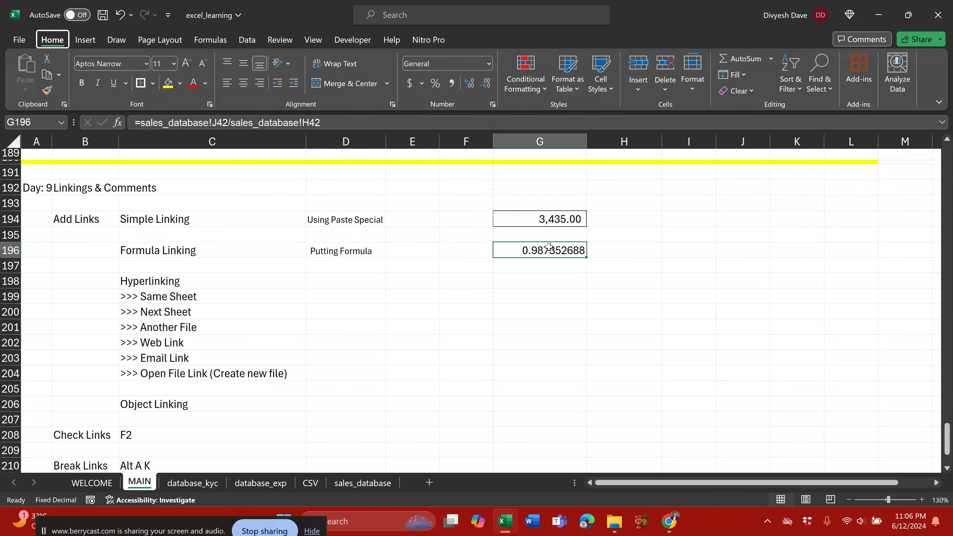
pyautogui.click(466, 264)
pyautogui.click(368, 251)
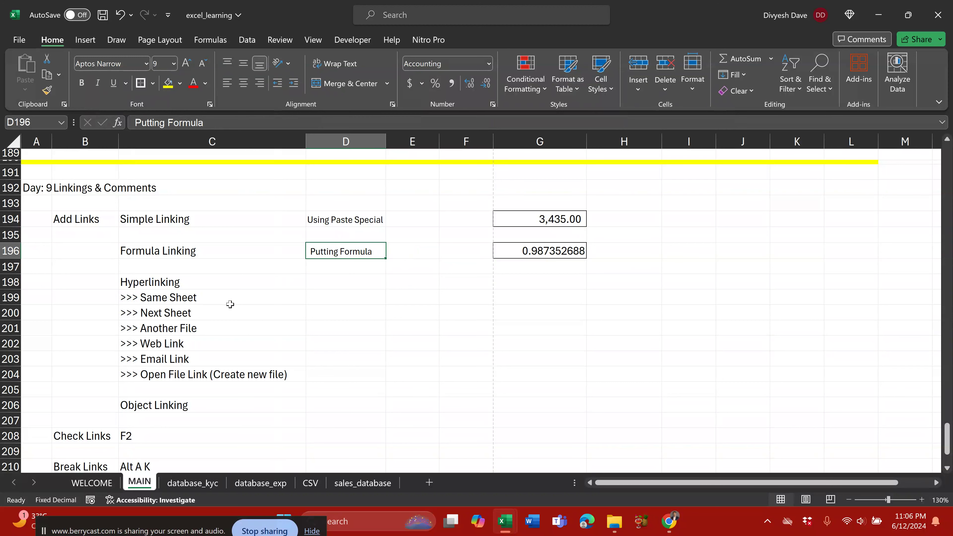
pyautogui.click(188, 284)
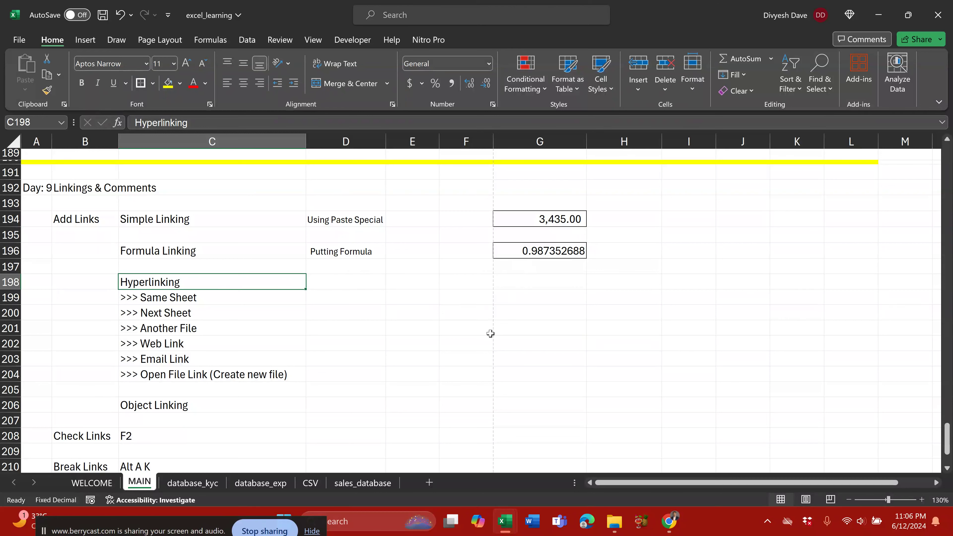
pyautogui.click(356, 255)
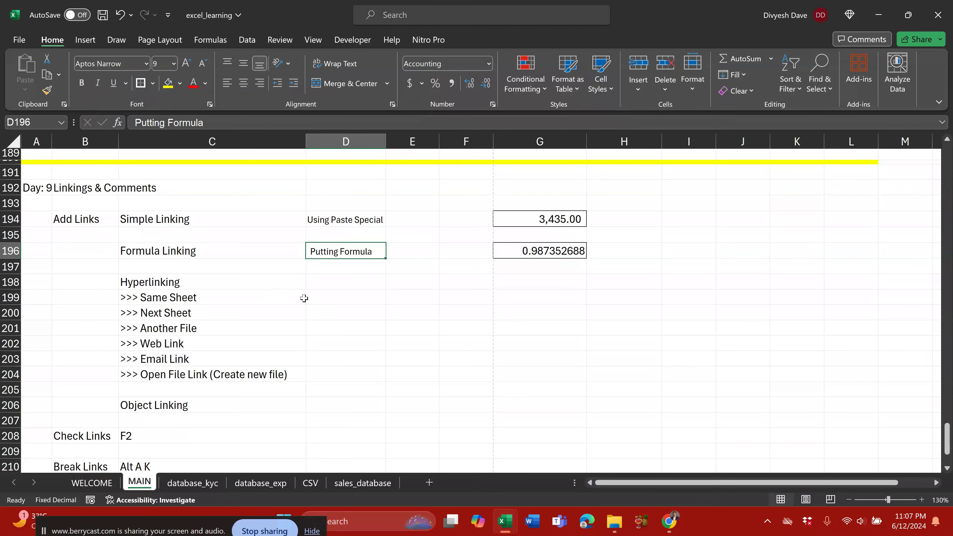
# Step: Give the >>> Same Sheet cell C199 a yellow fill
pyautogui.click(332, 296)
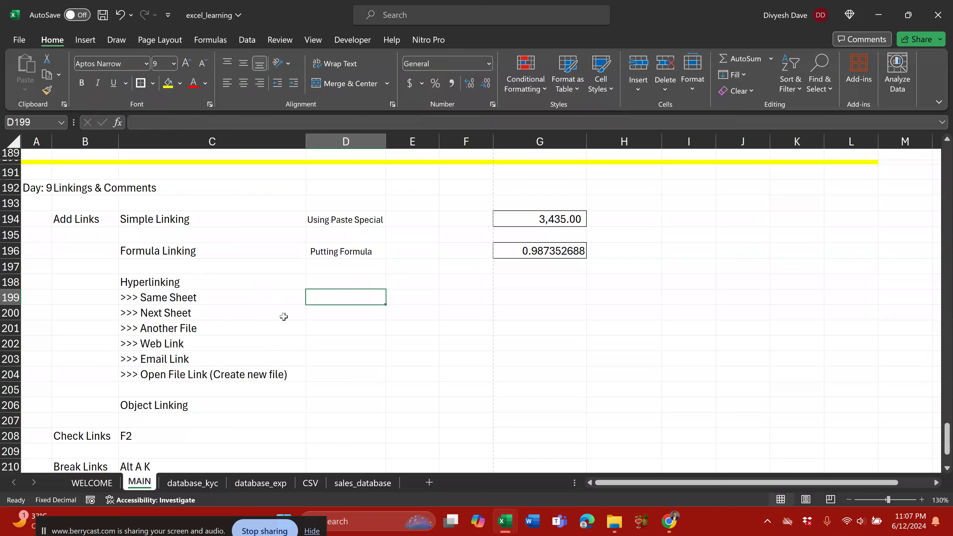
pyautogui.click(169, 295)
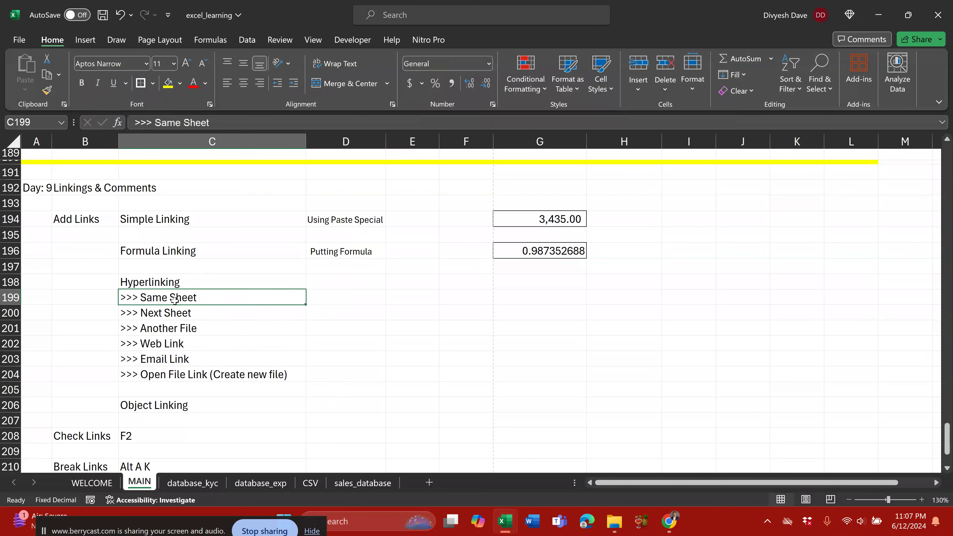
pyautogui.scroll(-1, 174, 301)
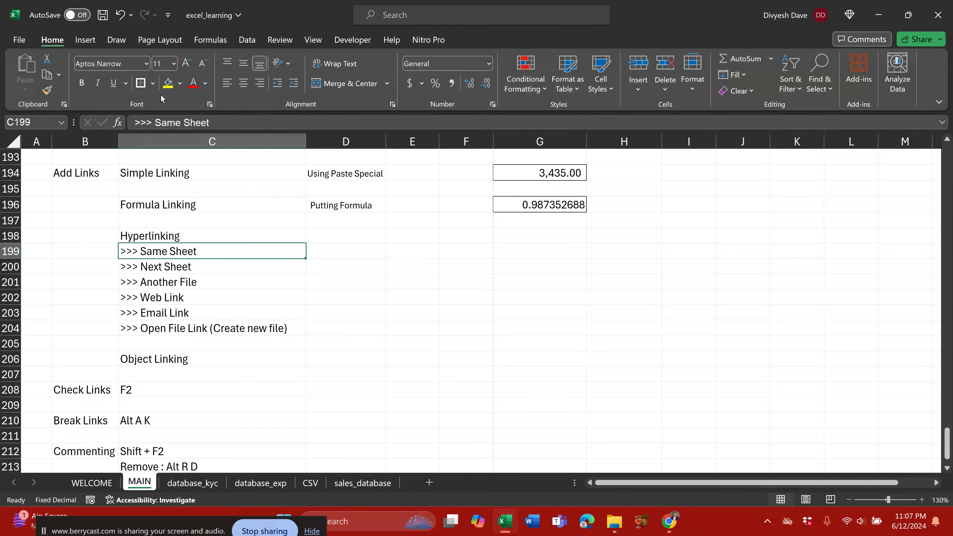
pyautogui.click(168, 84)
pyautogui.scroll(-4, 365, 363)
pyautogui.scroll(-1, 399, 369)
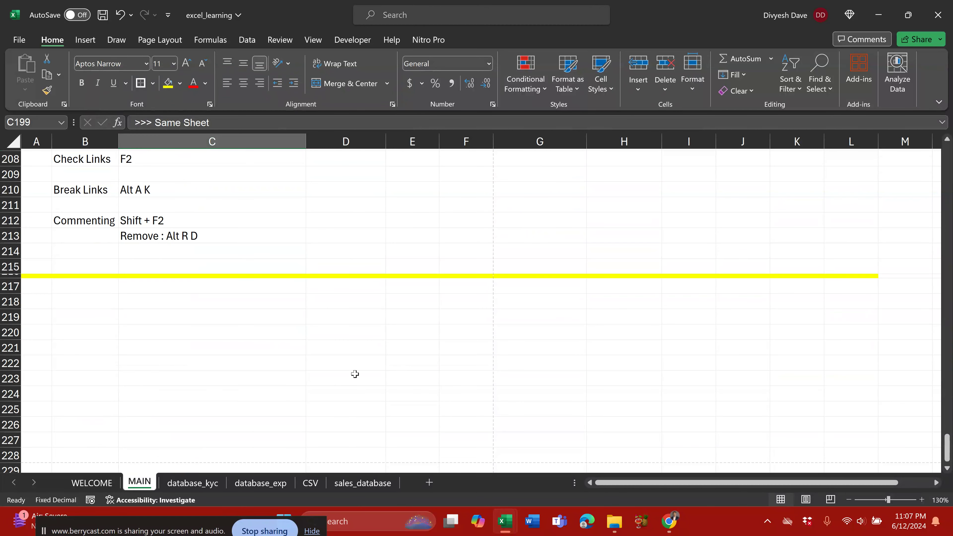
pyautogui.scroll(20, 354, 374)
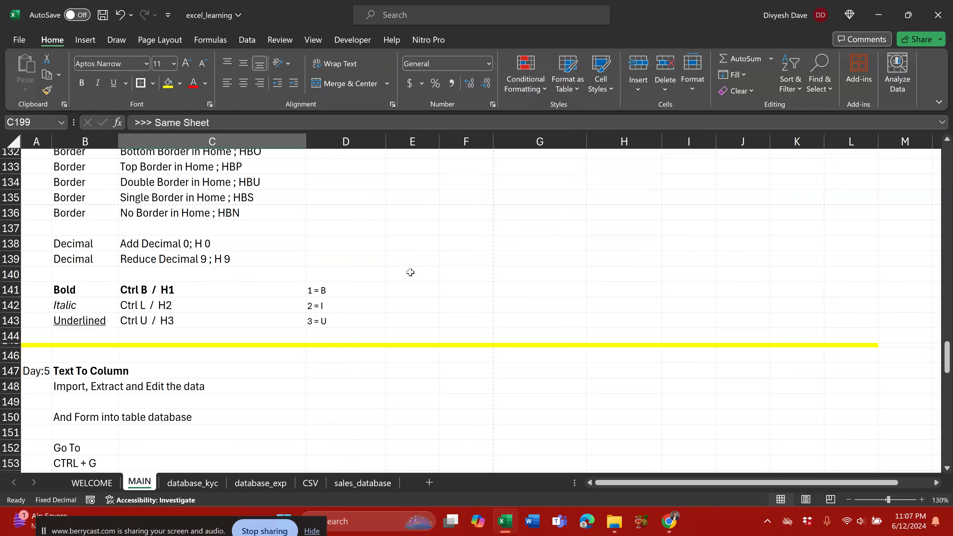
pyautogui.scroll(5, 410, 272)
# Step: Jump to the top of the sheet and to the end of the used range
pyautogui.hotkey('ctrl', 'Home')
pyautogui.click(82, 185)
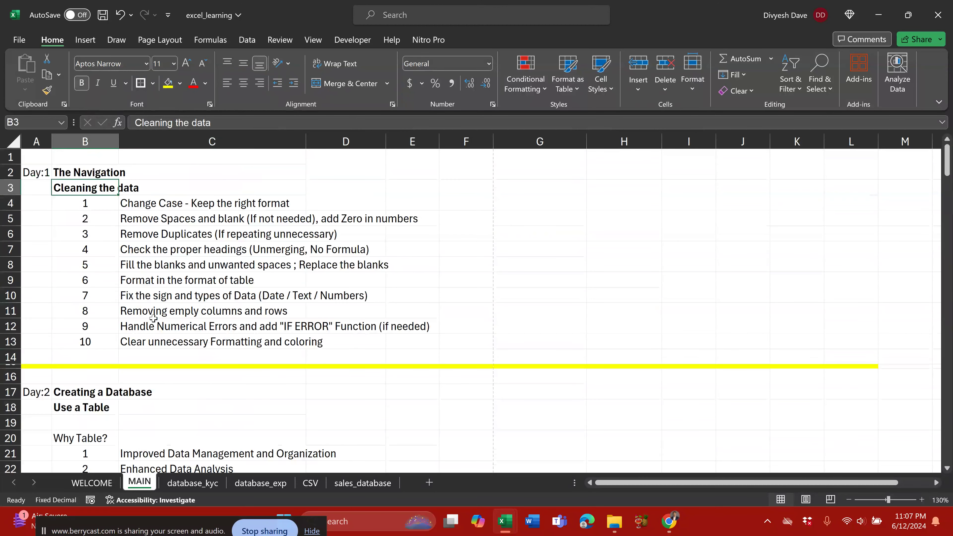
pyautogui.hotkey('ctrl', 'End')
pyautogui.scroll(-1, 158, 319)
pyautogui.scroll(2, 282, 277)
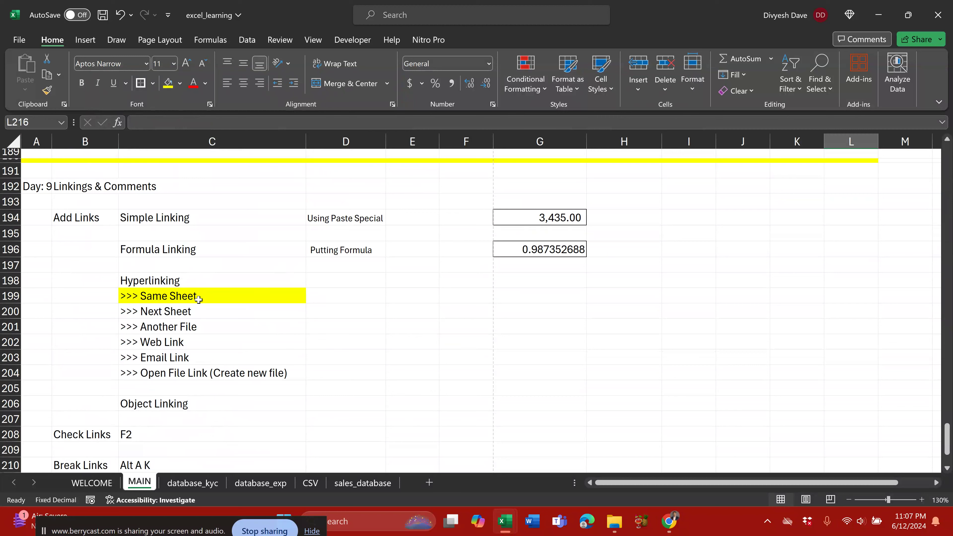
# Step: Link C199 '>>> Same Sheet' to MAIN!B2, then follow it up to The Navigation
pyautogui.rightClick(208, 296)
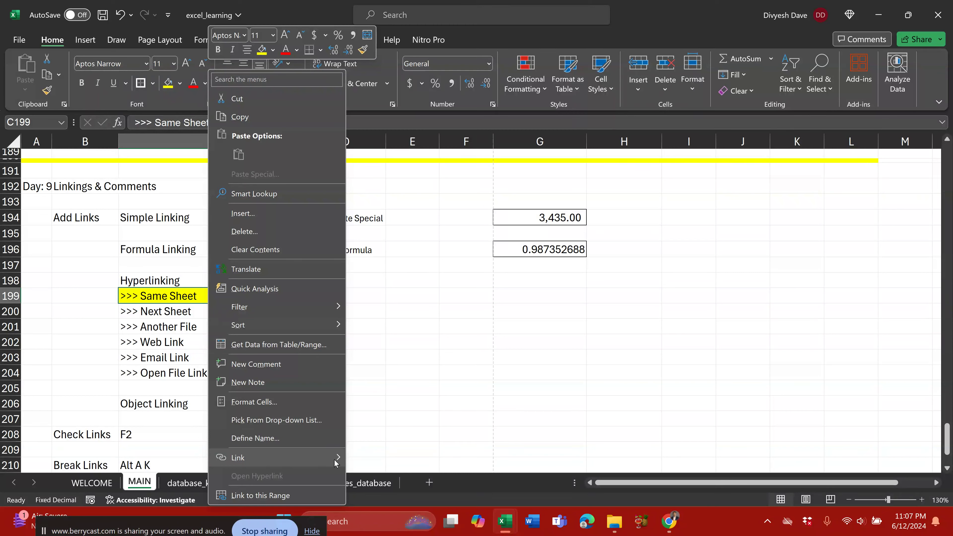
pyautogui.click(300, 460)
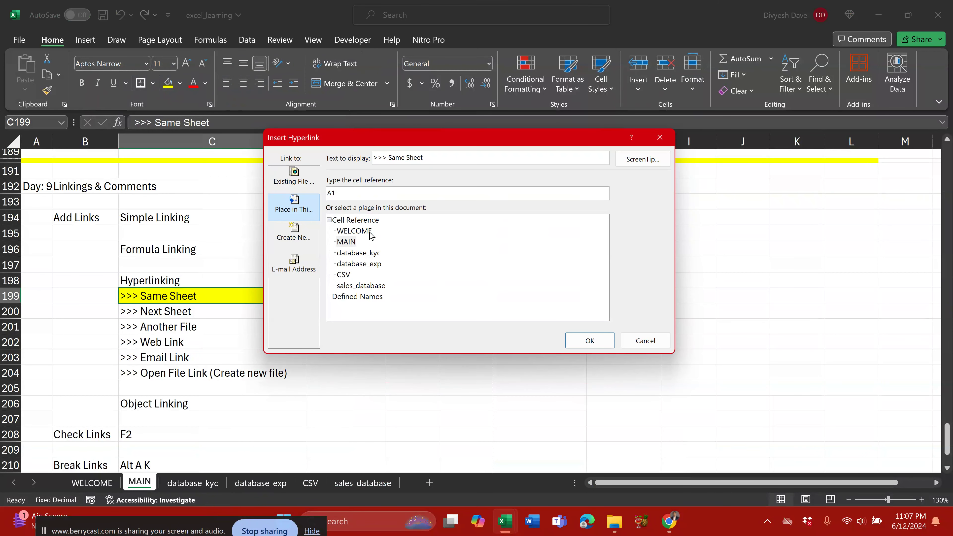
pyautogui.click(307, 187)
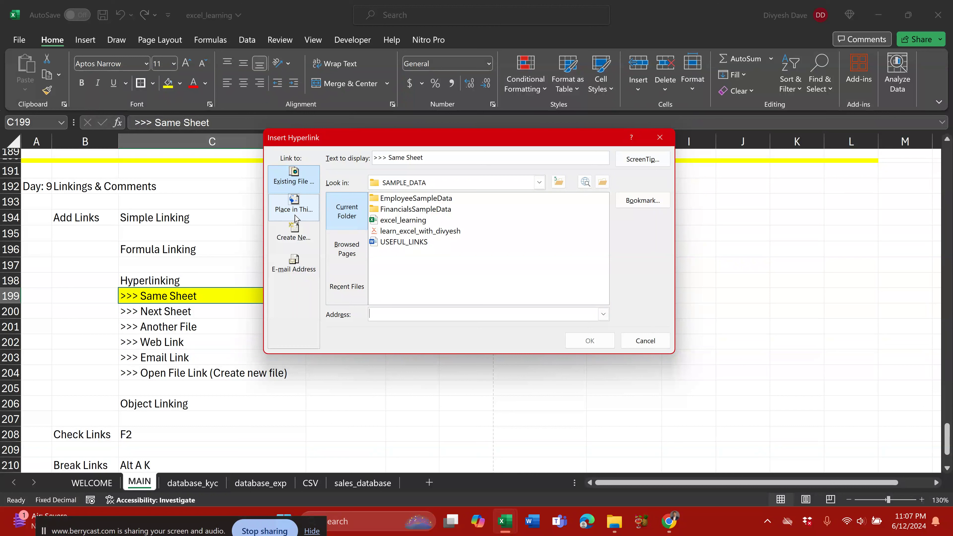
pyautogui.click(300, 213)
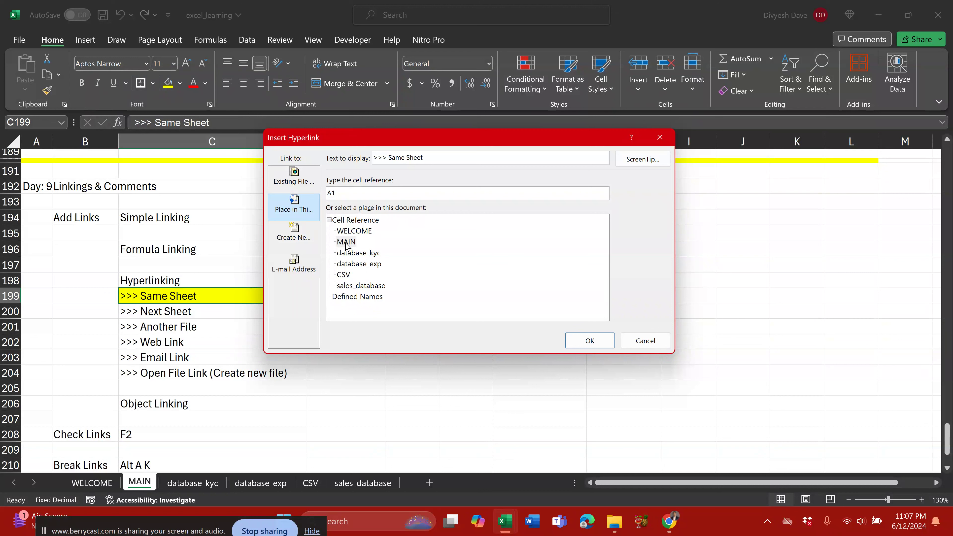
pyautogui.click(351, 245)
pyautogui.doubleClick(343, 194)
pyautogui.write('B2')
pyautogui.click(591, 341)
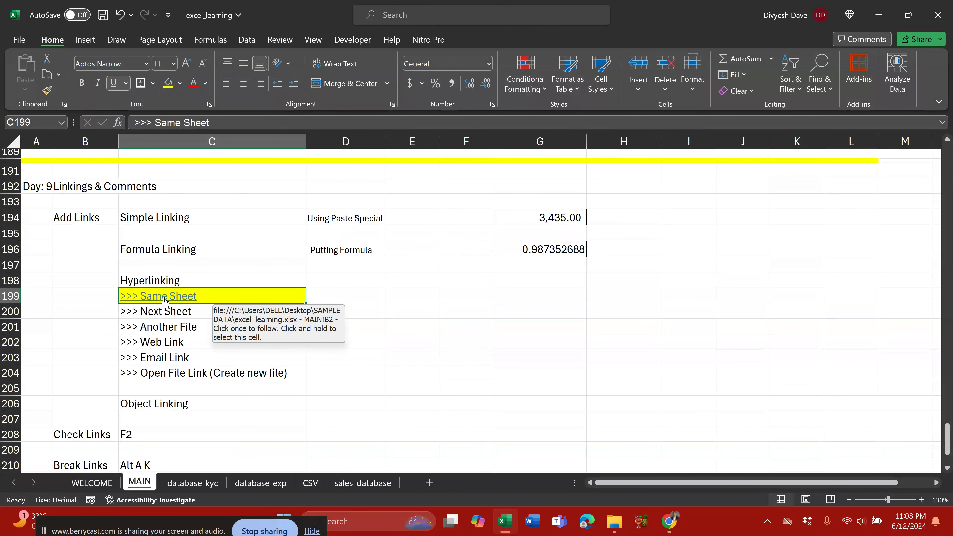
pyautogui.click(165, 298)
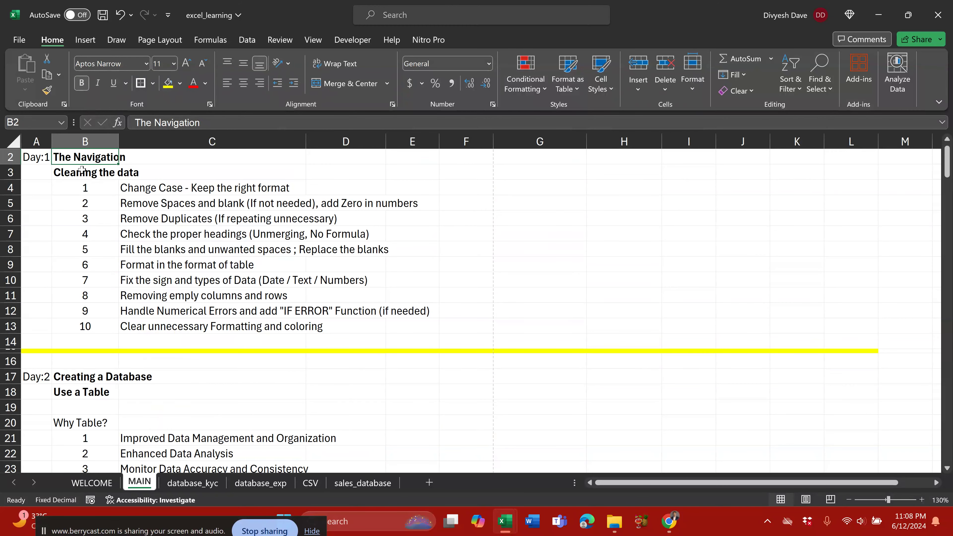
# Step: Begin a MAIN-sheet hyperlink on B2, then jump back to B2 via the C199 link
pyautogui.scroll(1, 82, 170)
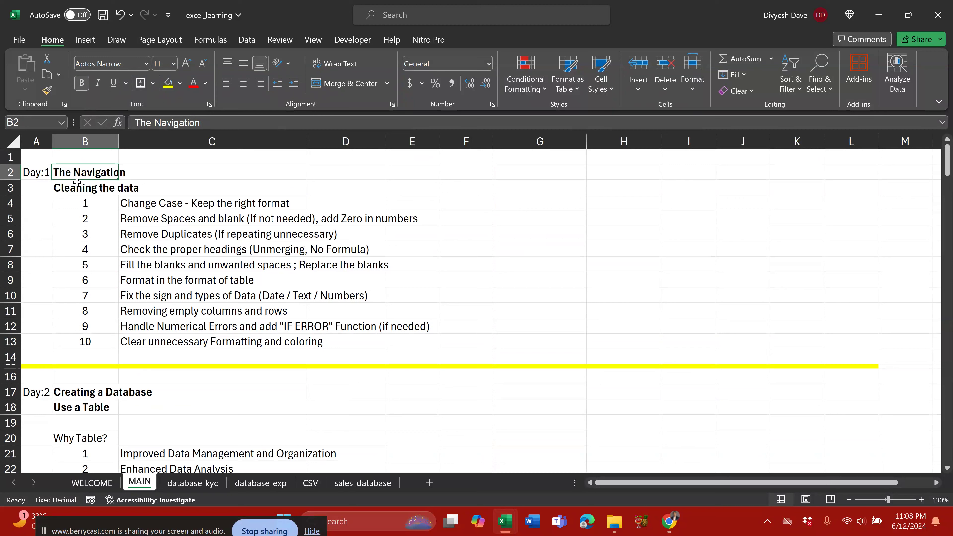
pyautogui.rightClick(82, 173)
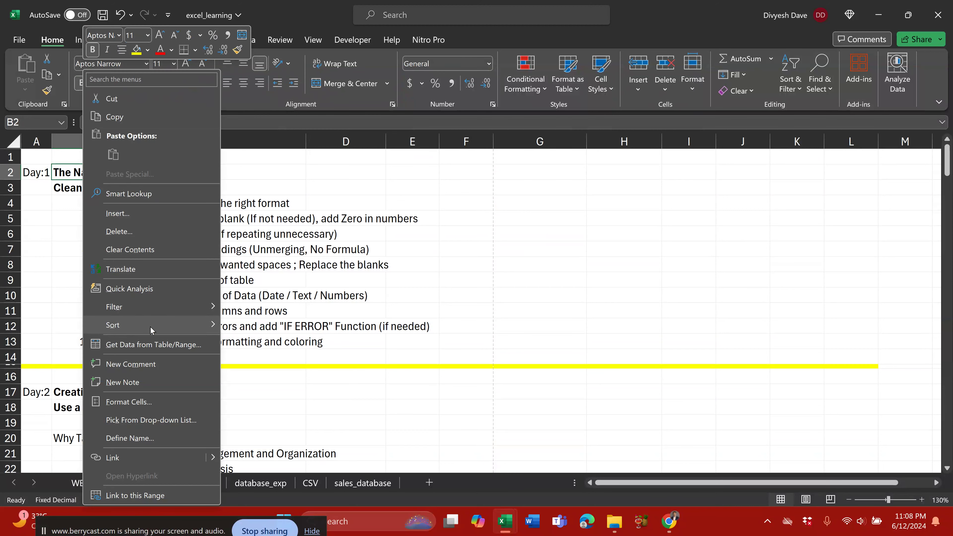
pyautogui.click(139, 457)
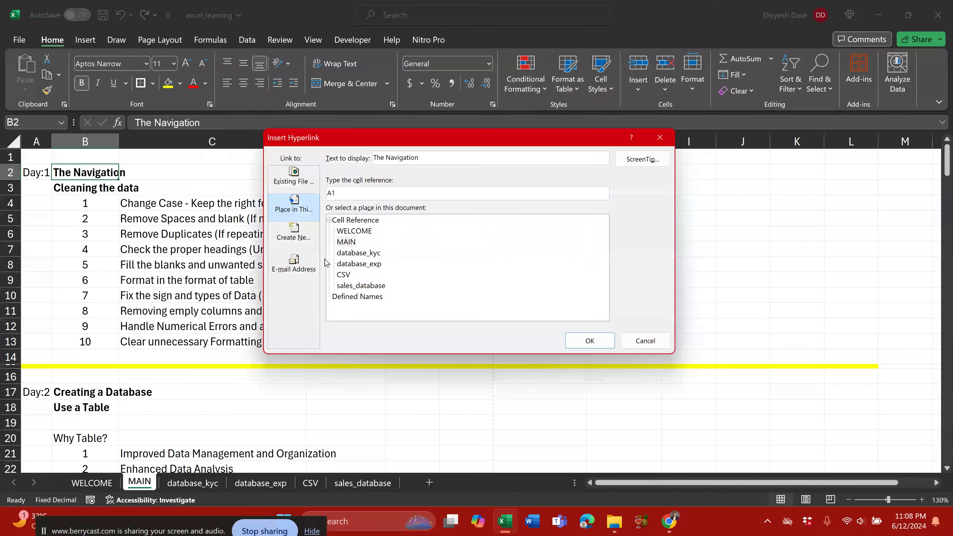
pyautogui.click(348, 242)
pyautogui.press('Return')
pyautogui.scroll(-12, 171, 259)
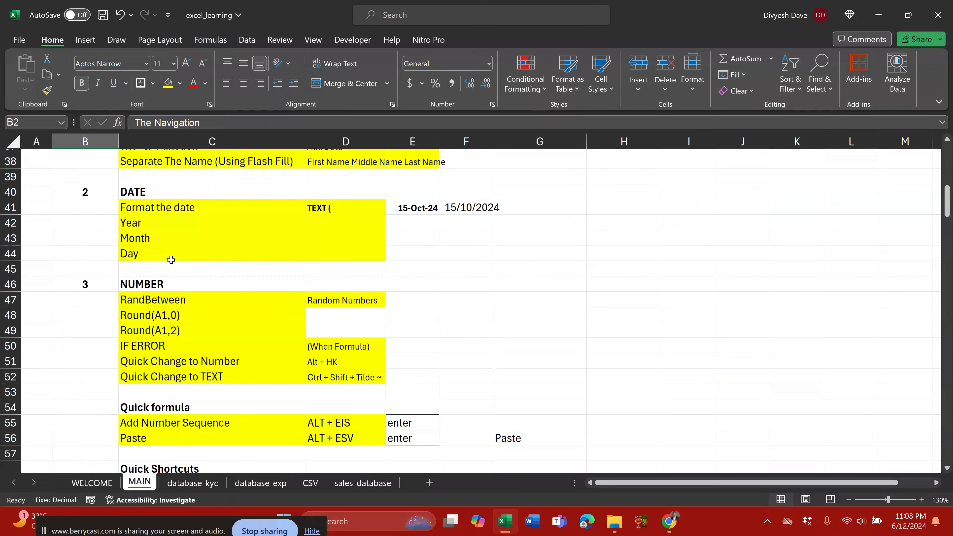
pyautogui.scroll(-20, 170, 259)
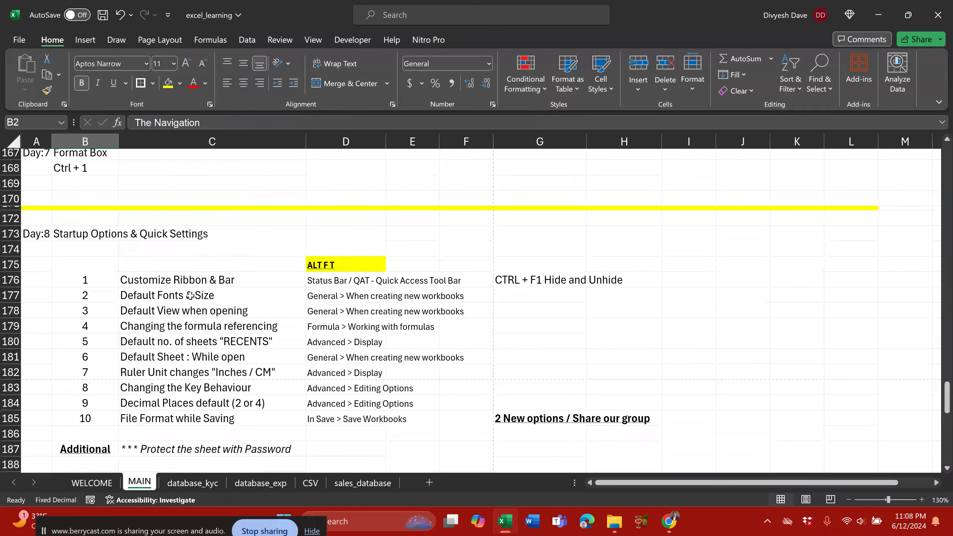
pyautogui.scroll(-14, 190, 295)
pyautogui.scroll(4, 195, 295)
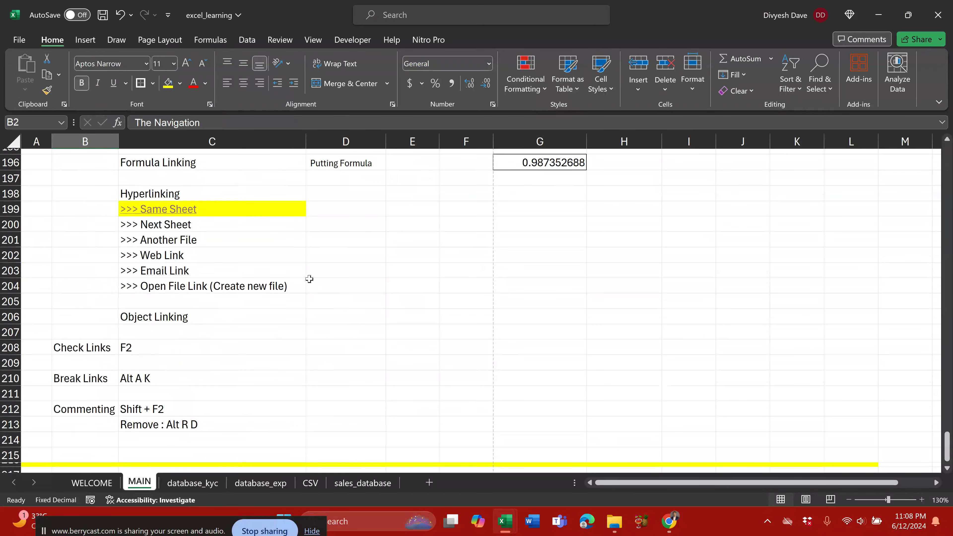
pyautogui.scroll(2, 309, 279)
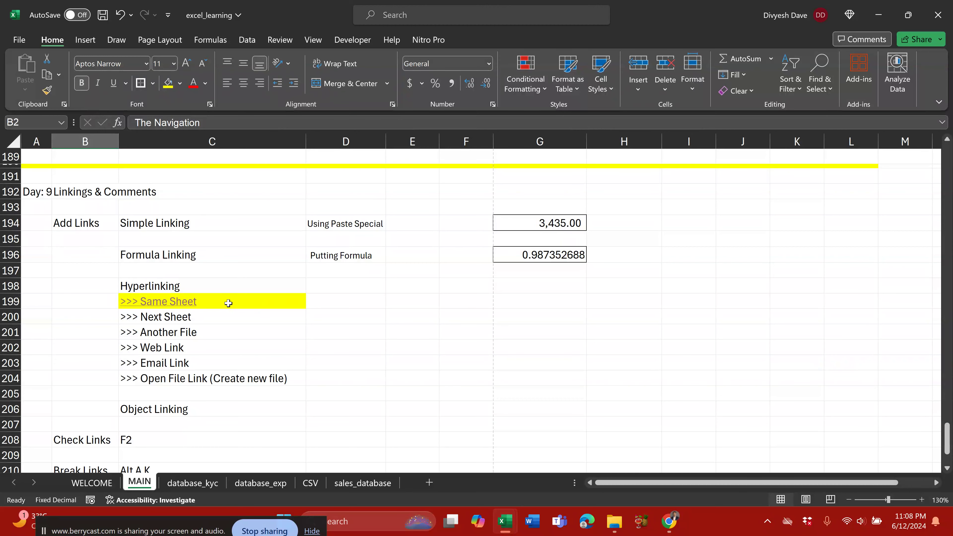
pyautogui.click(228, 303)
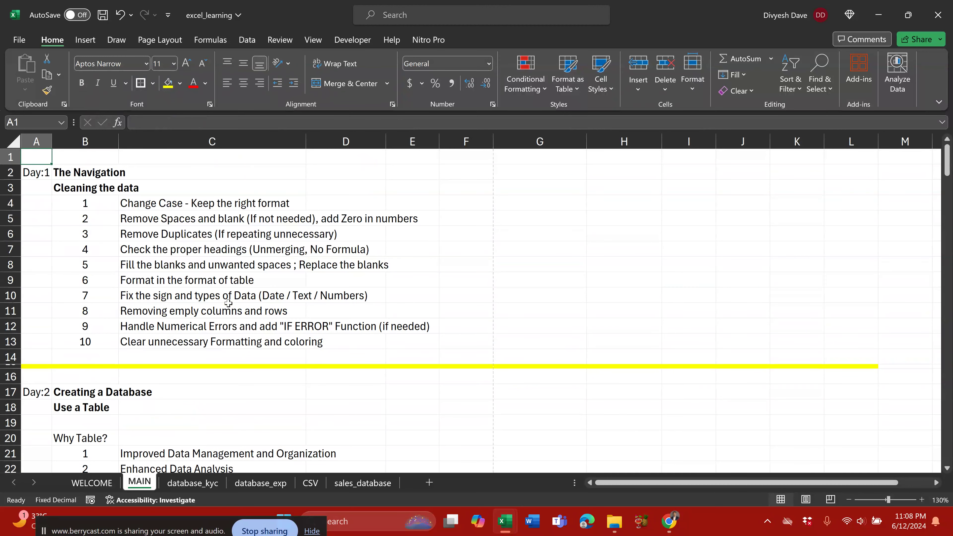
# Step: Link B2 'The Navigation' to MAIN!C199 and follow it down to the Same Sheet entry
pyautogui.rightClick(76, 172)
pyautogui.click(120, 459)
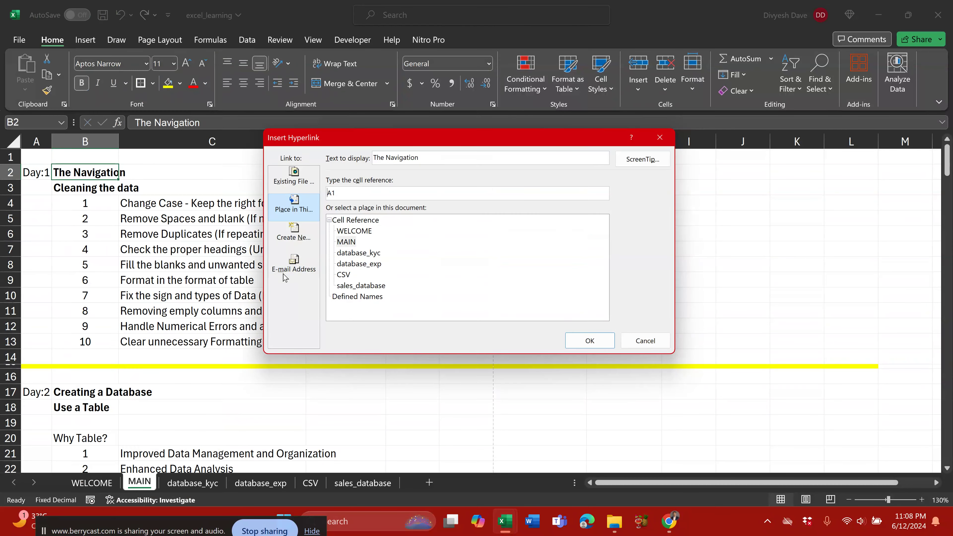
pyautogui.click(283, 198)
pyautogui.press('Return')
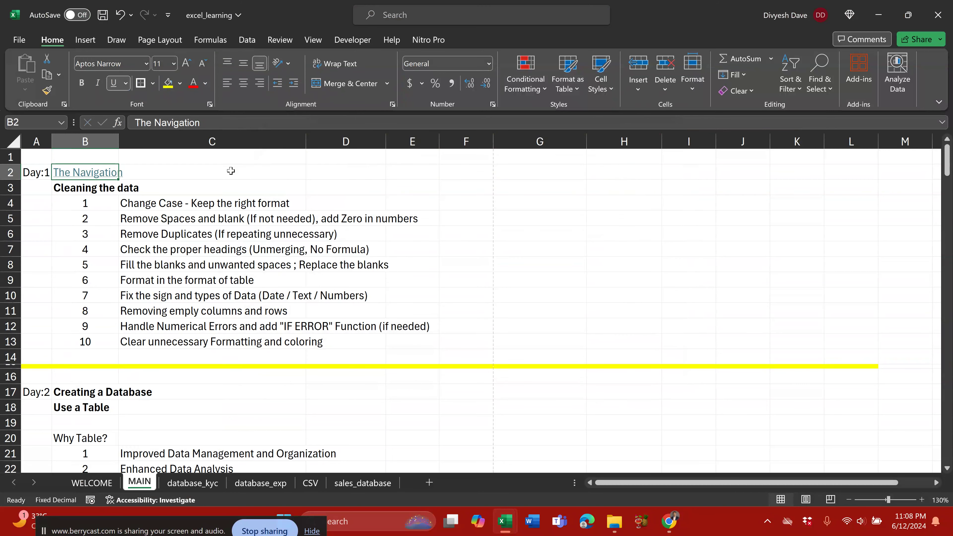
pyautogui.click(94, 174)
pyautogui.scroll(-3, 228, 293)
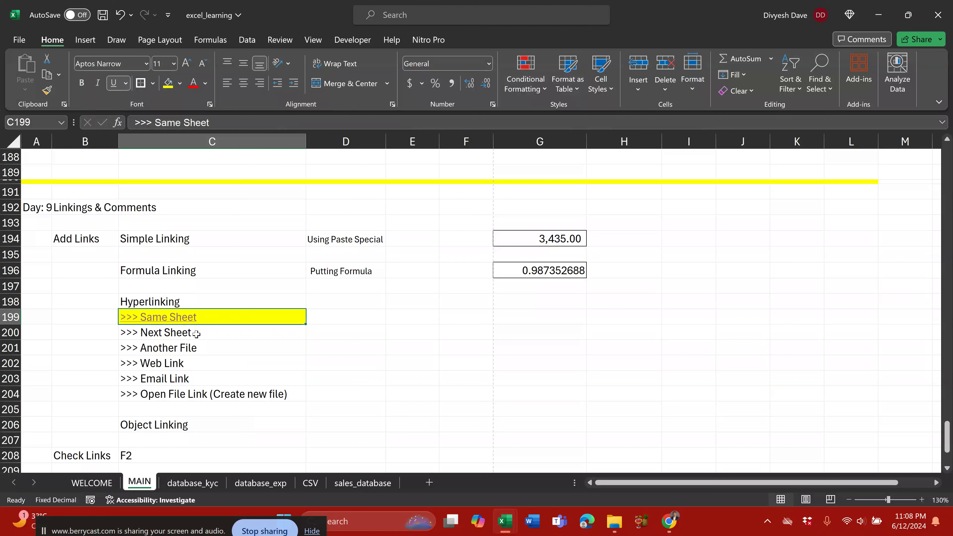
pyautogui.click(190, 333)
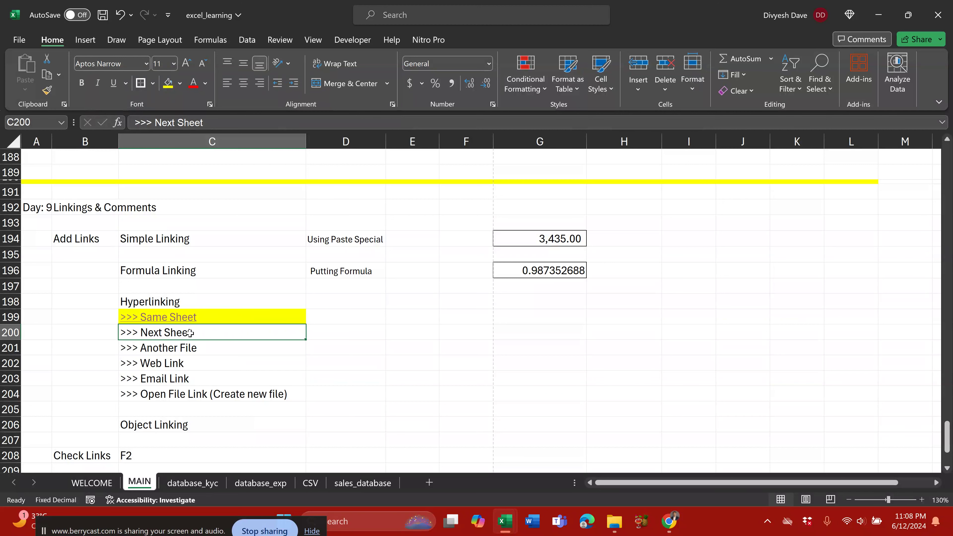
# Step: Add a first hyperlink on C200 '>>> Next Sheet' targeting the database_exp sheet
pyautogui.rightClick(190, 333)
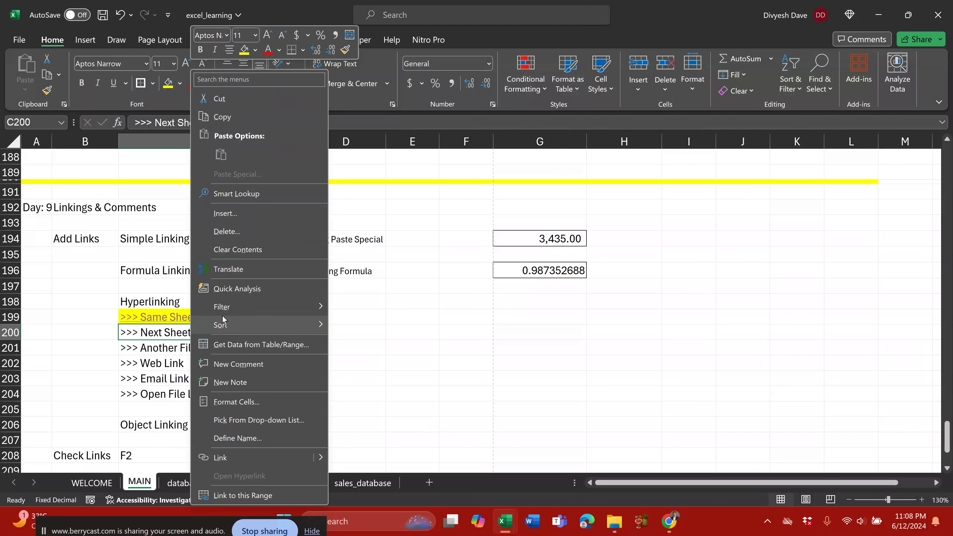
pyautogui.click(236, 458)
pyautogui.click(346, 242)
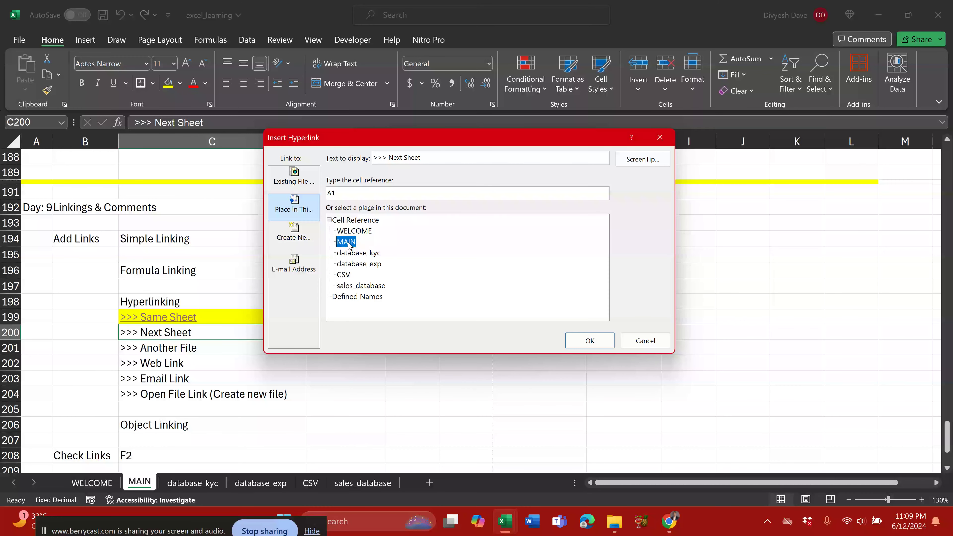
pyautogui.click(358, 264)
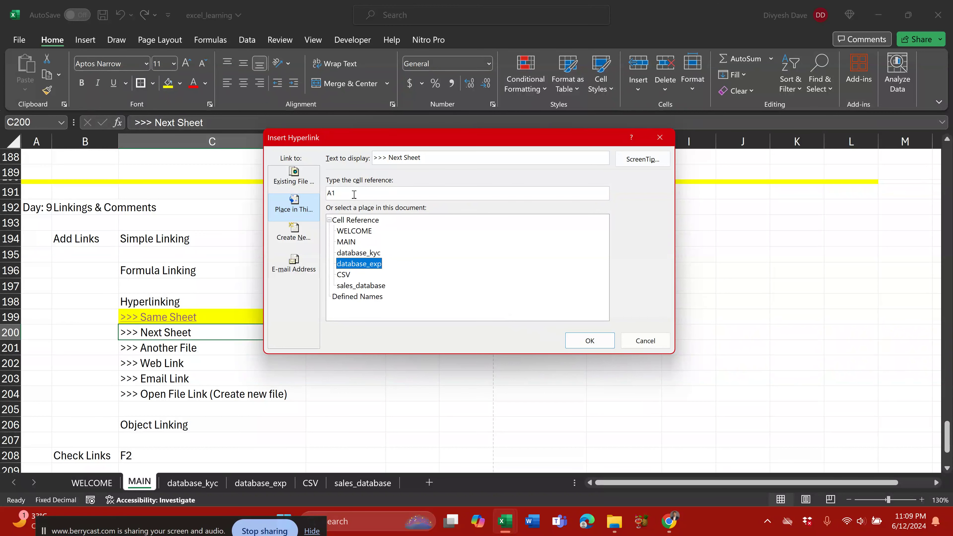
pyautogui.doubleClick(364, 192)
pyautogui.press('Return')
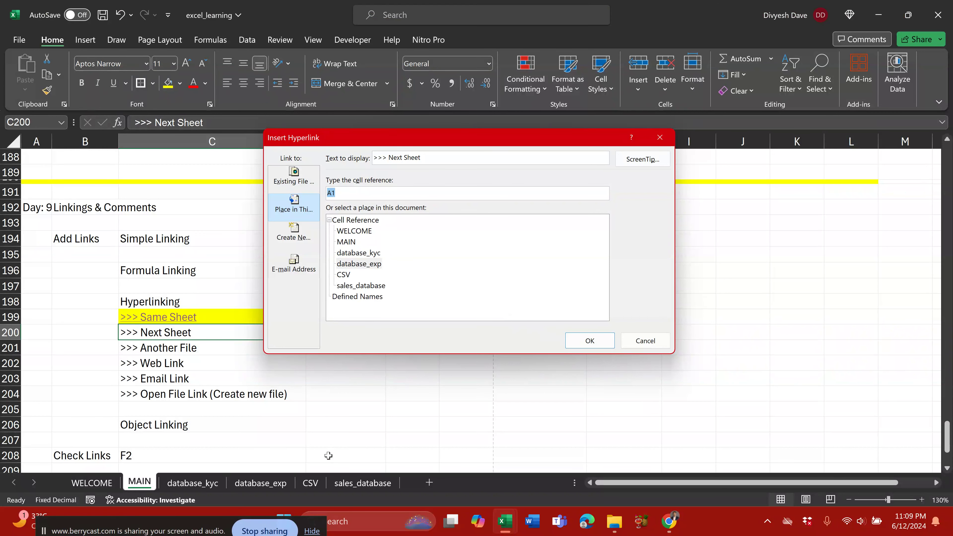
# Step: Check the SALE_AMT total in sales_database J42, then return to MAIN
pyautogui.click(362, 482)
pyautogui.click(671, 348)
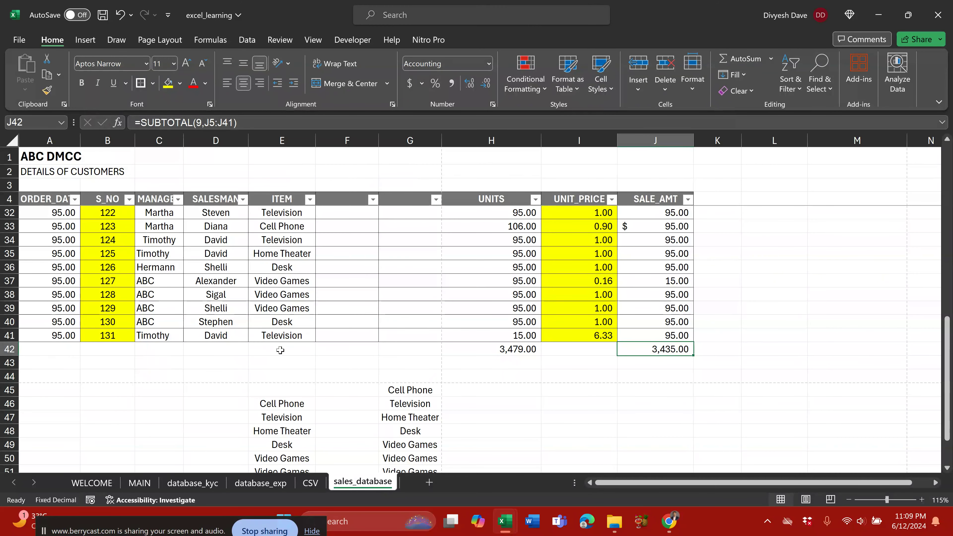
pyautogui.click(139, 483)
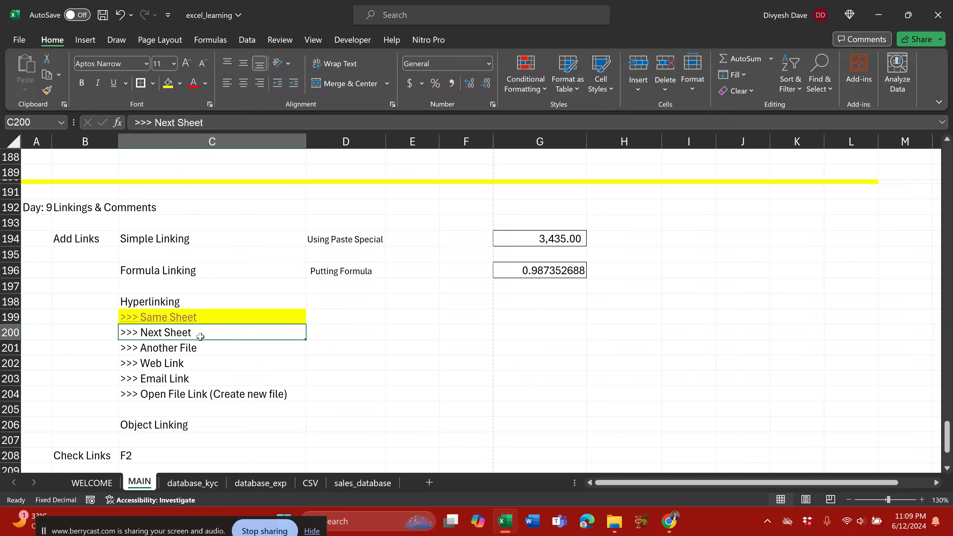
pyautogui.rightClick(201, 337)
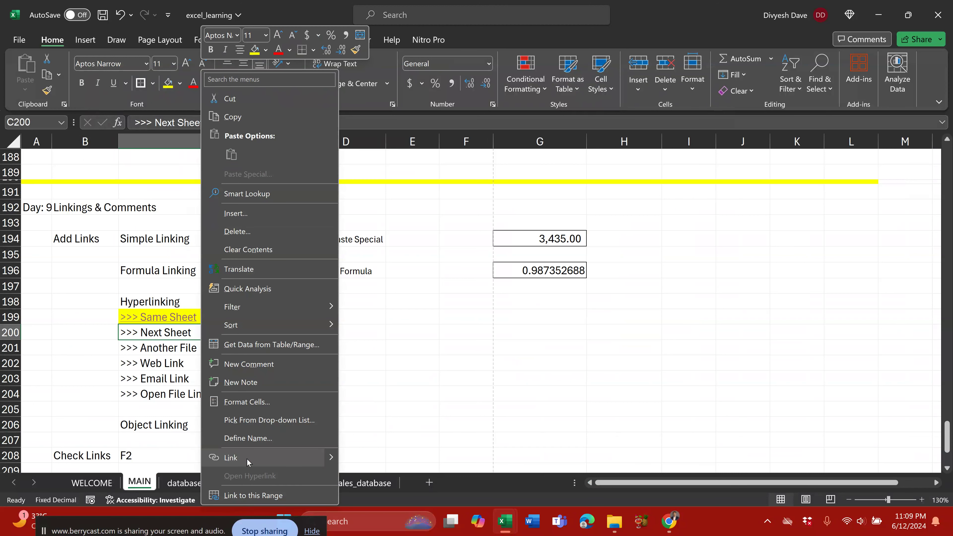
pyautogui.press('Escape')
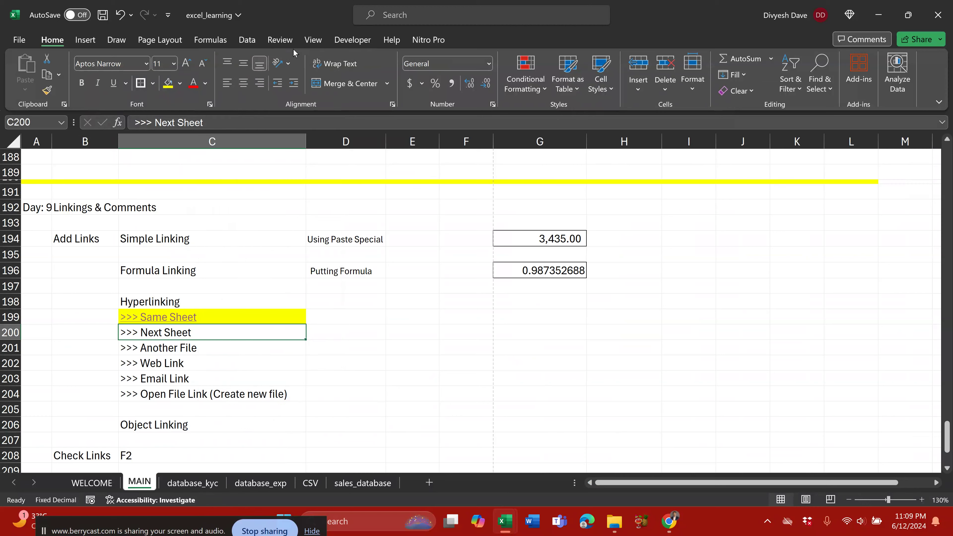
pyautogui.click(246, 39)
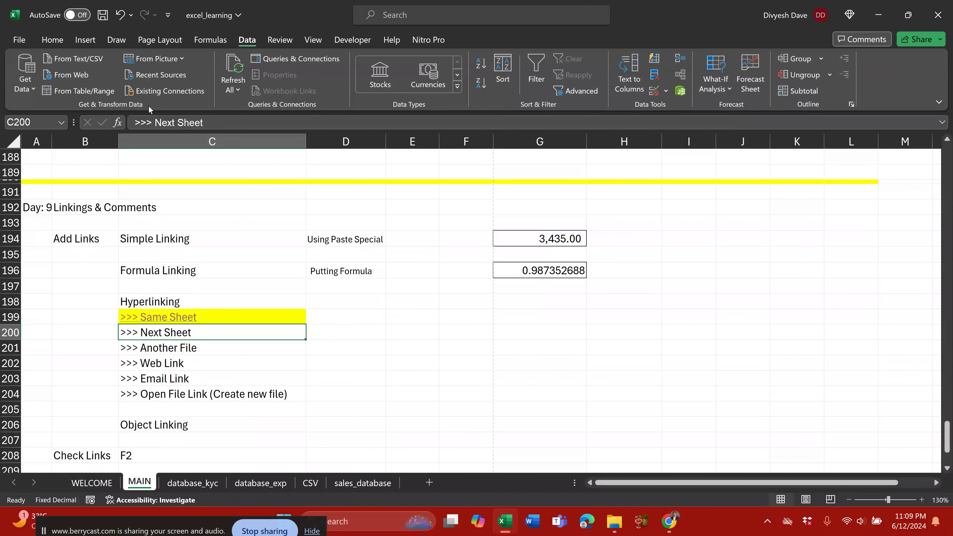
# Step: Relink C200 to the sales_database sheet and visit that sheet to check it
pyautogui.rightClick(210, 334)
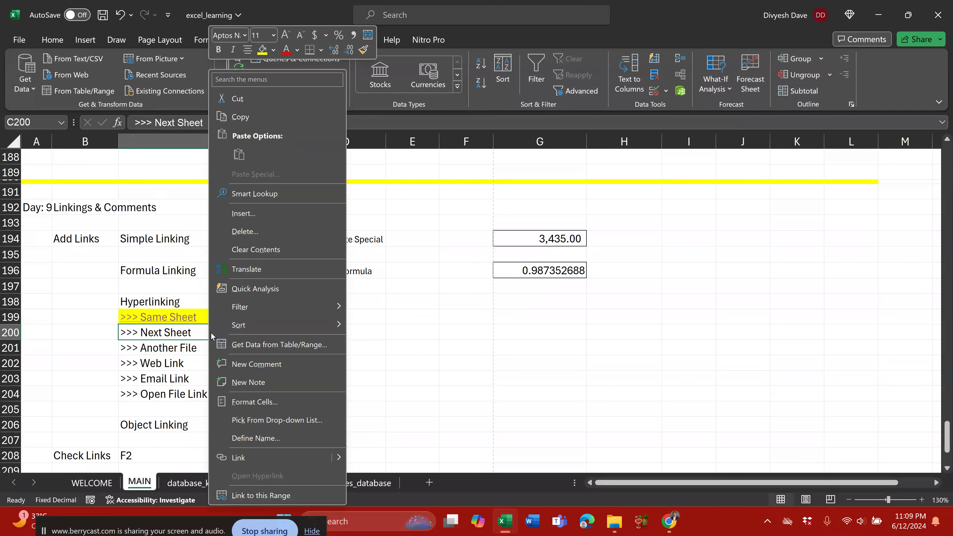
pyautogui.click(282, 456)
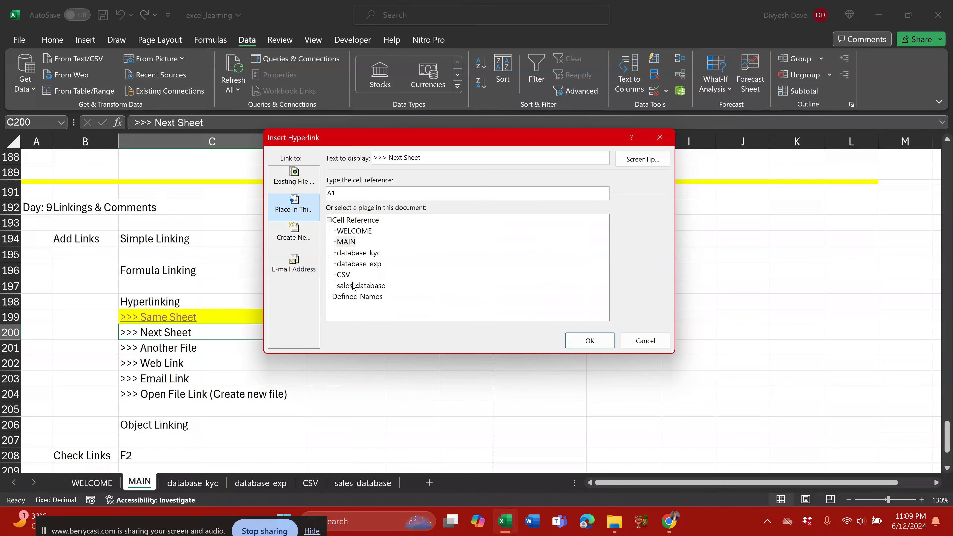
pyautogui.click(357, 286)
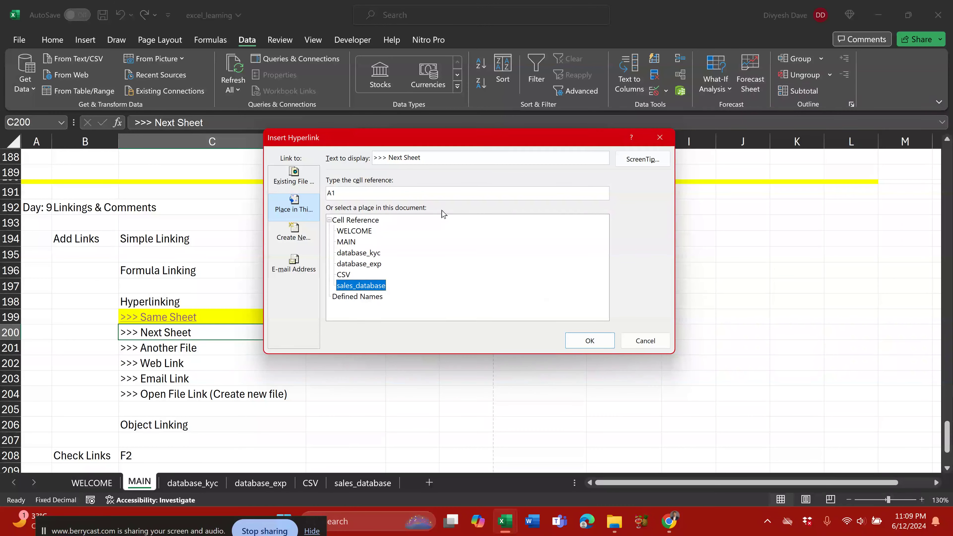
pyautogui.click(404, 196)
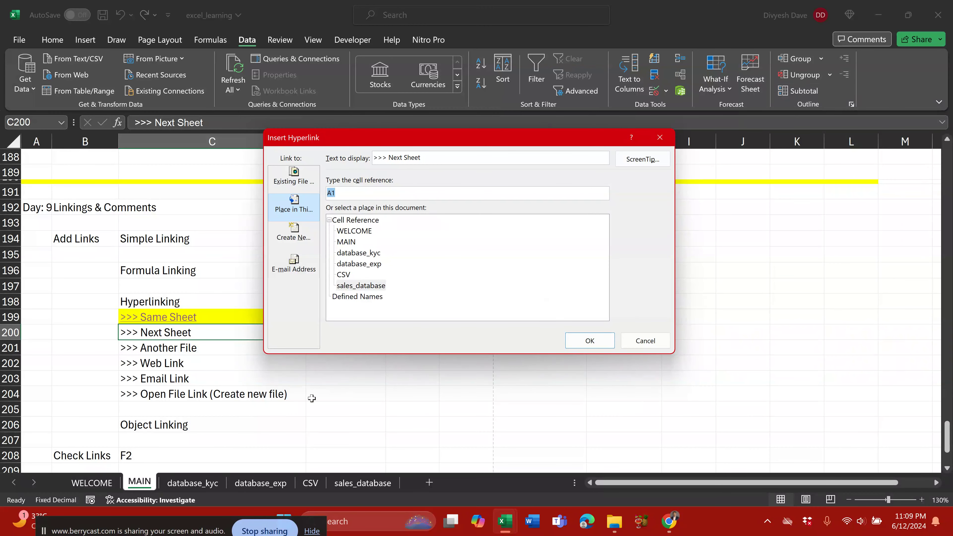
pyautogui.press('Return')
pyautogui.click(363, 482)
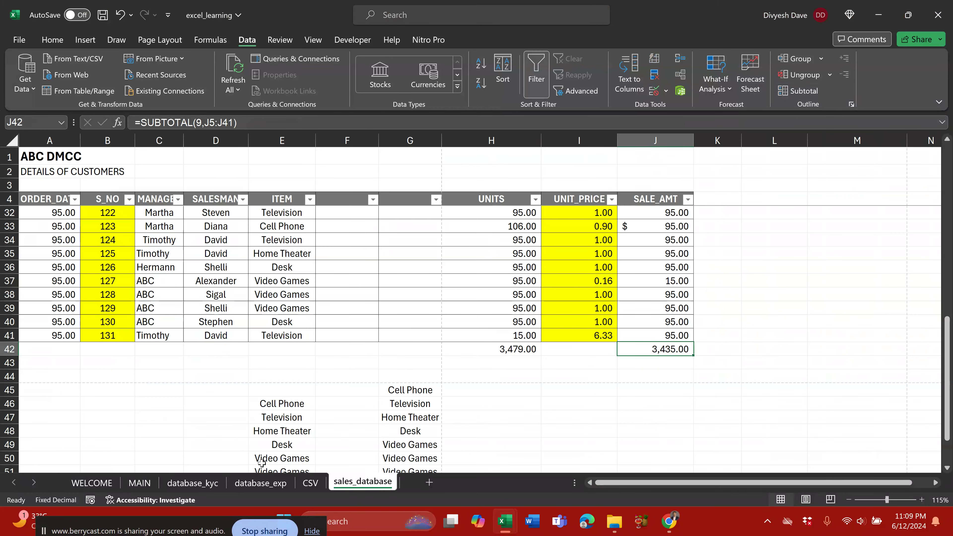
pyautogui.click(139, 483)
# Step: Redo C200's link with sales_database as the sheet and J42 as the cell reference
pyautogui.rightClick(224, 332)
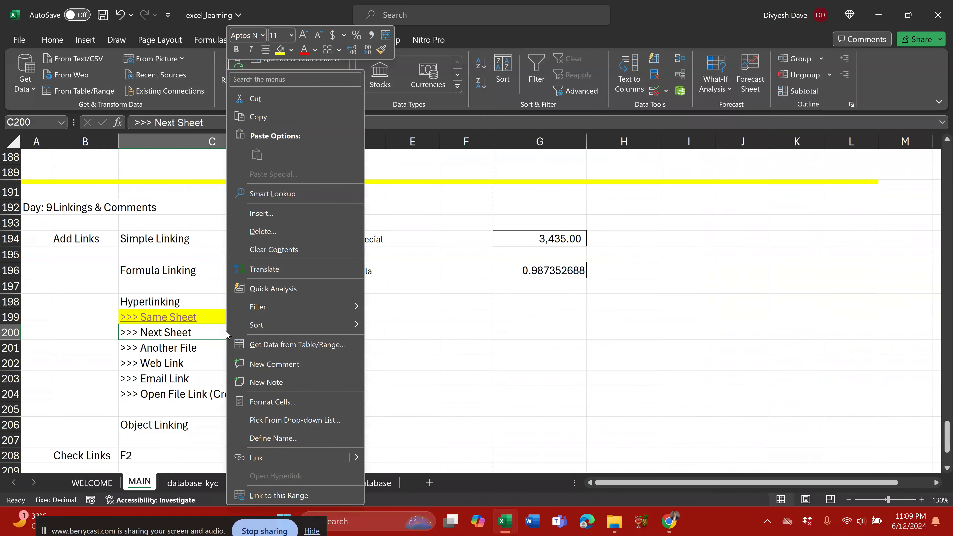
pyautogui.click(270, 459)
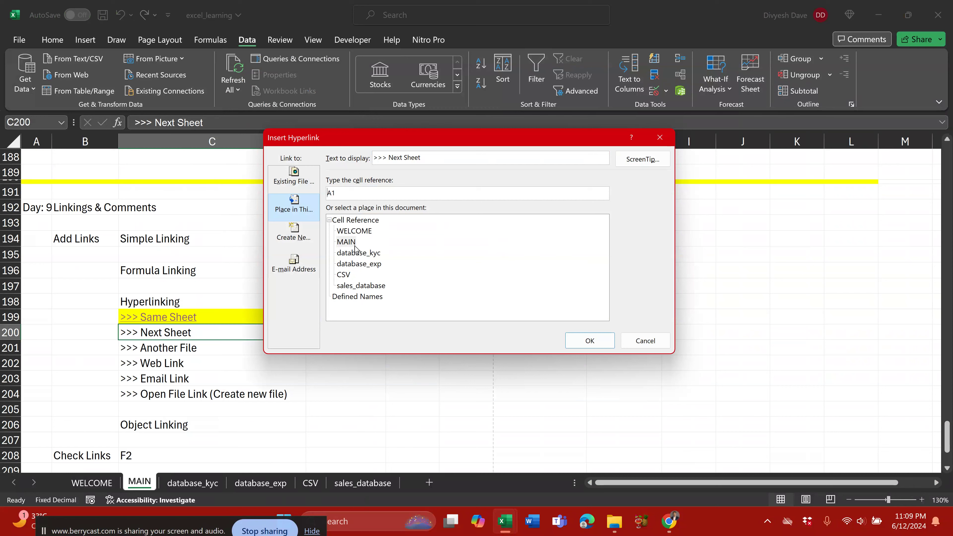
pyautogui.click(359, 286)
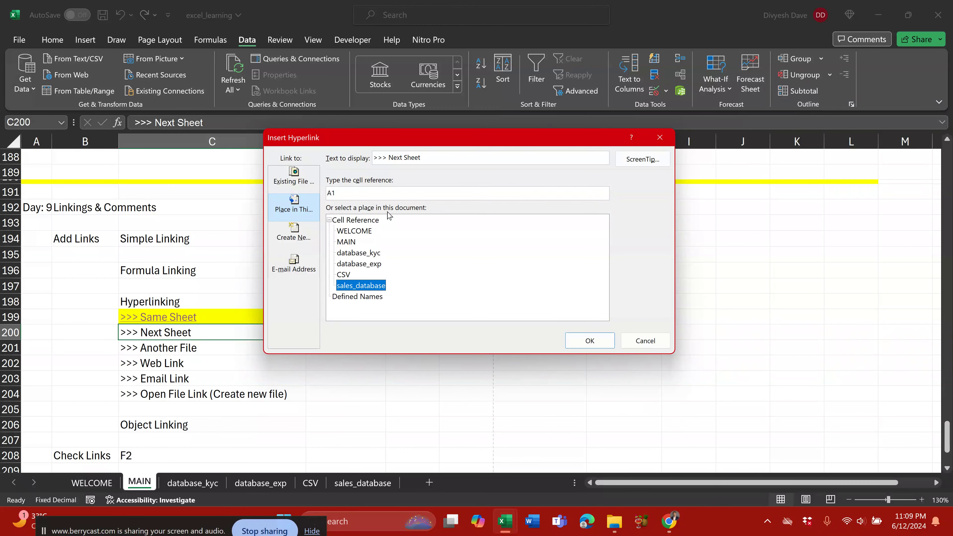
pyautogui.click(364, 189)
pyautogui.write('J')
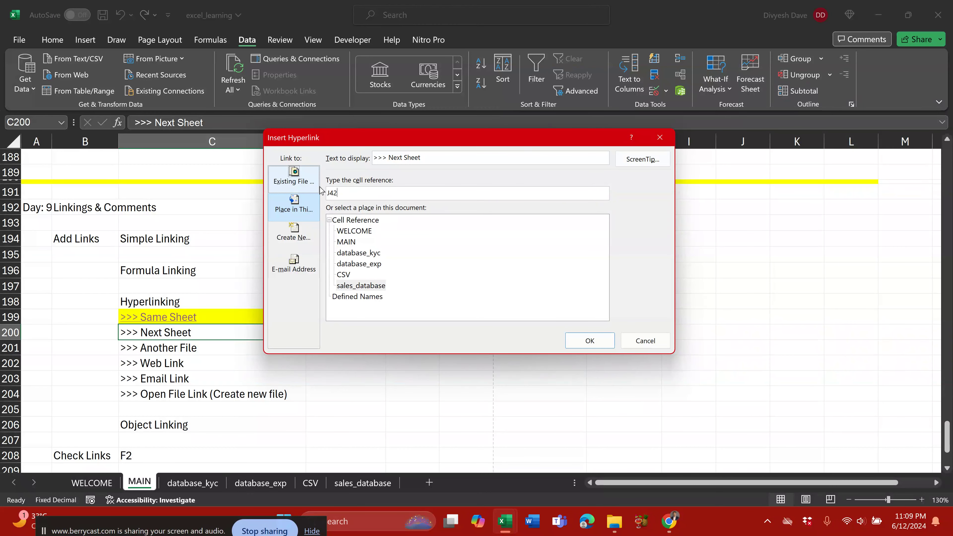
pyautogui.write('42')
pyautogui.press('Return')
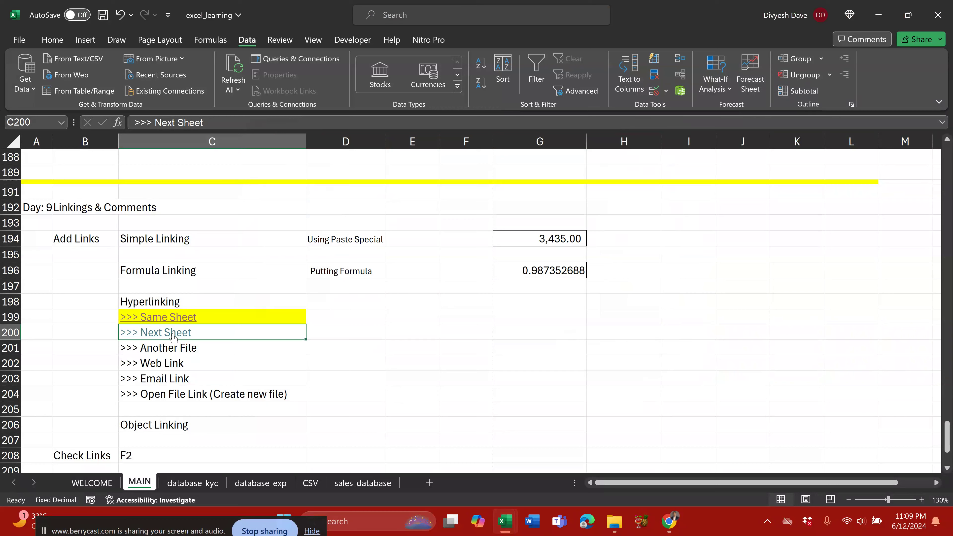
# Step: Follow the Next Sheet link and enter 'Back to Home' in sales_database cell J44
pyautogui.click(171, 334)
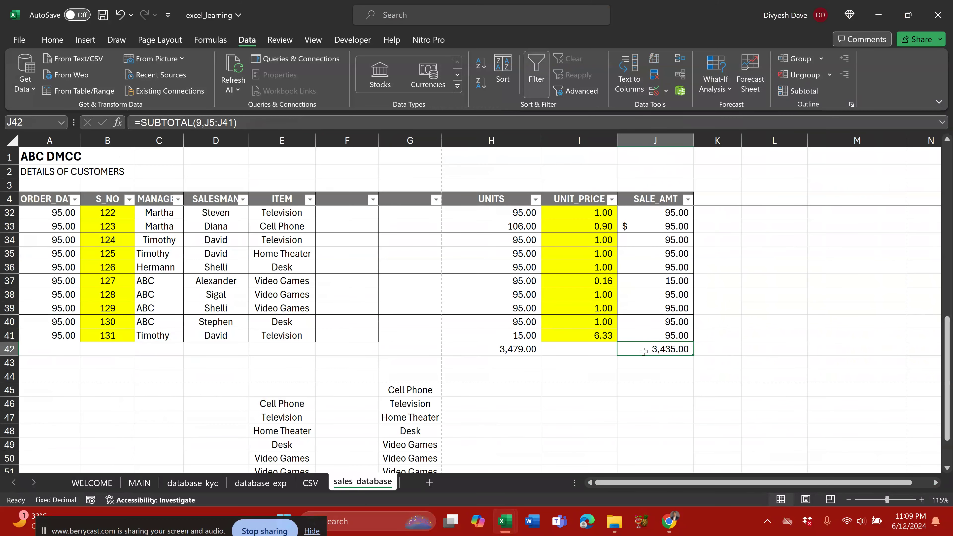
pyautogui.click(668, 375)
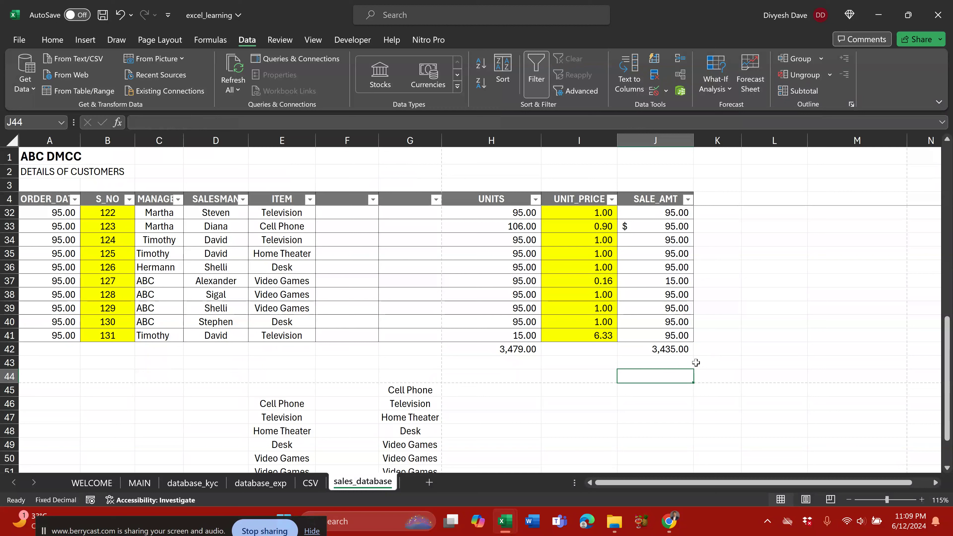
pyautogui.write('Back to Home')
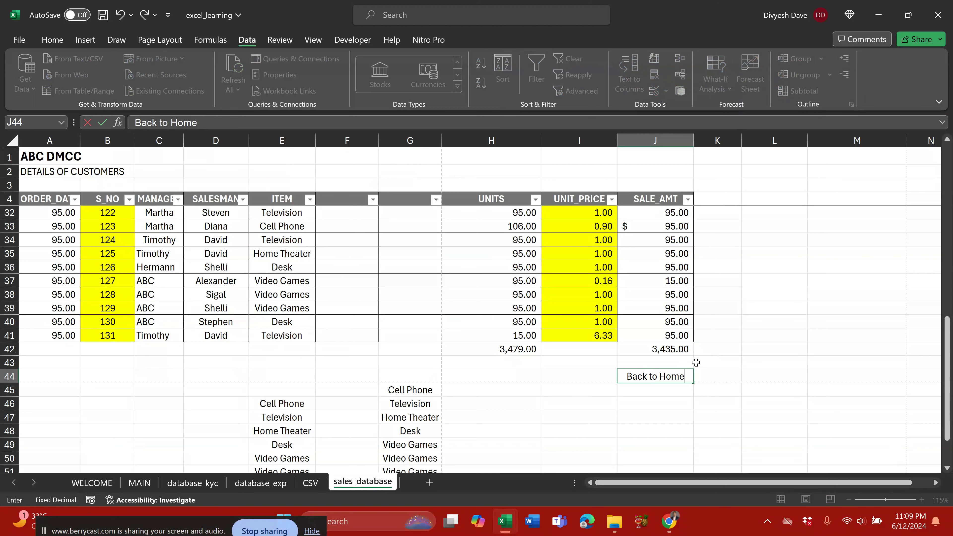
pyautogui.press('Return')
# Step: Hyperlink J44 to the MAIN sheet and follow it back to MAIN's top
pyautogui.click(661, 376)
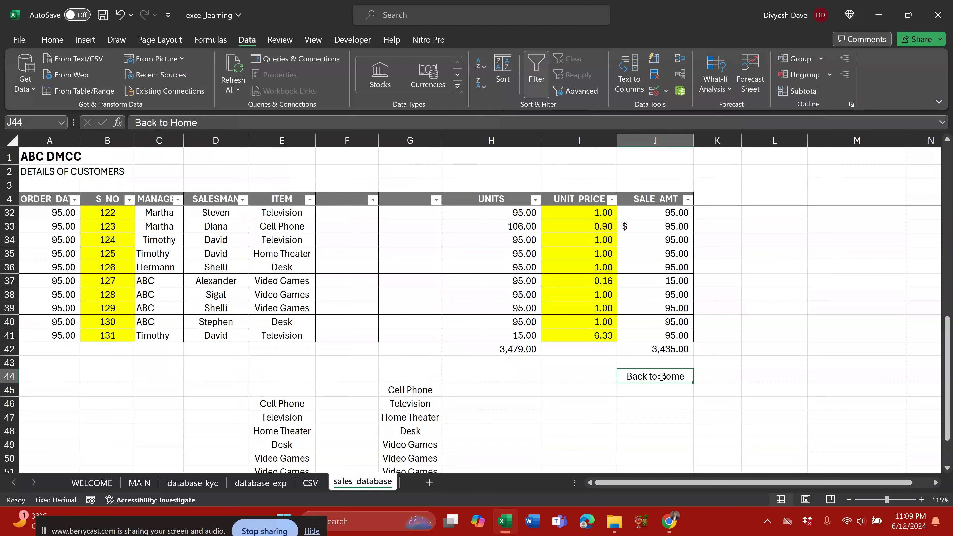
pyautogui.rightClick(662, 376)
pyautogui.click(692, 457)
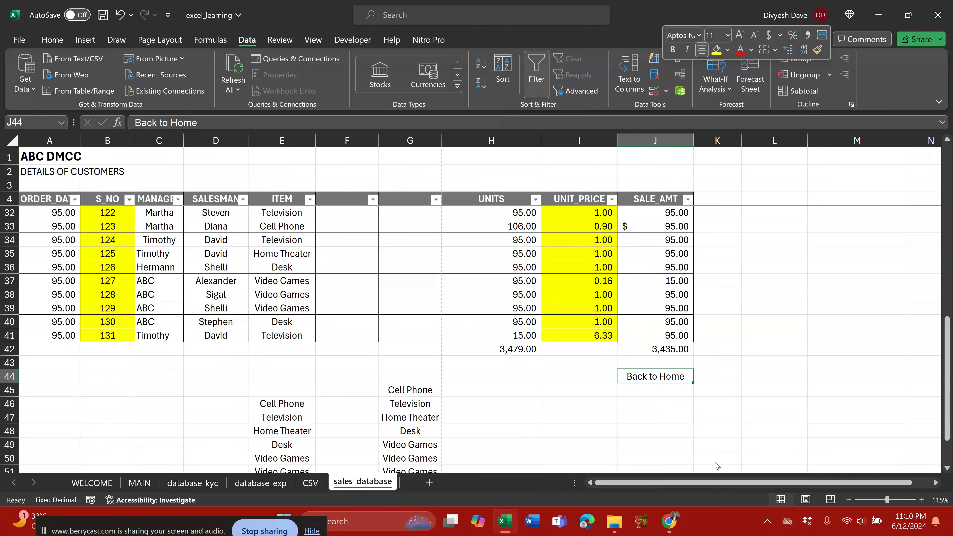
pyautogui.click(347, 241)
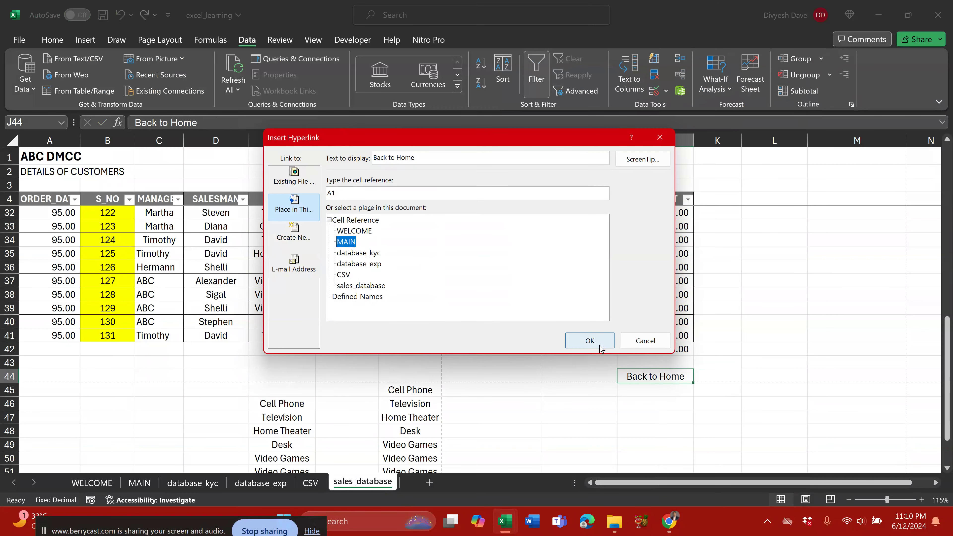
pyautogui.click(589, 341)
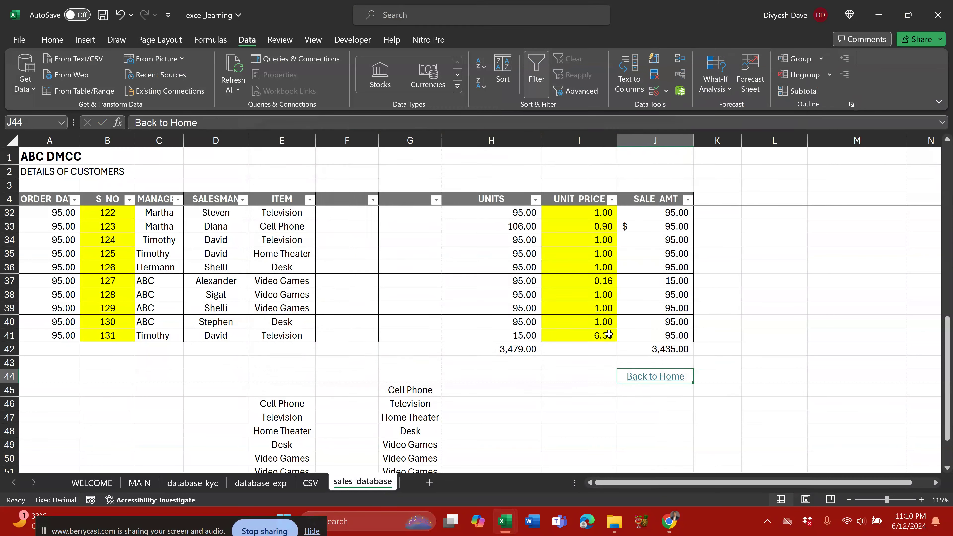
pyautogui.click(652, 377)
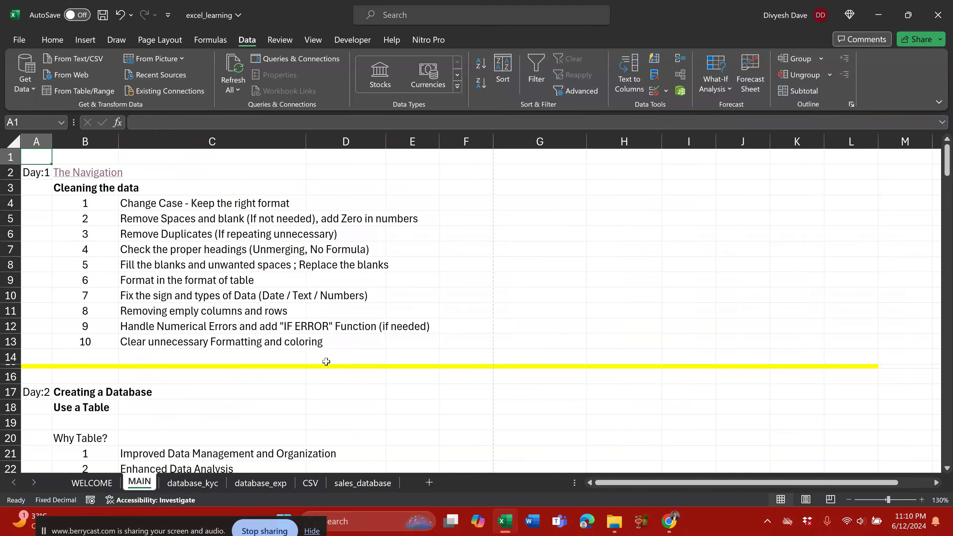
# Step: Select C201 '>>> Another File' and browse into the FinancialsSampleData folder for its hyperlink
pyautogui.hotkey('ctrl', 'End')
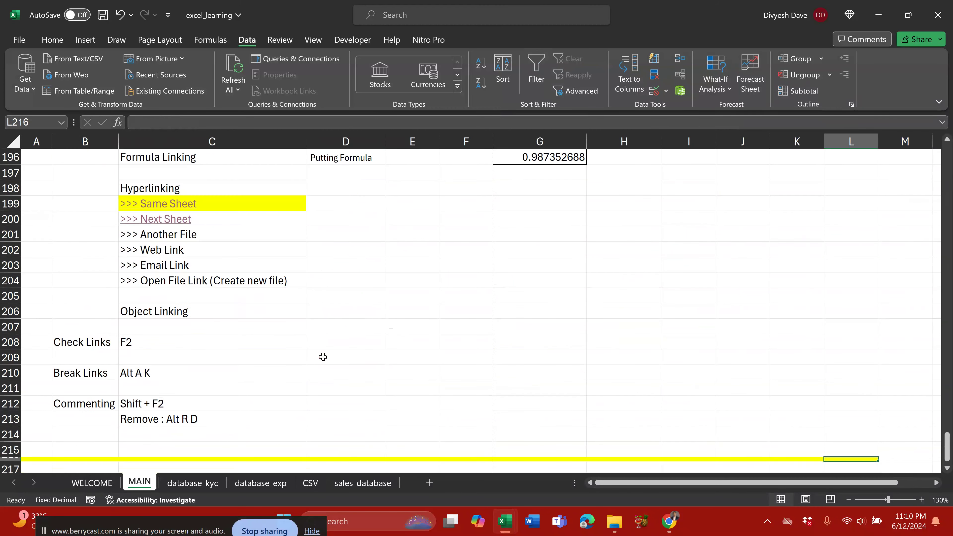
pyautogui.press('Left')
pyautogui.press('Left')
pyautogui.press('Left')
pyautogui.press('Left')
pyautogui.press('Left')
pyautogui.press('Left')
pyautogui.scroll(2, 300, 350)
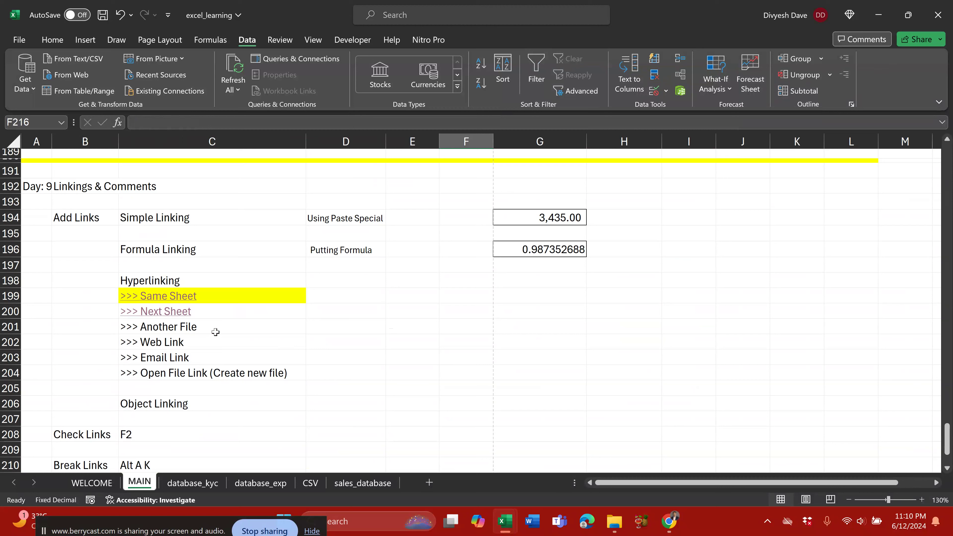
pyautogui.click(219, 327)
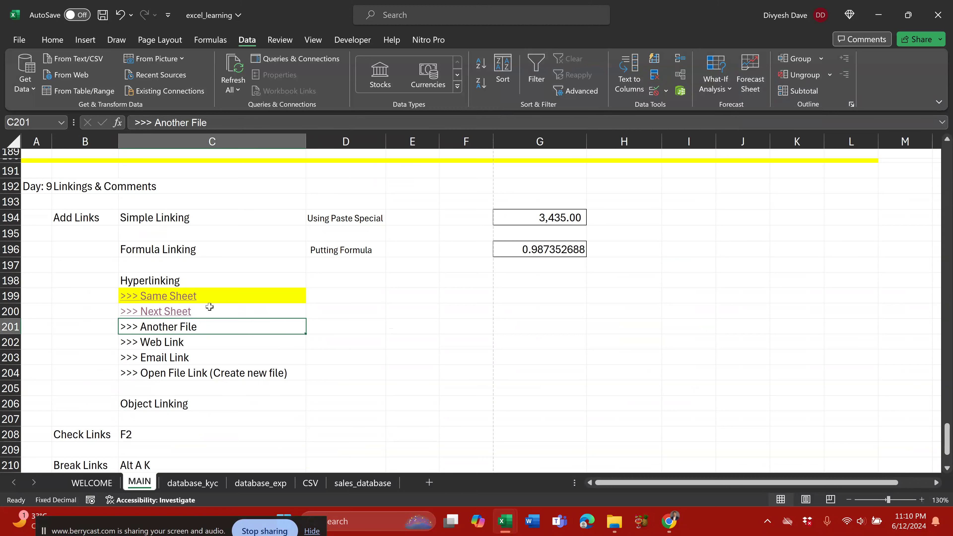
pyautogui.moveTo(176, 315)
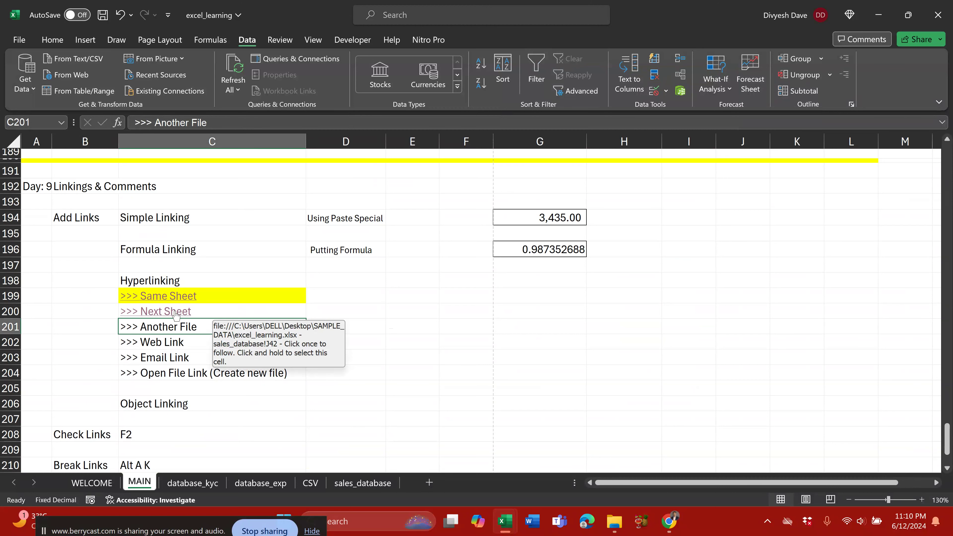
pyautogui.rightClick(177, 326)
pyautogui.click(241, 454)
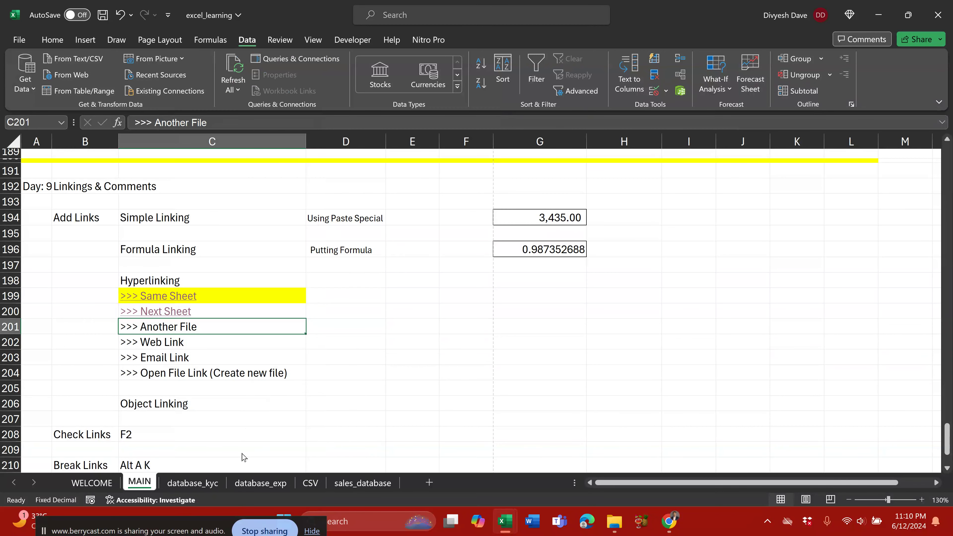
pyautogui.click(299, 183)
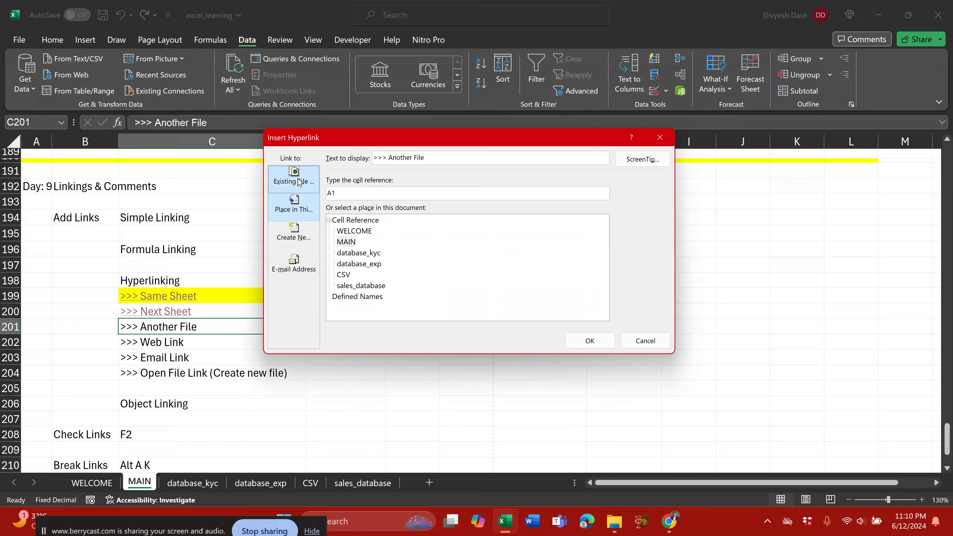
pyautogui.click(415, 221)
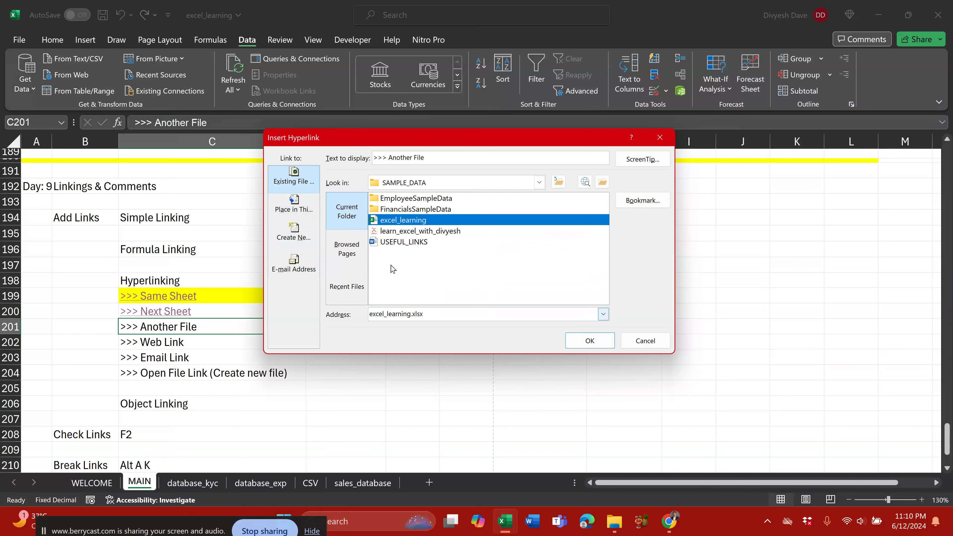
pyautogui.click(406, 211)
pyautogui.doubleClick(406, 211)
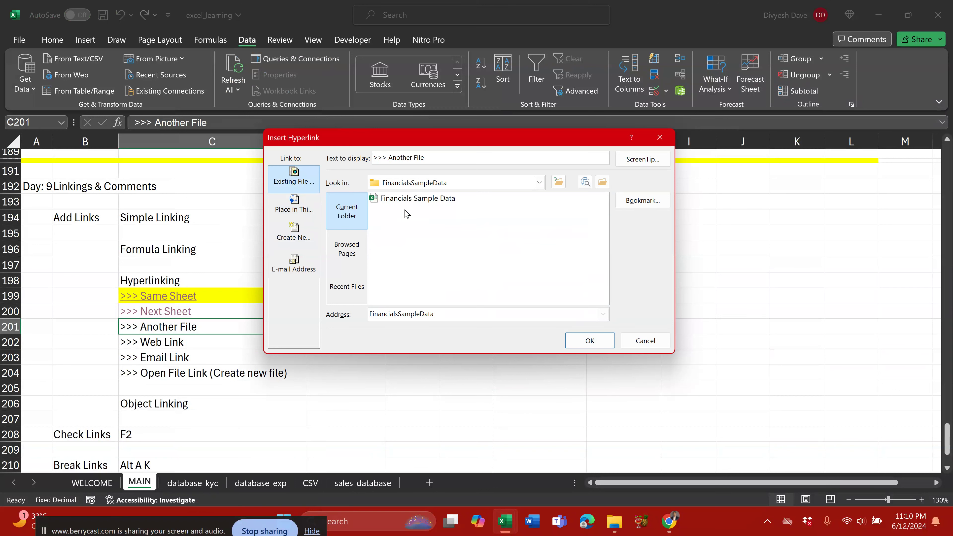
# Step: Link C201 to the Financials Sample Data workbook, open it via the link, then close it
pyautogui.click(409, 199)
pyautogui.click(587, 342)
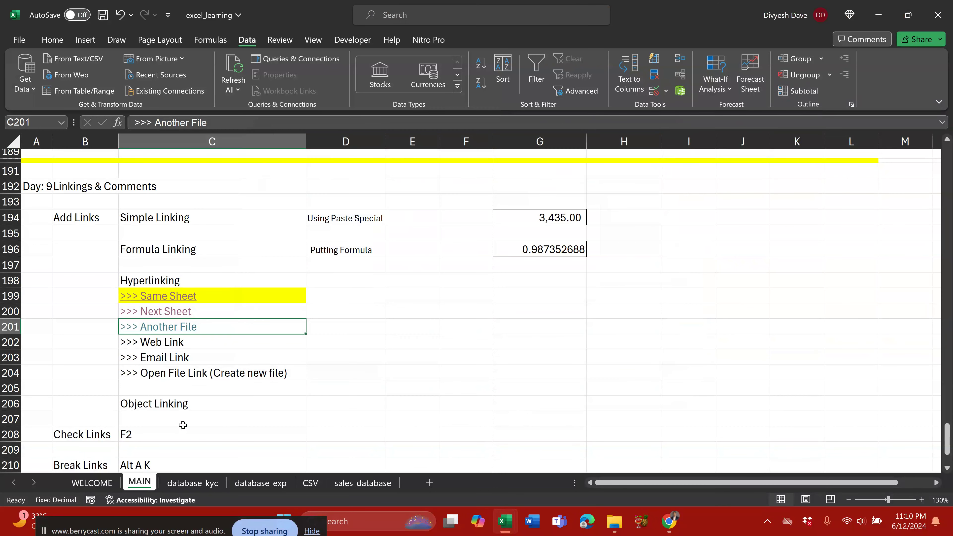
pyautogui.click(165, 327)
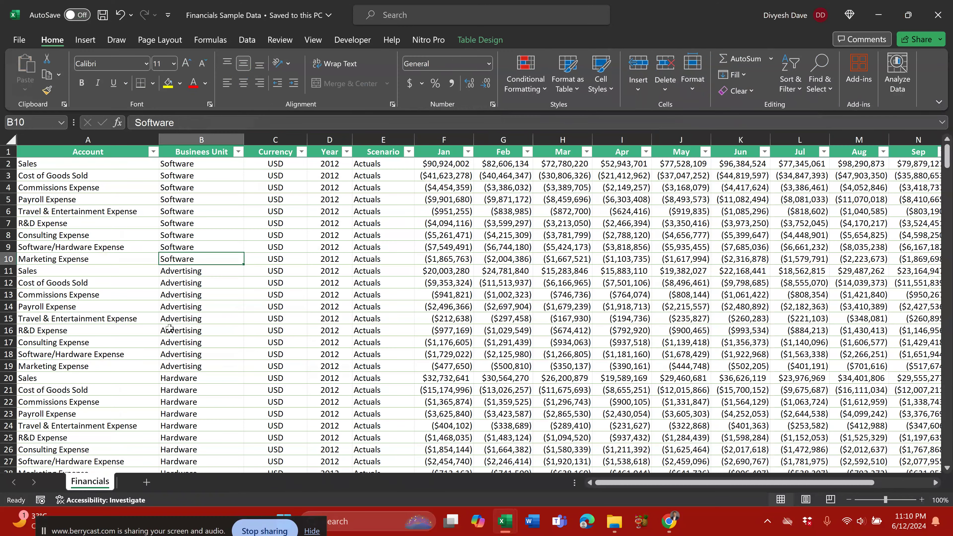
pyautogui.click(937, 15)
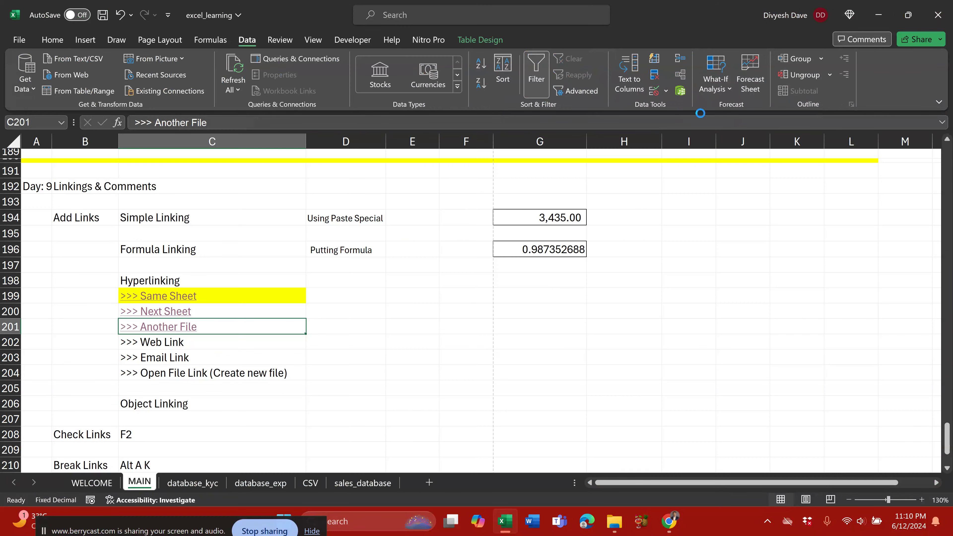
# Step: Hyperlink C202 '>>> Web Link' to the website address, follow it and accept the security notice
pyautogui.click(171, 340)
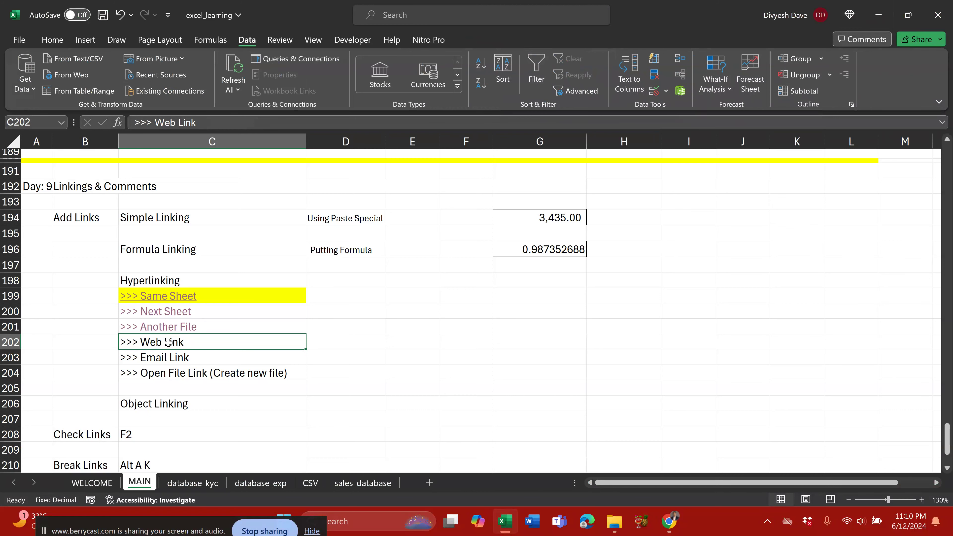
pyautogui.rightClick(168, 343)
pyautogui.click(212, 458)
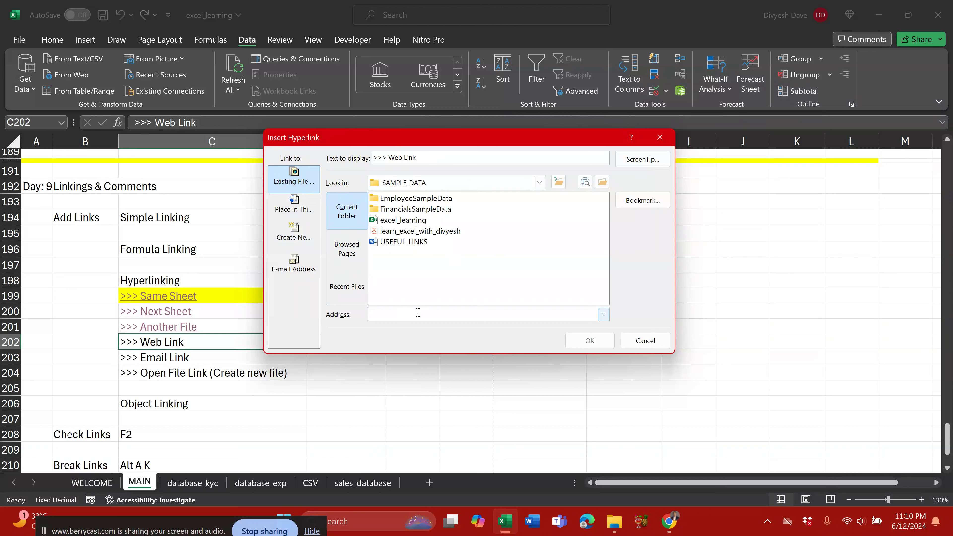
pyautogui.write('ht')
pyautogui.write('tls')
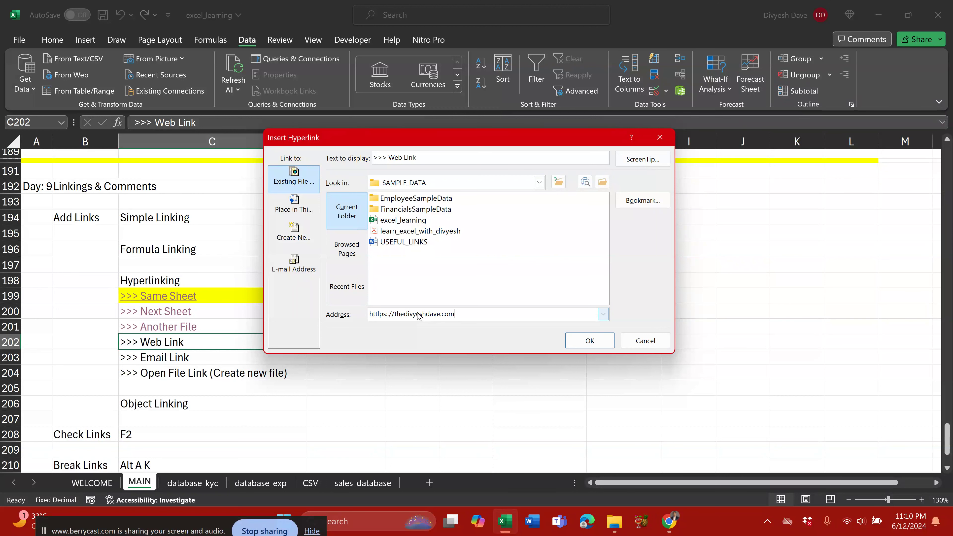
pyautogui.click(580, 340)
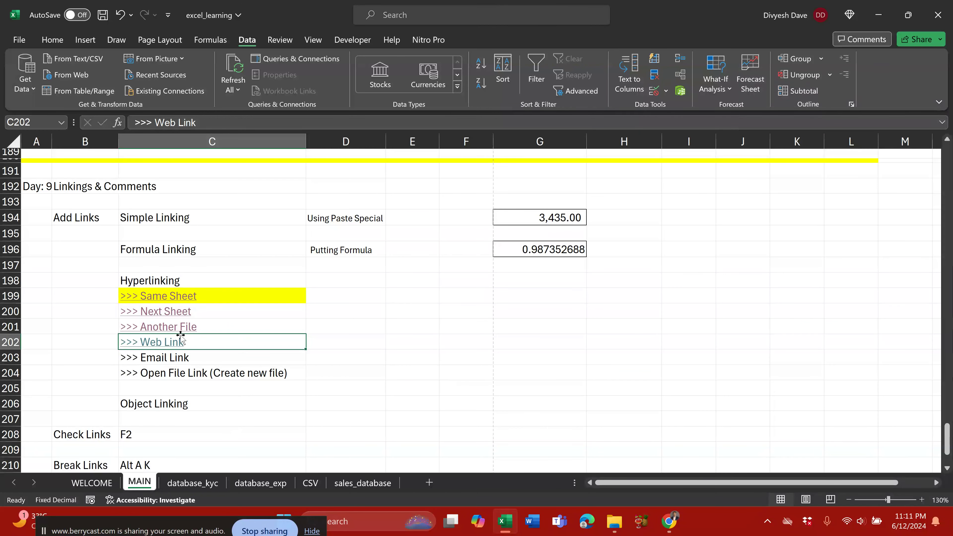
pyautogui.click(166, 343)
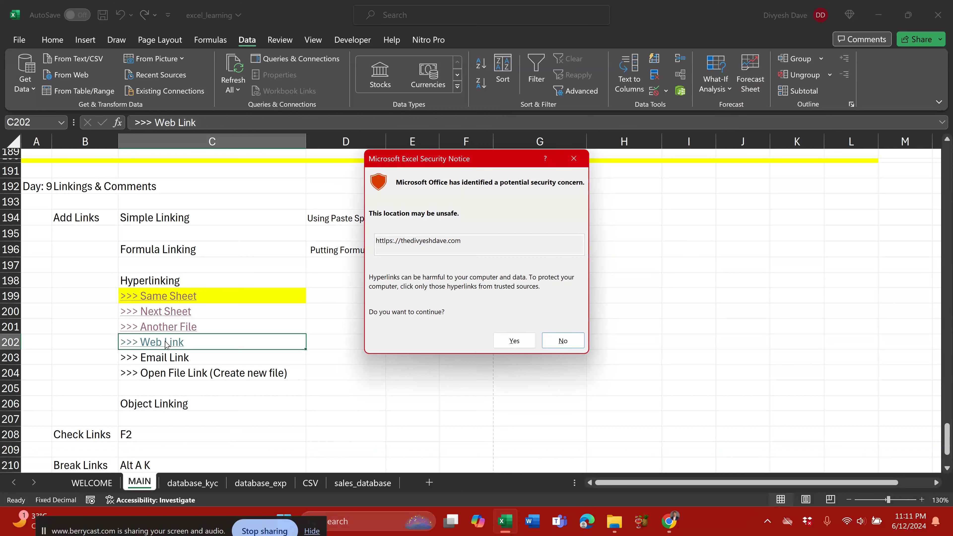
pyautogui.click(501, 340)
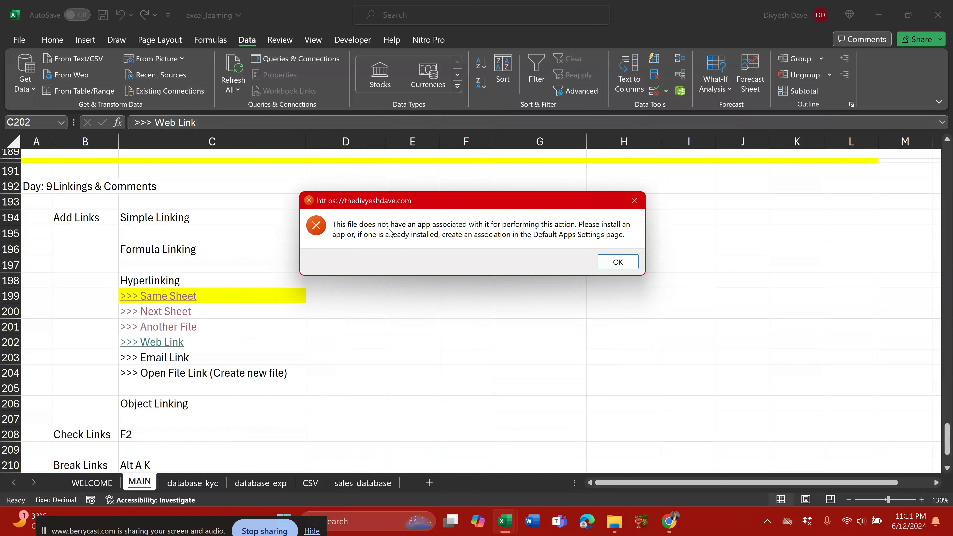
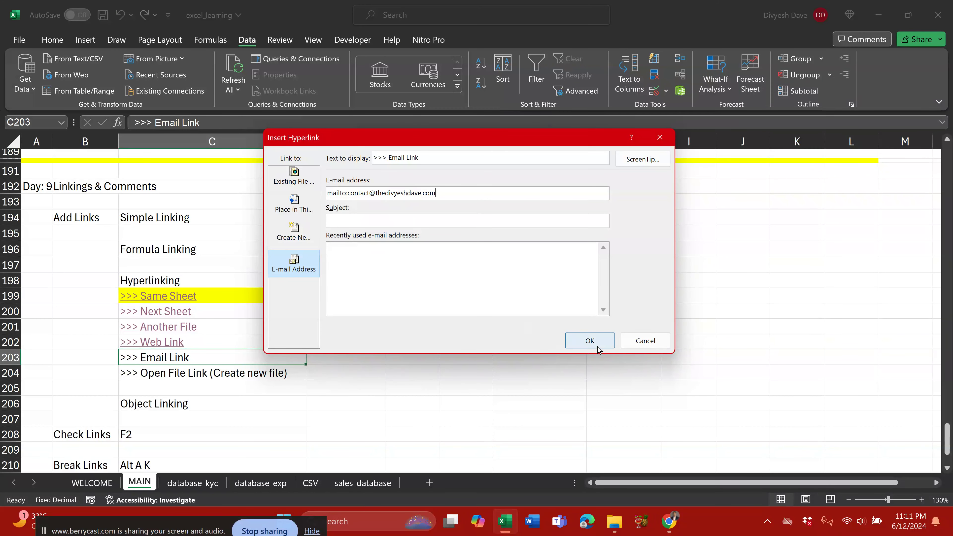
# Step: Link C203 '>>> Email Link' to the contact e-mail address, then close the launched Mail app
pyautogui.click(590, 341)
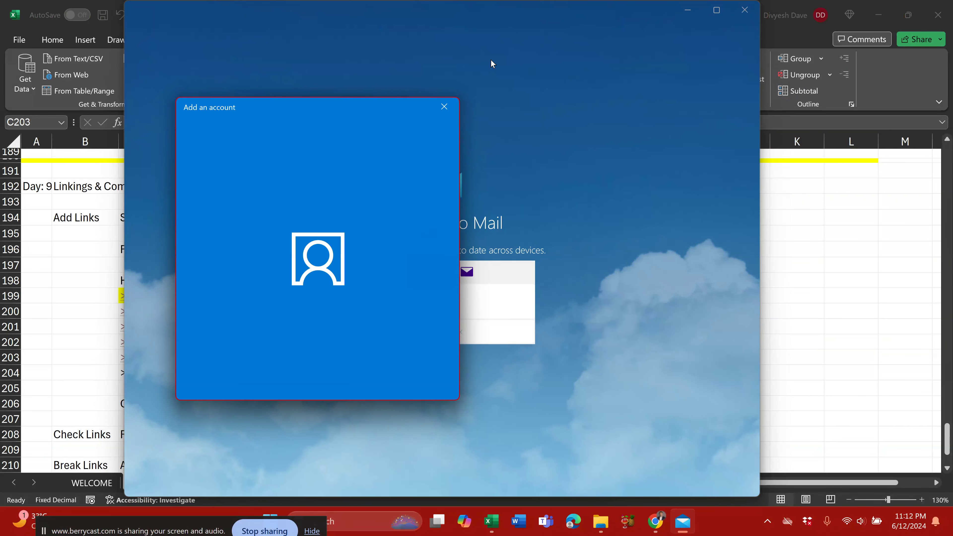
pyautogui.click(444, 107)
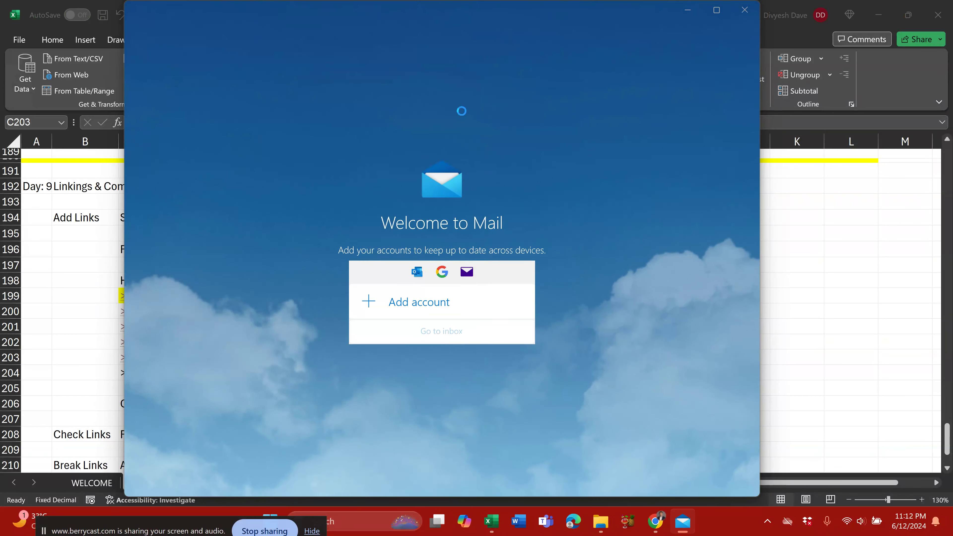
pyautogui.click(744, 10)
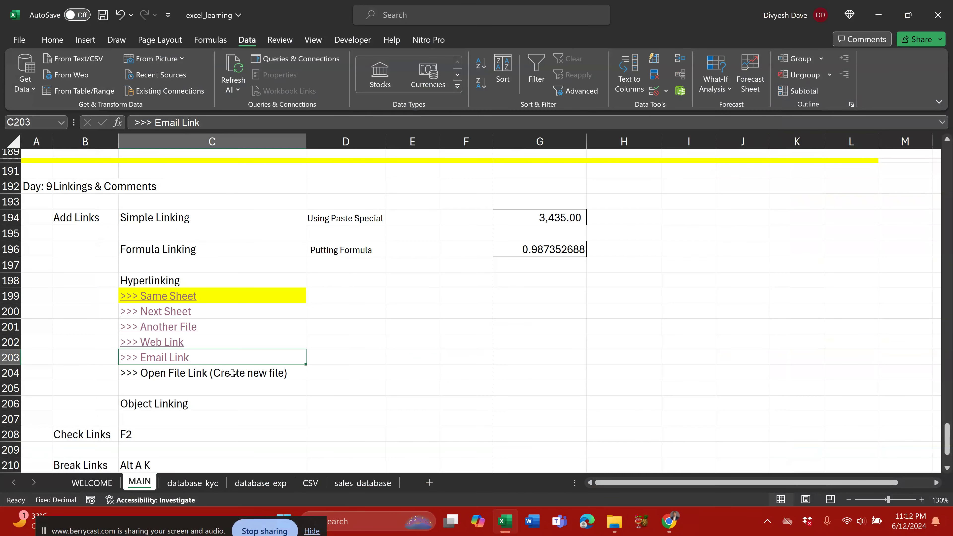
pyautogui.click(279, 375)
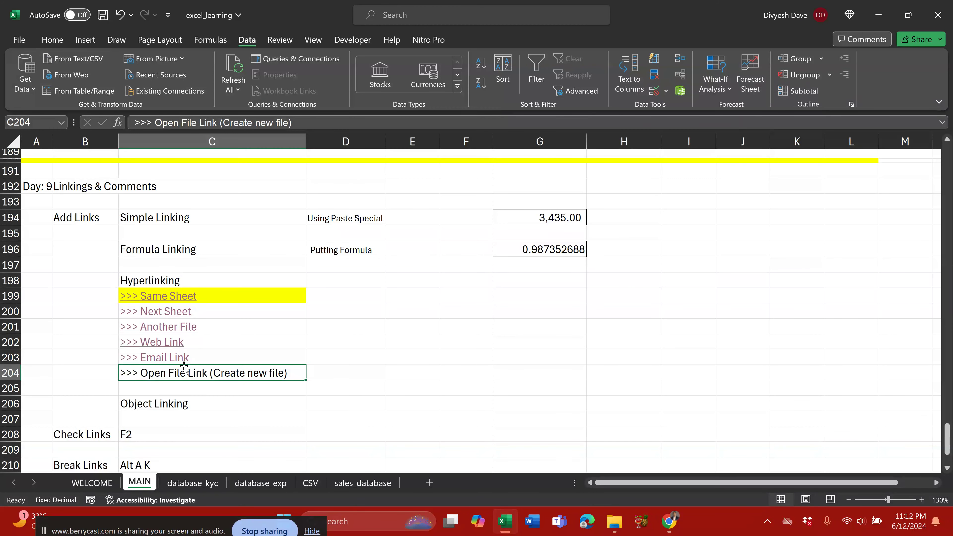
# Step: Start a Create New Document hyperlink on C204 with the document named New
pyautogui.click(22, 40)
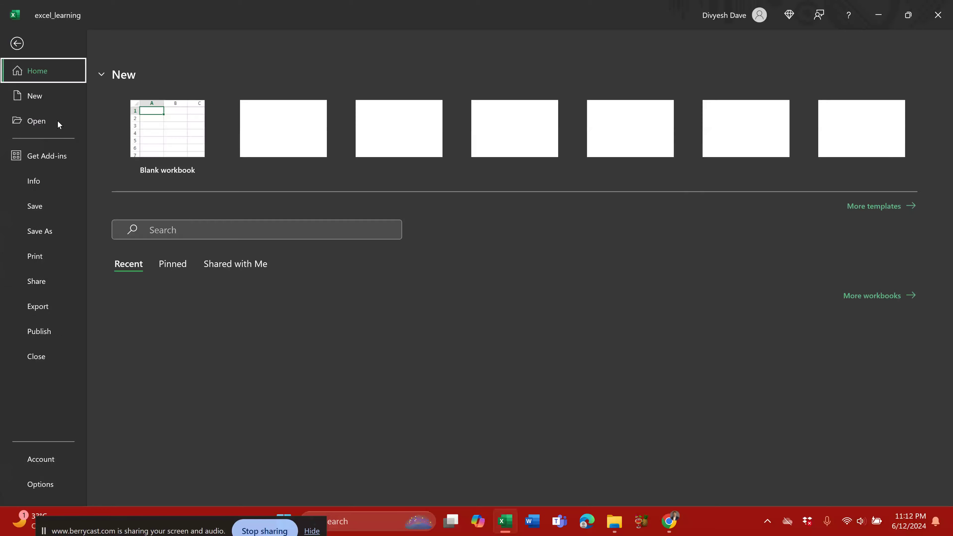
pyautogui.press('Escape')
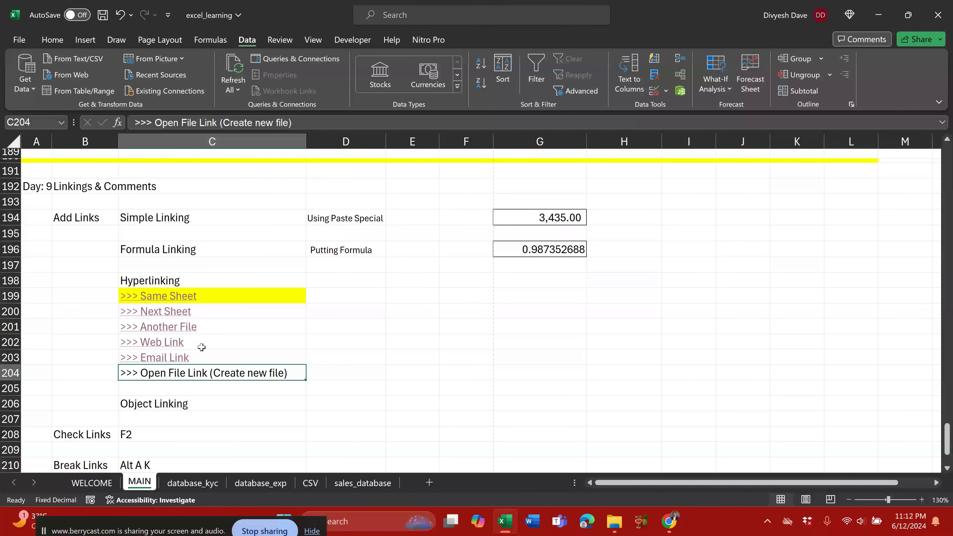
pyautogui.rightClick(185, 371)
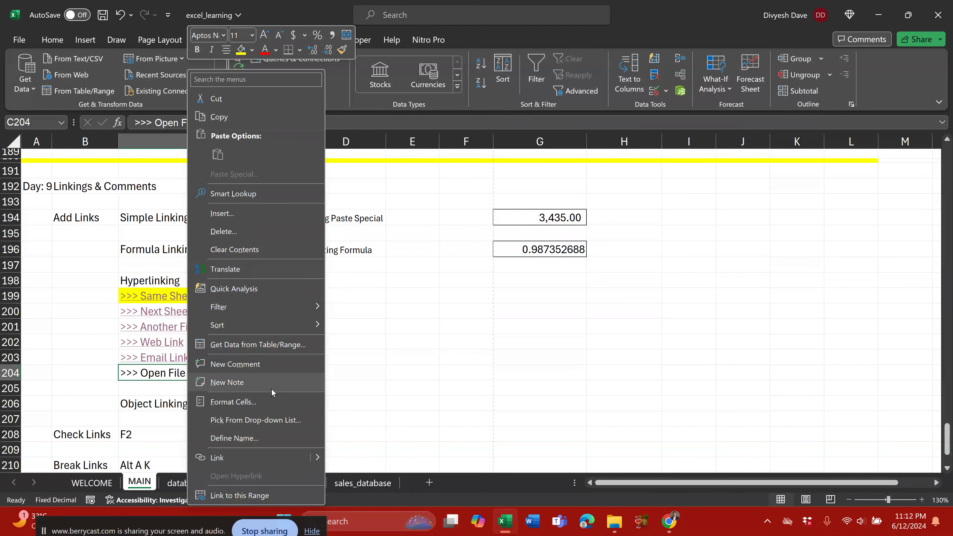
pyautogui.click(237, 460)
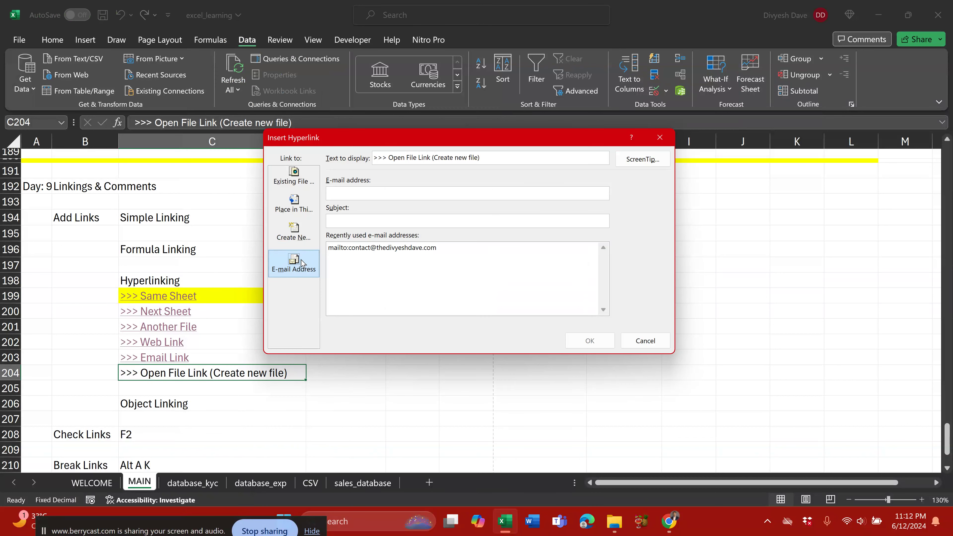
pyautogui.click(300, 235)
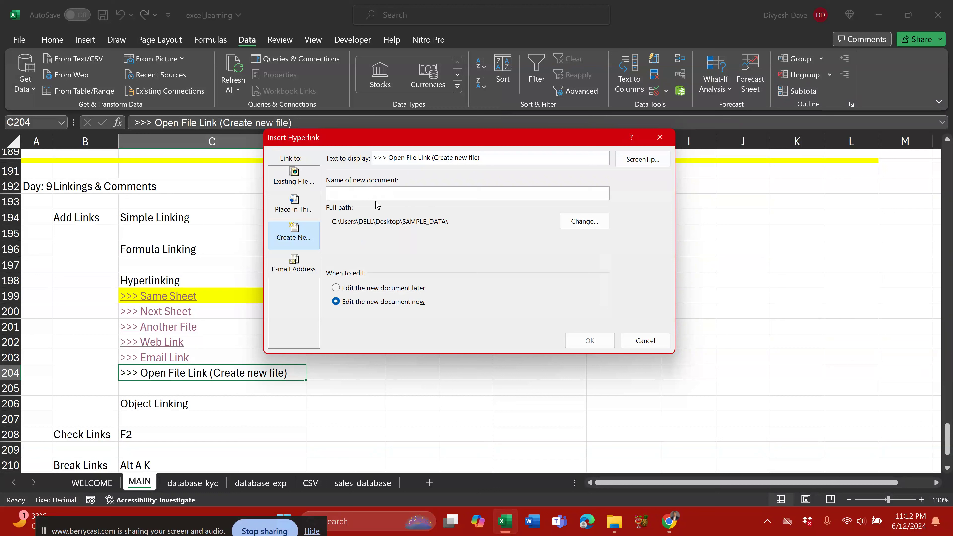
pyautogui.write('New File')
# Step: Save New File.htm on the Desktop, set to edit later, create it and follow C204's link
pyautogui.click(583, 221)
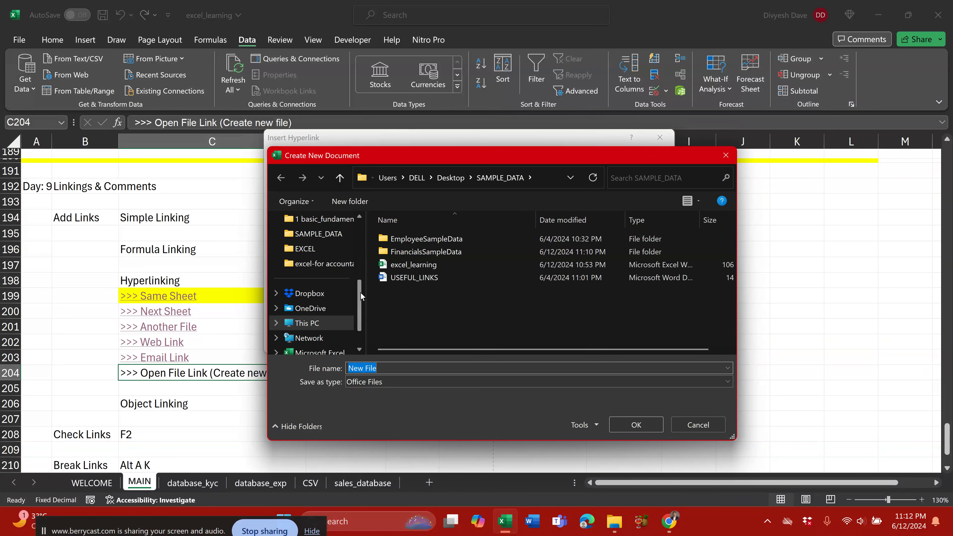
pyautogui.scroll(3, 360, 292)
pyautogui.click(309, 265)
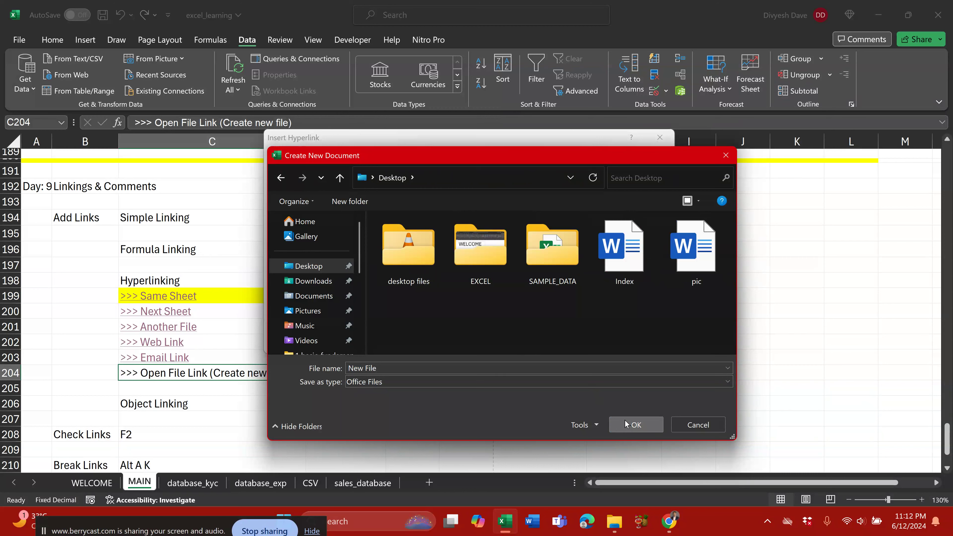
pyautogui.click(636, 424)
pyautogui.click(590, 340)
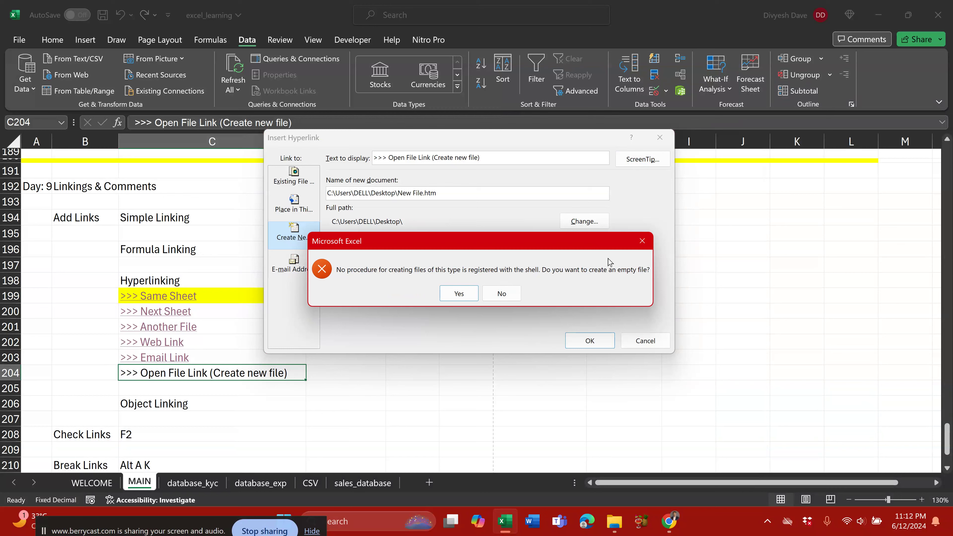
pyautogui.click(642, 240)
pyautogui.click(380, 288)
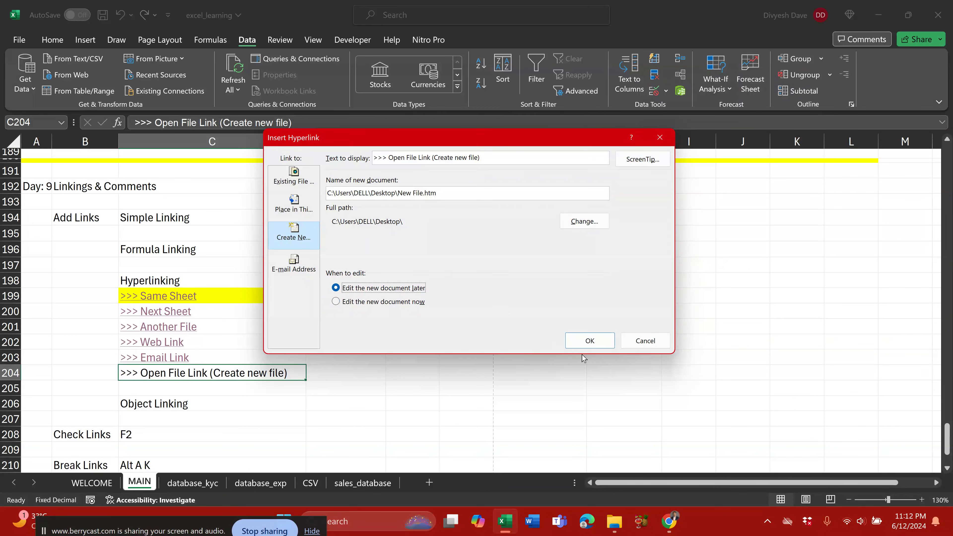
pyautogui.click(590, 340)
pyautogui.click(456, 295)
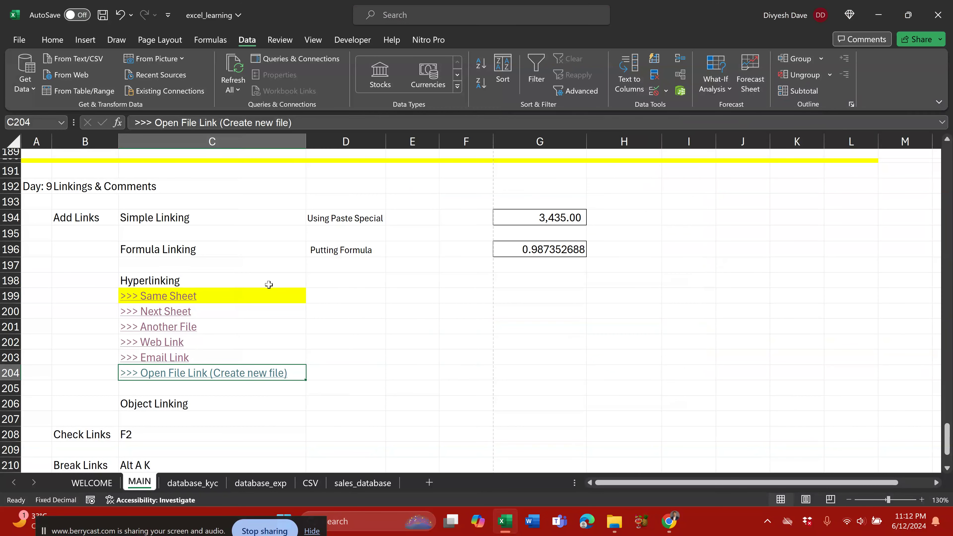
pyautogui.click(207, 374)
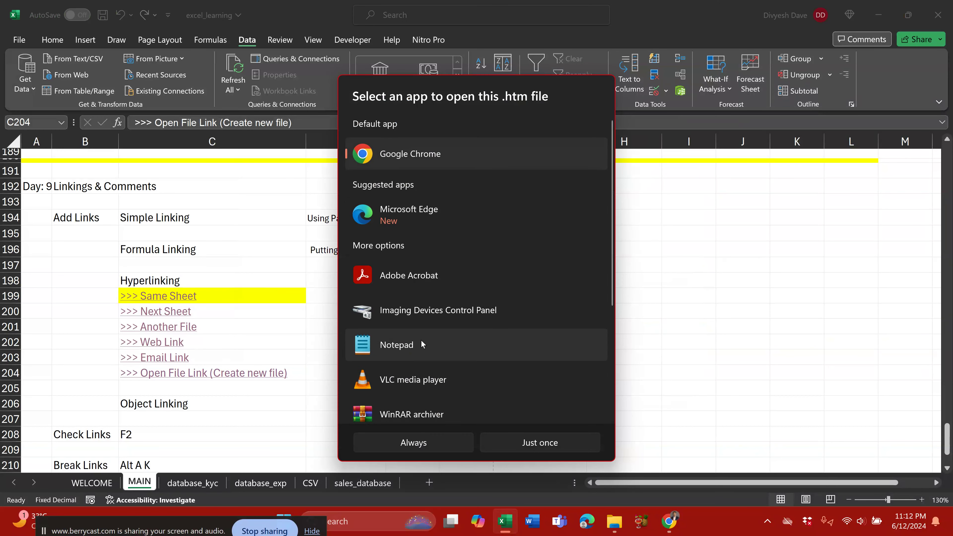
# Step: Replace C204's hyperlink with a Create New Document link to new.xlsx and create the empty file
pyautogui.press('Escape')
pyautogui.rightClick(228, 376)
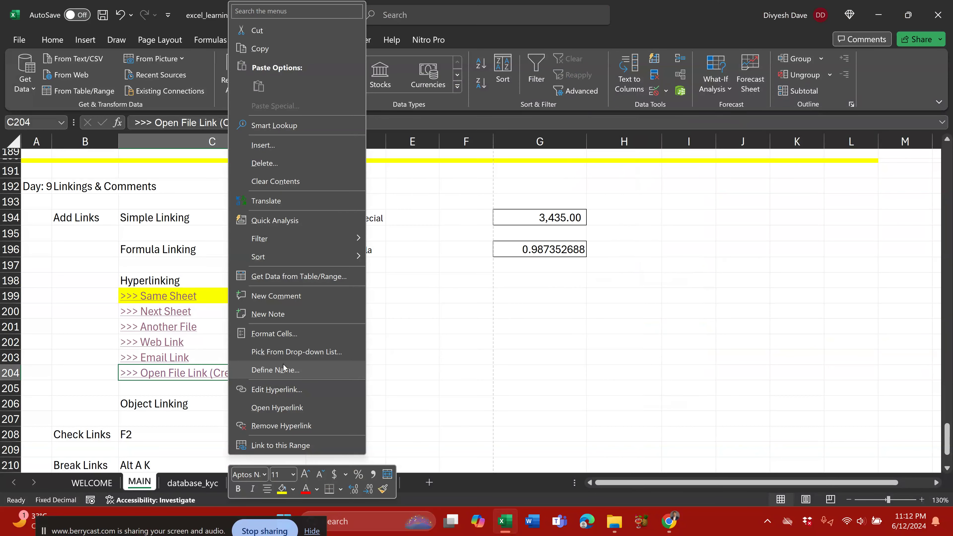
pyautogui.click(283, 427)
pyautogui.rightClick(187, 376)
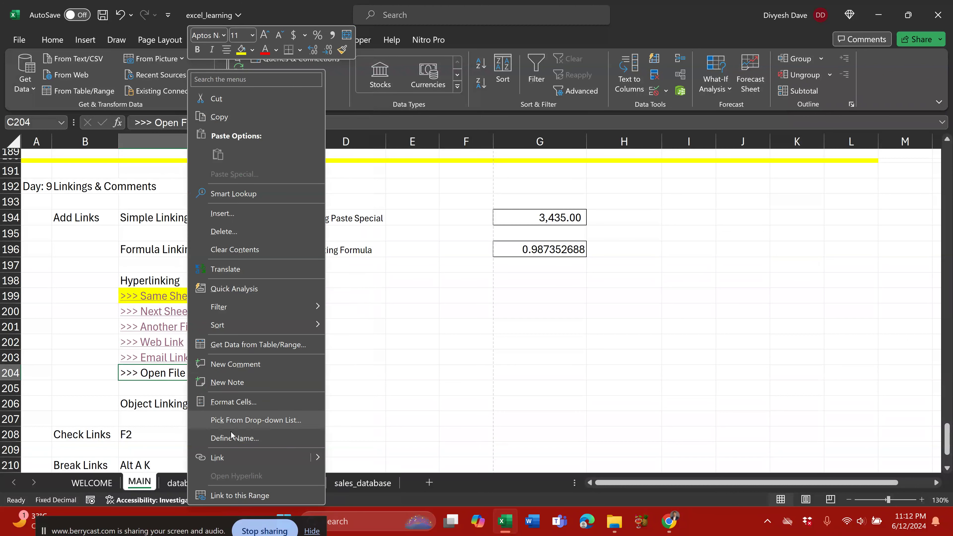
pyautogui.click(242, 457)
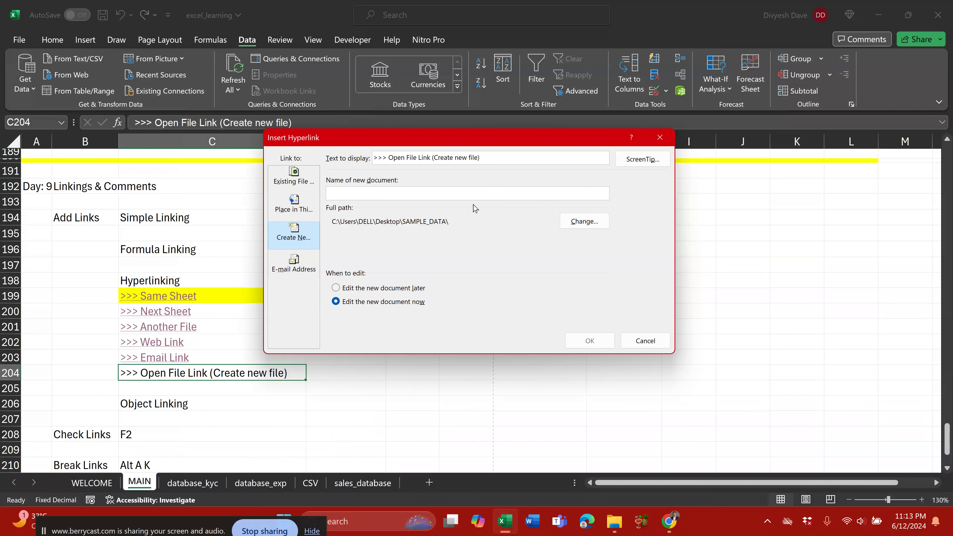
pyautogui.write('new')
pyautogui.click(590, 340)
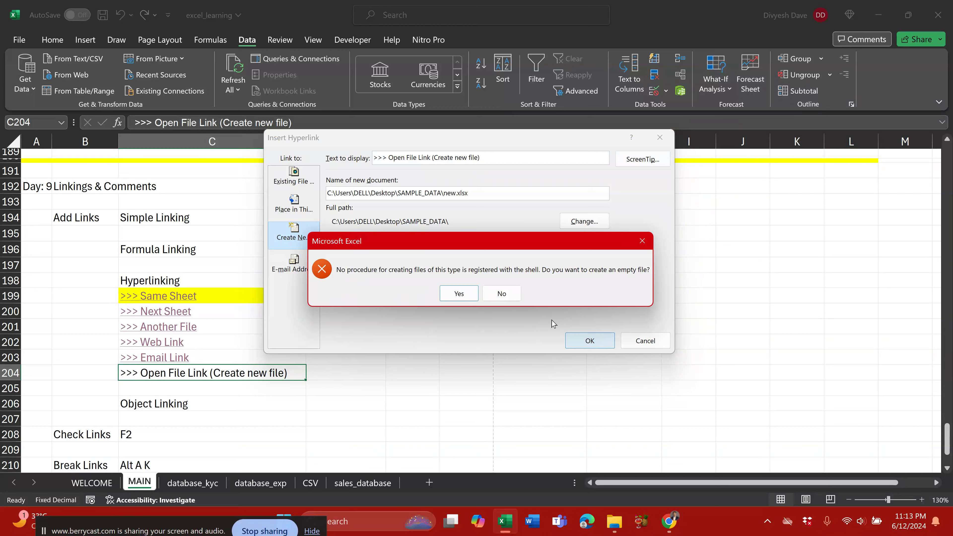
pyautogui.click(459, 295)
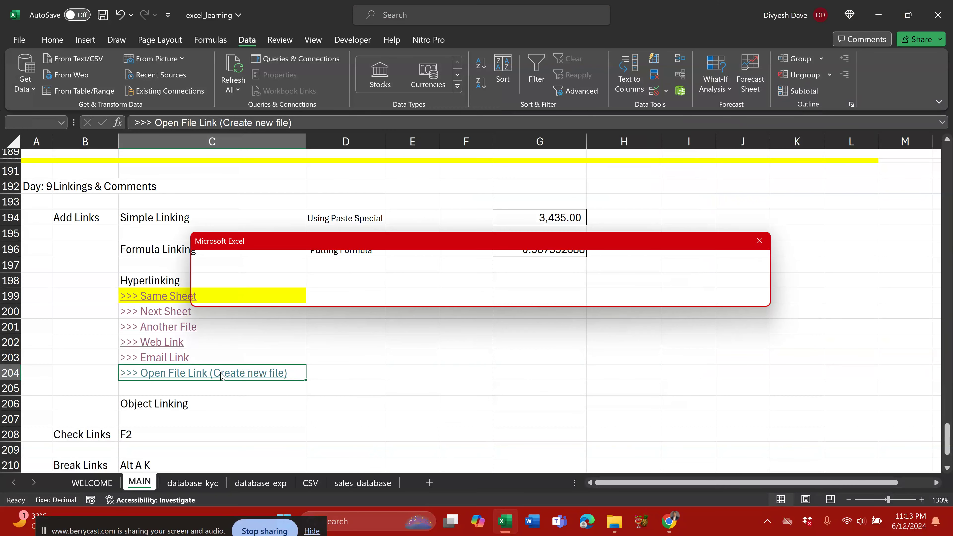
# Step: Try opening new.xlsx through the C204 link, dismissing the invalid format errors, then return to excel_learning
pyautogui.click(475, 295)
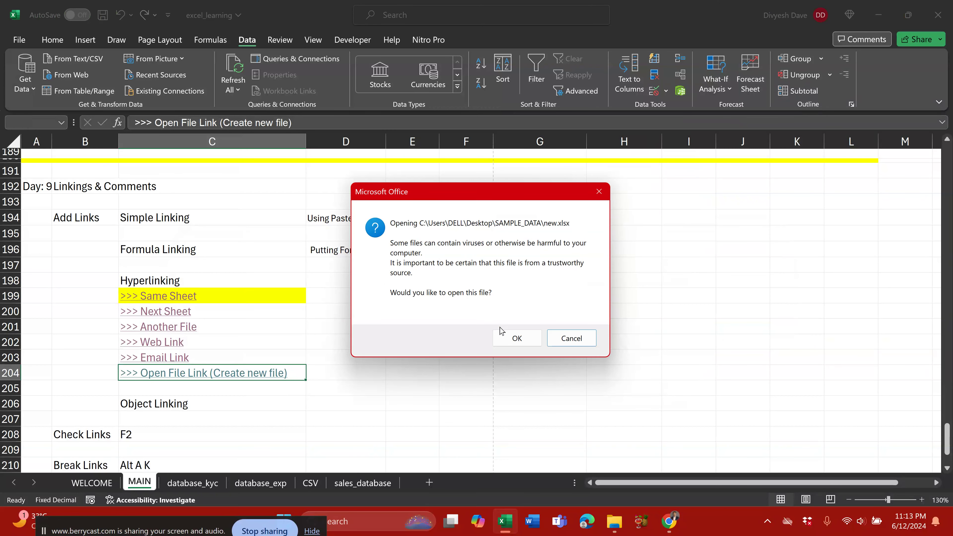
pyautogui.click(503, 332)
pyautogui.click(461, 299)
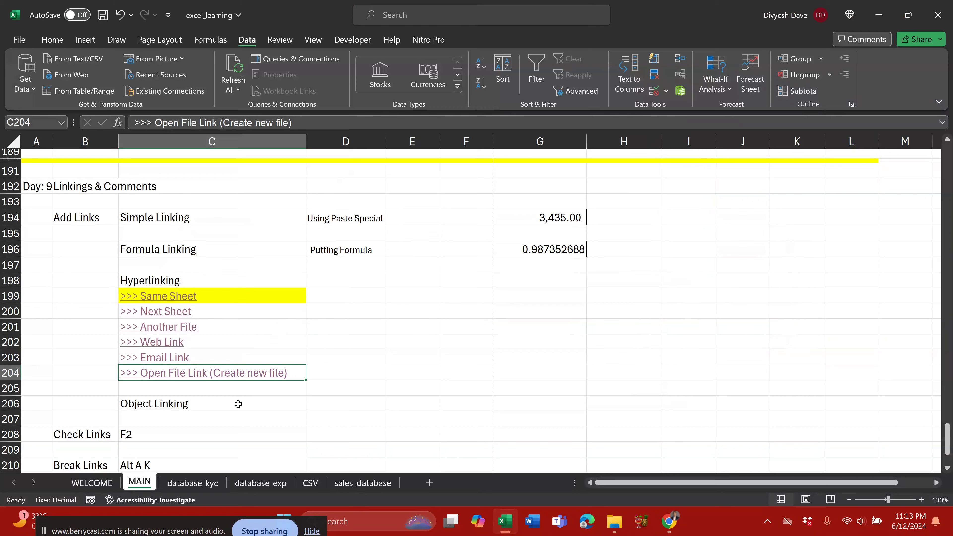
pyautogui.click(235, 374)
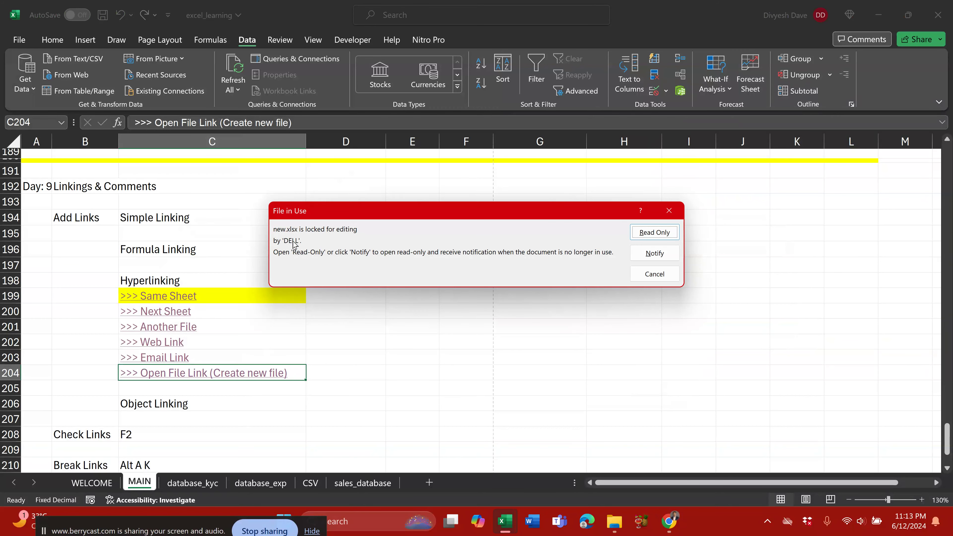
pyautogui.click(654, 235)
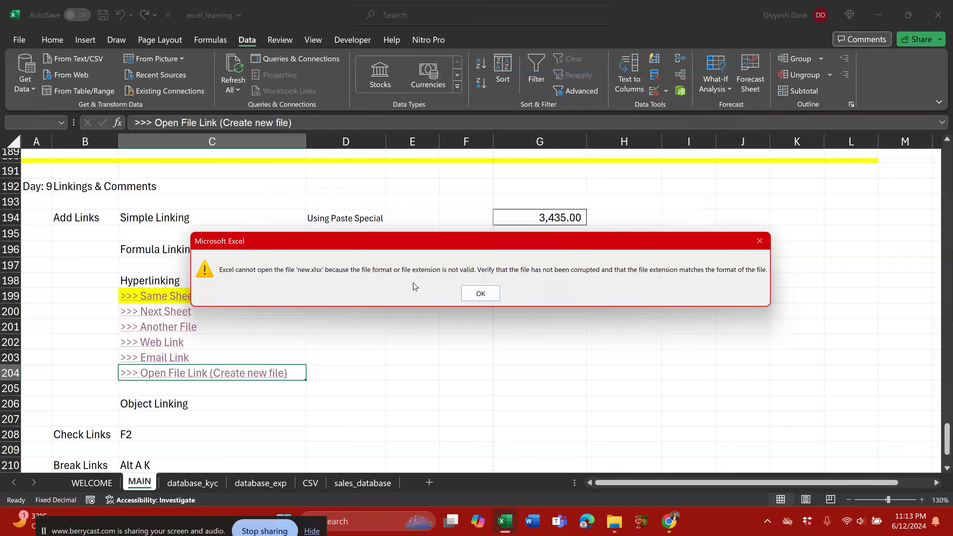
pyautogui.click(481, 297)
pyautogui.click(512, 337)
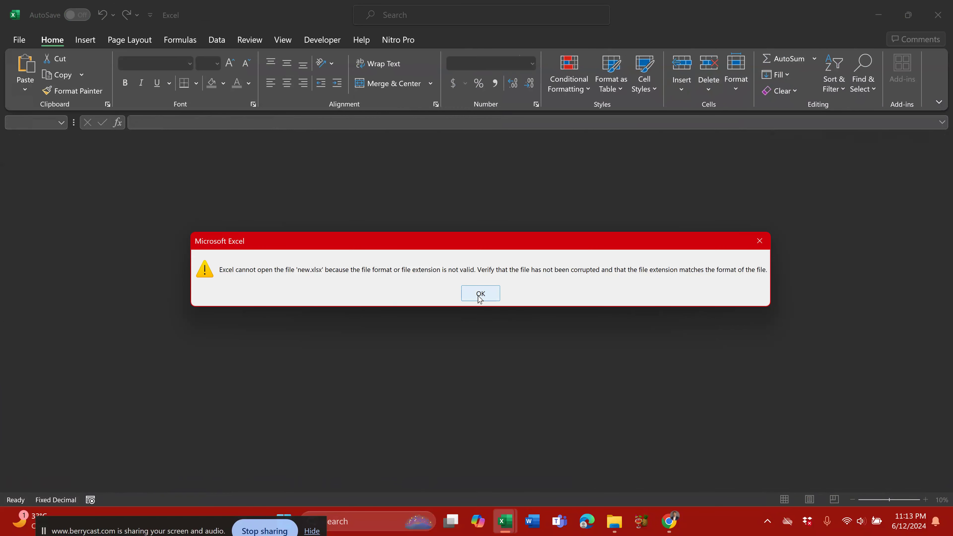
pyautogui.click(478, 296)
pyautogui.click(480, 297)
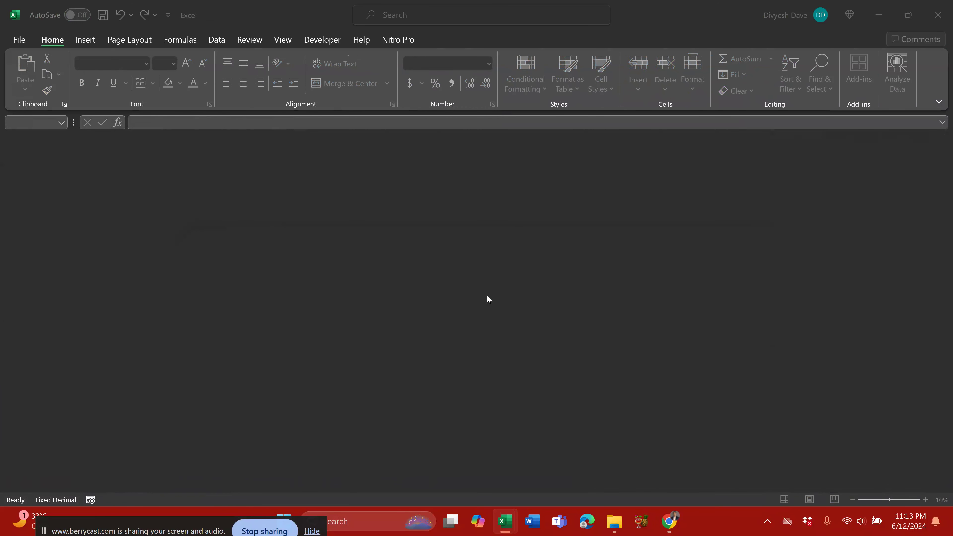
pyautogui.click(938, 15)
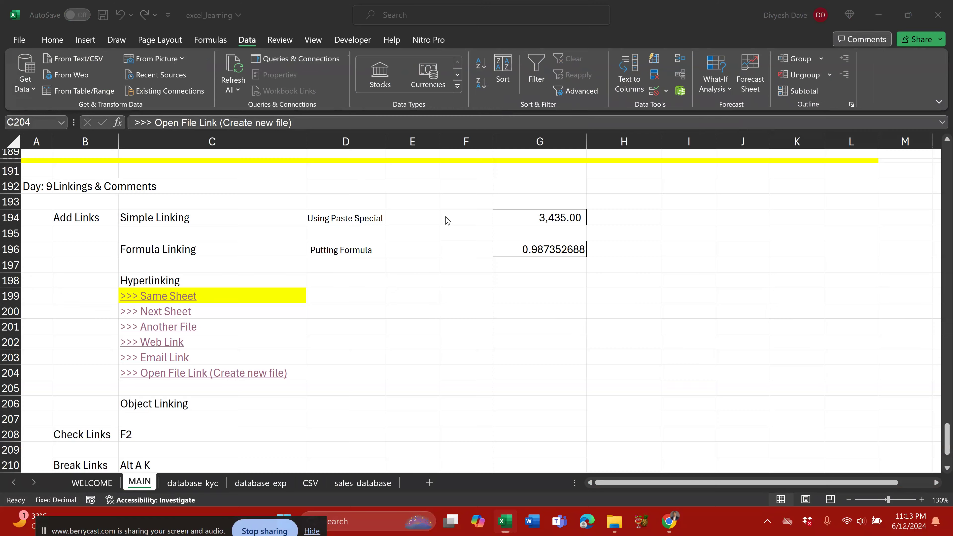
pyautogui.rightClick(211, 373)
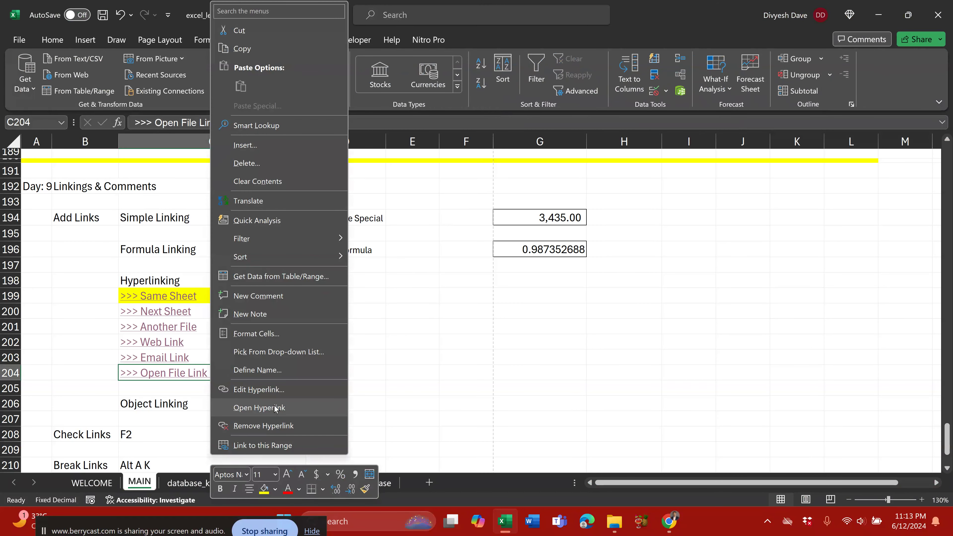
# Step: Edit C204's hyperlink to point at new.xlsx and test it, dismissing the cannot-open errors
pyautogui.click(259, 391)
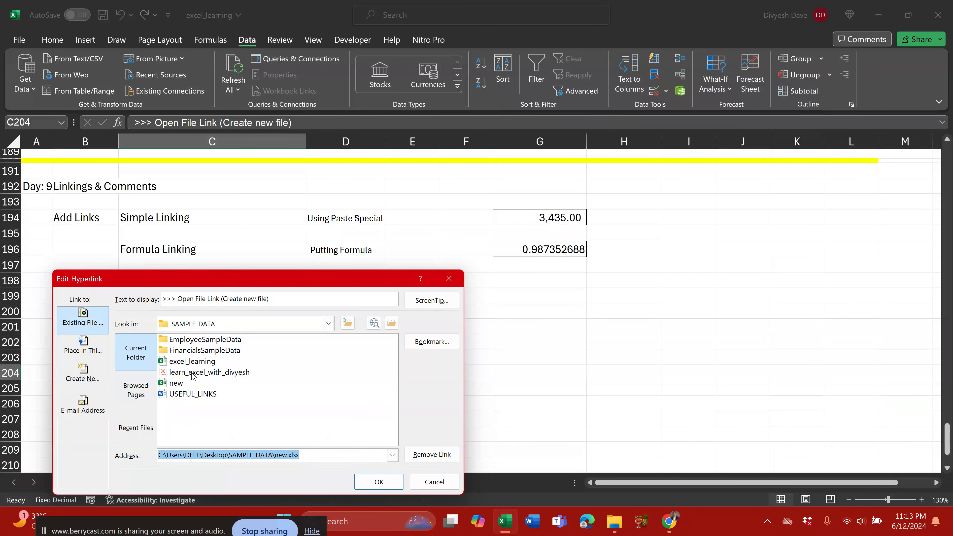
pyautogui.click(176, 383)
pyautogui.click(378, 482)
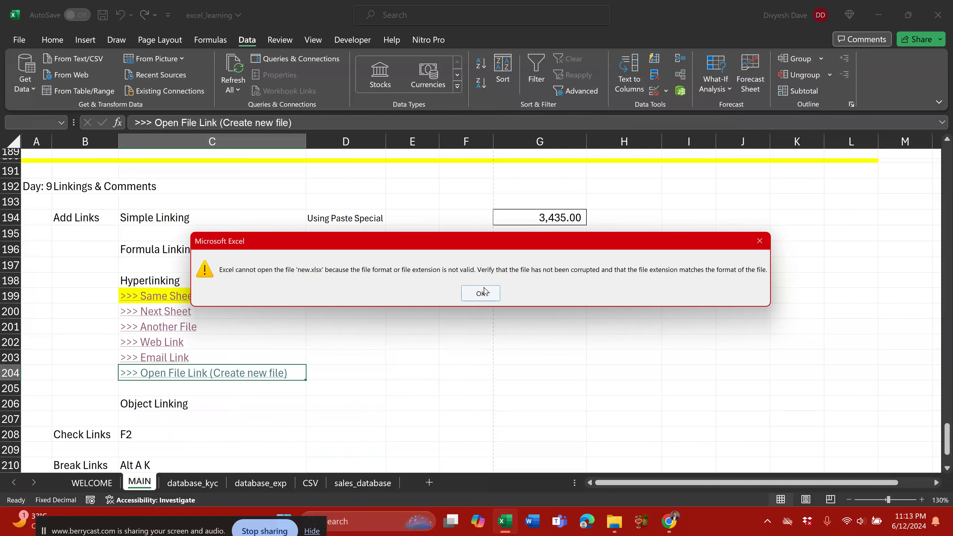
pyautogui.click(483, 292)
pyautogui.click(524, 342)
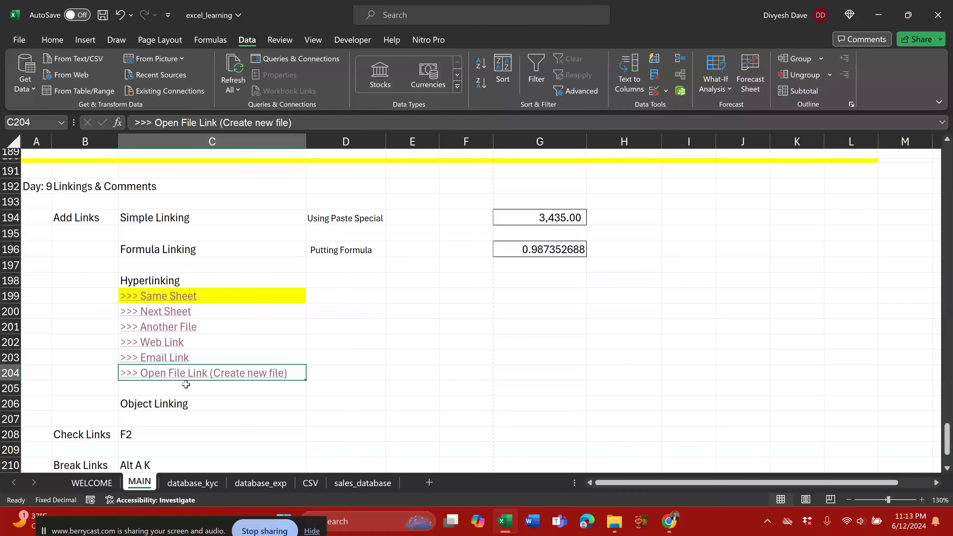
pyautogui.rightClick(193, 373)
pyautogui.click(245, 406)
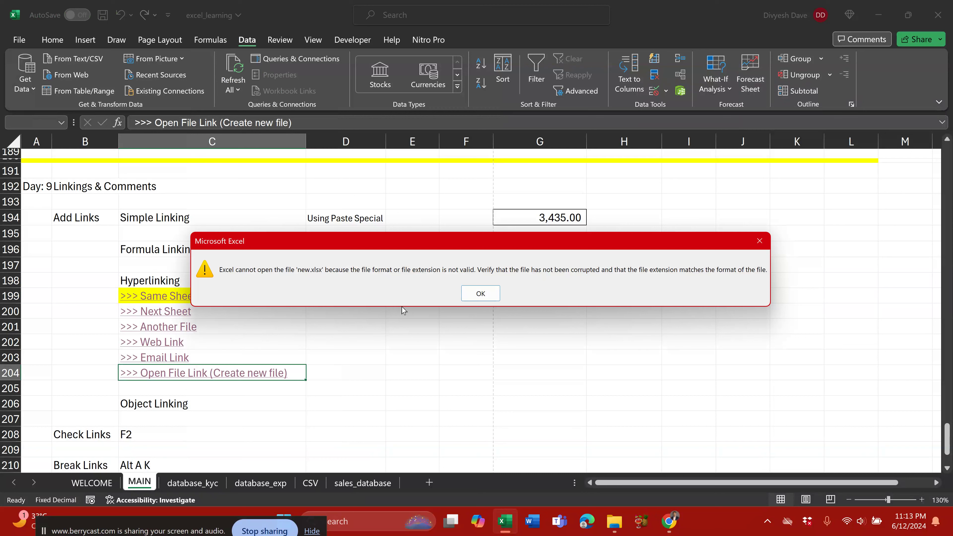
pyautogui.click(464, 299)
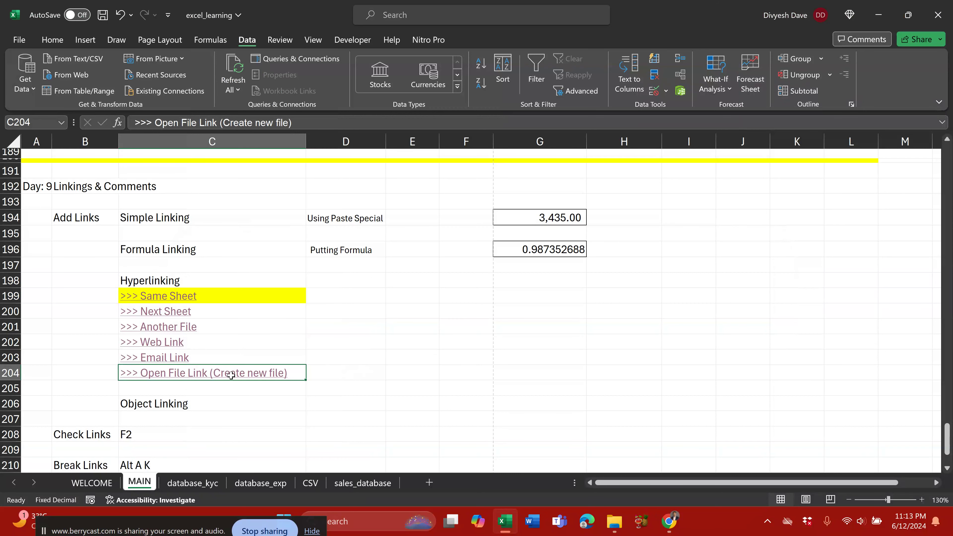
# Step: Remove C204's hyperlink and start a new Create New Document link set to edit later
pyautogui.rightClick(228, 375)
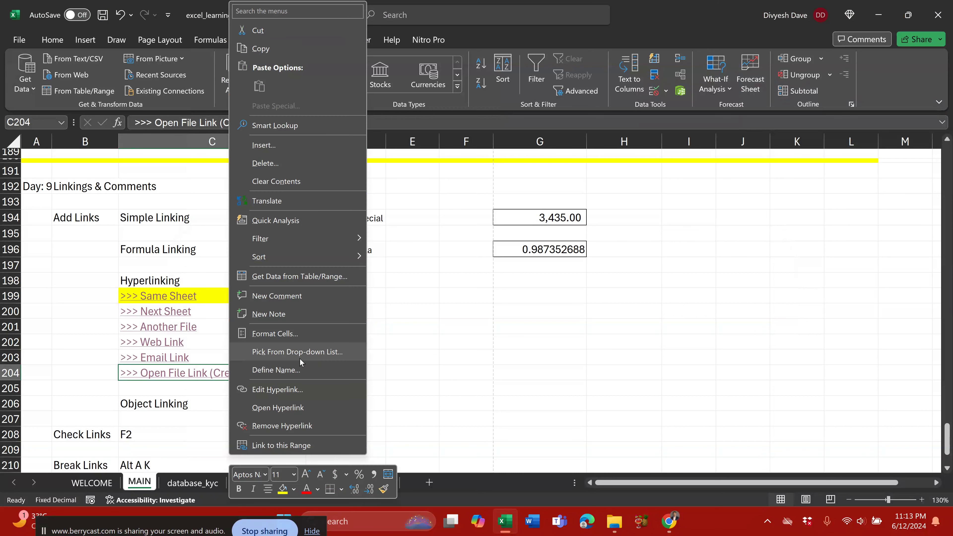
pyautogui.click(240, 416)
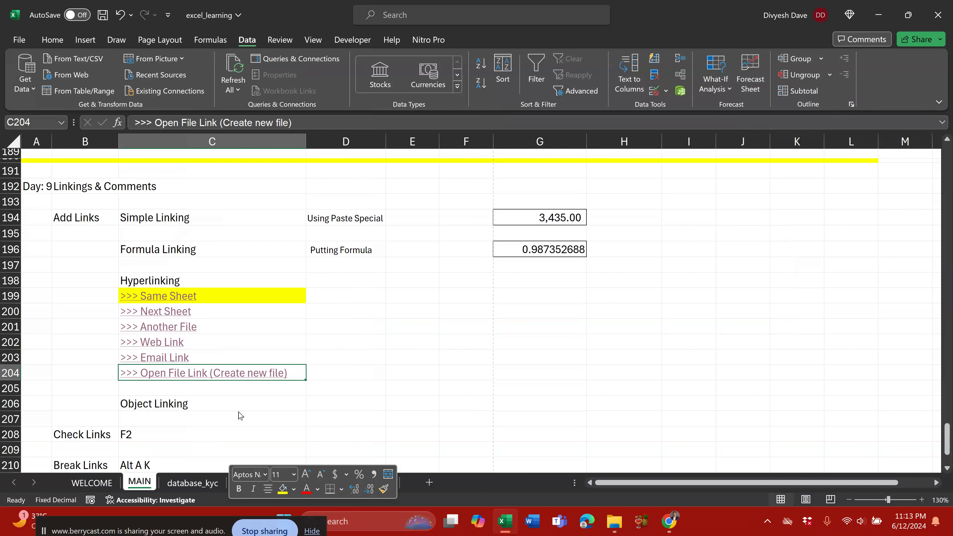
pyautogui.rightClick(187, 377)
pyautogui.click(233, 456)
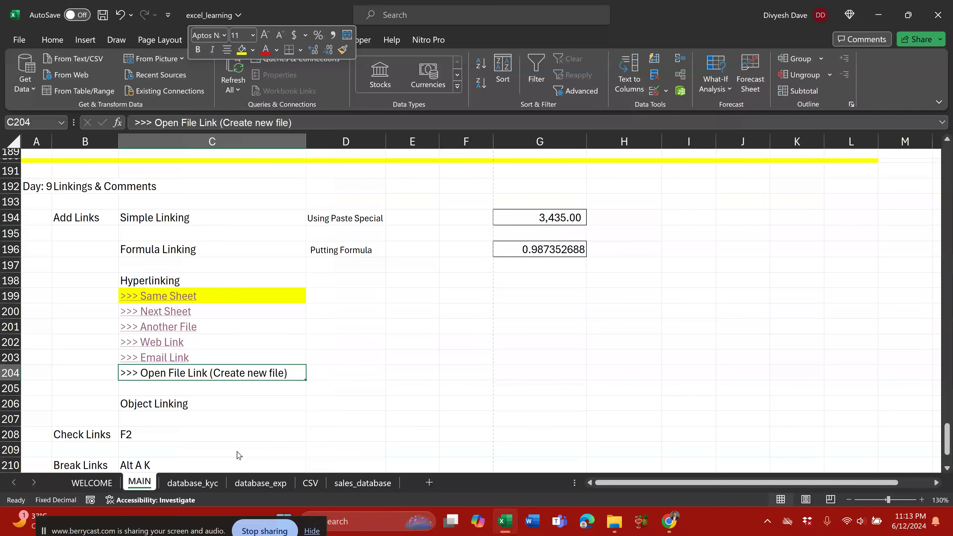
pyautogui.click(298, 241)
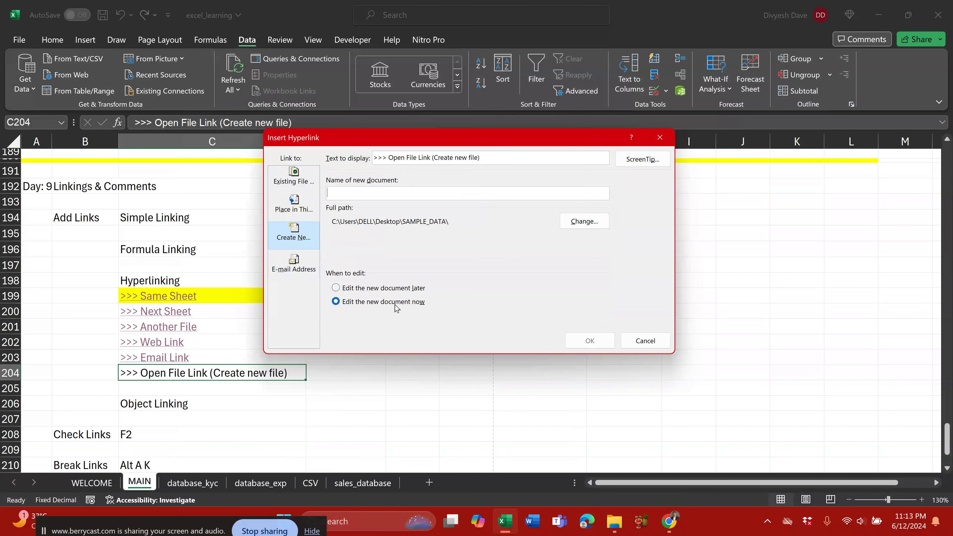
pyautogui.click(401, 289)
pyautogui.click(362, 194)
# Step: Cancel the link, open the desktop New File.htm, dismiss the app chooser, and return to Excel
pyautogui.click(640, 341)
pyautogui.press('super+d')
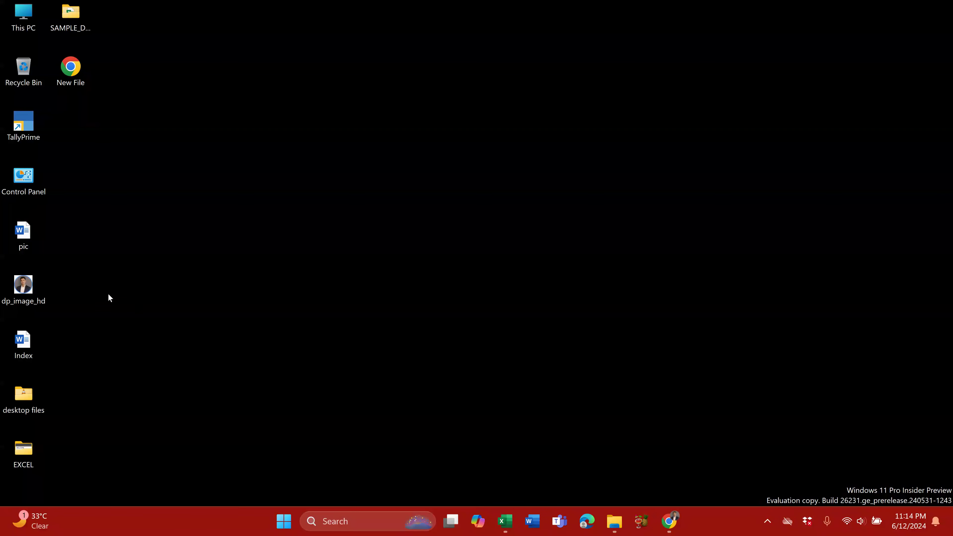
pyautogui.doubleClick(78, 72)
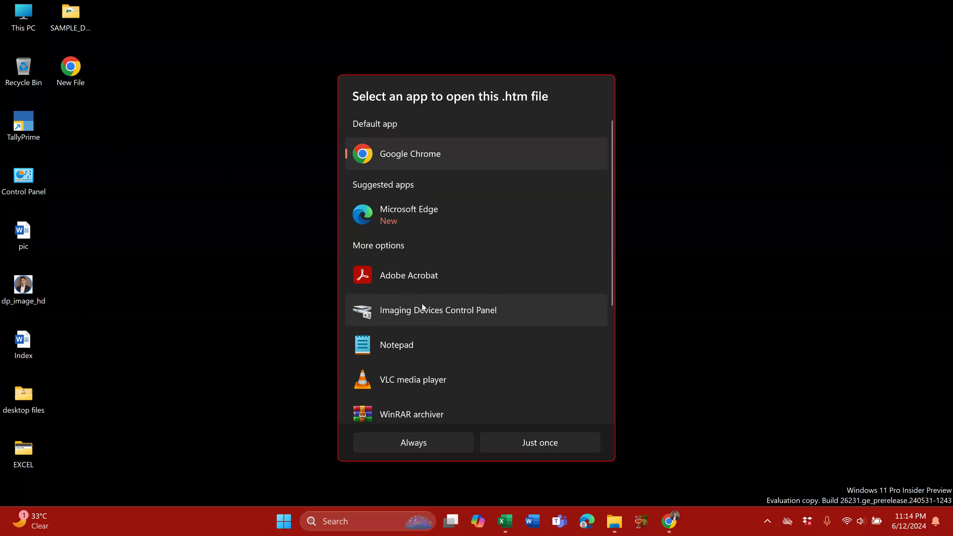
pyautogui.click(474, 355)
pyautogui.scroll(-4, 476, 347)
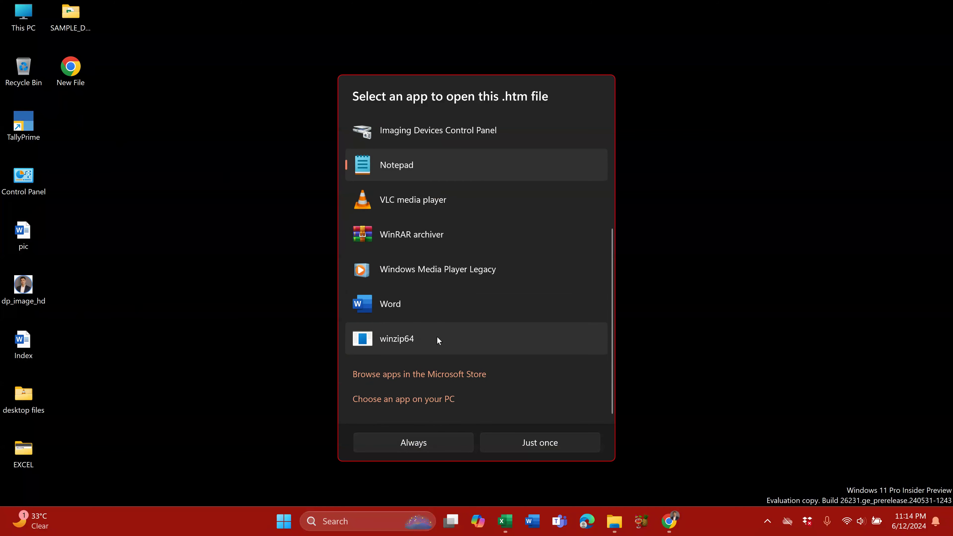
pyautogui.scroll(5, 476, 307)
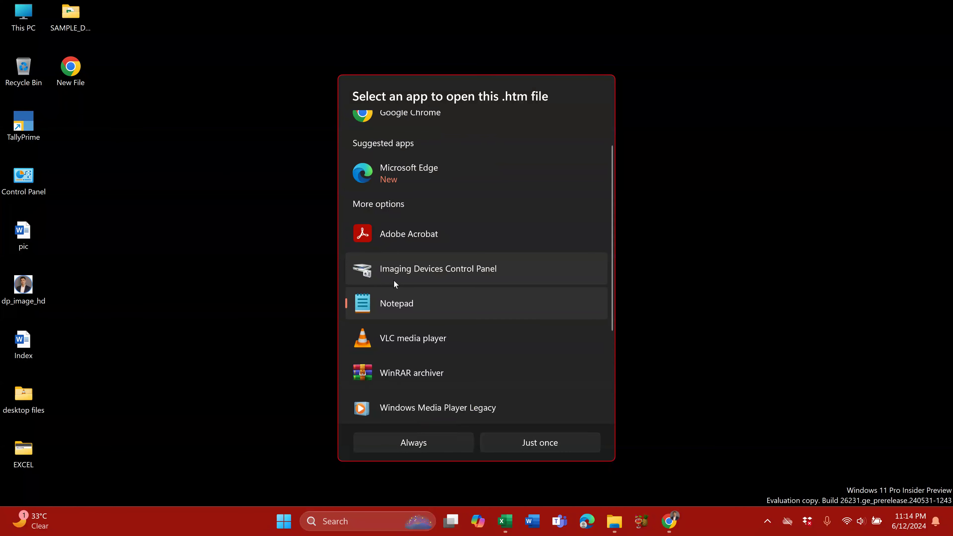
pyautogui.scroll(-5, 424, 308)
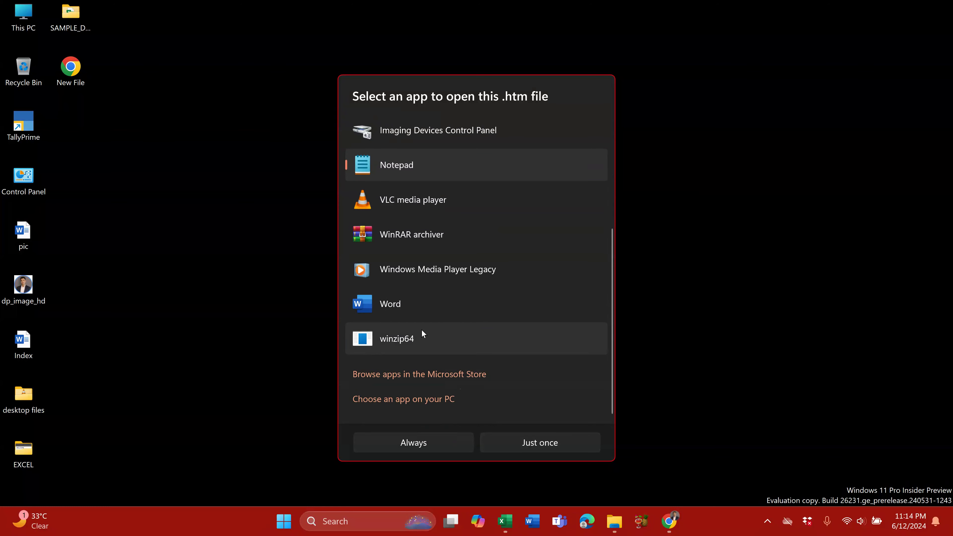
pyautogui.scroll(1, 419, 307)
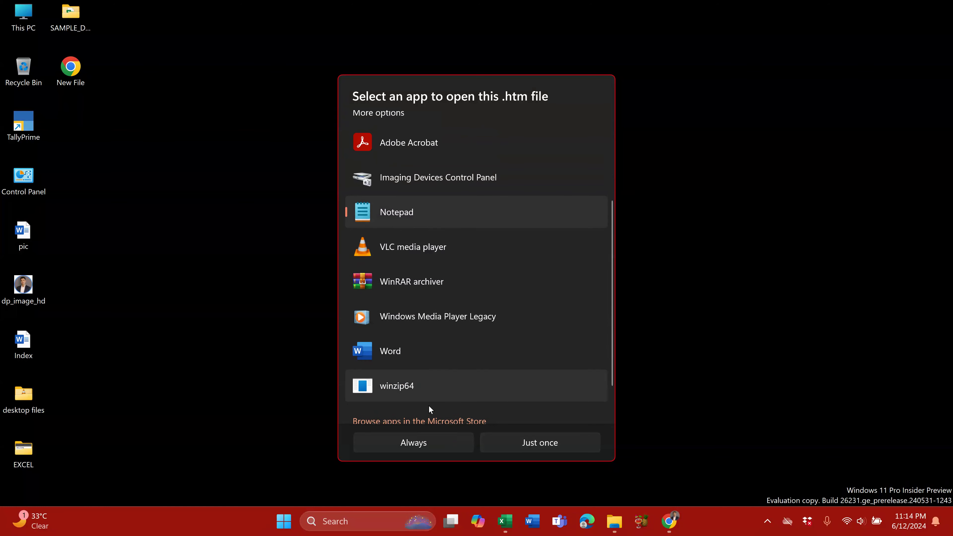
pyautogui.press('Escape')
pyautogui.hotkey('alt', 'Tab')
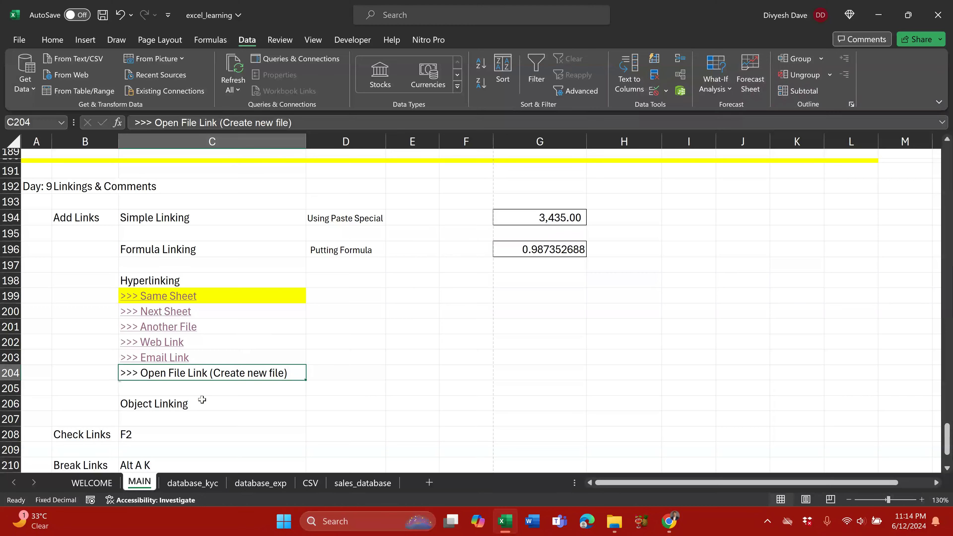
# Step: Show the context options for C203's '>>> Email Link'
pyautogui.rightClick(189, 357)
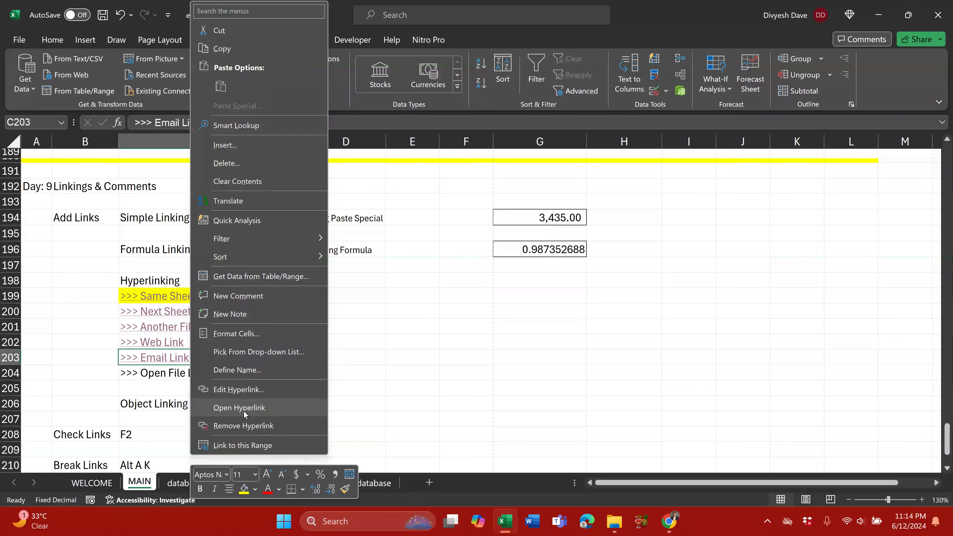
# Step: Remove C203's Email Link hyperlink, review the B197:C204 block, and select the Object Linking cell C206
pyautogui.click(251, 426)
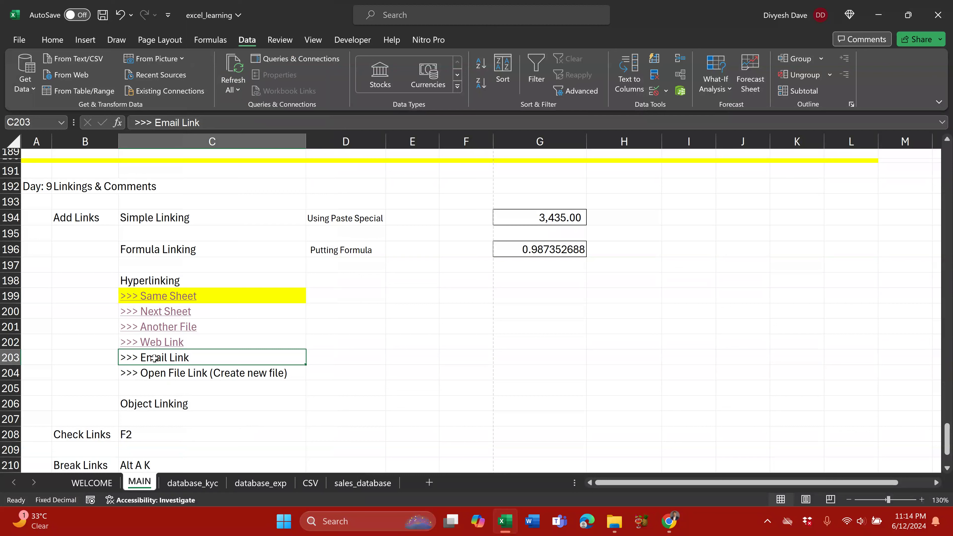
pyautogui.moveTo(99, 267); pyautogui.dragTo(144, 383)
pyautogui.scroll(-1, 144, 383)
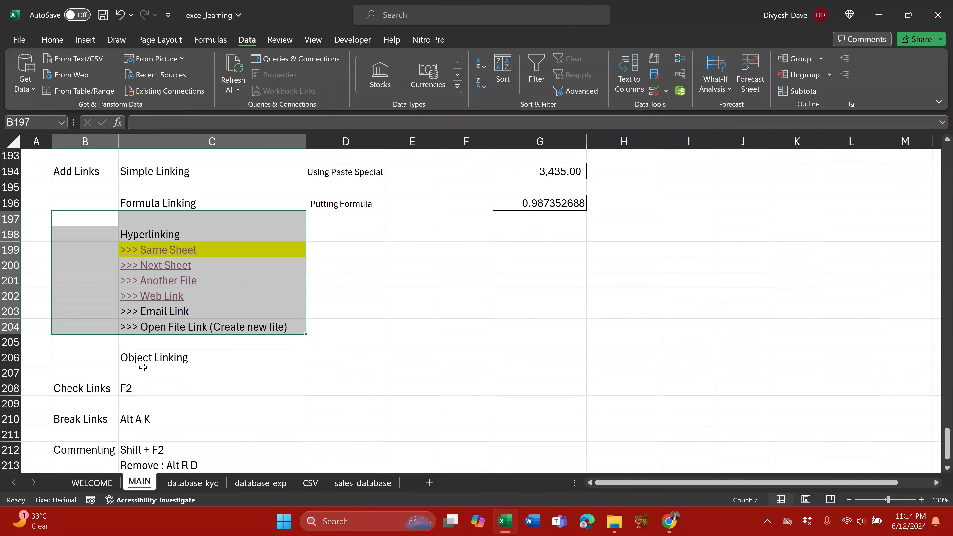
pyautogui.click(150, 359)
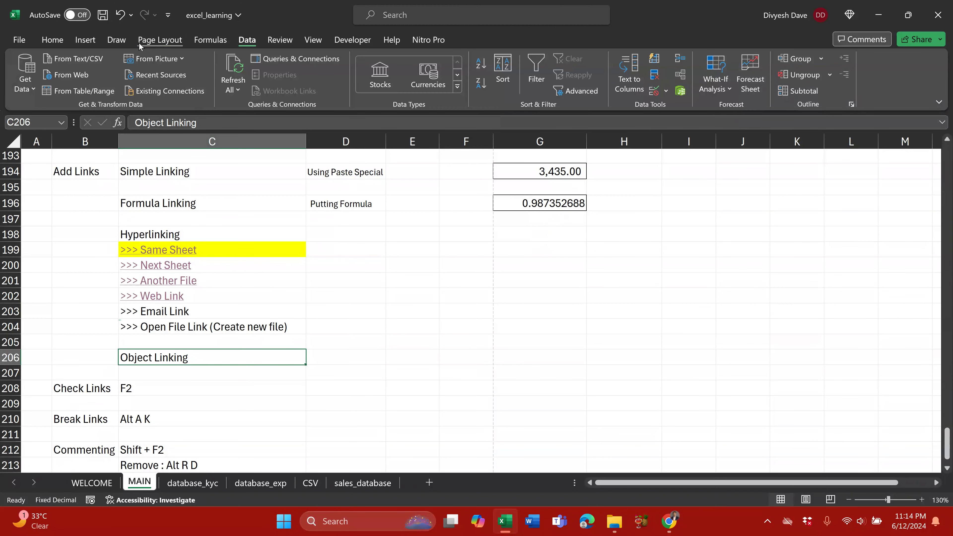
pyautogui.click(86, 40)
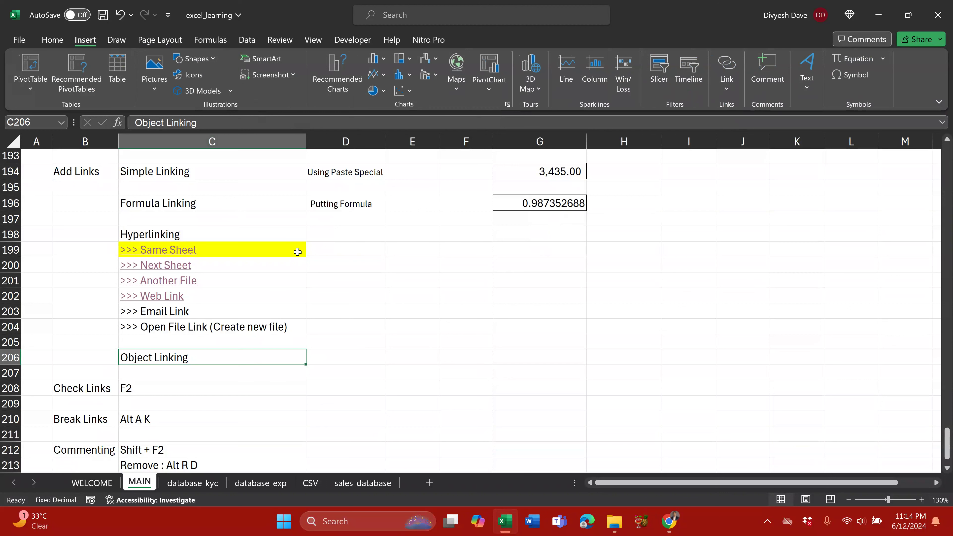
# Step: Look through the Icons library, then choose the rounded rectangle from the Shapes gallery
pyautogui.click(193, 59)
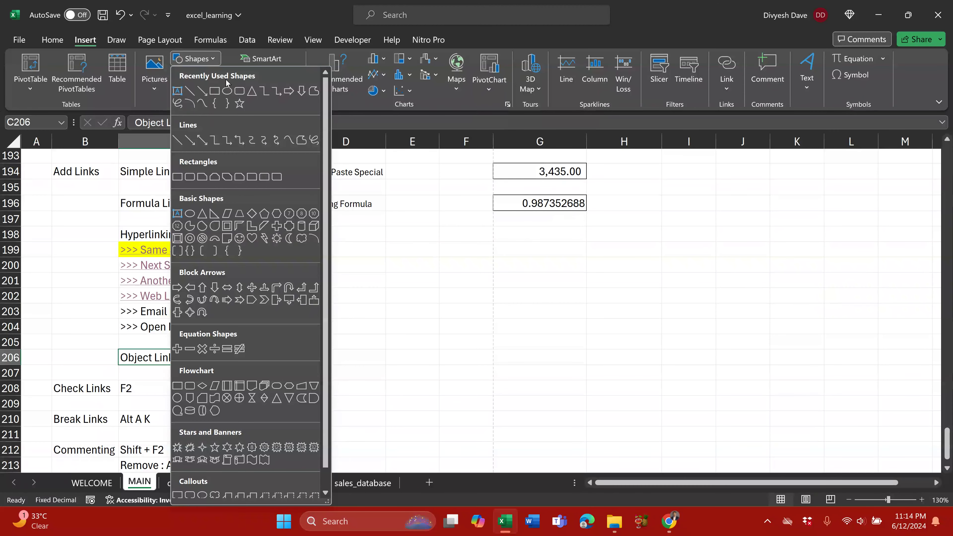
pyautogui.click(242, 17)
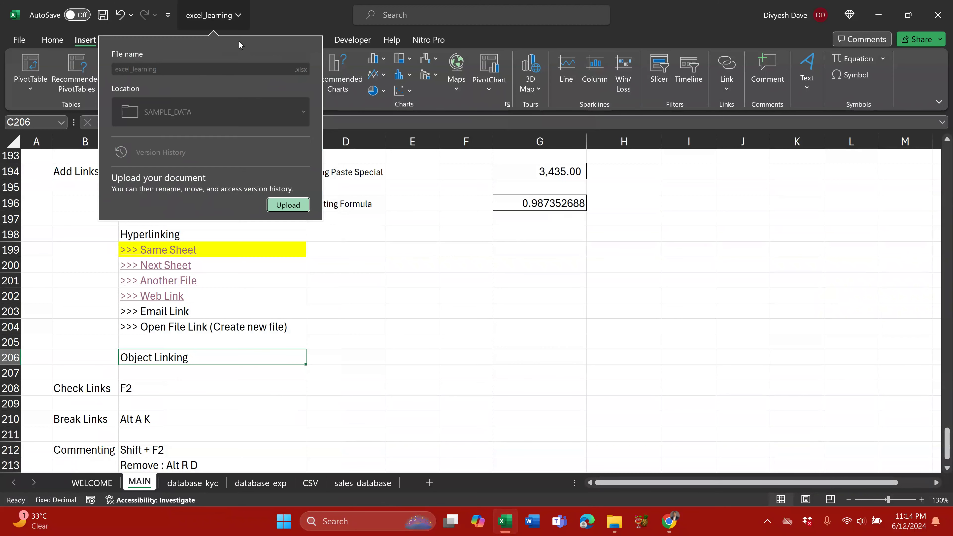
pyautogui.press('Escape')
pyautogui.click(189, 74)
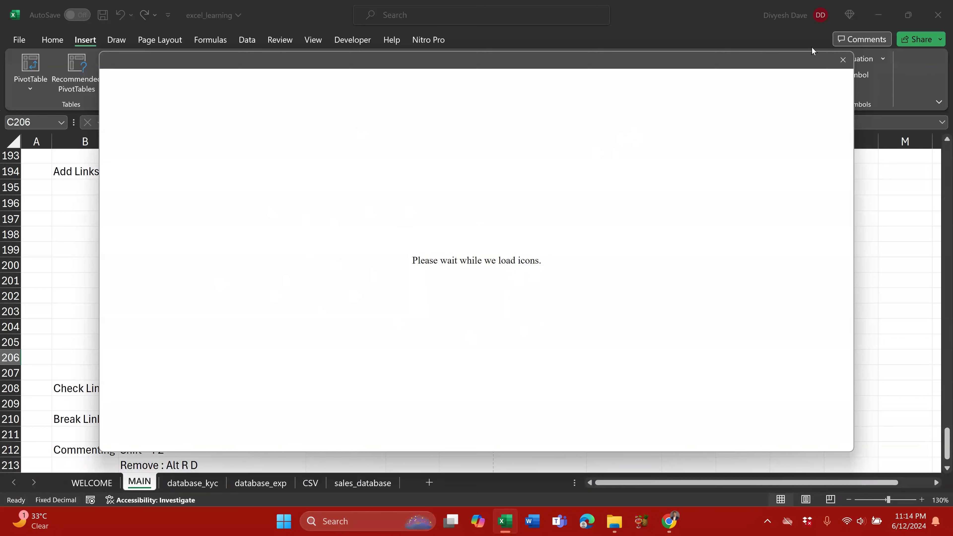
pyautogui.click(842, 60)
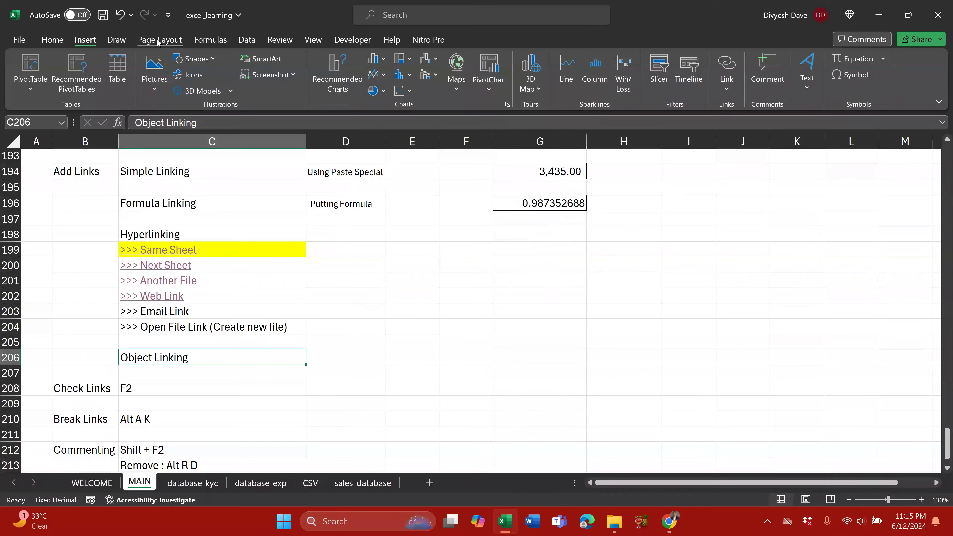
pyautogui.click(193, 59)
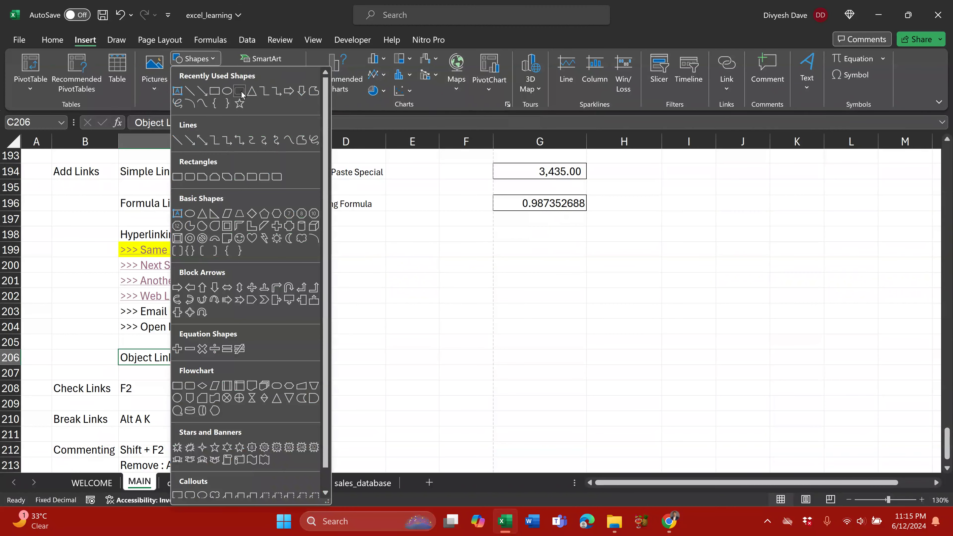
pyautogui.click(240, 92)
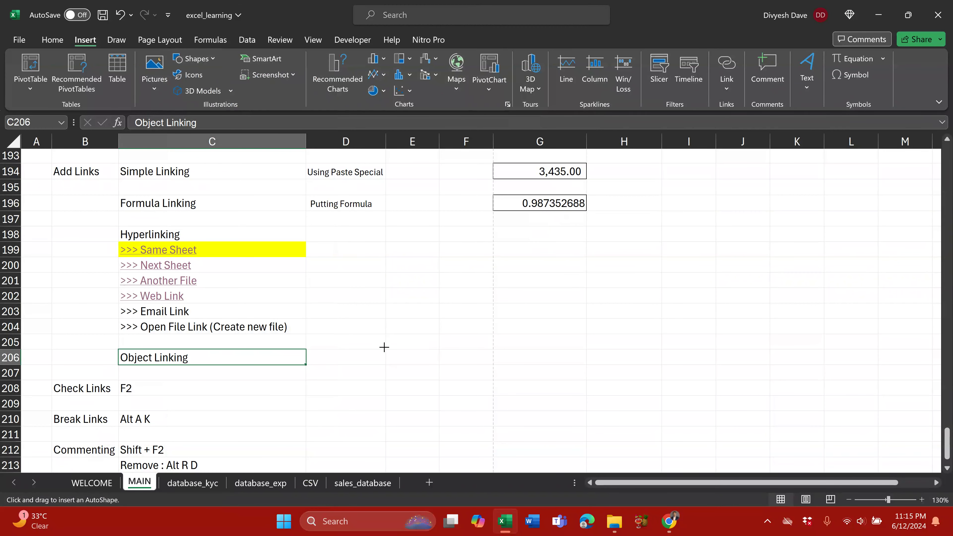
# Step: Draw a rounded rectangle over E205:F207 labelled HOME and widen it to about 1.02 inches
pyautogui.moveTo(383, 347); pyautogui.dragTo(455, 367)
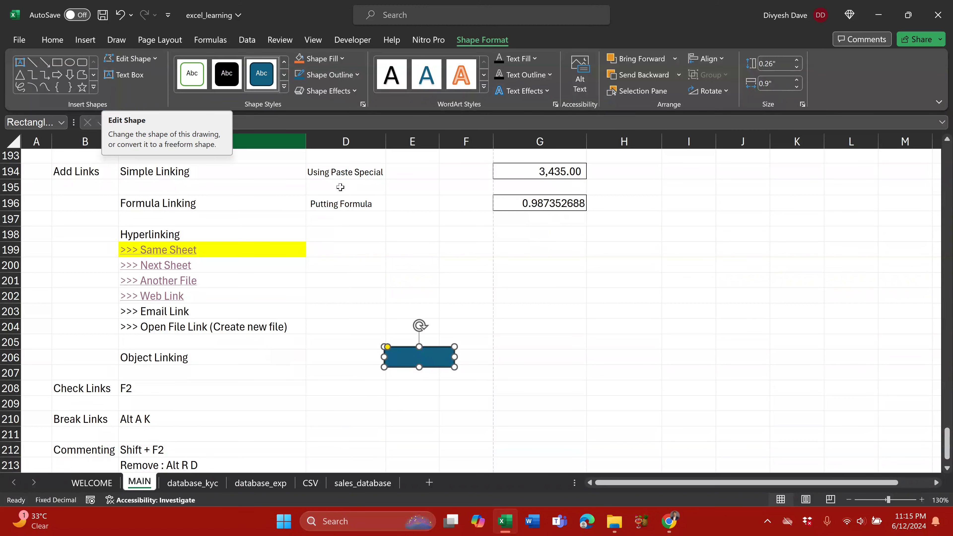
pyautogui.write('HOME')
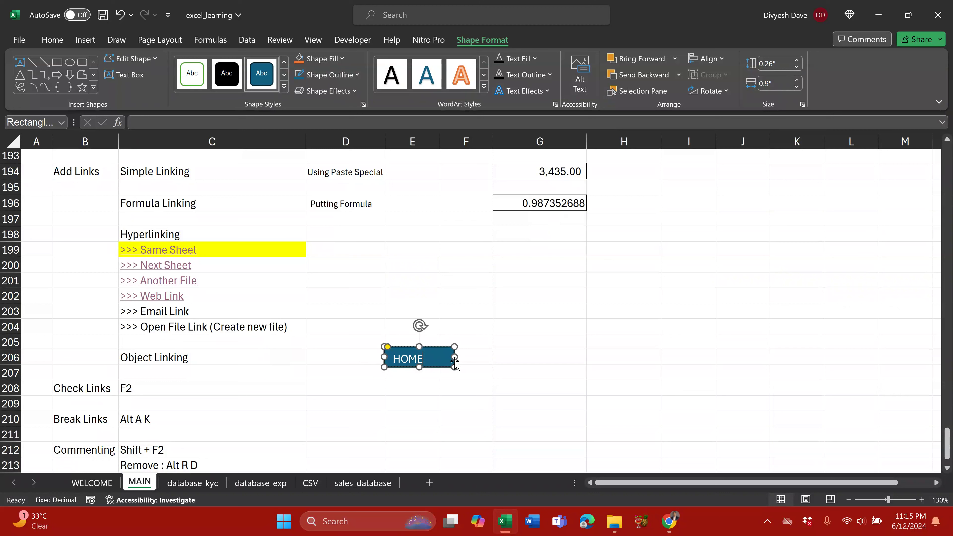
pyautogui.click(486, 352)
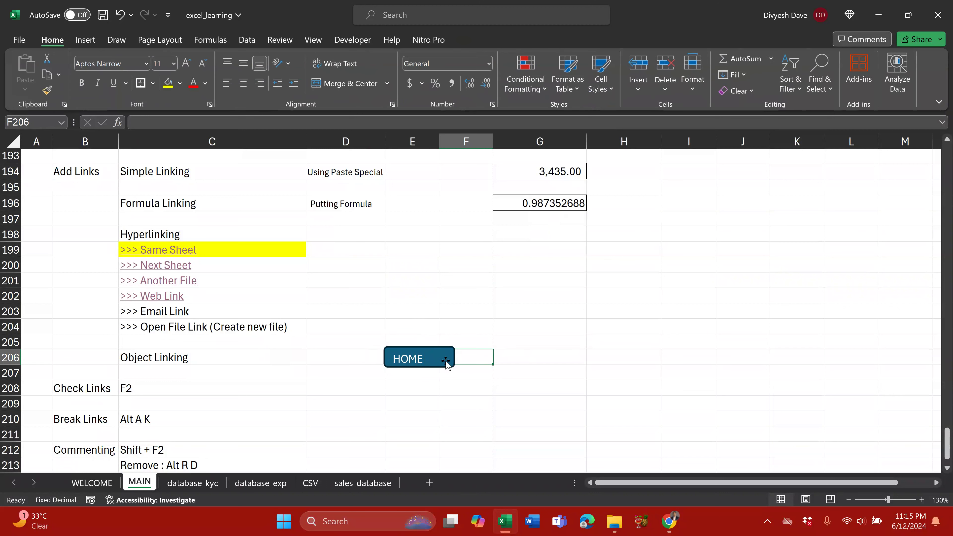
pyautogui.click(414, 357)
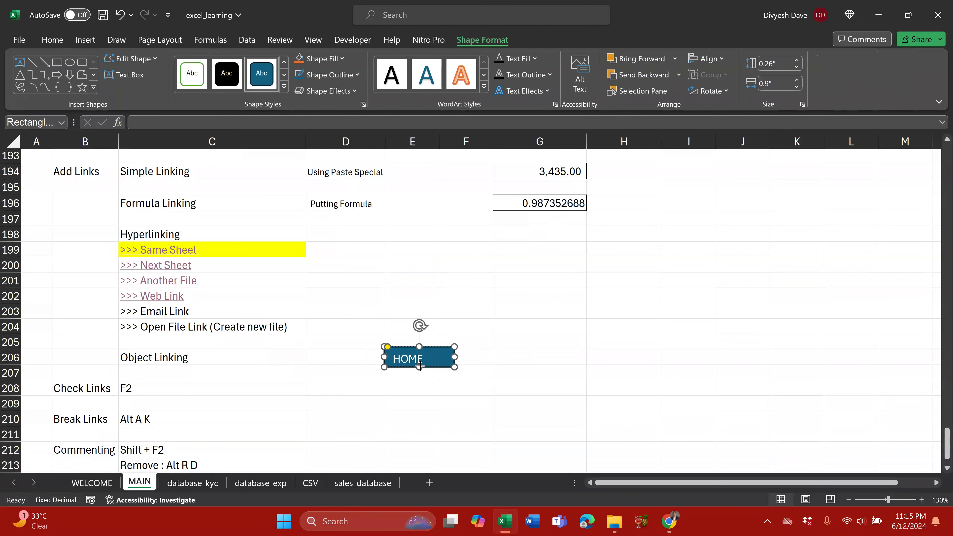
pyautogui.moveTo(384, 360); pyautogui.dragTo(375, 361)
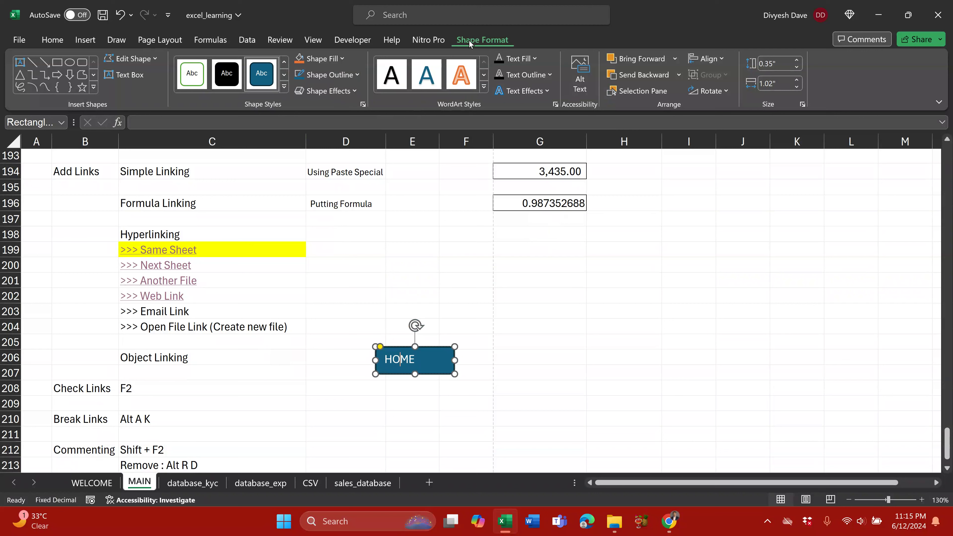
# Step: Centre the HOME label in the shape and make it bold
pyautogui.click(52, 40)
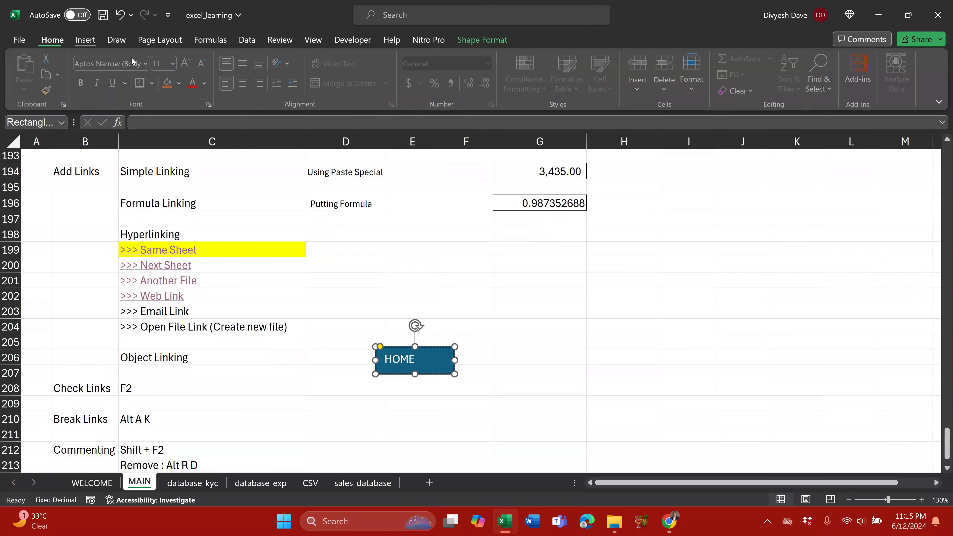
pyautogui.click(248, 86)
pyautogui.click(520, 311)
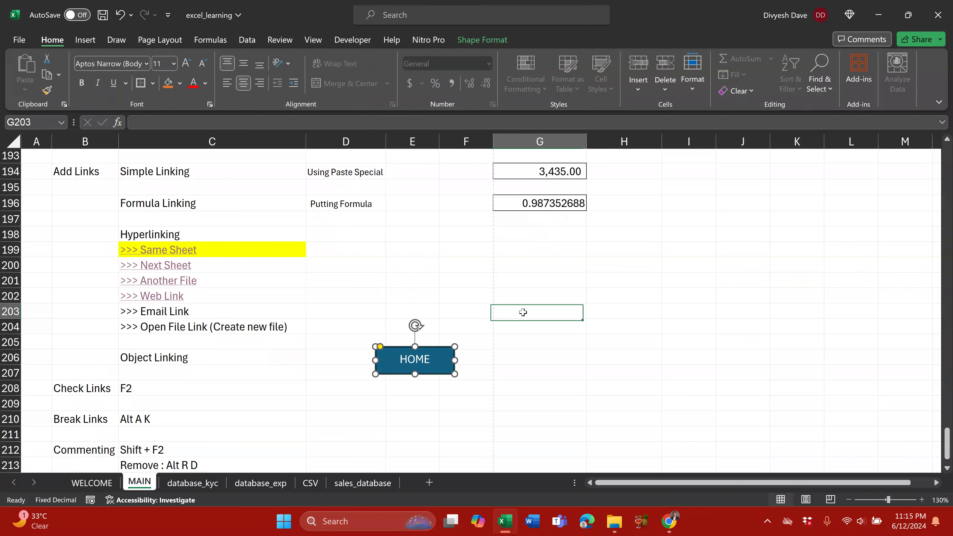
pyautogui.click(420, 359)
pyautogui.doubleClick(432, 356)
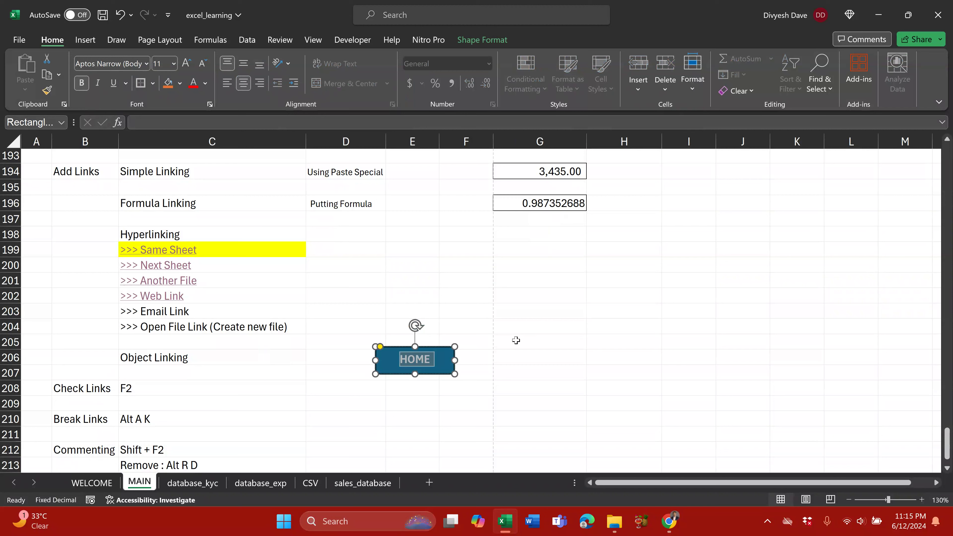
pyautogui.click(515, 330)
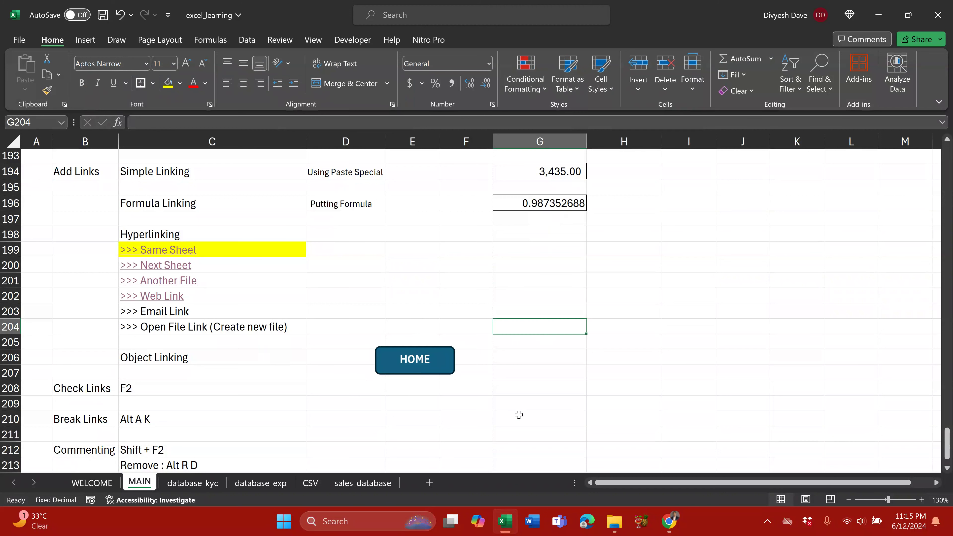
# Step: Hyperlink the HOME shape to WELCOME!A1 and test that it jumps to the WELCOME sheet
pyautogui.rightClick(436, 374)
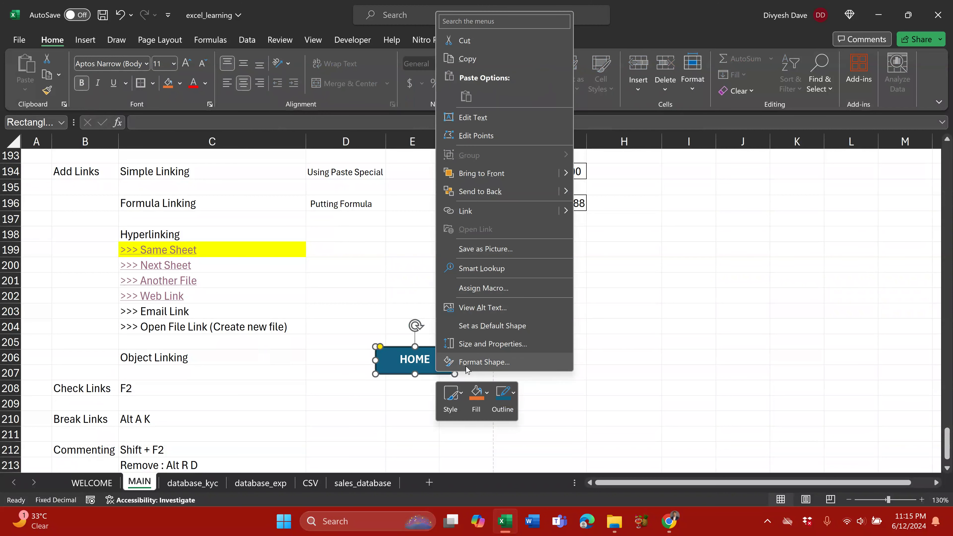
pyautogui.click(488, 216)
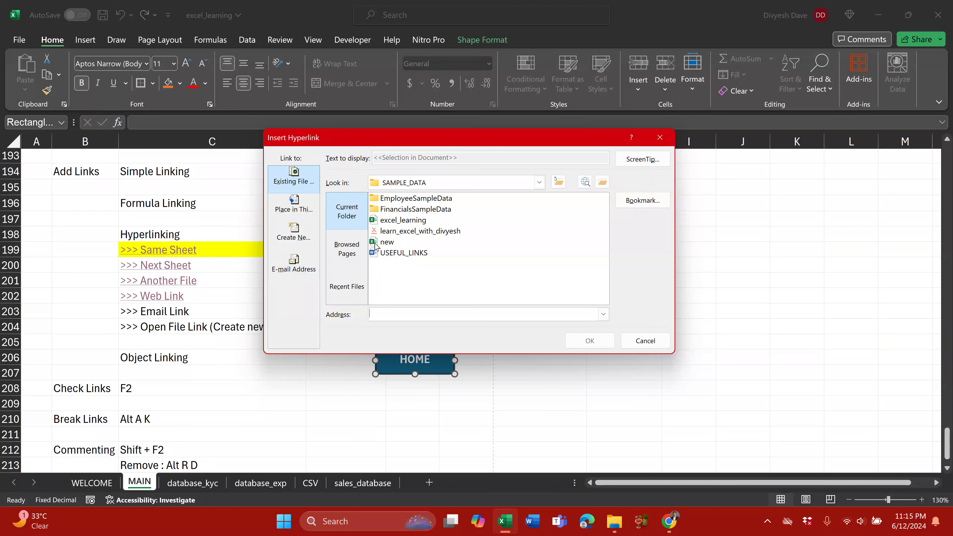
pyautogui.click(303, 207)
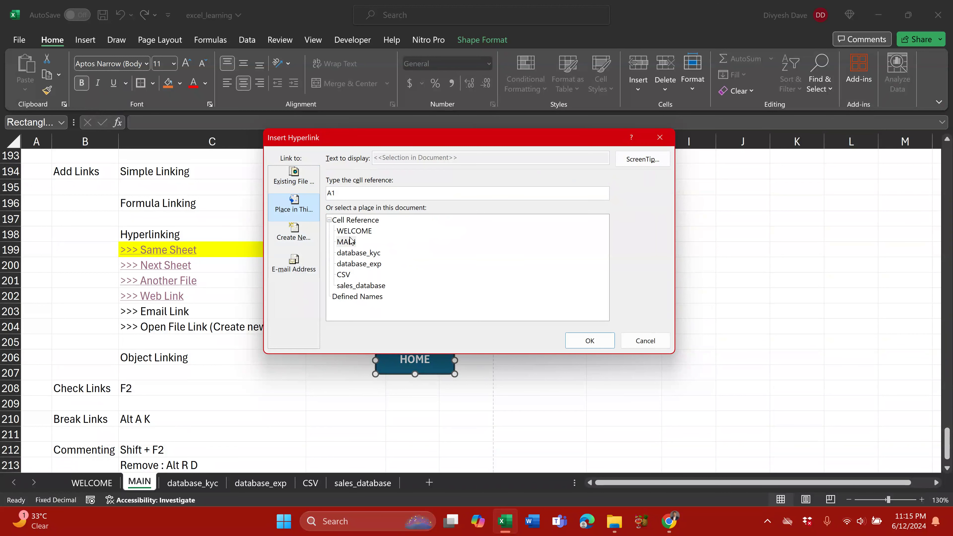
pyautogui.click(368, 232)
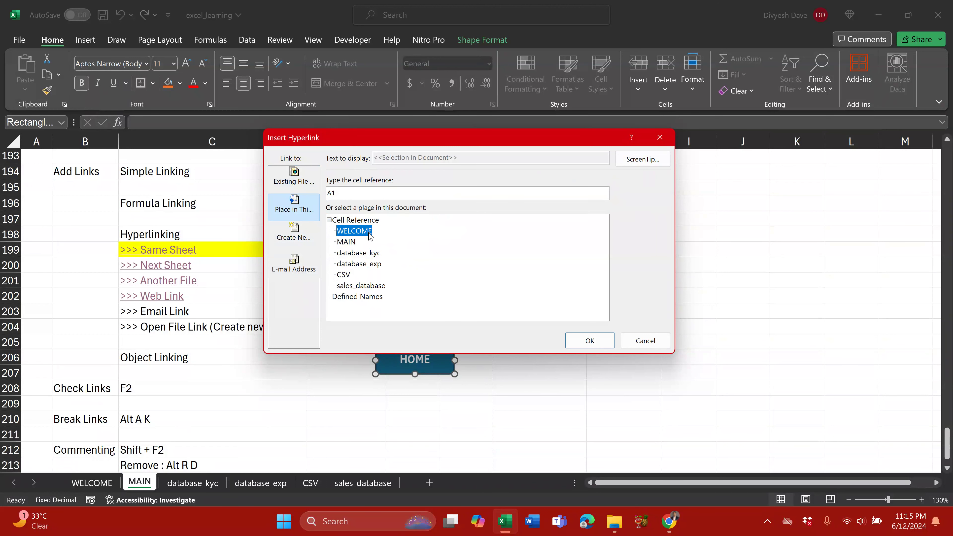
pyautogui.click(353, 192)
pyautogui.doubleClick(352, 192)
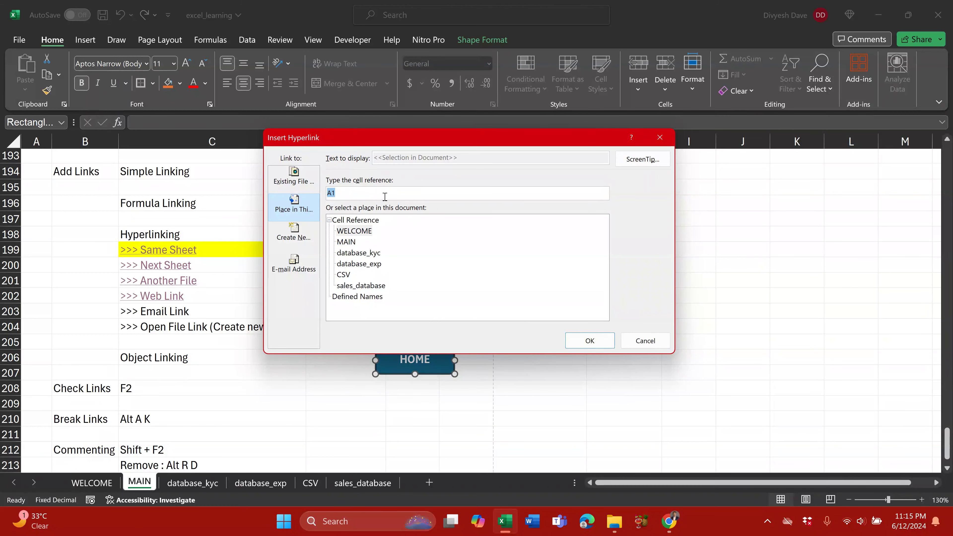
pyautogui.click(590, 340)
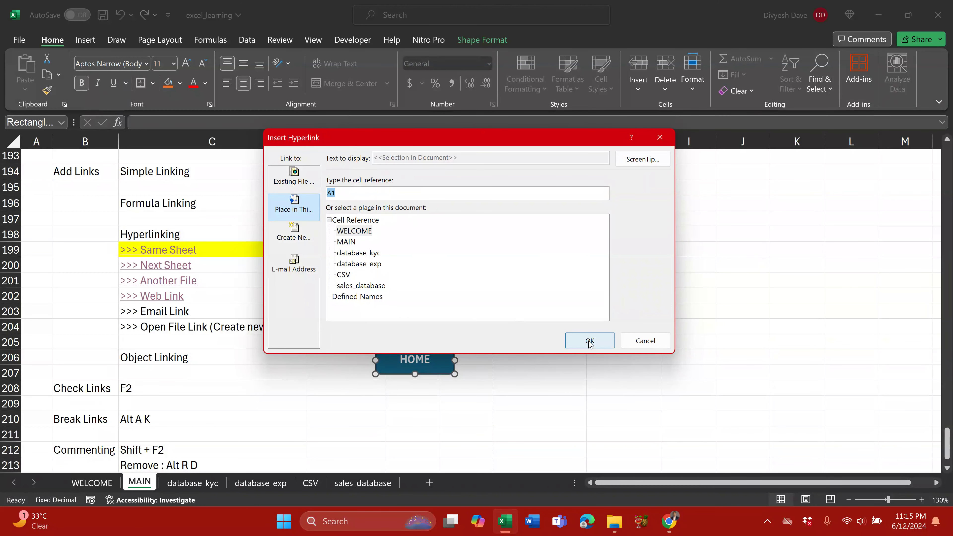
pyautogui.click(518, 409)
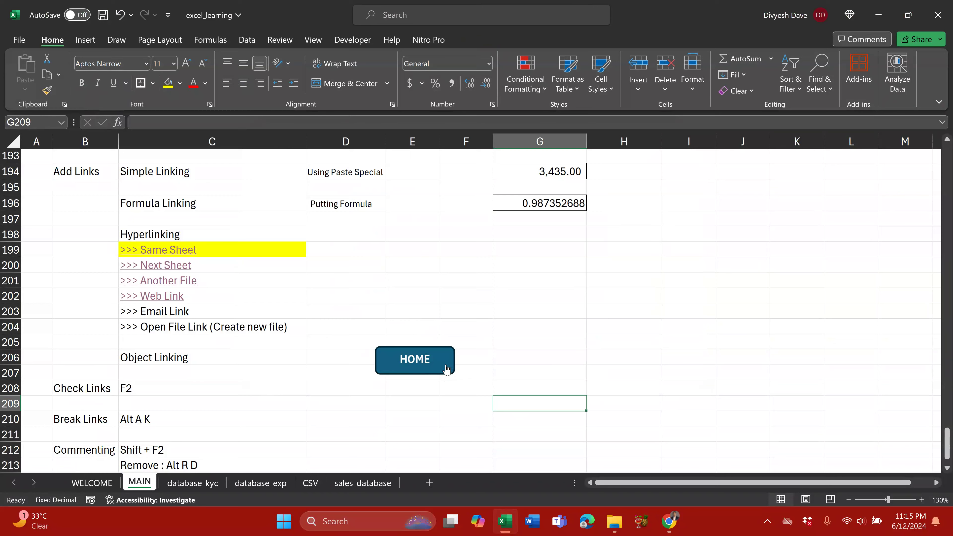
pyautogui.click(429, 364)
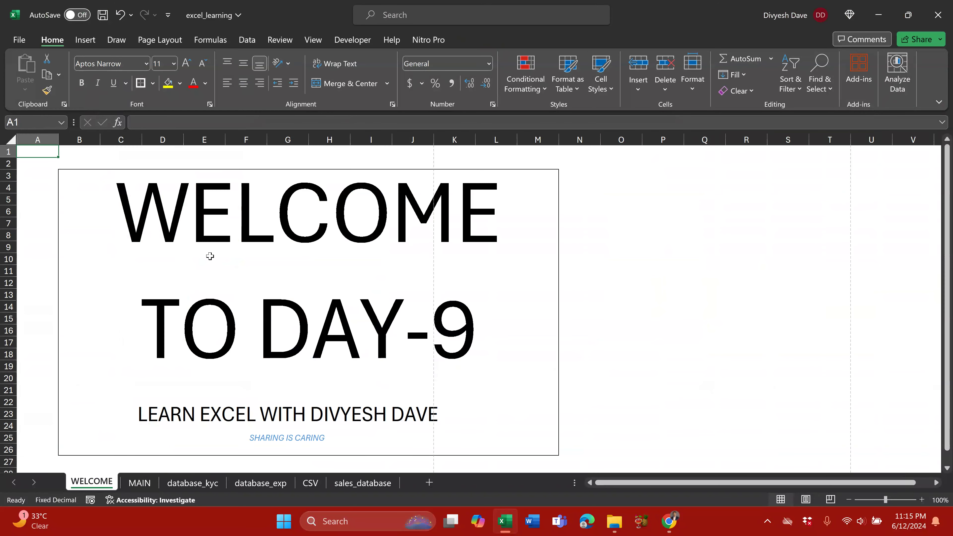
# Step: Test that the HOME button jumps to the WELCOME sheet, then return to MAIN
pyautogui.scroll(-1, 426, 394)
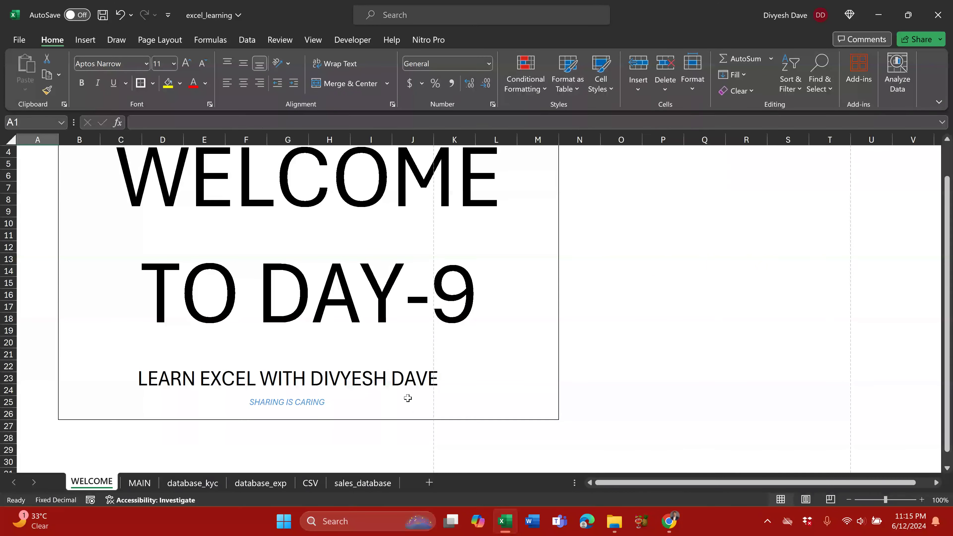
pyautogui.click(149, 484)
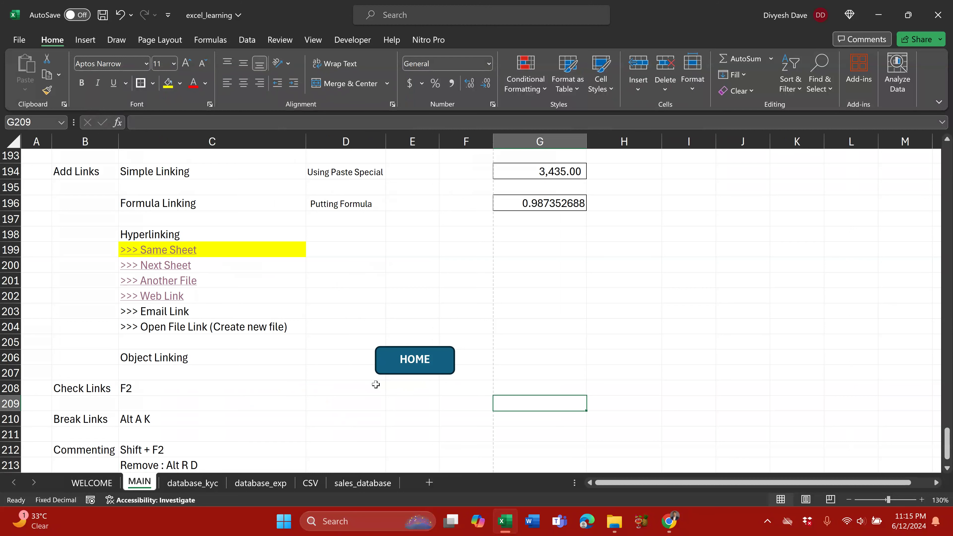
pyautogui.scroll(-1, 111, 392)
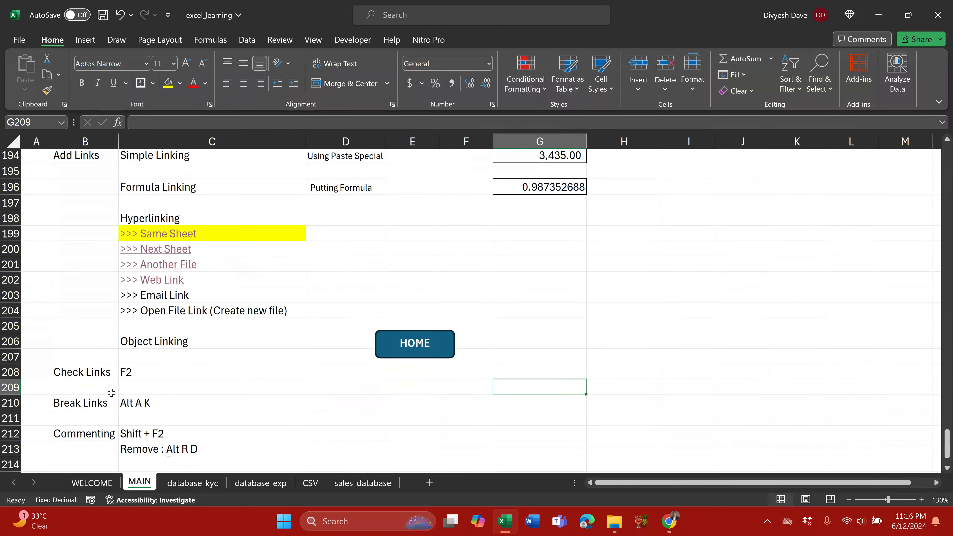
pyautogui.scroll(2, 199, 334)
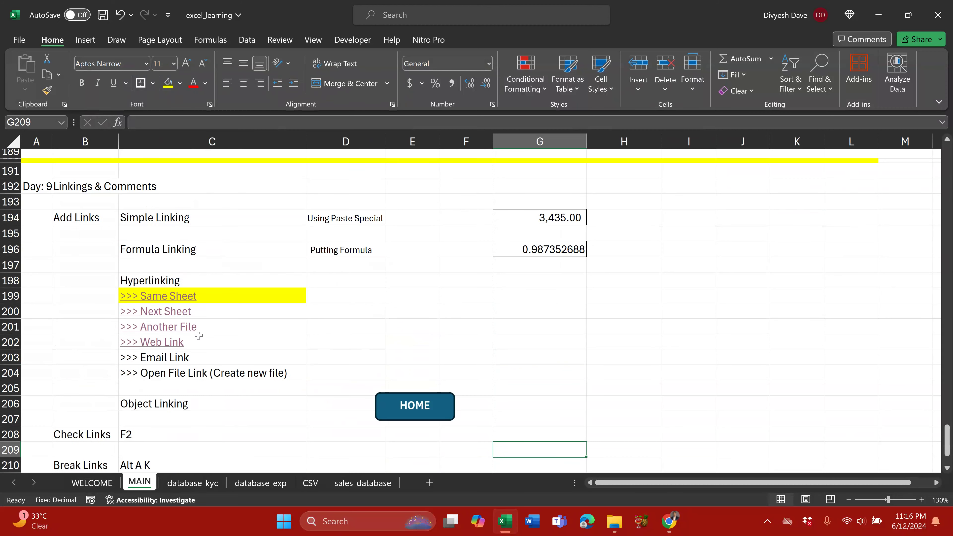
pyautogui.scroll(-1, 260, 329)
pyautogui.scroll(-2, 260, 329)
pyautogui.scroll(2, 242, 342)
pyautogui.scroll(-3, 251, 337)
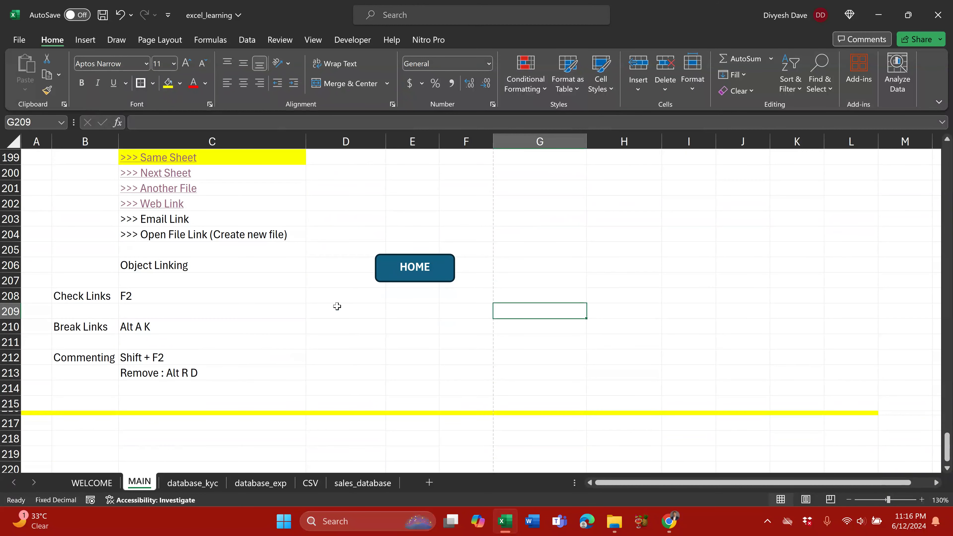
pyautogui.click(395, 285)
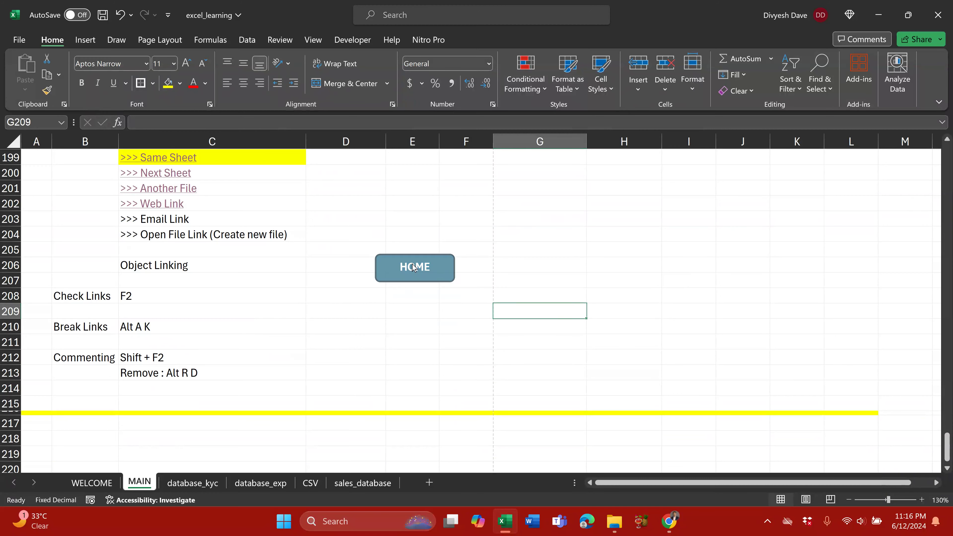
pyautogui.click(141, 481)
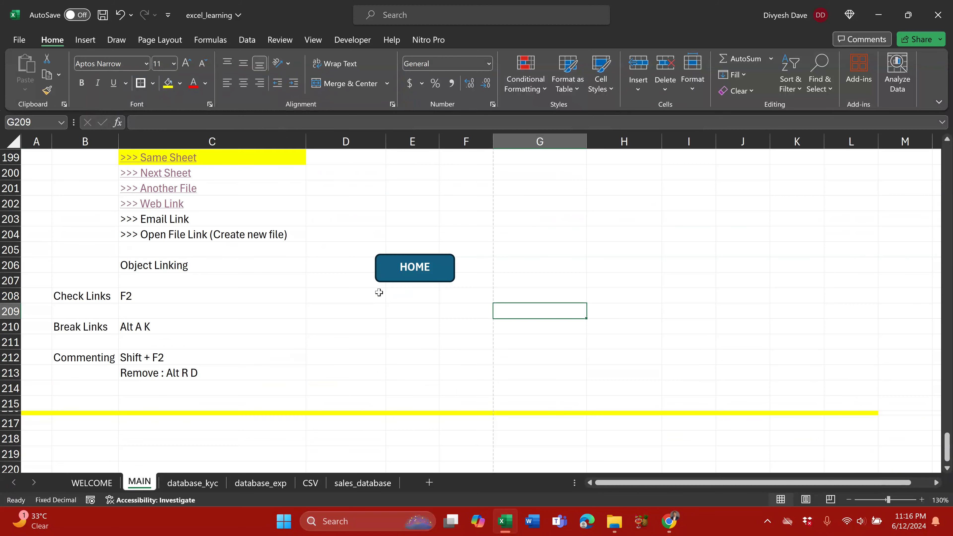
# Step: Move the HOME button up to around F201–F202, beside the hyperlink examples
pyautogui.keyDown('ctrl'); pyautogui.click(408, 280); pyautogui.keyUp('ctrl')
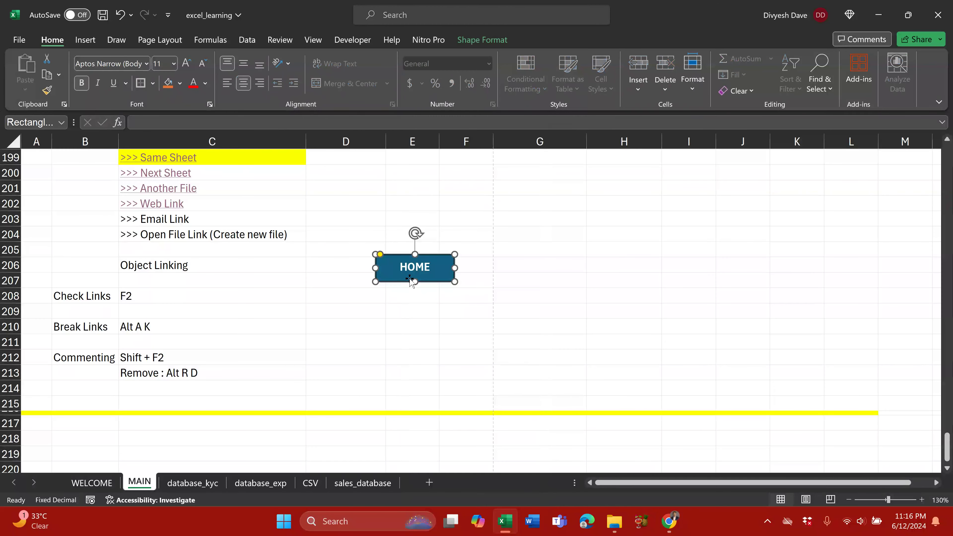
pyautogui.moveTo(410, 281); pyautogui.dragTo(476, 216)
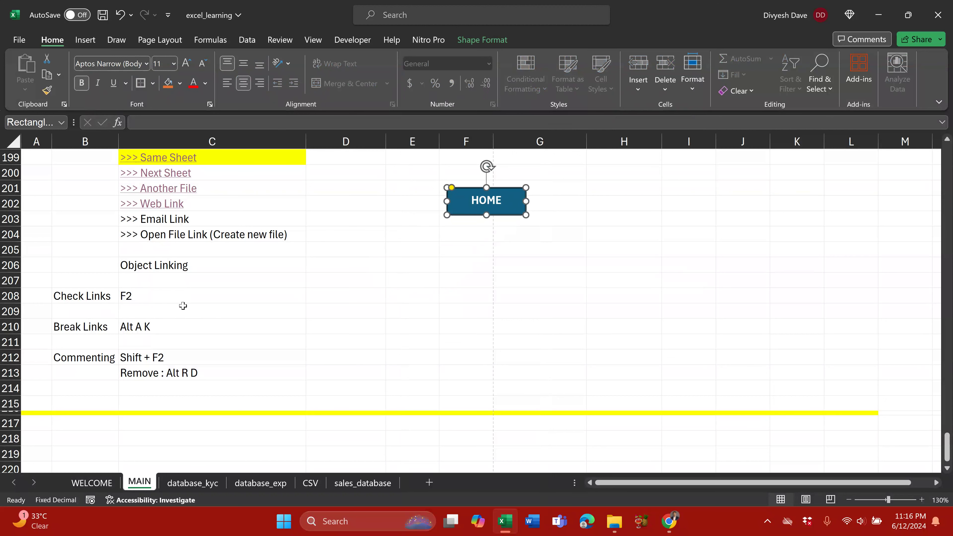
pyautogui.moveTo(89, 295); pyautogui.dragTo(153, 295)
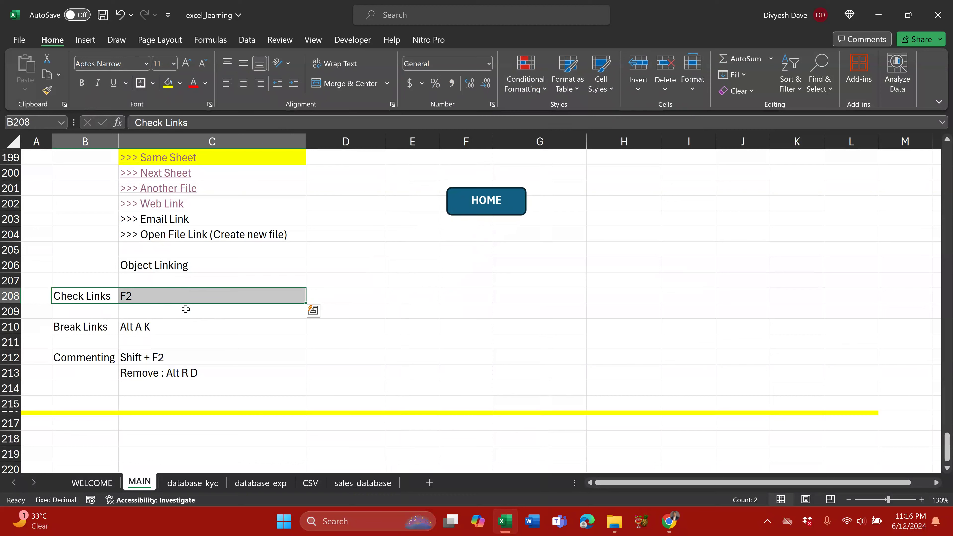
# Step: On sales_database, inspect the 3,435.00 subtotal formula in J42 without changing it
pyautogui.click(359, 483)
pyautogui.click(672, 350)
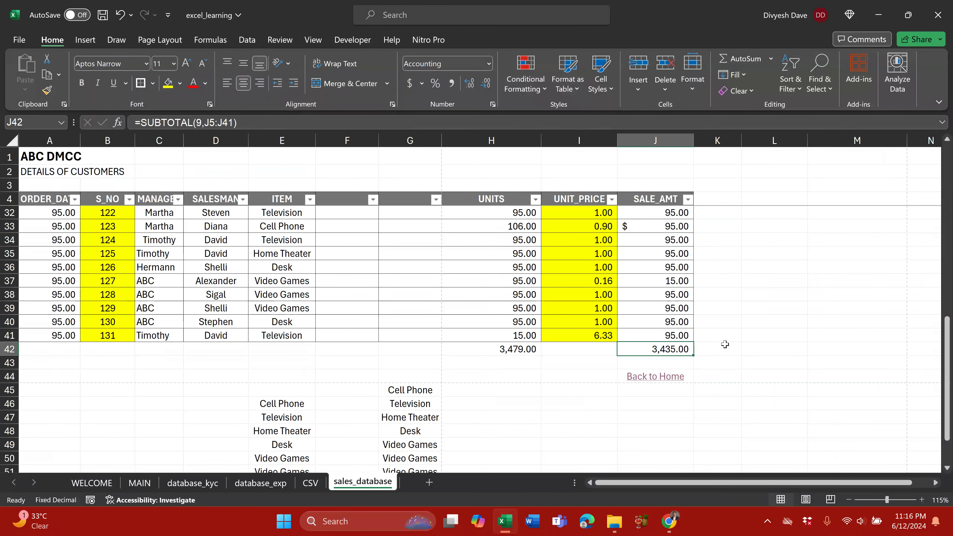
pyautogui.press('F2')
pyautogui.scroll(9, 547, 354)
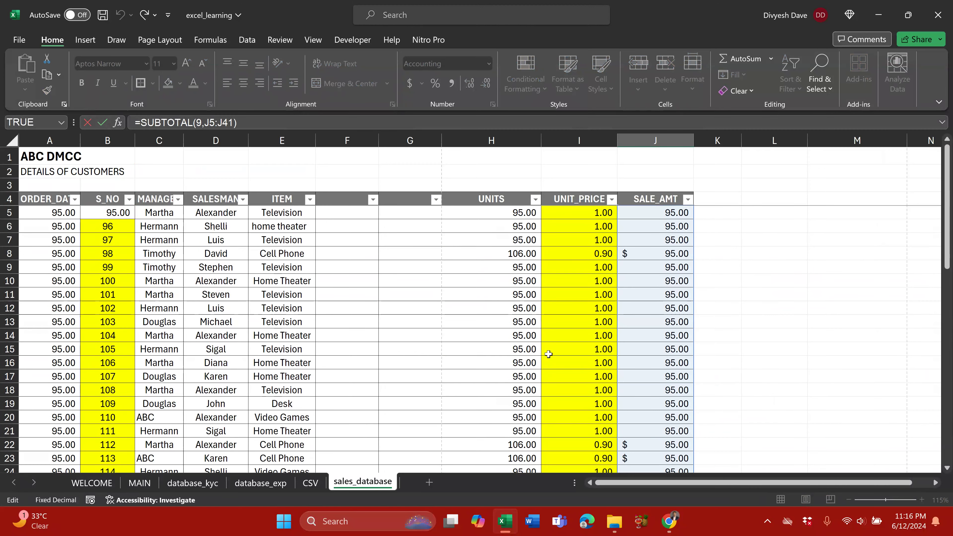
pyautogui.scroll(-7, 548, 354)
pyautogui.scroll(-5, 548, 354)
pyautogui.scroll(3, 680, 357)
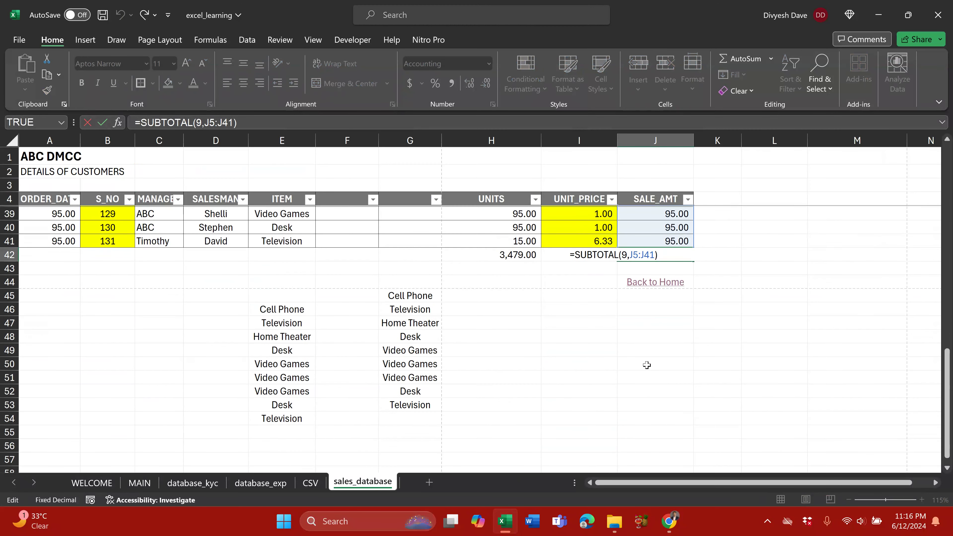
pyautogui.scroll(-1, 632, 408)
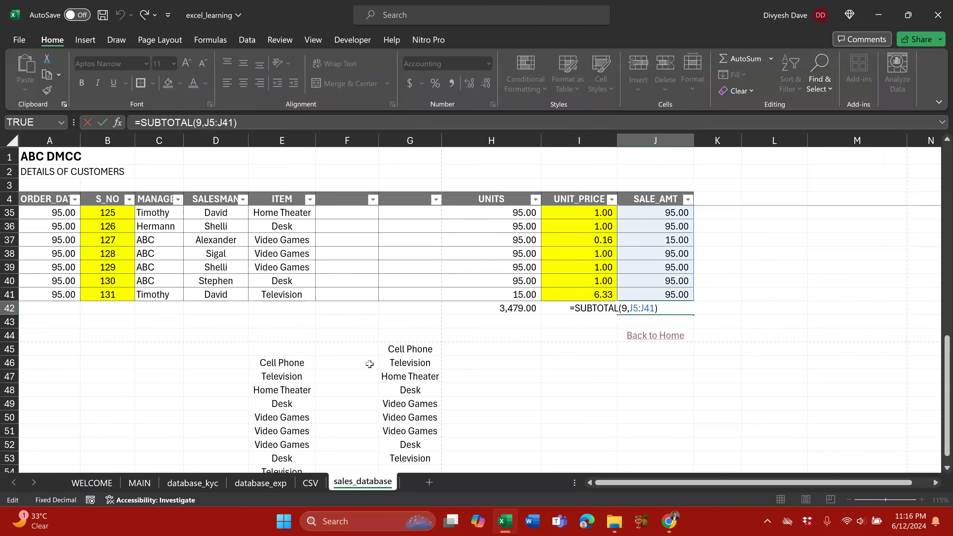
pyautogui.press('Escape')
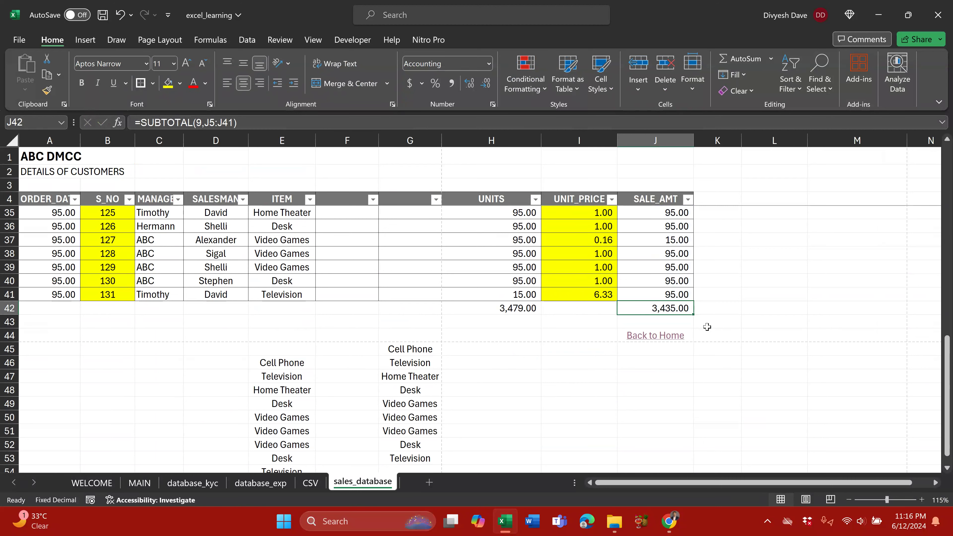
# Step: Use the Back to Home link below J42 to return to the MAIN sheet
pyautogui.press('Down')
pyautogui.press('Down')
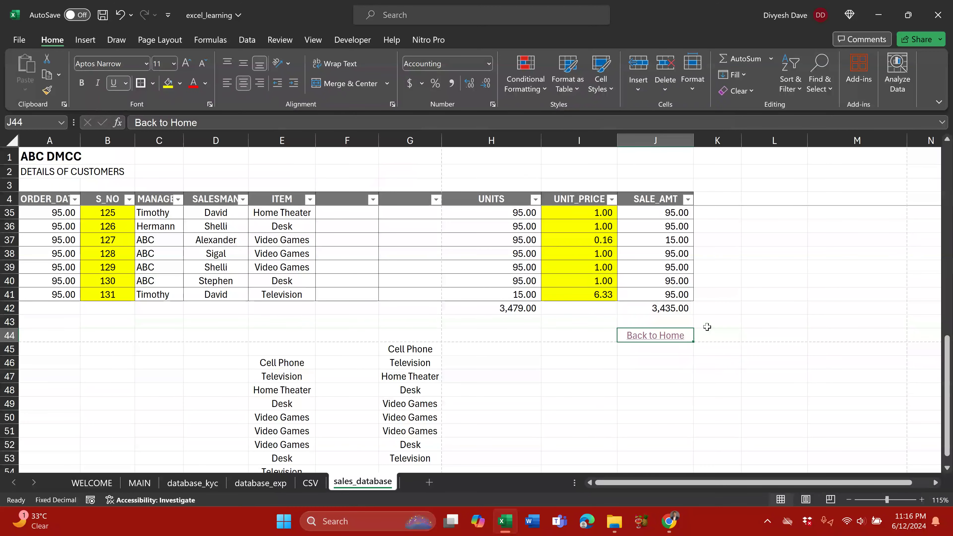
pyautogui.click(535, 311)
pyautogui.click(139, 483)
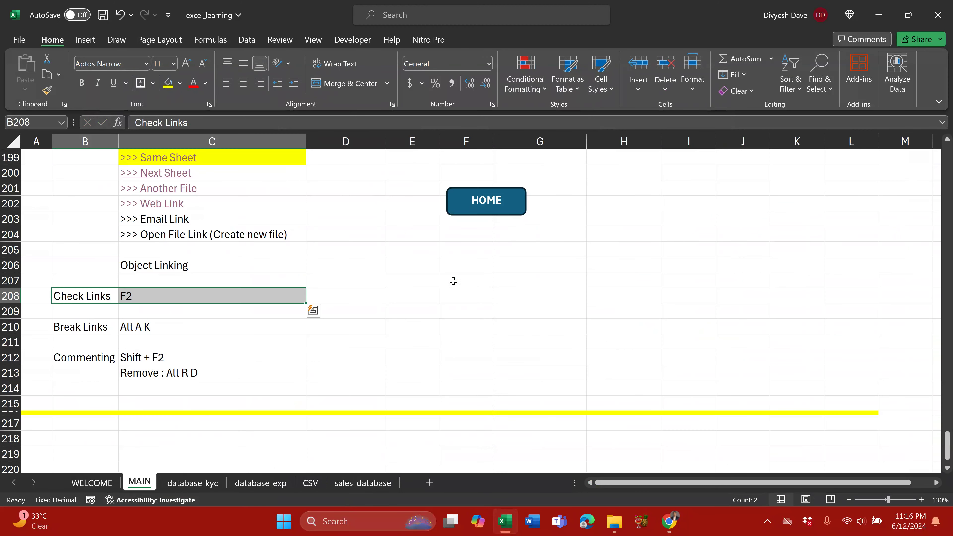
pyautogui.scroll(4, 202, 418)
pyautogui.click(544, 263)
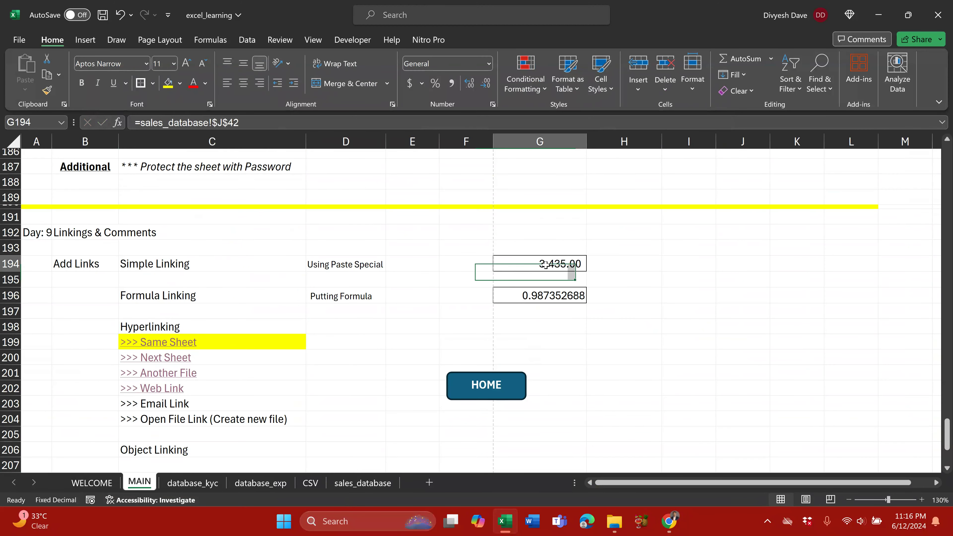
pyautogui.press('F2')
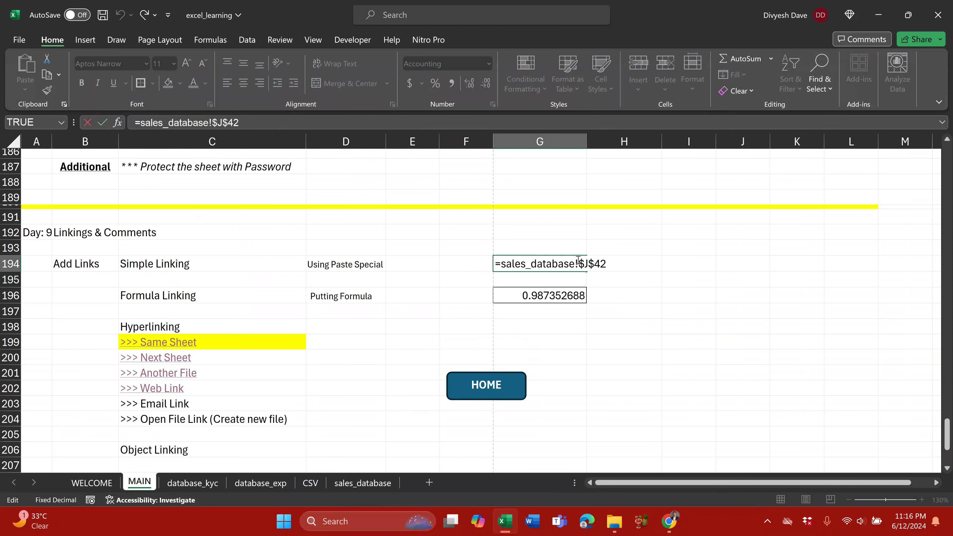
pyautogui.scroll(-1, 375, 313)
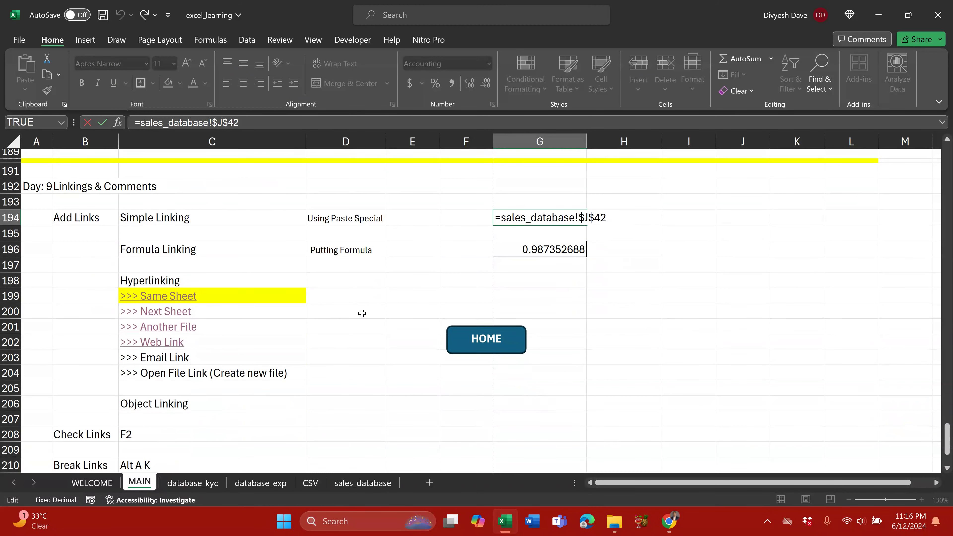
pyautogui.press('Escape')
pyautogui.scroll(-2, 233, 351)
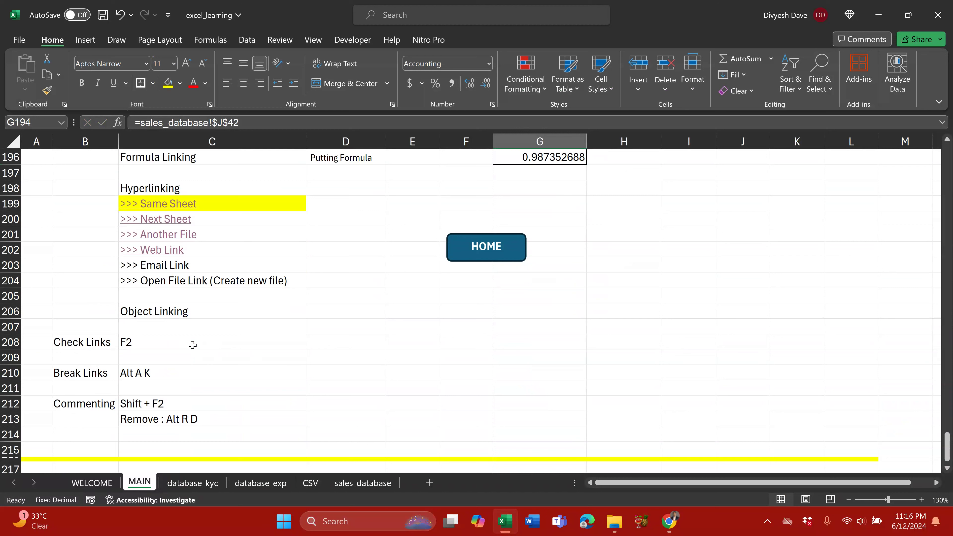
pyautogui.click(177, 374)
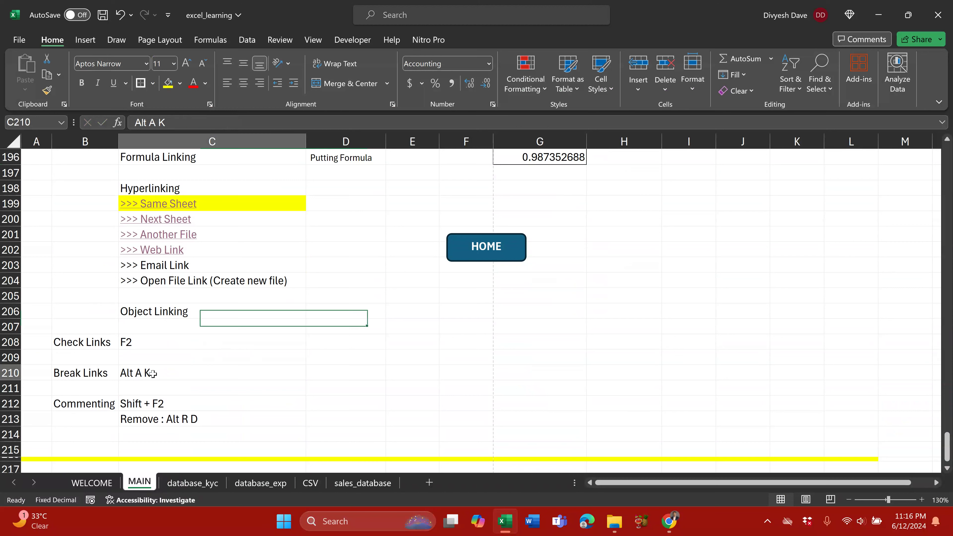
pyautogui.moveTo(89, 374); pyautogui.dragTo(169, 374)
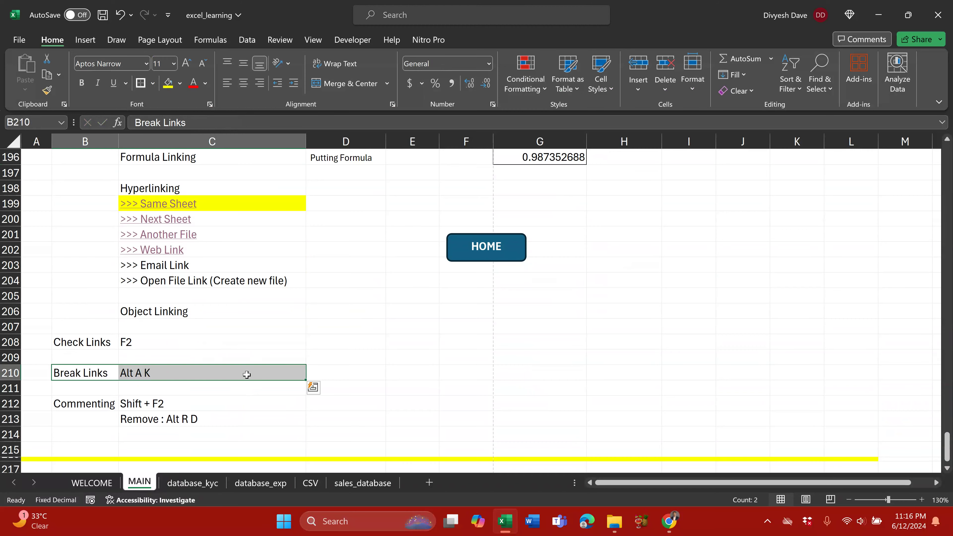
pyautogui.scroll(1, 247, 374)
pyautogui.scroll(1, 506, 217)
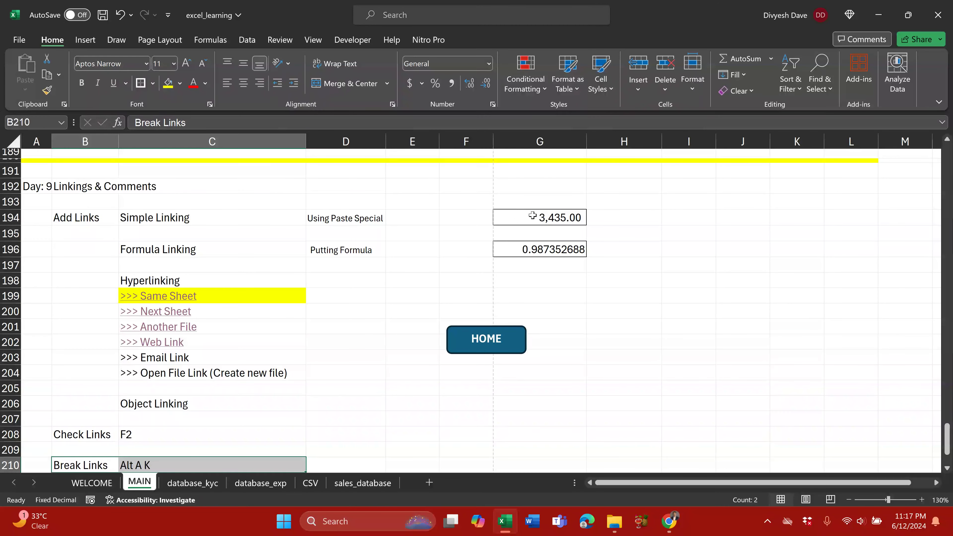
pyautogui.click(521, 216)
# Step: Open Financials Sample Data.xlsx from the FinancialsSampleData folder to show its Financials sheet
pyautogui.write('=')
pyautogui.hotkey('alt', 'Tab')
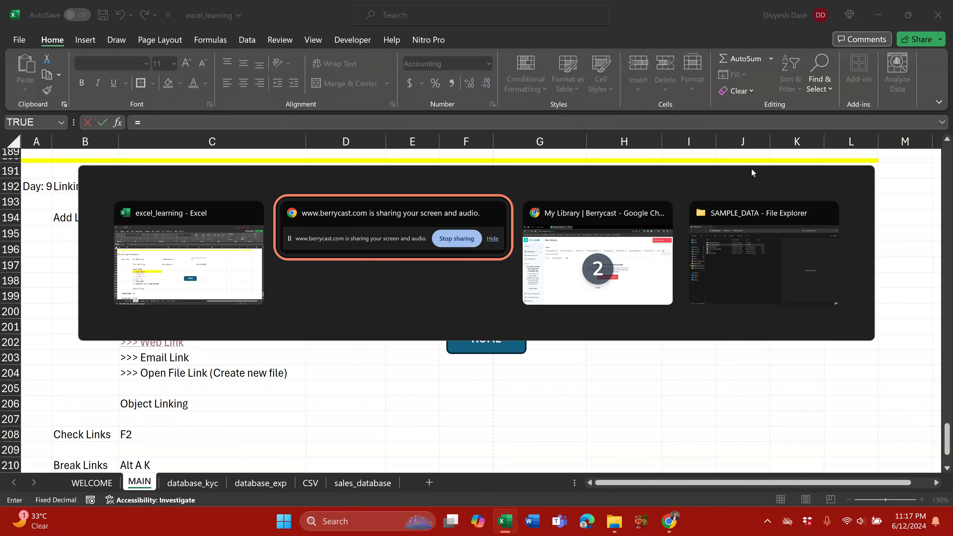
pyautogui.press('Tab')
pyautogui.press('Tab')
pyautogui.press('Tab')
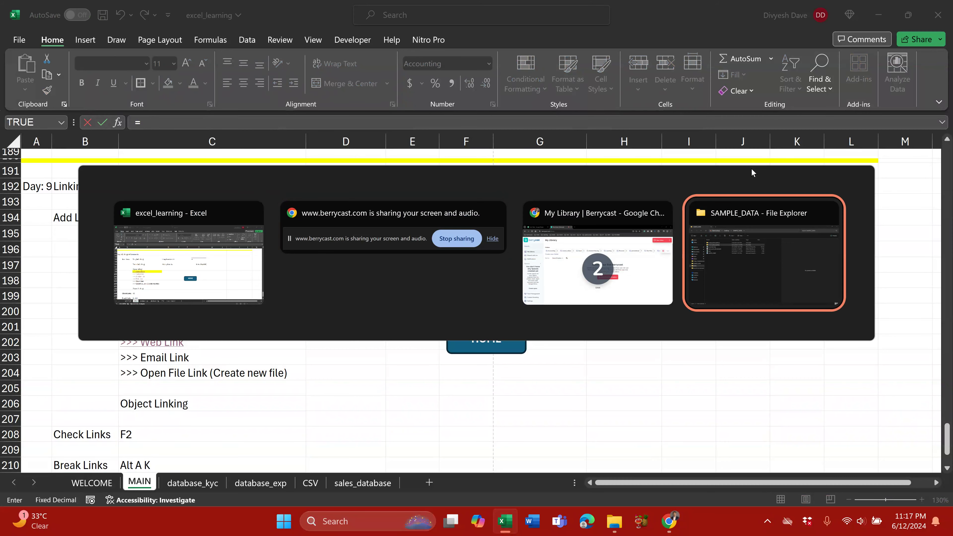
pyautogui.click(614, 521)
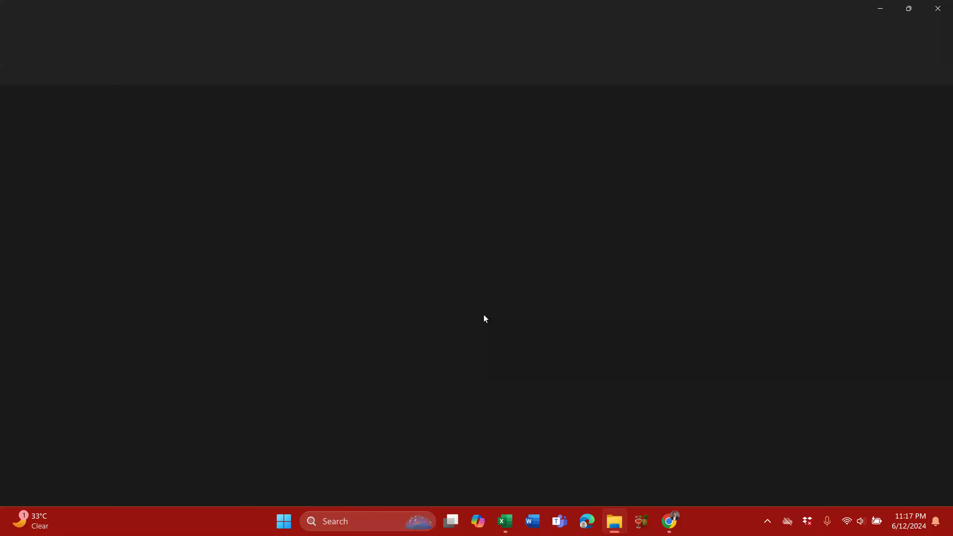
pyautogui.doubleClick(165, 126)
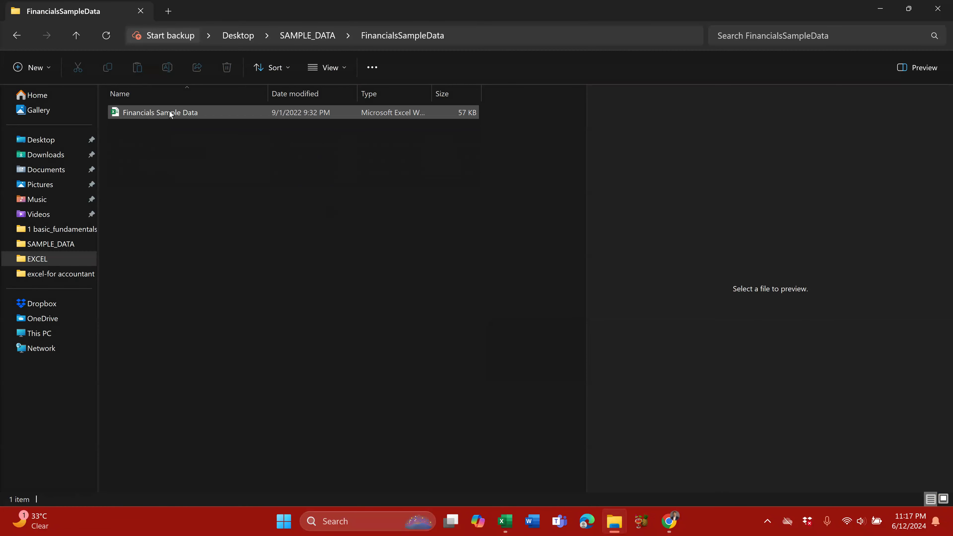
pyautogui.doubleClick(169, 112)
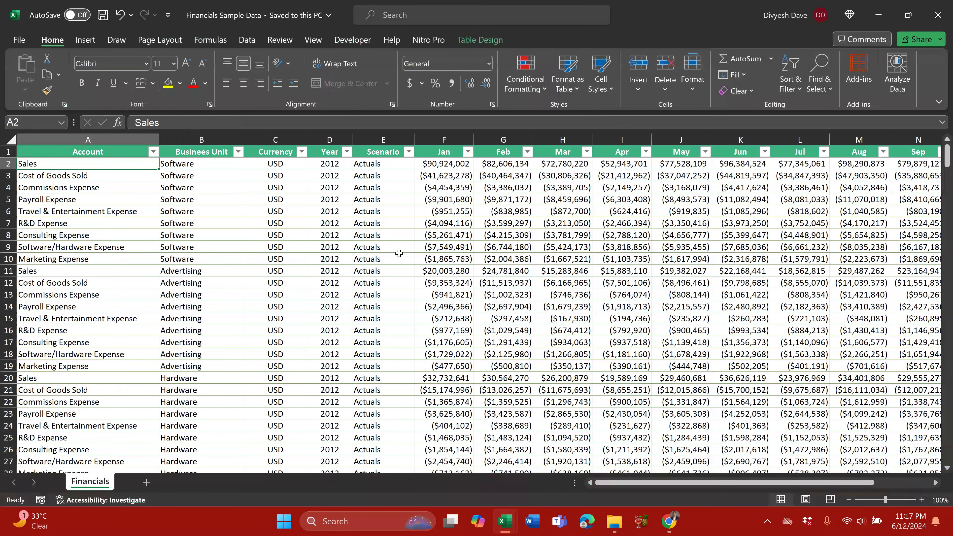
# Step: Add an AutoSum total for the Dec column below the Financials table
pyautogui.click(337, 242)
pyautogui.hotkey('ctrl', 'Down')
pyautogui.press('Down')
pyautogui.press('Down')
pyautogui.press('Down')
pyautogui.press('Down')
pyautogui.press('Down')
pyautogui.press('Up')
pyautogui.press('Up')
pyautogui.press('Up')
pyautogui.press('Right')
pyautogui.press('Right')
pyautogui.press('Right')
pyautogui.press('Right')
pyautogui.press('Right')
pyautogui.press('Right')
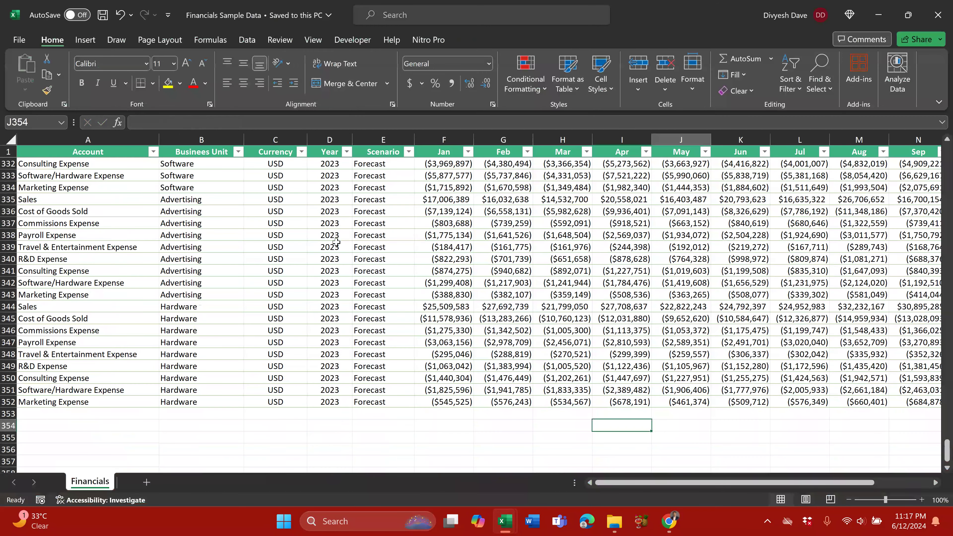
pyautogui.press('Right')
pyautogui.press('Right')
pyautogui.press('Right')
pyautogui.press('Right')
pyautogui.press('Right')
pyautogui.press('Right')
pyautogui.press('Right')
pyautogui.press('Right')
pyautogui.press('Right')
pyautogui.press('Right')
pyautogui.press('Right')
pyautogui.press('Right')
pyautogui.press('Left')
pyautogui.press('Left')
pyautogui.press('Left')
pyautogui.press('Left')
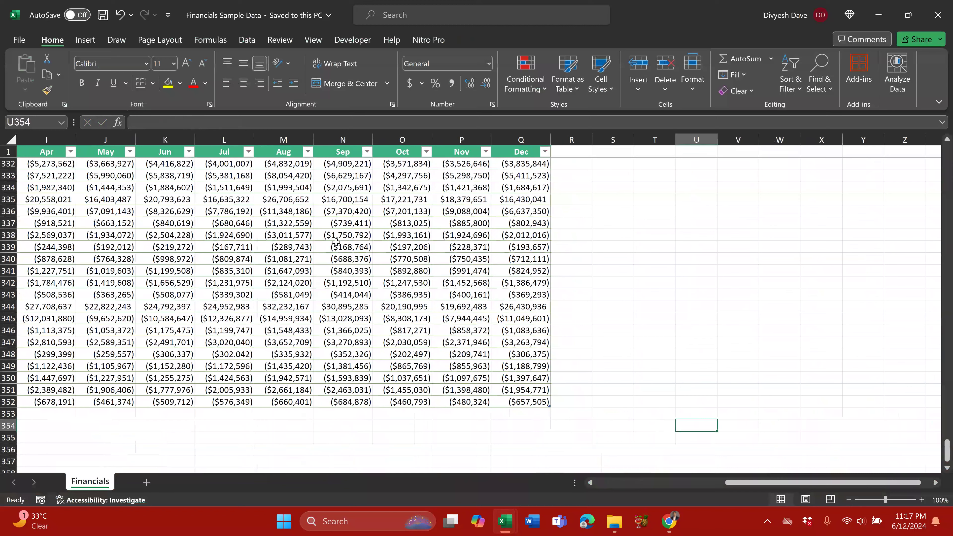
pyautogui.press('Up')
pyautogui.press('Left')
pyautogui.hotkey('alt', '=')
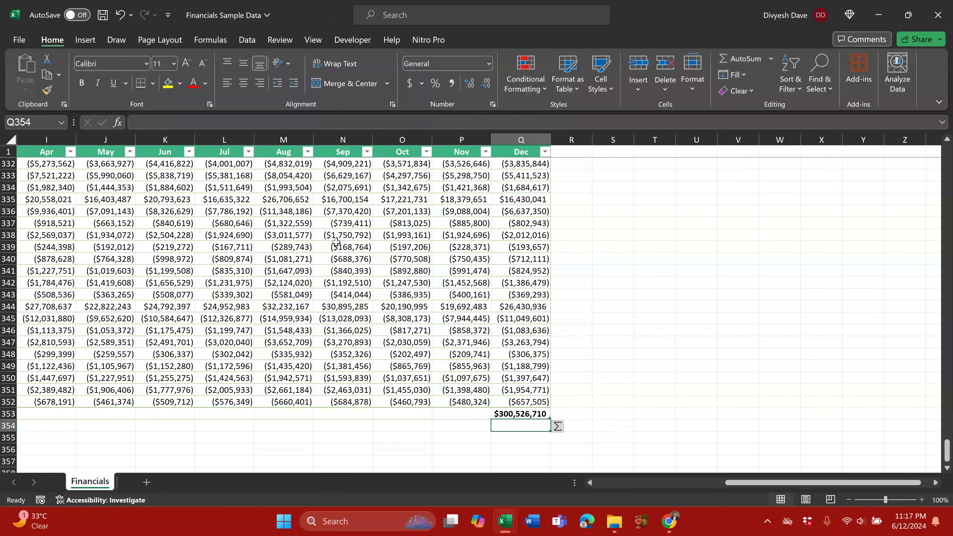
# Step: Link MAIN's G194 to the Dec total Q353 (300,526,709.65) and save excel_learning
pyautogui.hotkey('alt', 'Tab')
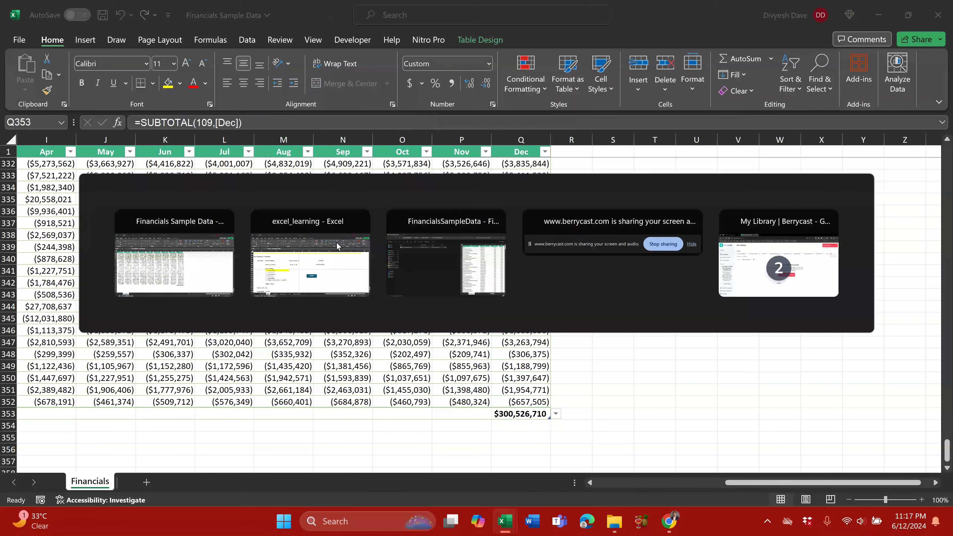
pyautogui.write('=')
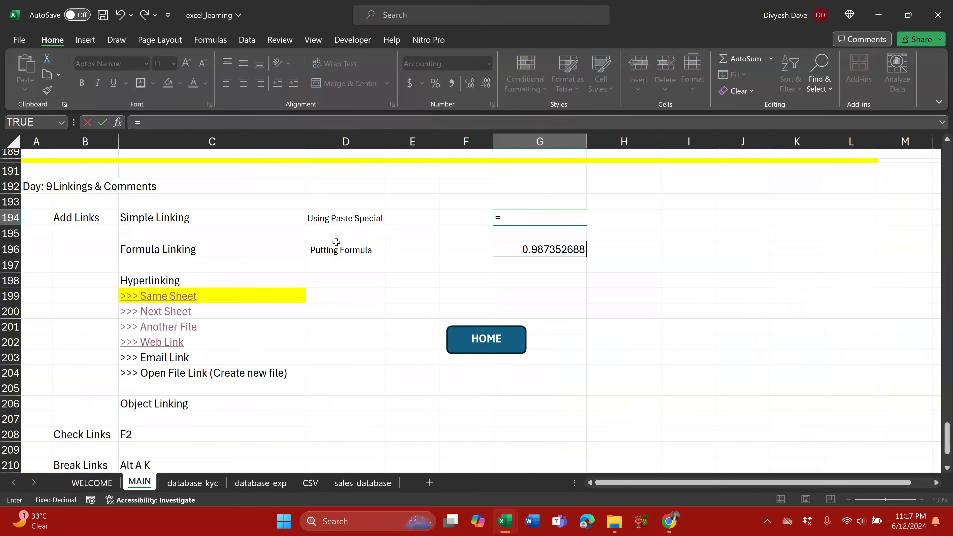
pyautogui.hotkey('alt', 'Tab')
pyautogui.click(503, 415)
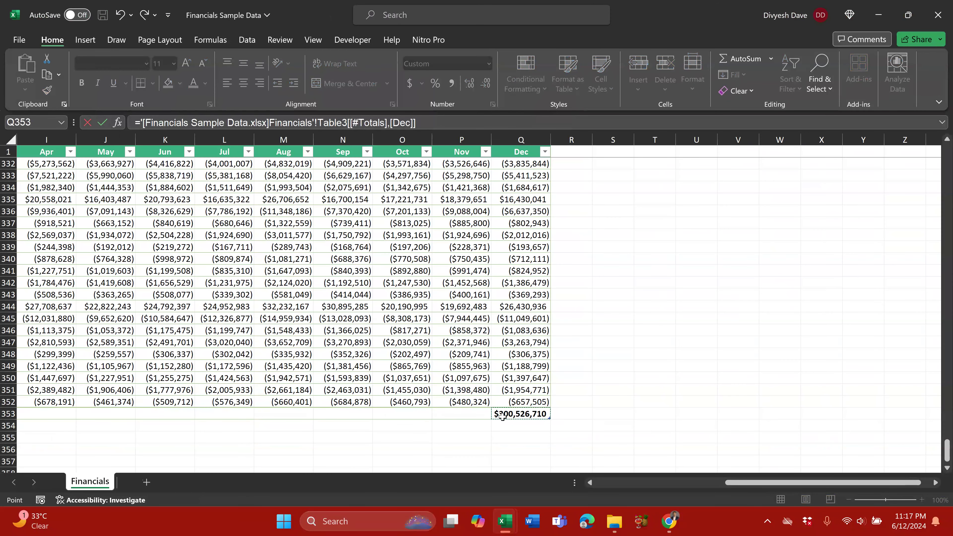
pyautogui.press('Return')
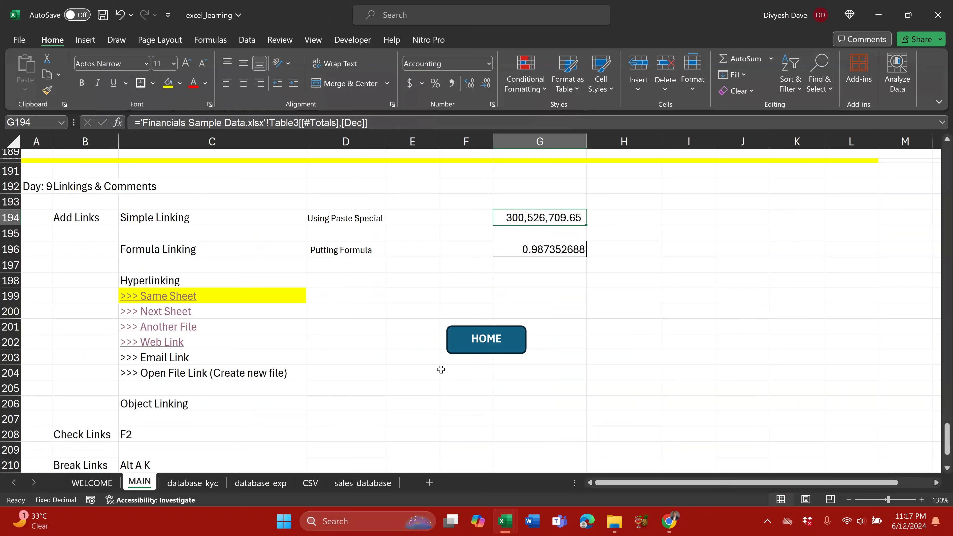
pyautogui.hotkey('ctrl', 's')
pyautogui.click(406, 213)
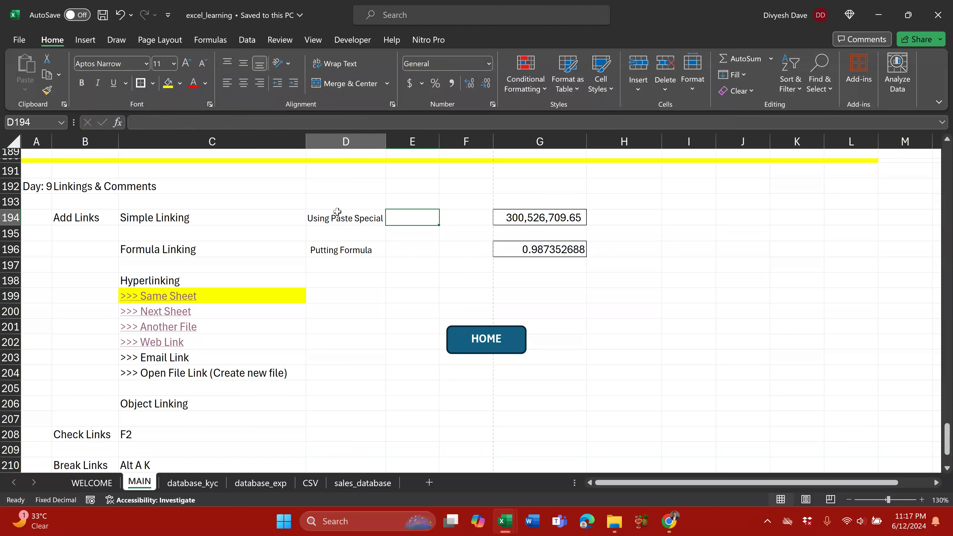
pyautogui.moveTo(334, 215); pyautogui.dragTo(527, 213)
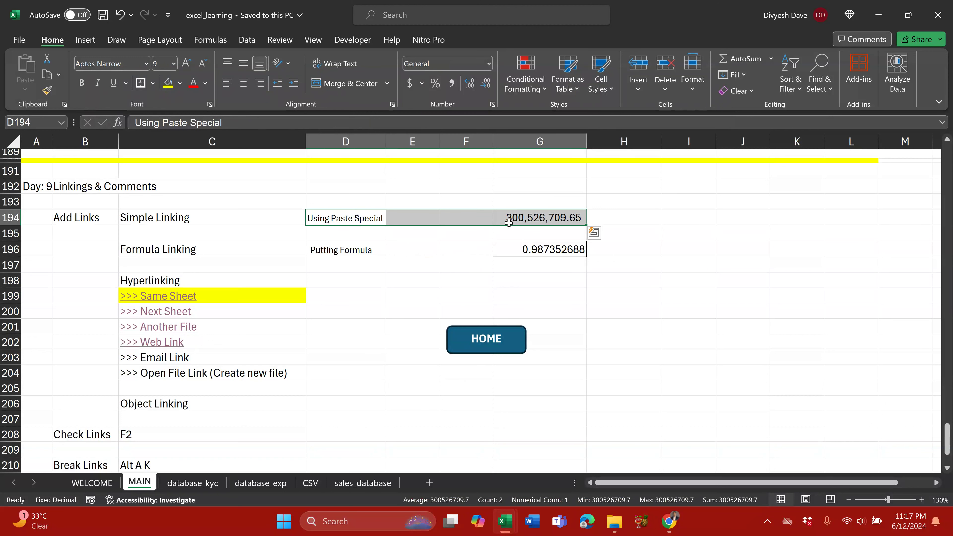
pyautogui.click(533, 213)
pyautogui.press('F2')
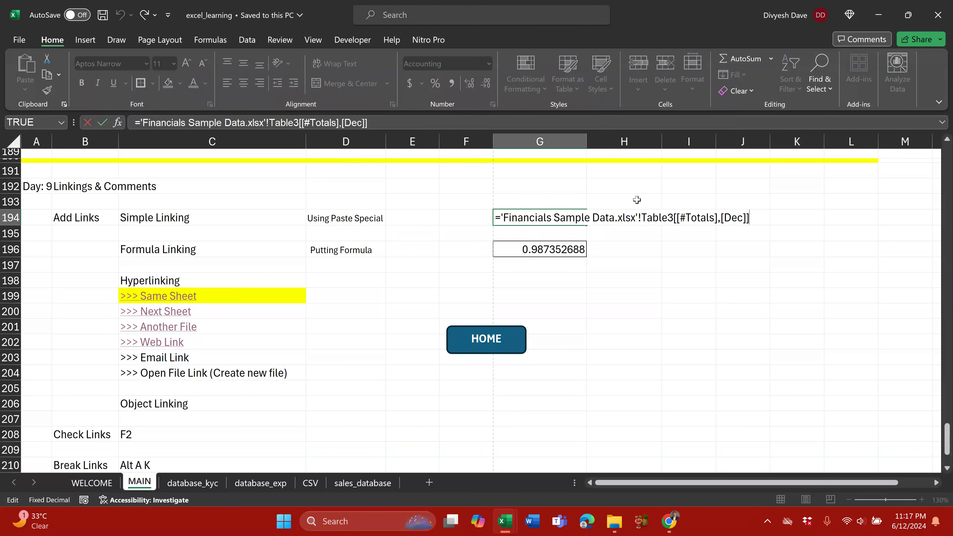
pyautogui.press('Escape')
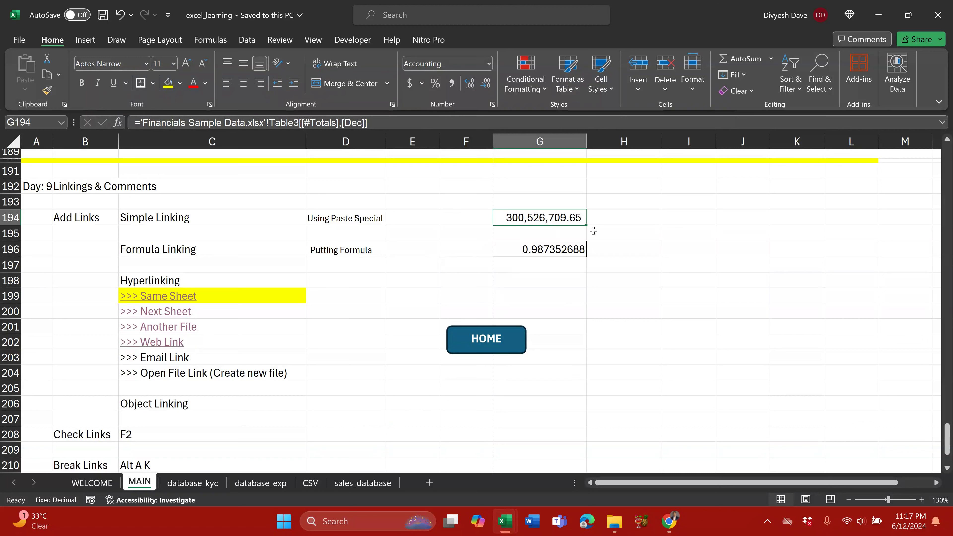
pyautogui.press('F2')
pyautogui.write('0')
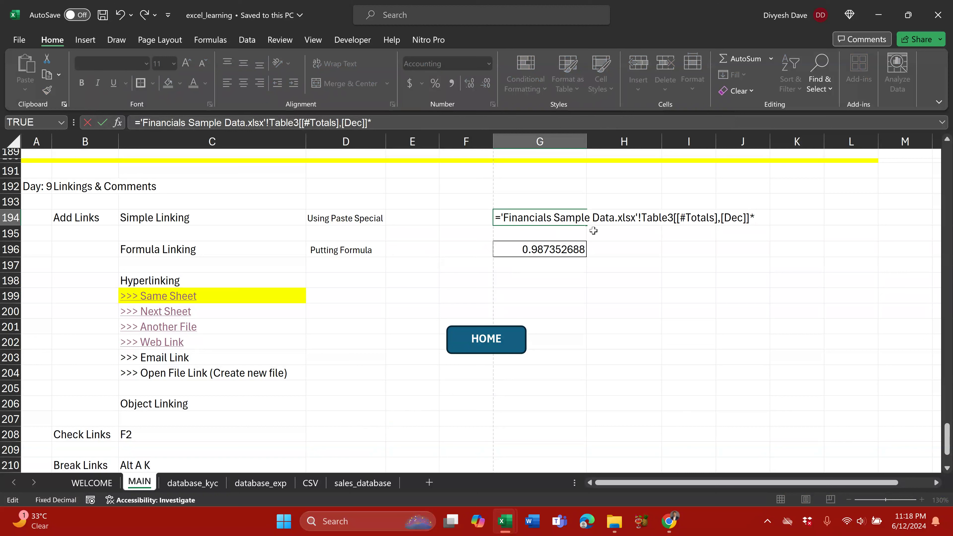
pyautogui.press('Return')
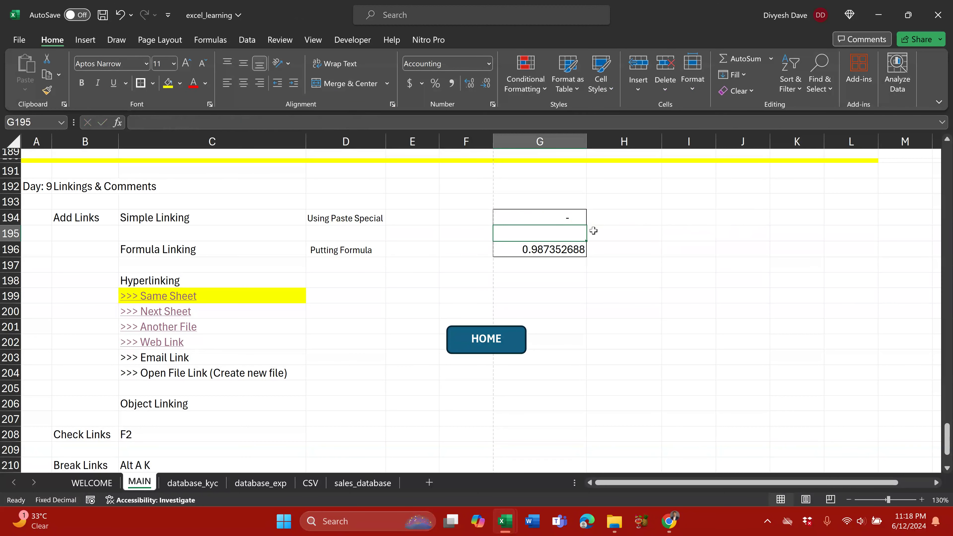
pyautogui.press('Up')
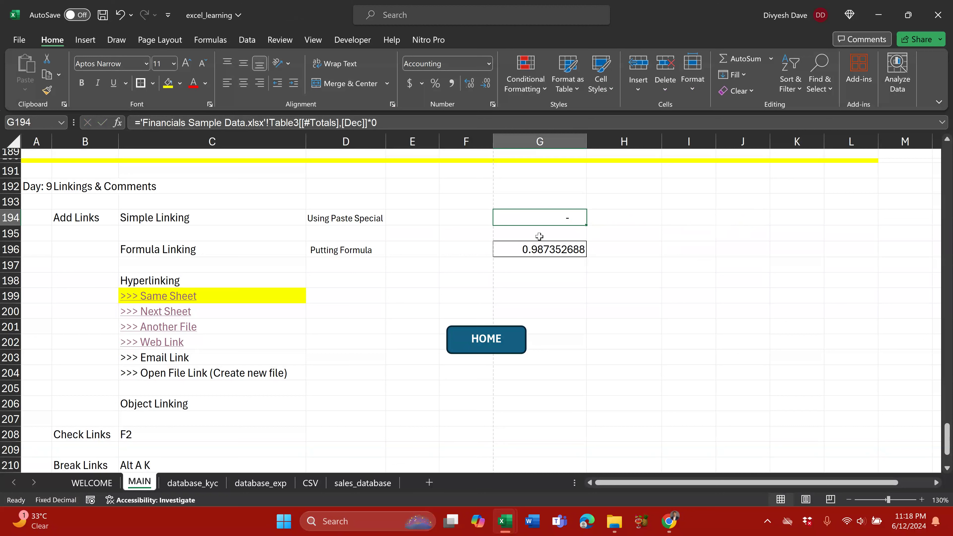
pyautogui.press('F2')
pyautogui.press('BackSpace')
pyautogui.press('Return')
pyautogui.press('Return')
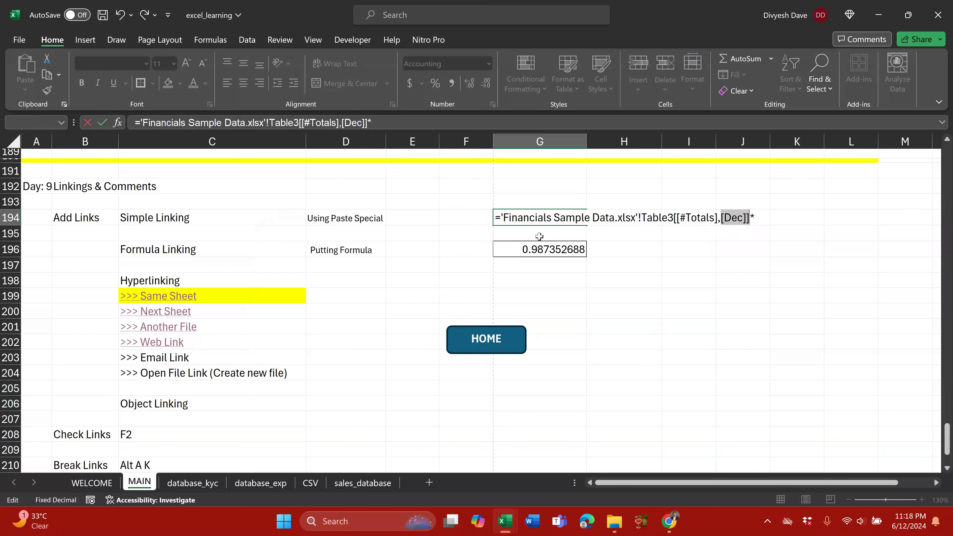
pyautogui.press('BackSpace')
pyautogui.press('Return')
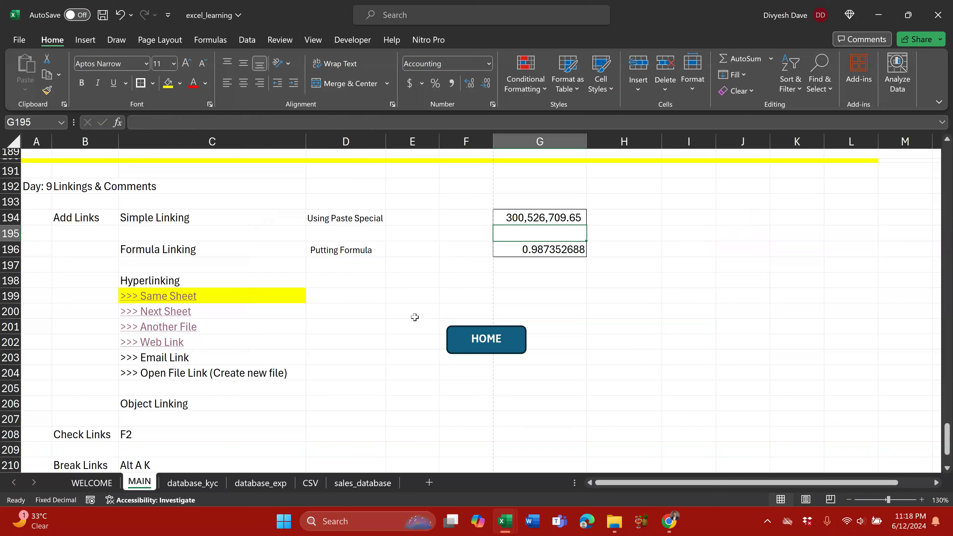
pyautogui.click(248, 40)
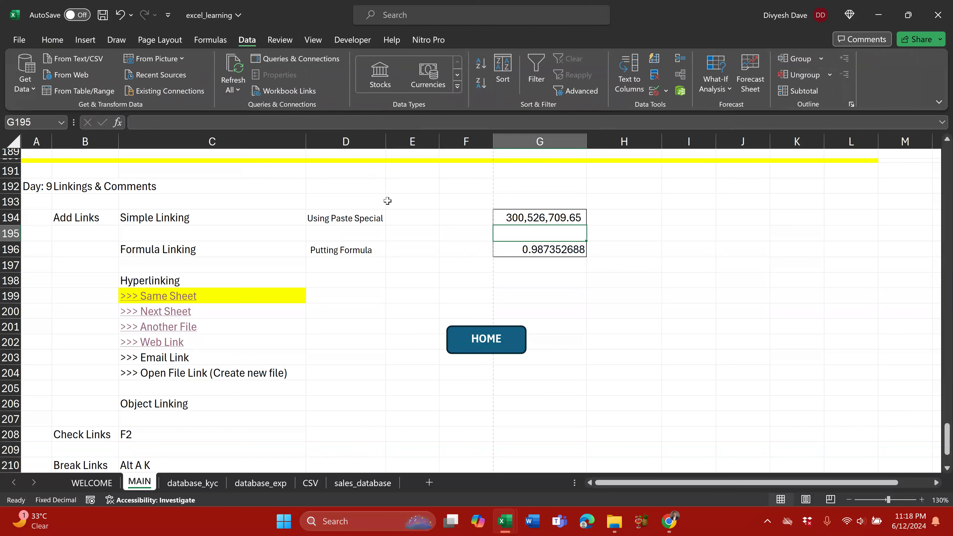
# Step: Break all links to Financials Sample Data.xlsx in Workbook Links and close the pane
pyautogui.press('a')
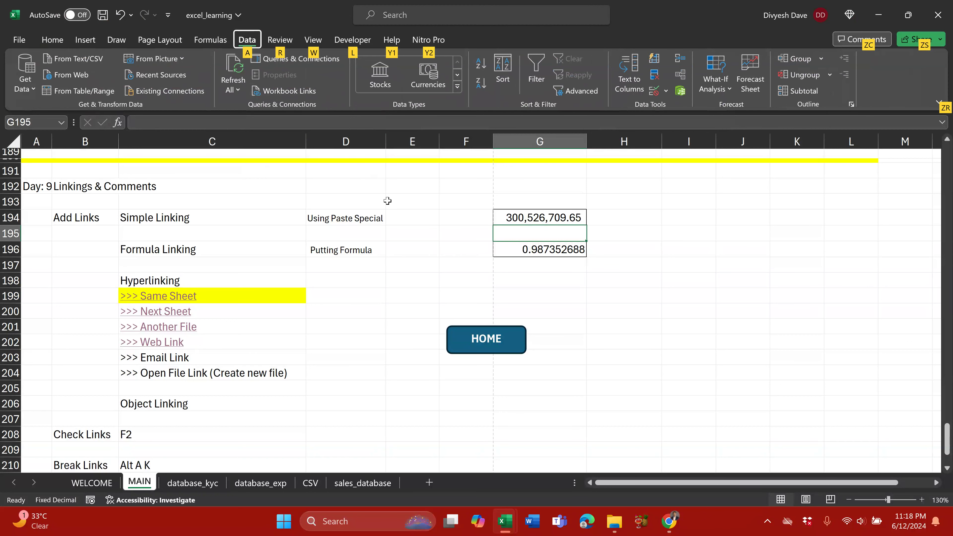
pyautogui.press('k')
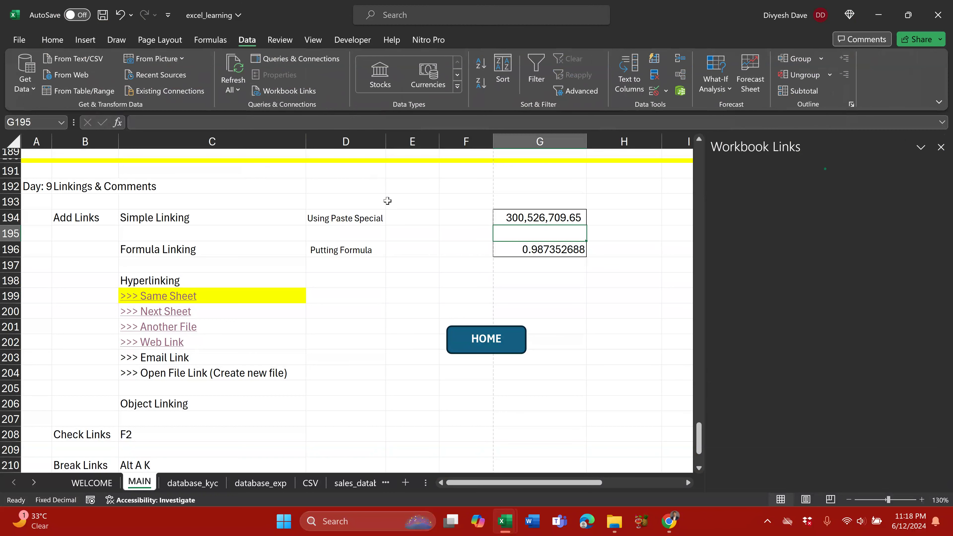
pyautogui.scroll(-3, 173, 371)
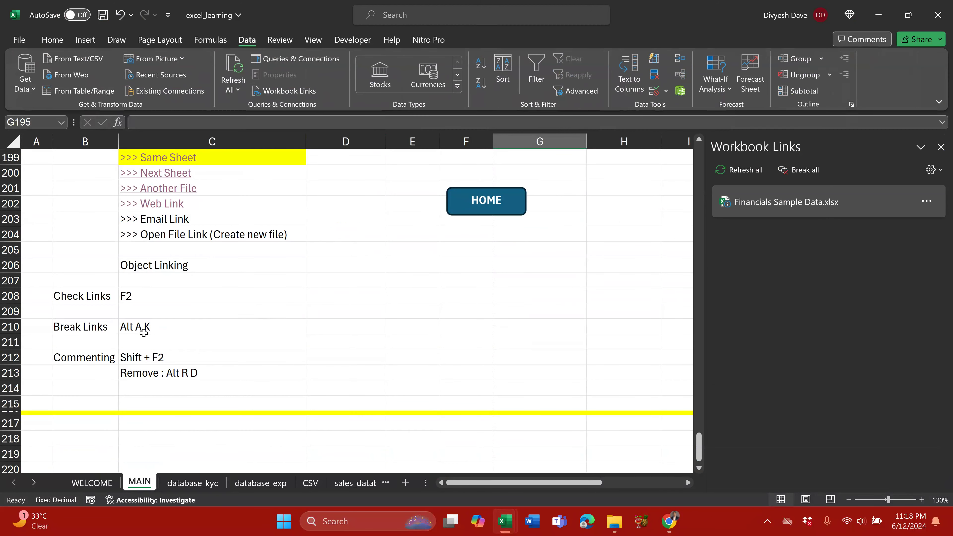
pyautogui.click(806, 170)
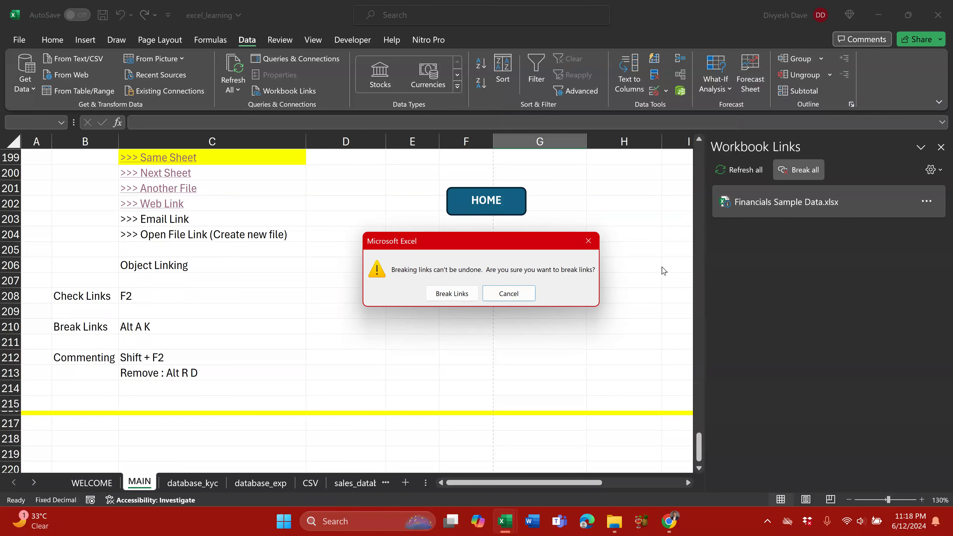
pyautogui.click(464, 291)
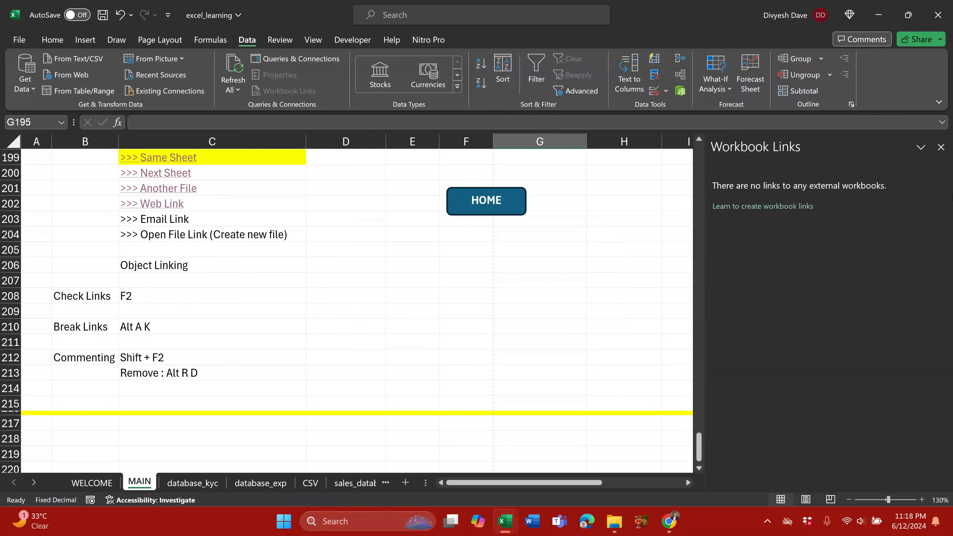
pyautogui.click(941, 147)
pyautogui.scroll(5, 488, 285)
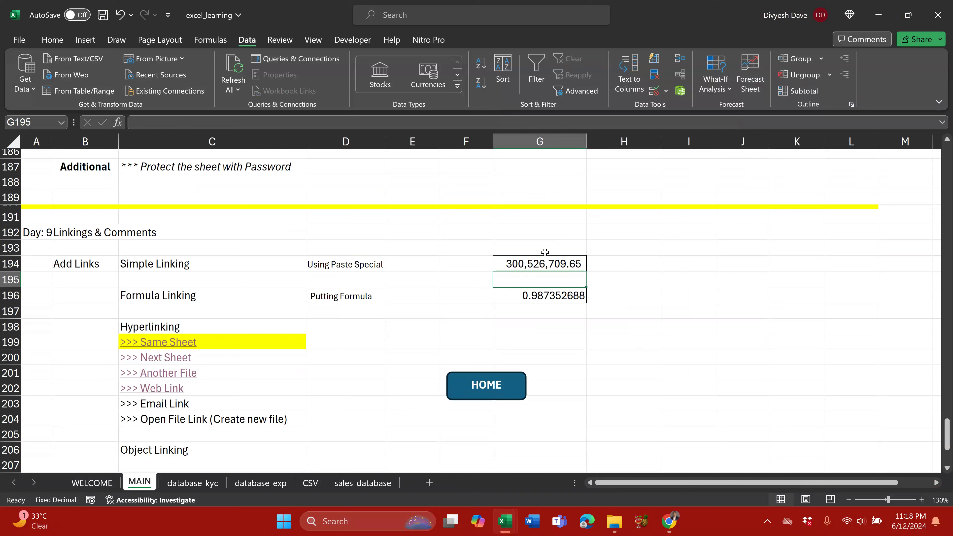
pyautogui.click(544, 264)
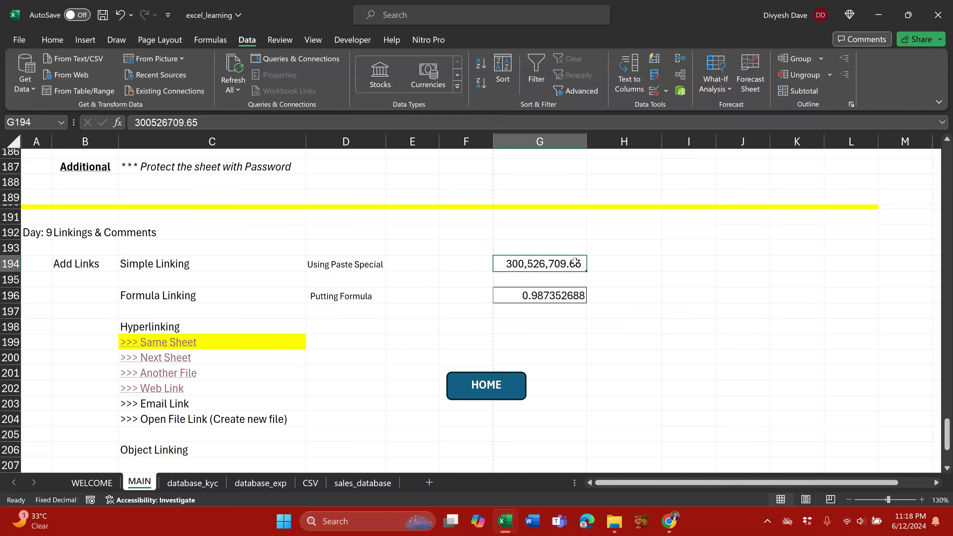
pyautogui.scroll(-4, 356, 264)
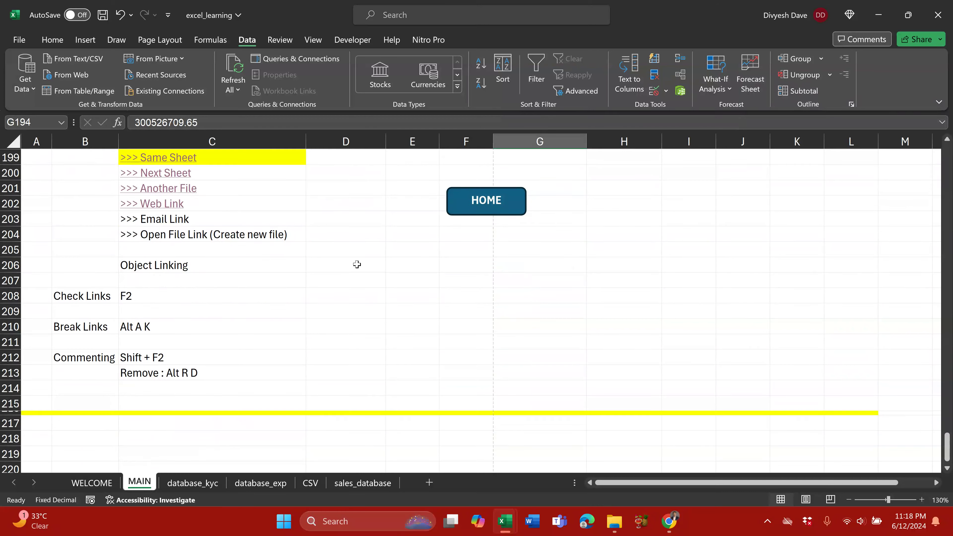
pyautogui.scroll(1, 242, 340)
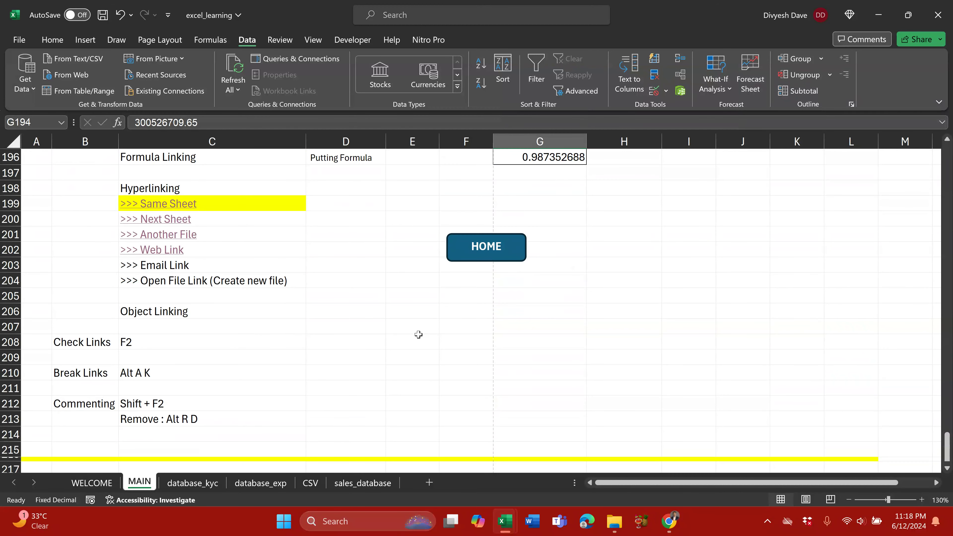
pyautogui.scroll(1, 419, 334)
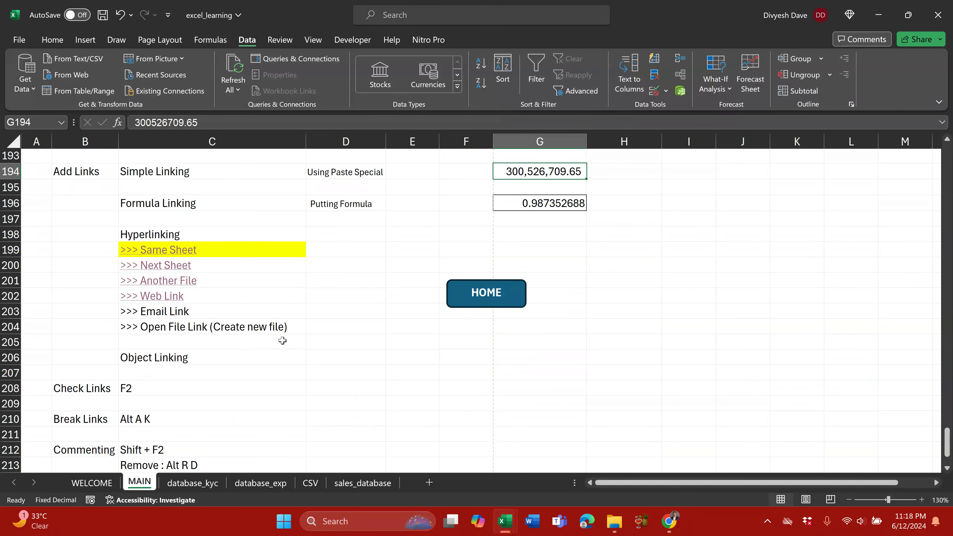
pyautogui.scroll(-2, 280, 344)
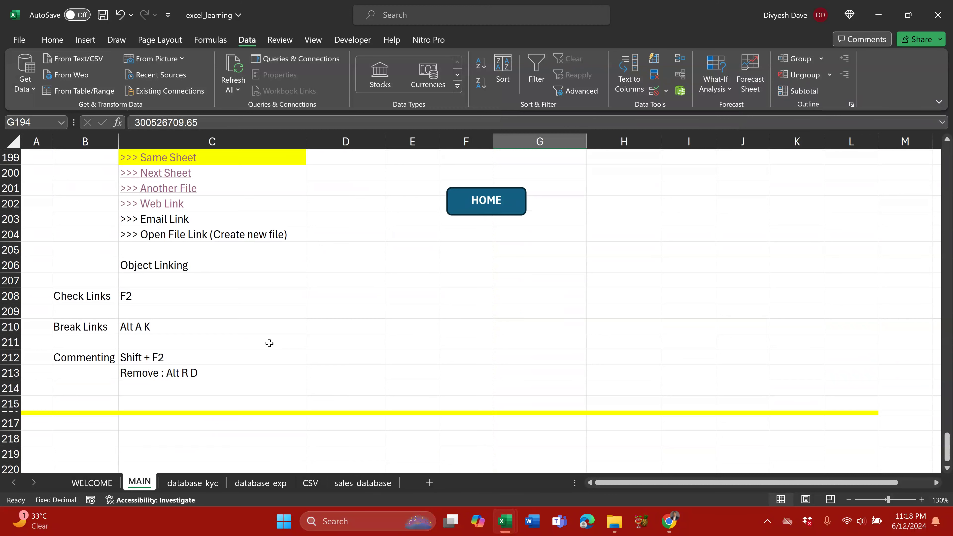
pyautogui.scroll(1, 270, 341)
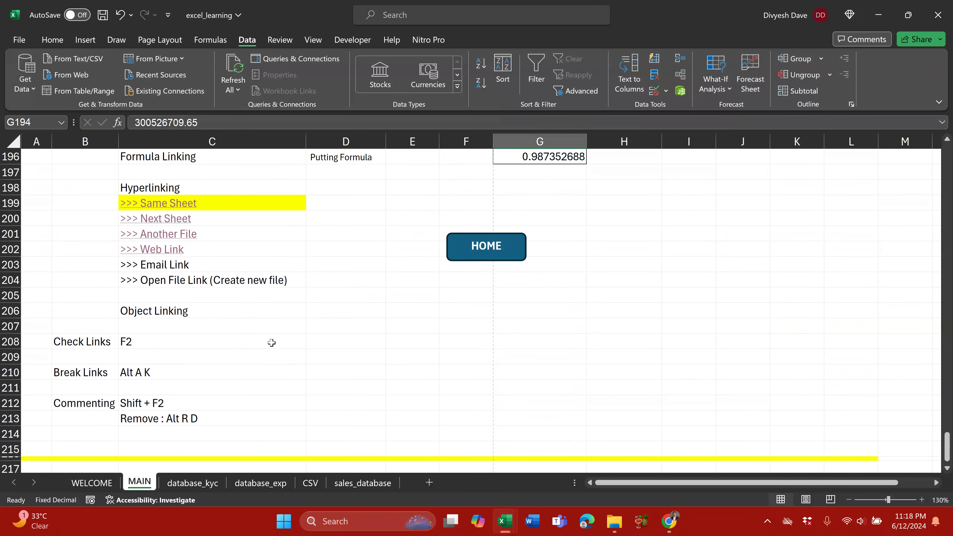
pyautogui.scroll(-1, 259, 346)
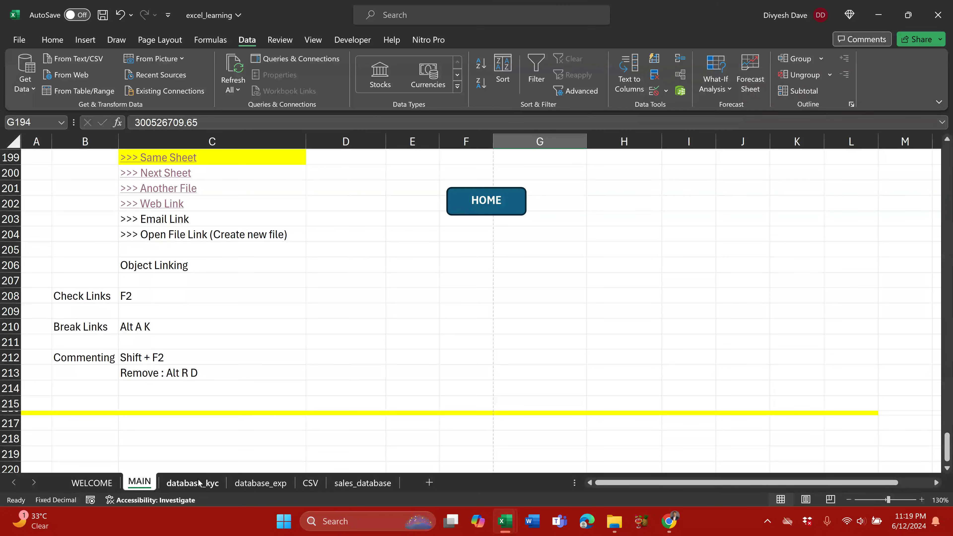
# Step: On sales_database, clear the totals and lists below the table, including E54
pyautogui.click(202, 483)
pyautogui.scroll(-2, 525, 307)
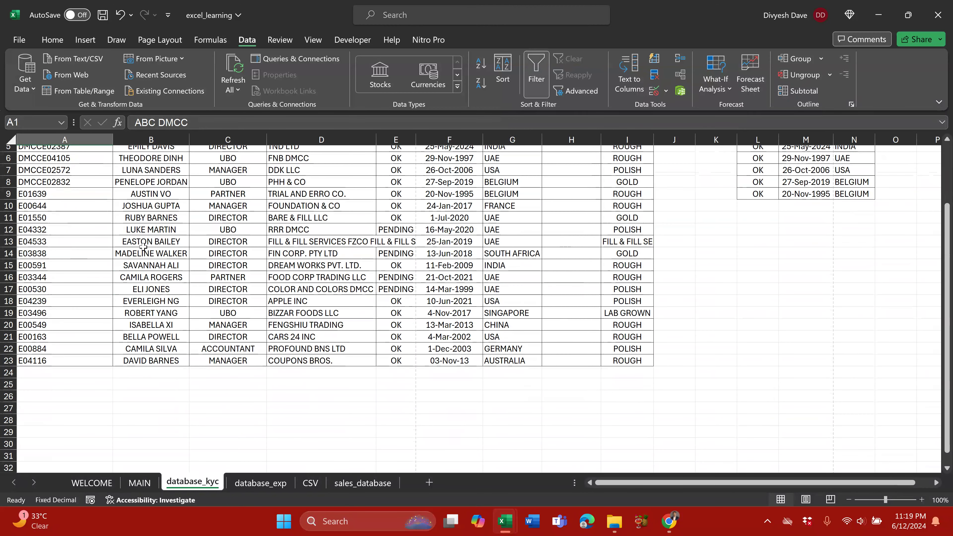
pyautogui.scroll(2, 498, 307)
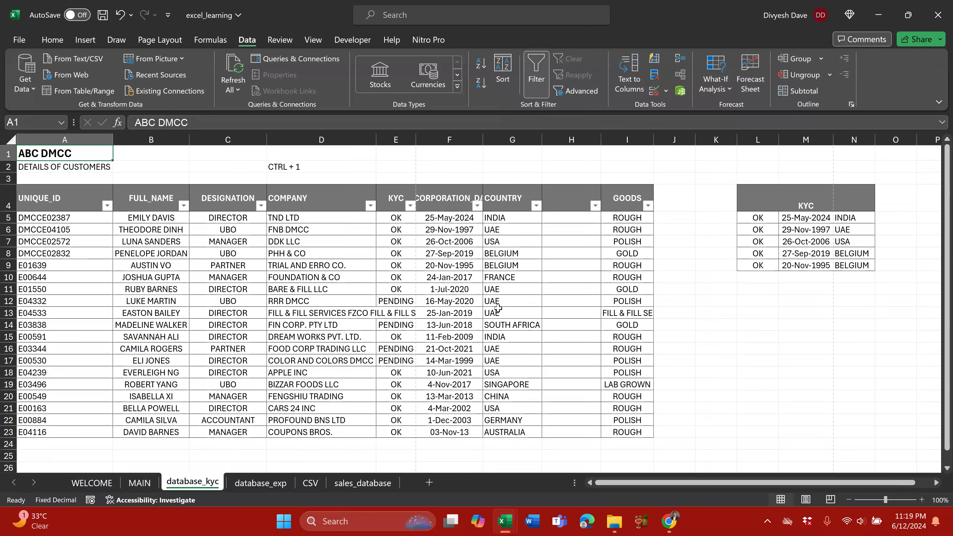
pyautogui.hotkey('ctrl', 'pagedown')
pyautogui.click(362, 483)
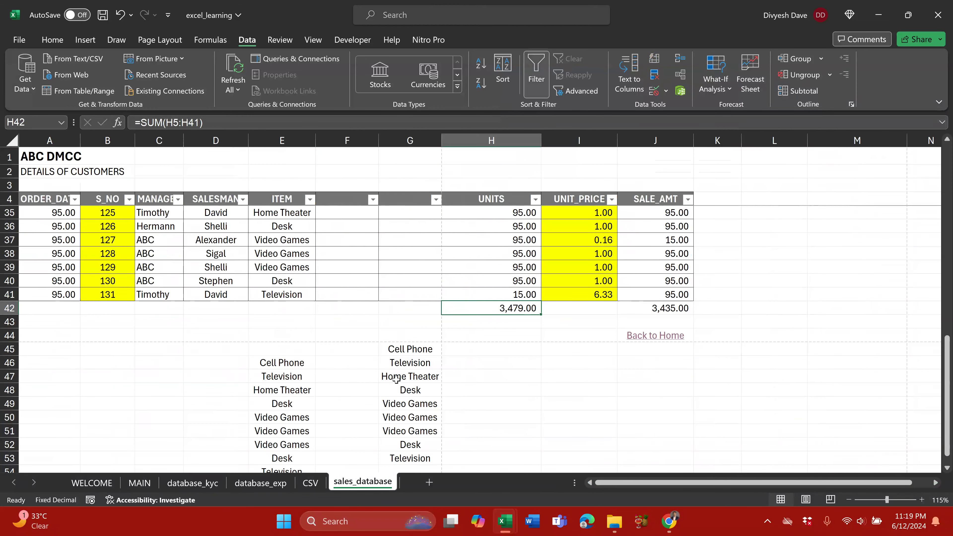
pyautogui.scroll(2, 285, 361)
pyautogui.moveTo(210, 403); pyautogui.dragTo(413, 404)
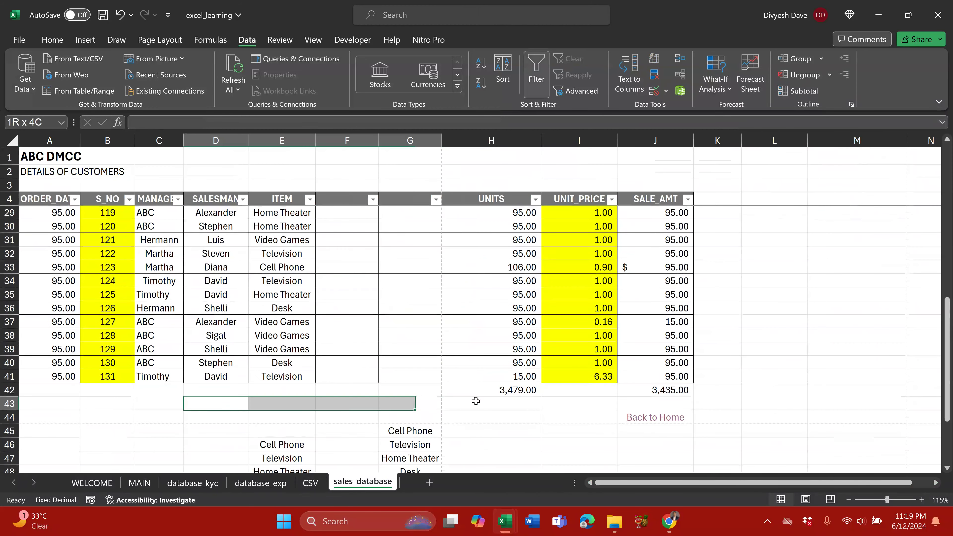
pyautogui.moveTo(476, 401); pyautogui.dragTo(699, 477)
pyautogui.press('Delete')
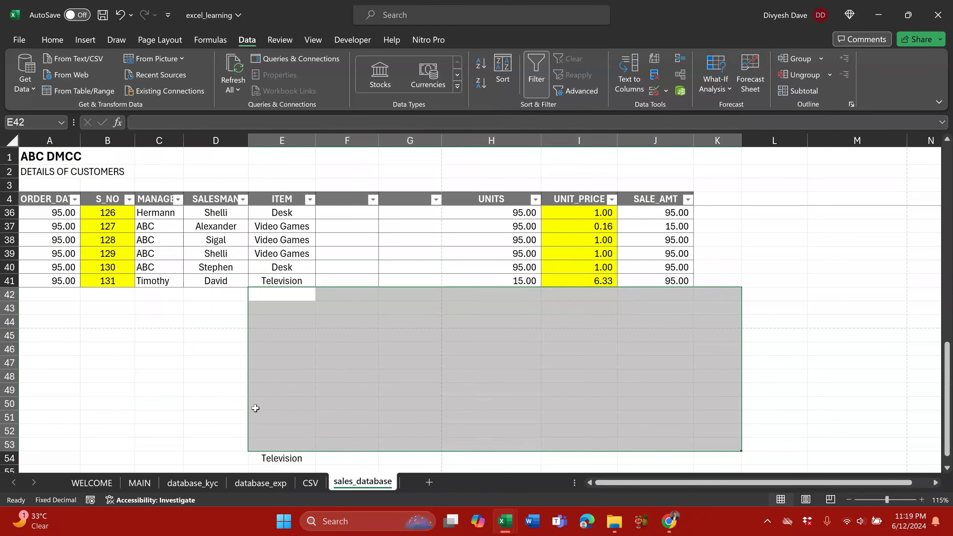
pyautogui.moveTo(216, 403); pyautogui.dragTo(347, 460)
pyautogui.press('Delete')
pyautogui.scroll(1, 288, 288)
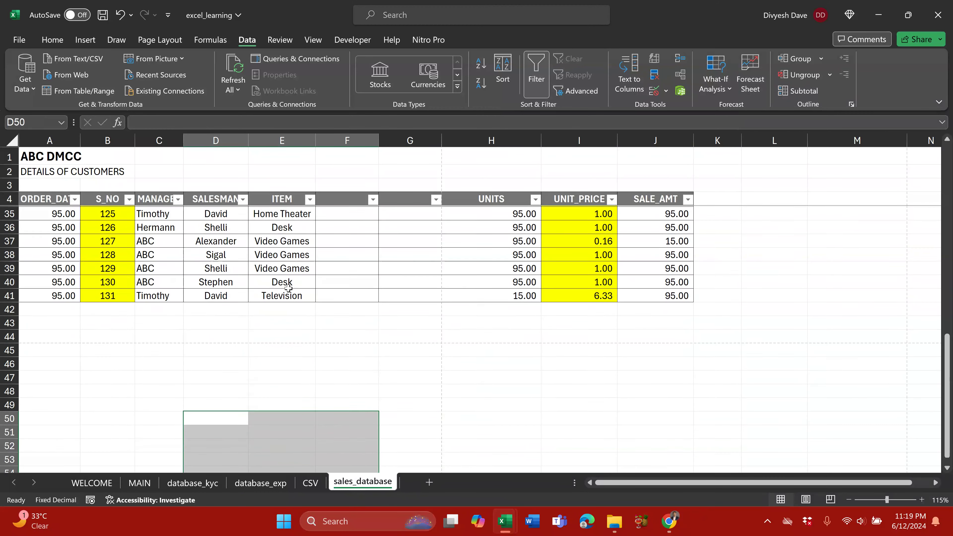
pyautogui.scroll(5, 288, 289)
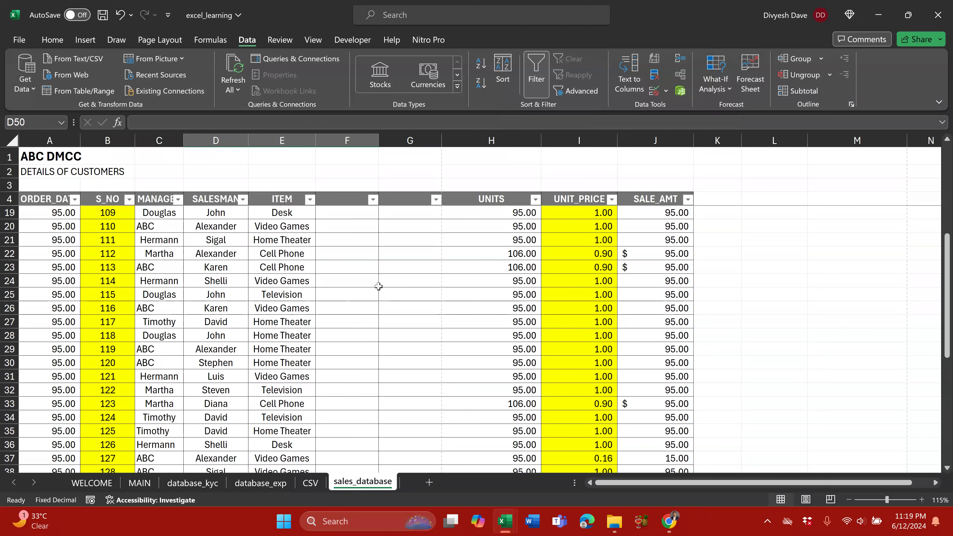
# Step: Left-align the manager names in column C
pyautogui.click(166, 140)
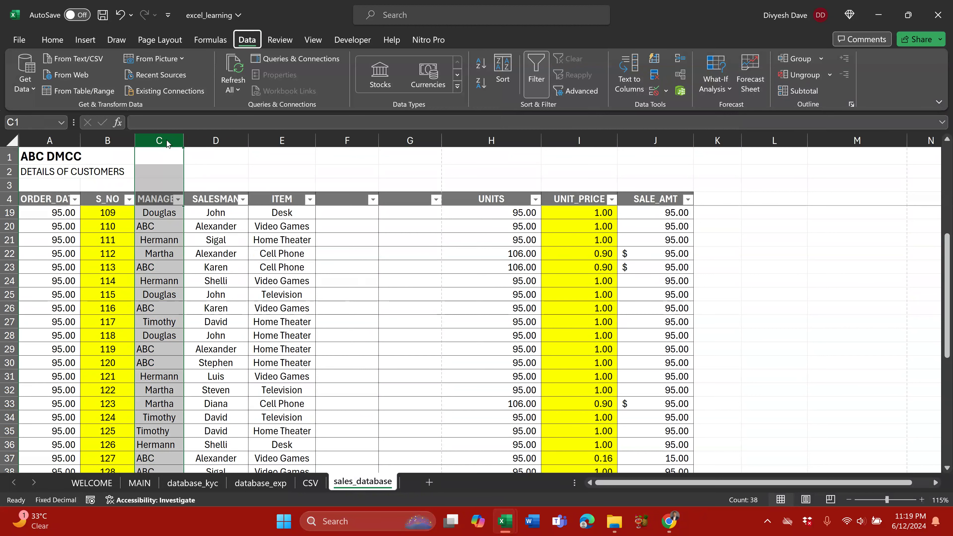
pyautogui.press('alt')
pyautogui.press('h')
pyautogui.press('a')
pyautogui.press('l')
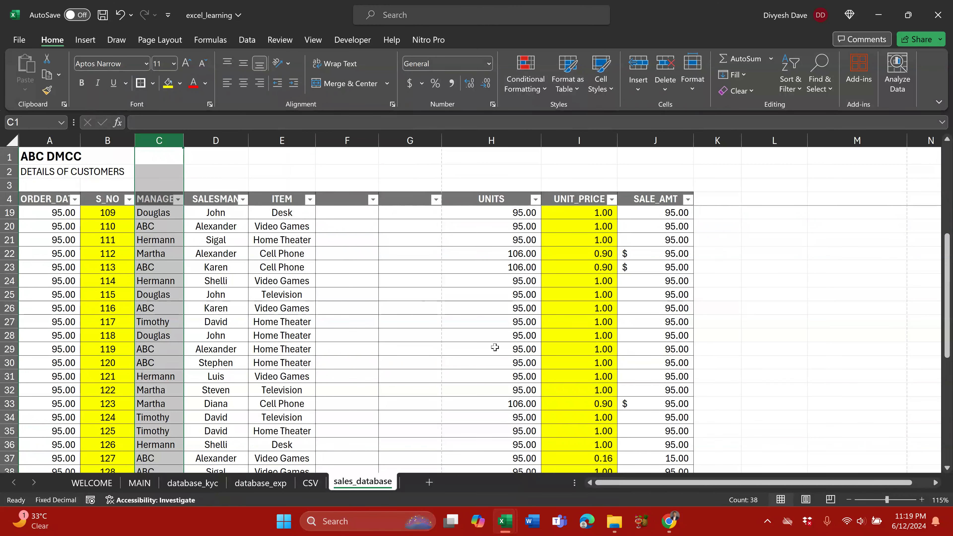
# Step: Colour the text of the row 31 record red
pyautogui.scroll(-2, 494, 347)
pyautogui.click(102, 320)
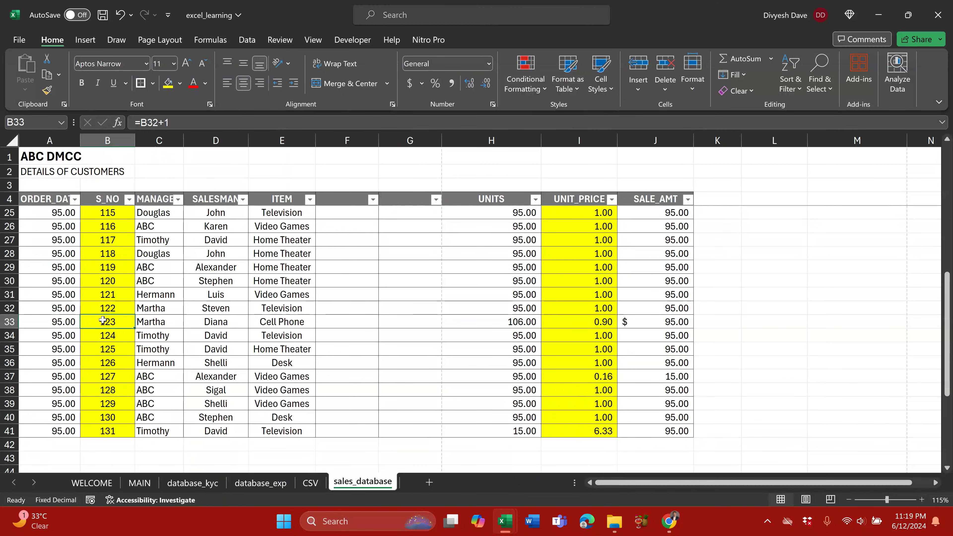
pyautogui.moveTo(52, 293); pyautogui.dragTo(640, 293)
pyautogui.click(198, 87)
# Step: Add a new note to the Video Games cell E31
pyautogui.click(281, 294)
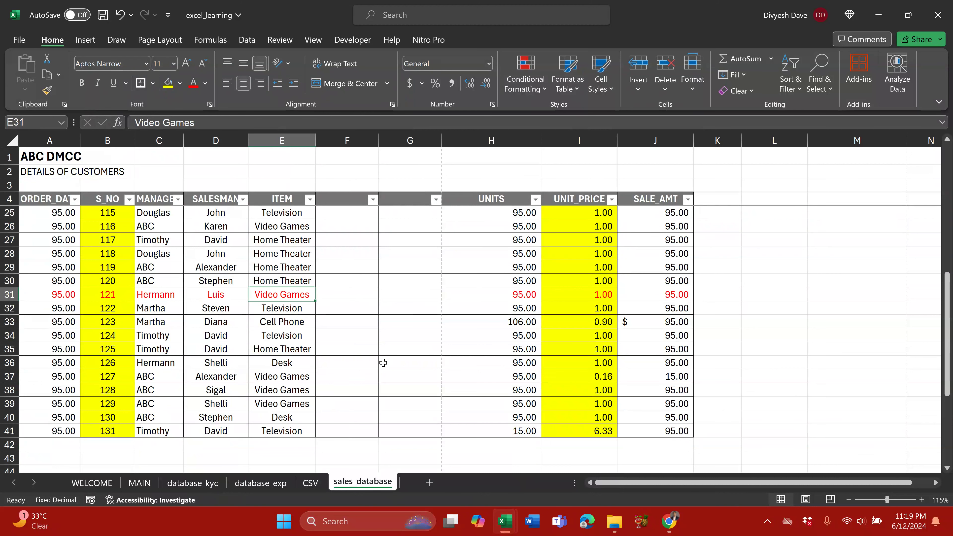
pyautogui.scroll(-2, 383, 363)
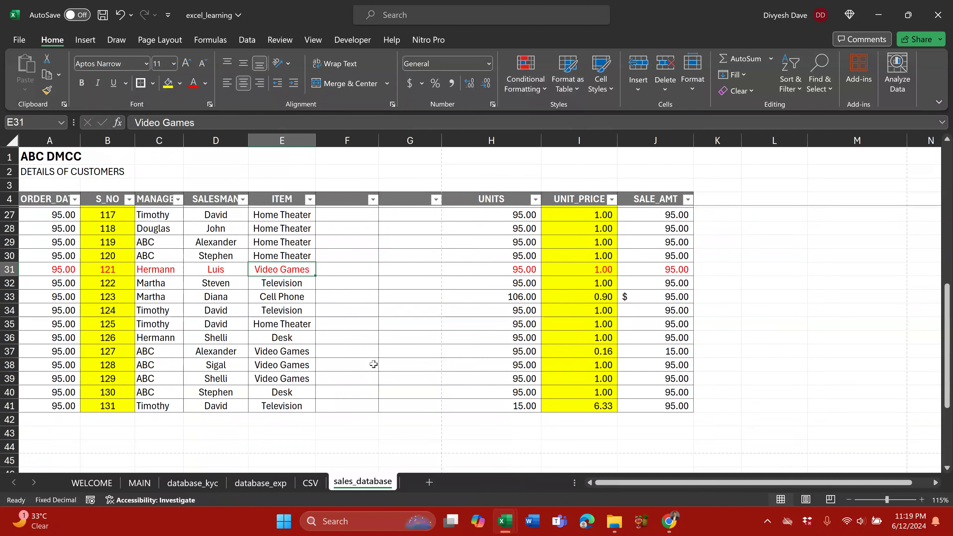
pyautogui.scroll(1, 338, 344)
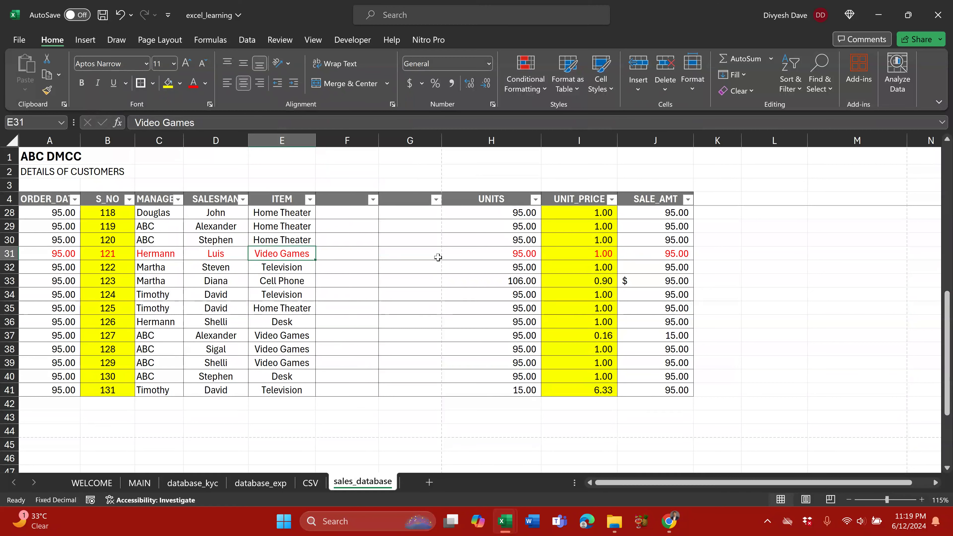
pyautogui.click(140, 483)
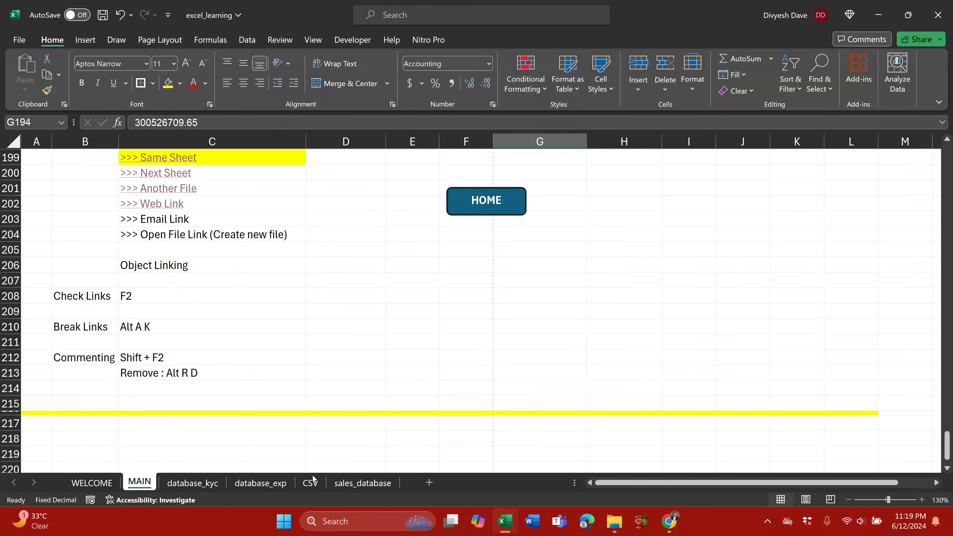
pyautogui.click(347, 485)
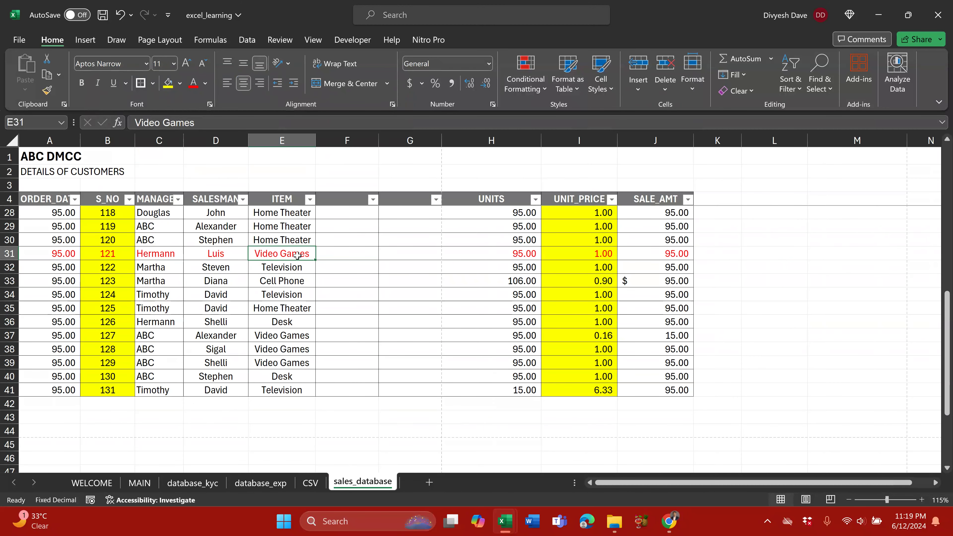
pyautogui.hotkey('shift', 'F2')
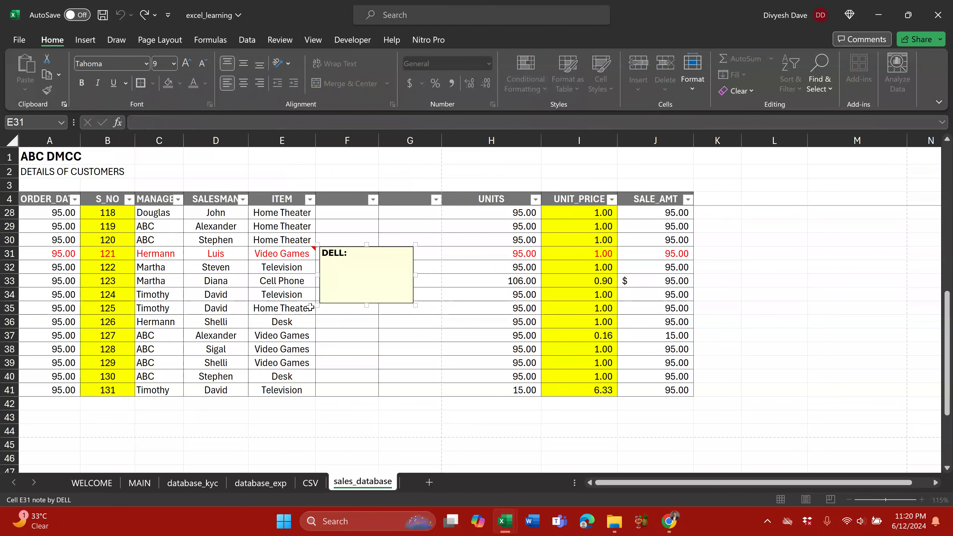
# Step: Replace the author label in the E31 note with the user's name
pyautogui.doubleClick(340, 254)
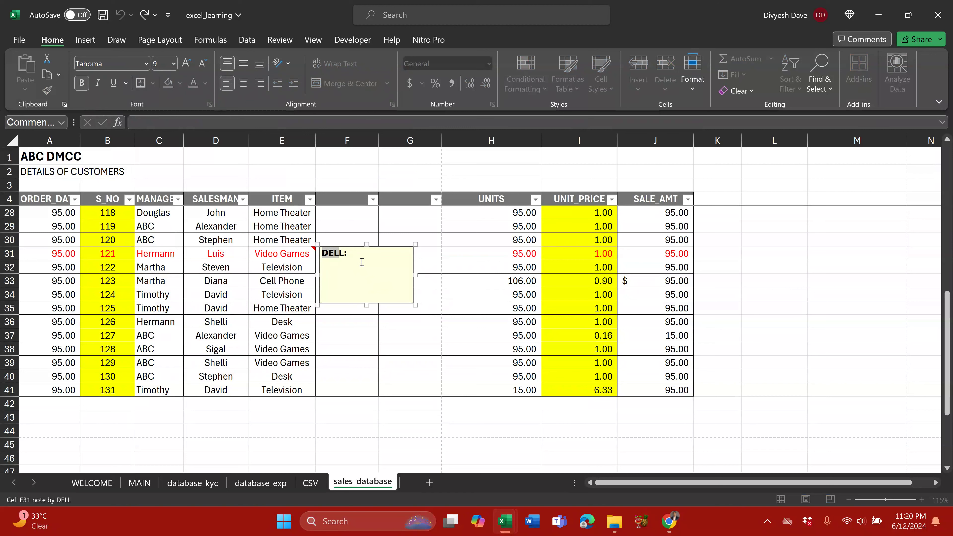
pyautogui.doubleClick(342, 254)
pyautogui.write('Admi:')
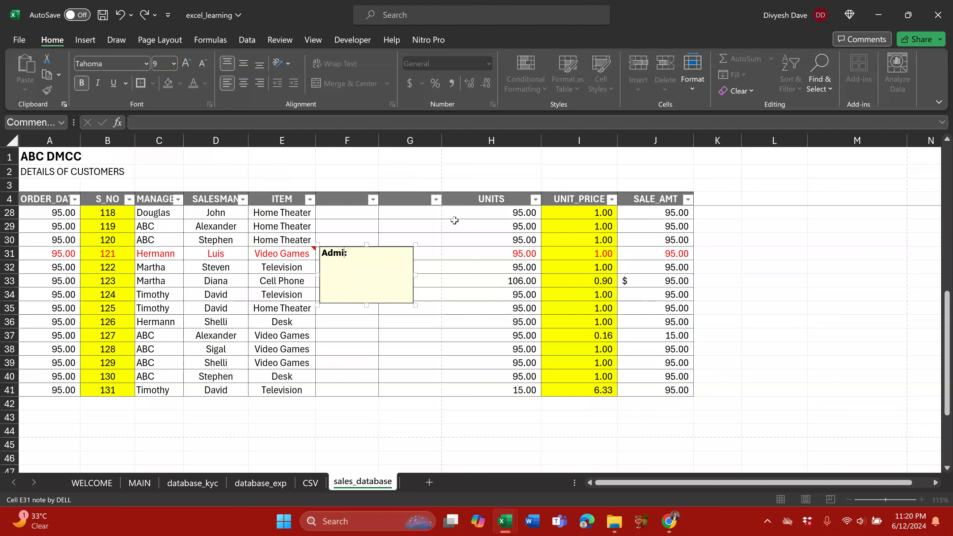
pyautogui.write('n')
pyautogui.press('BackSpace')
pyautogui.press('BackSpace')
pyautogui.press('BackSpace')
pyautogui.press('BackSpace')
pyautogui.press('BackSpace')
pyautogui.write('Divyesh')
# Step: Add 'This is only for reference purpsoe, Need to check and change the Item Name' to the note
pyautogui.press('Down')
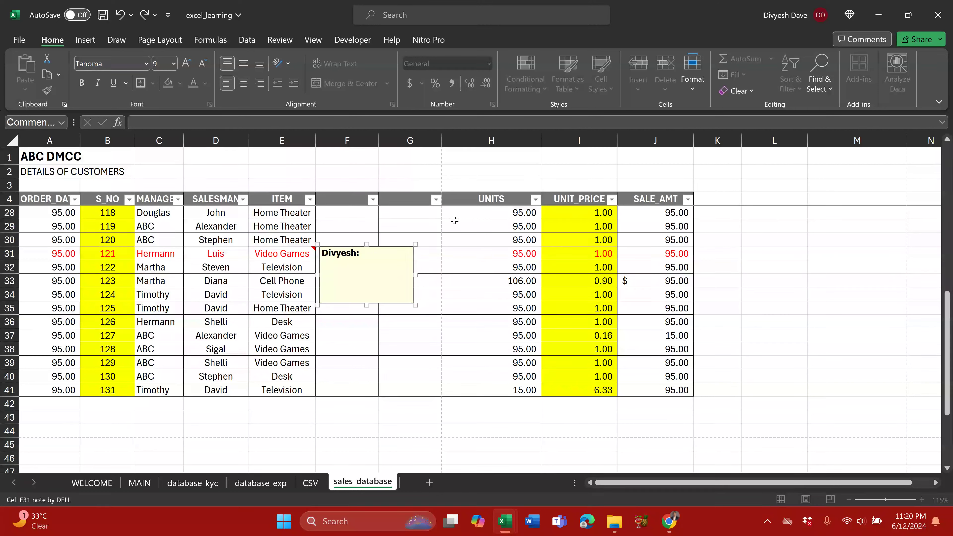
pyautogui.write('This is only for referene')
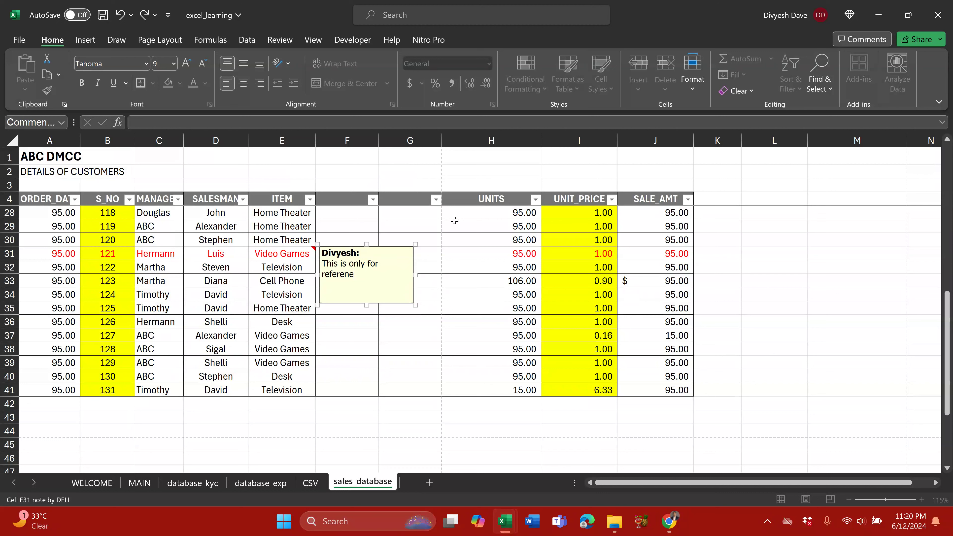
pyautogui.press('BackSpace')
pyautogui.write('ce purpsoe, Need to cheak')
pyautogui.press('BackSpace')
pyautogui.write('ak')
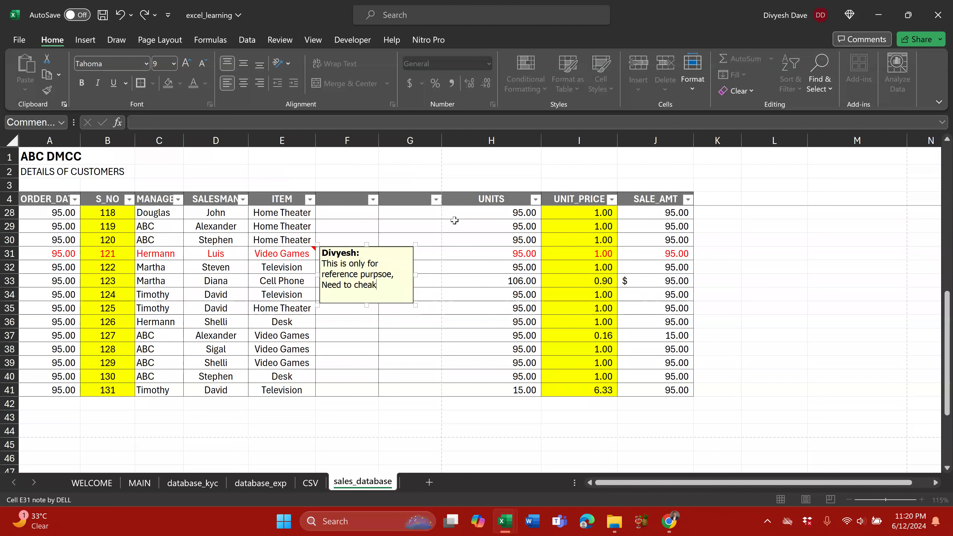
pyautogui.press('BackSpace')
pyautogui.press('BackSpace')
pyautogui.write('ck and change the ')
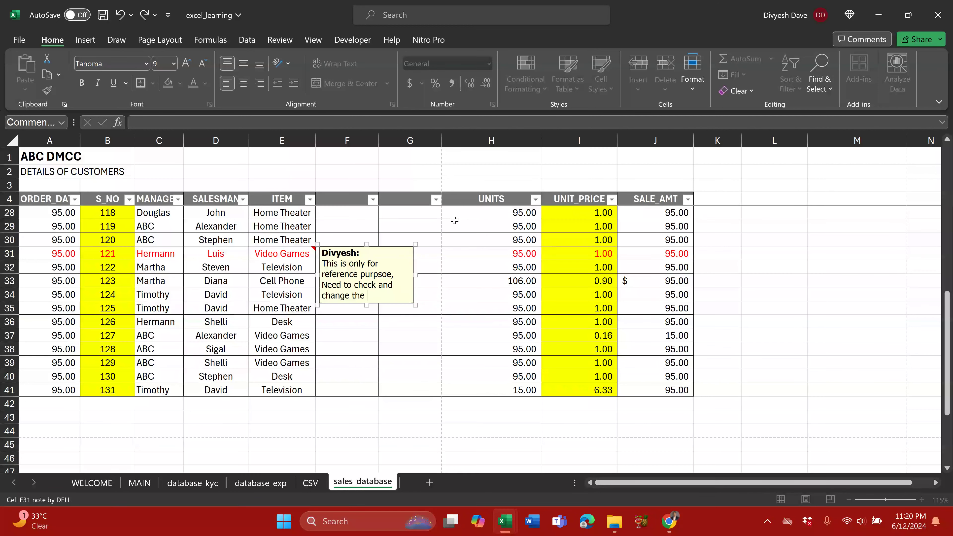
pyautogui.write('Item NAme')
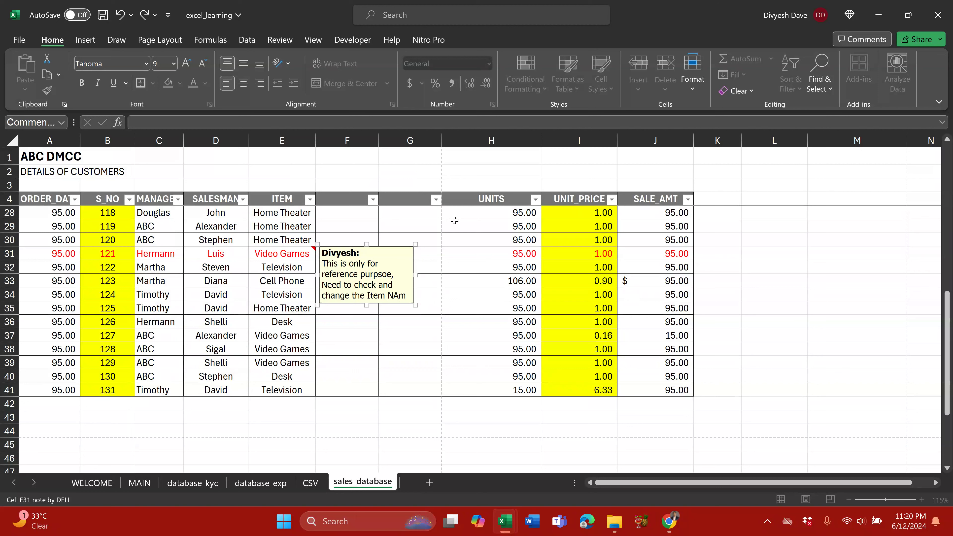
pyautogui.press('BackSpace')
pyautogui.press('BackSpace')
pyautogui.write('ame')
pyautogui.press('Escape')
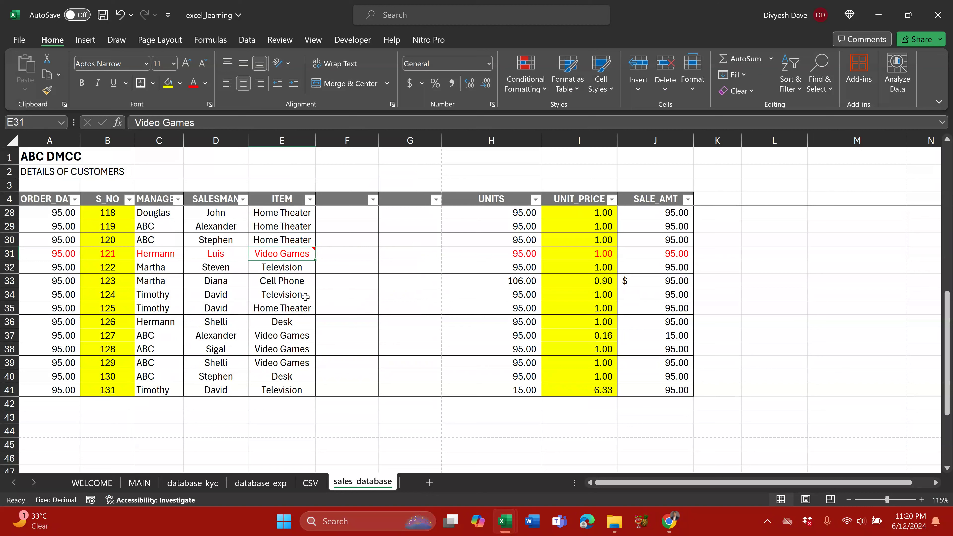
pyautogui.click(262, 286)
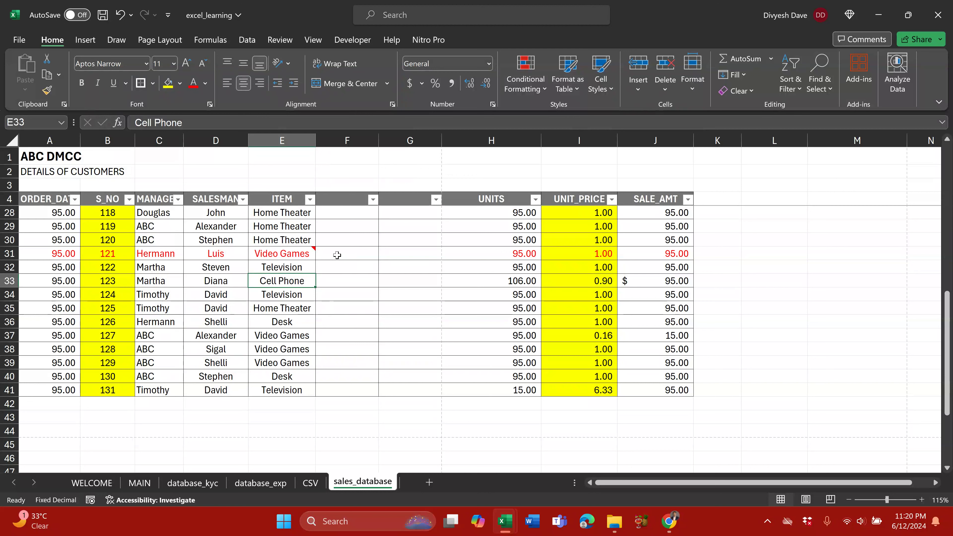
pyautogui.moveTo(311, 251)
pyautogui.press('Right')
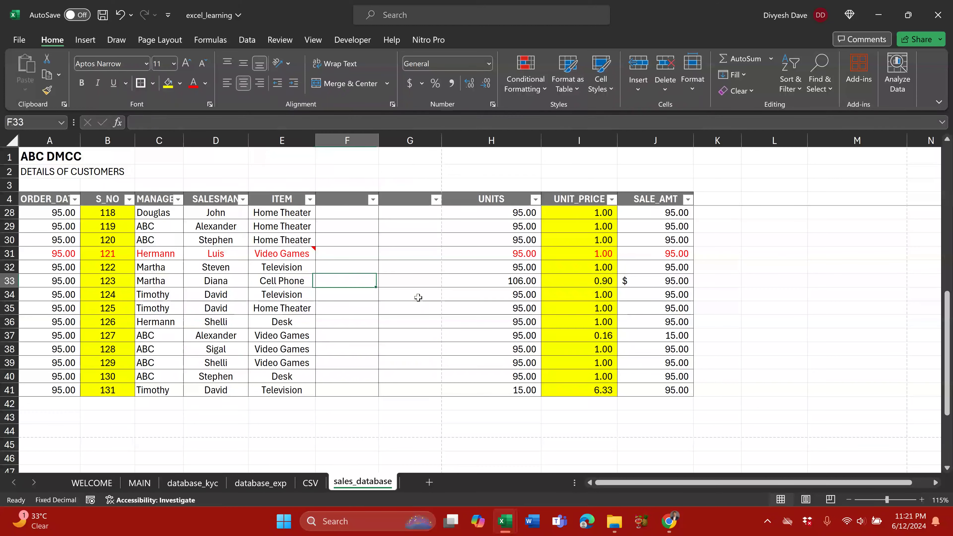
pyautogui.press('Right')
pyautogui.press('Up')
pyautogui.press('Up')
pyautogui.press('Left')
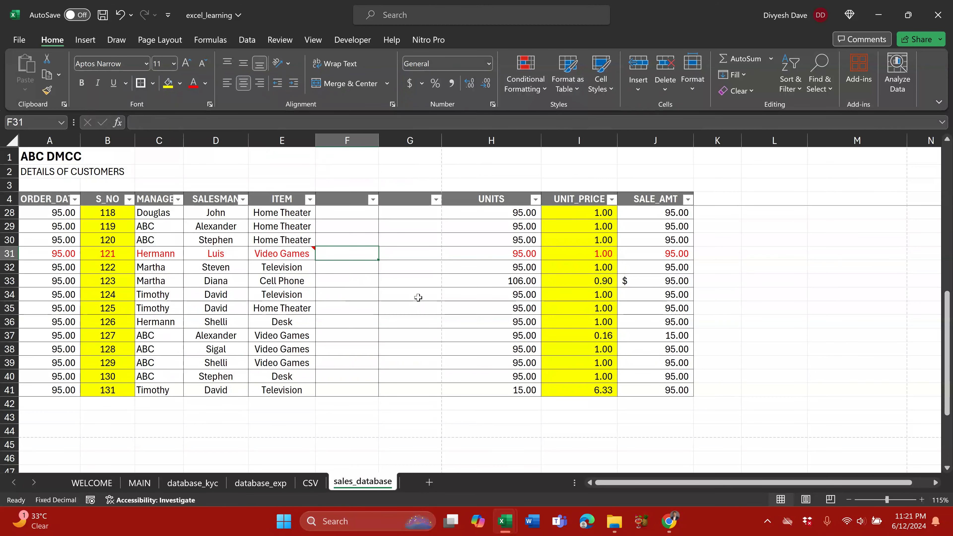
pyautogui.hotkey('shift', 'F2')
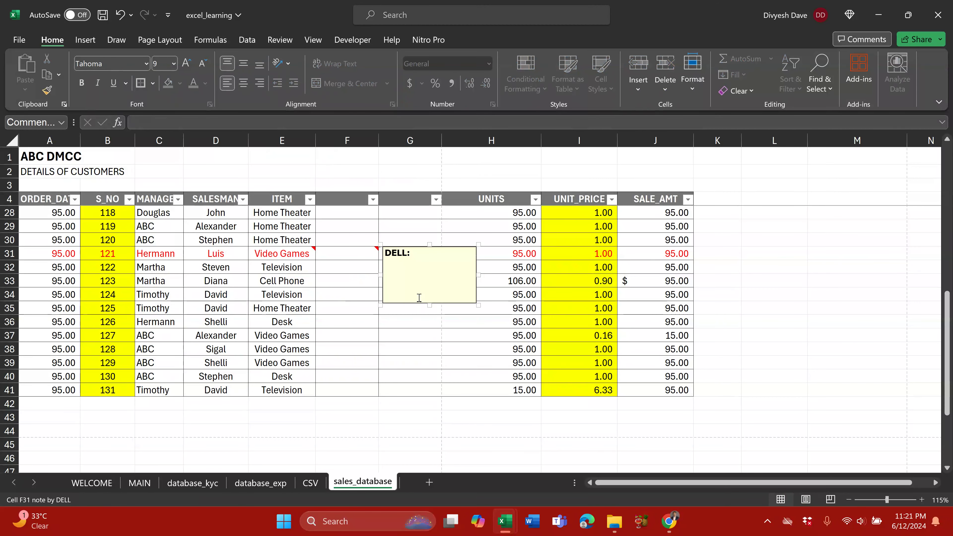
pyautogui.press('Escape')
pyautogui.press('Escape')
pyautogui.press('Right')
pyautogui.hotkey('shift', 'F2')
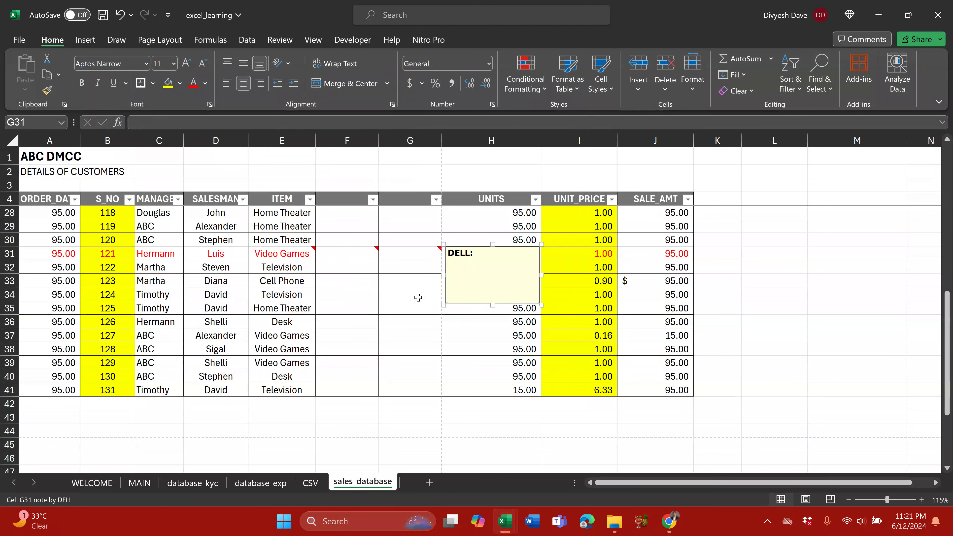
pyautogui.press('Escape')
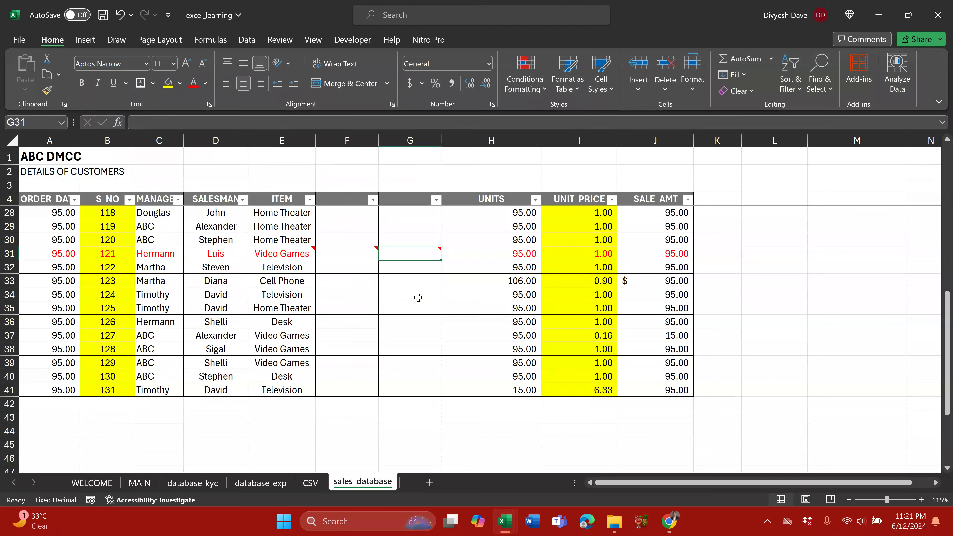
pyautogui.hotkey('alt', 'r')
pyautogui.press('Down')
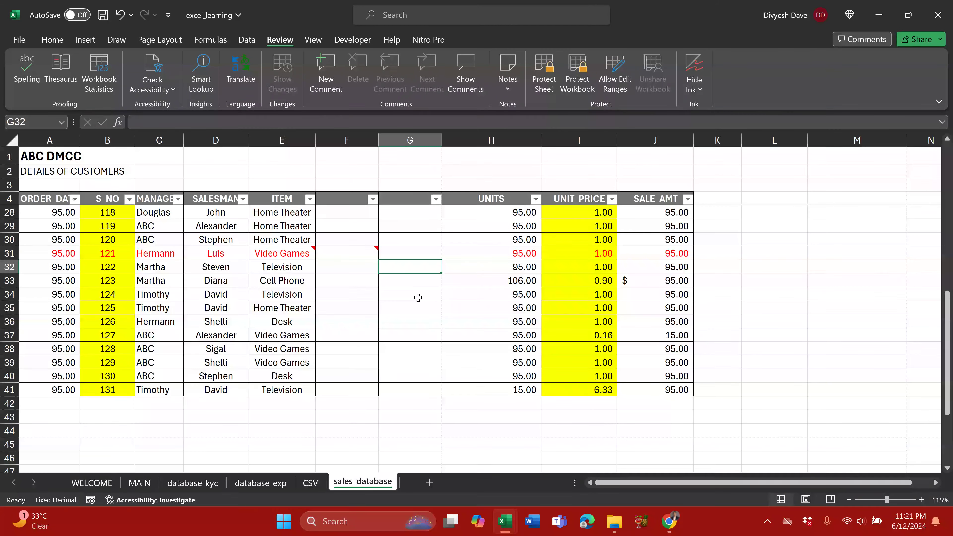
pyautogui.press('Up')
pyautogui.press('Left')
pyautogui.press('alt')
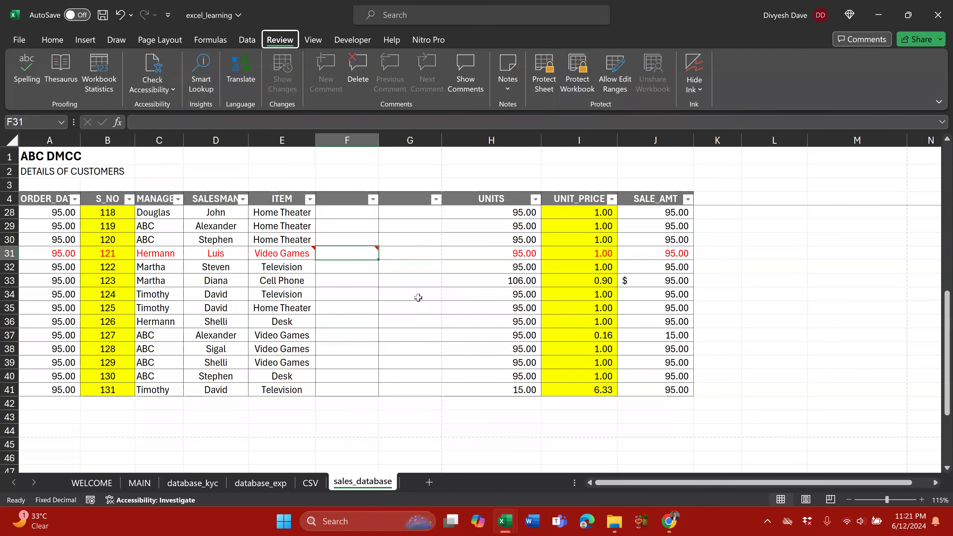
pyautogui.press('r')
pyautogui.press('d')
pyautogui.press('alt')
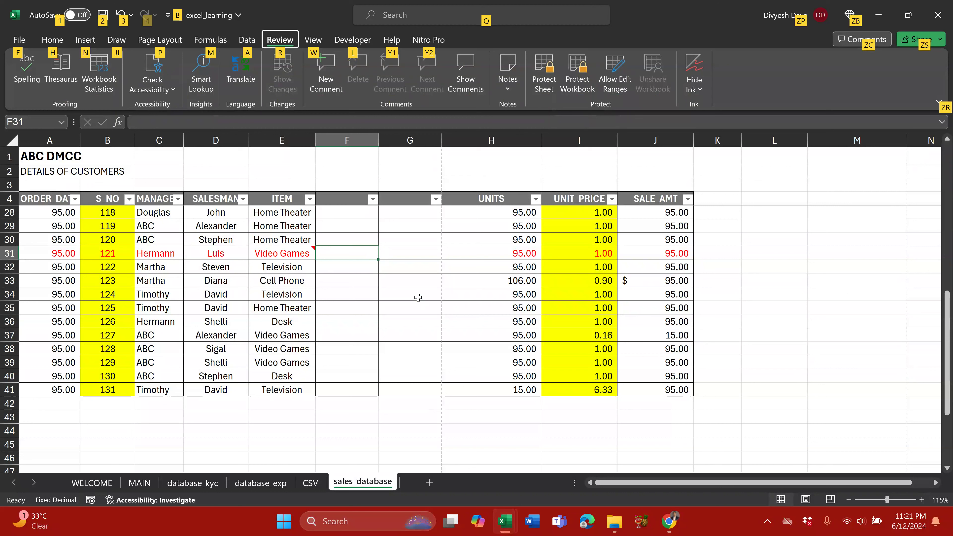
pyautogui.press('r')
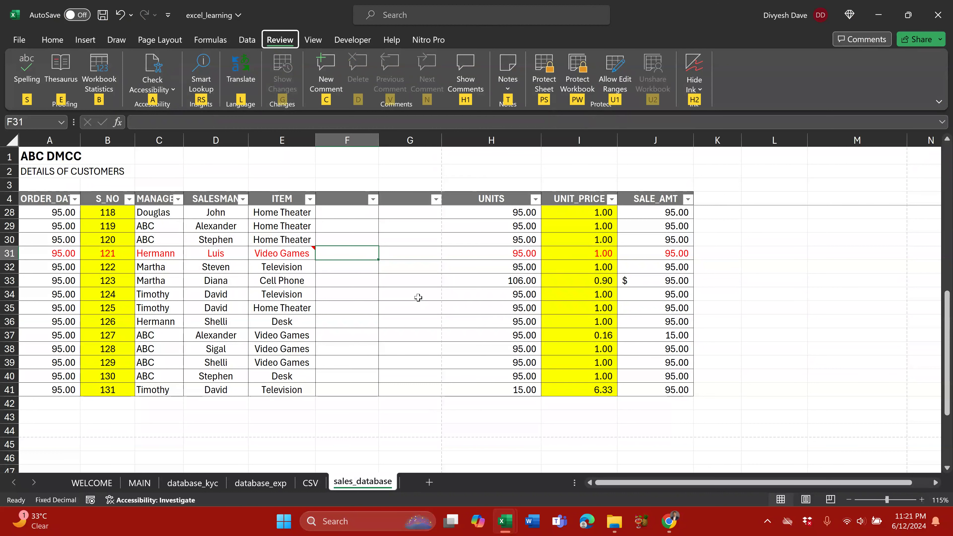
pyautogui.press('Escape')
pyautogui.press('Escape')
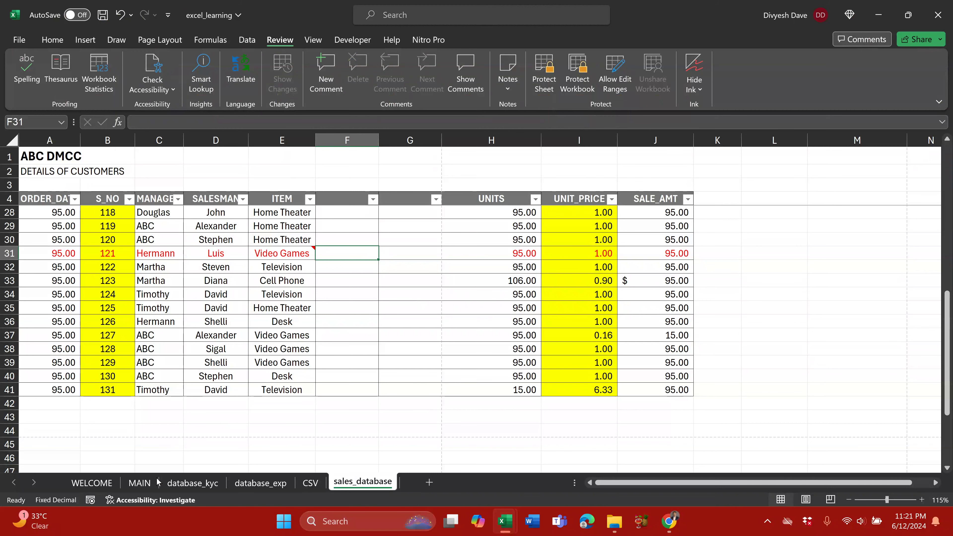
# Step: On MAIN, replace the #DIV/0! error in G196 with 0
pyautogui.click(140, 483)
pyautogui.click(137, 355)
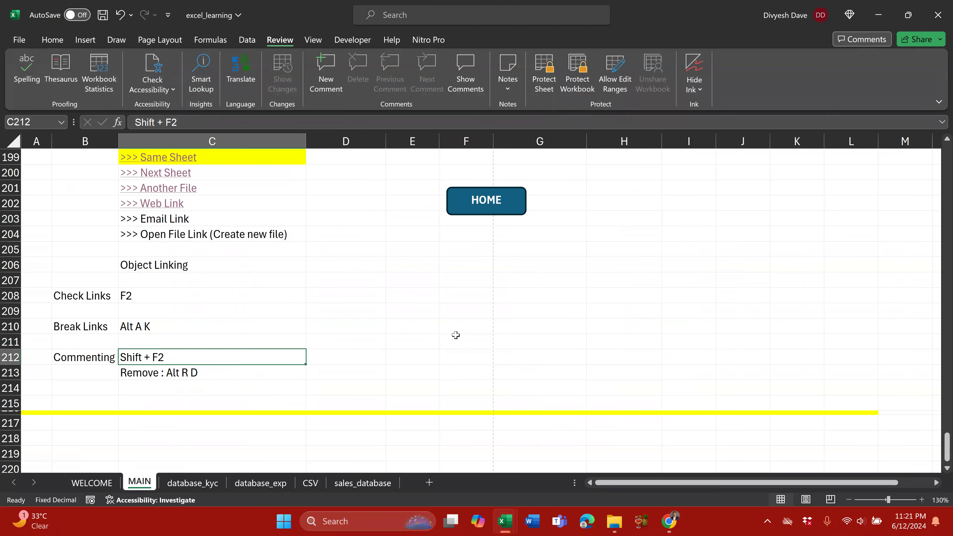
pyautogui.click(225, 370)
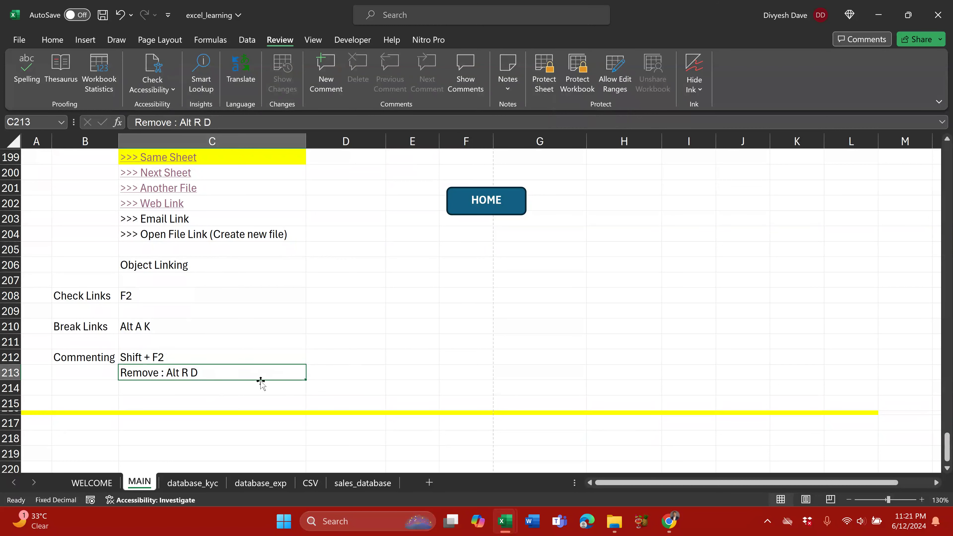
pyautogui.scroll(1, 259, 375)
pyautogui.scroll(4, 259, 375)
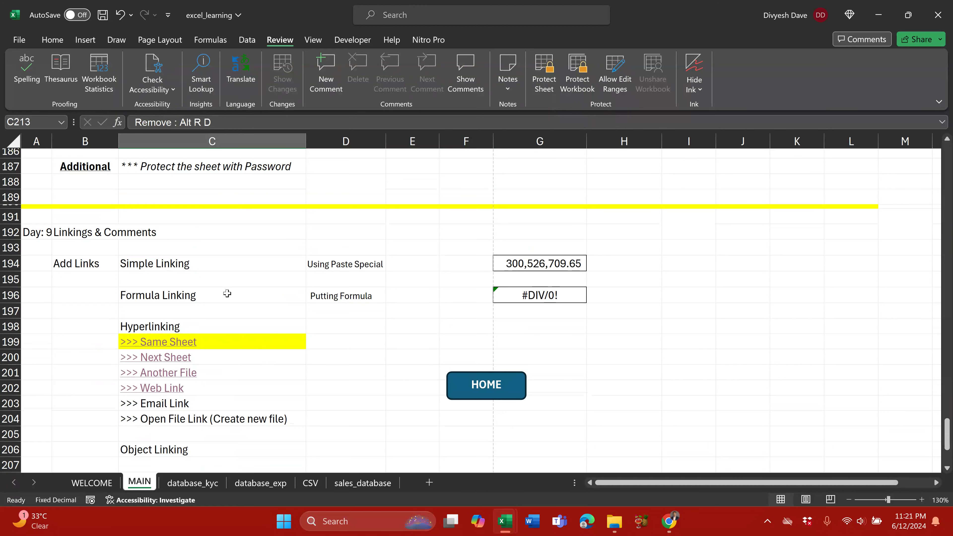
pyautogui.scroll(-1, 223, 296)
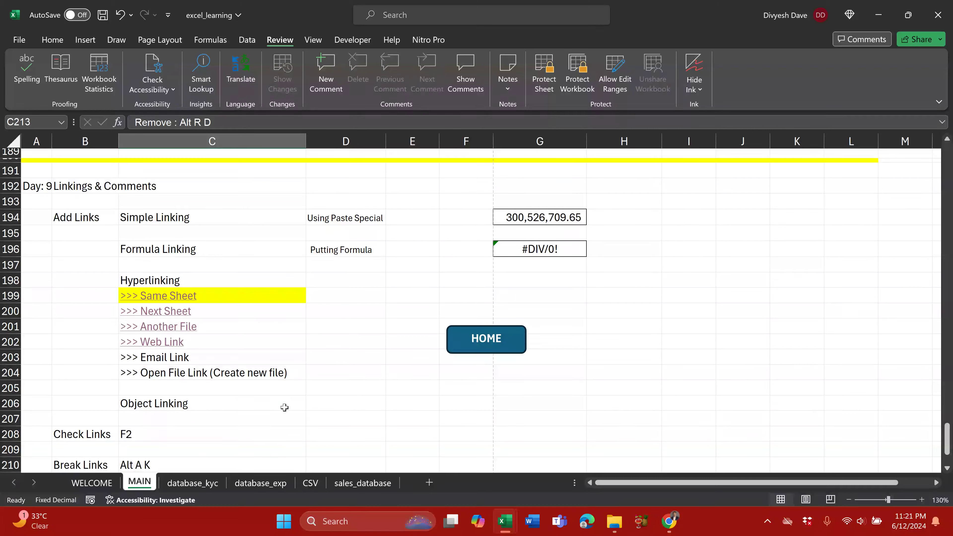
pyautogui.click(525, 253)
pyautogui.write('0')
pyautogui.press('Return')
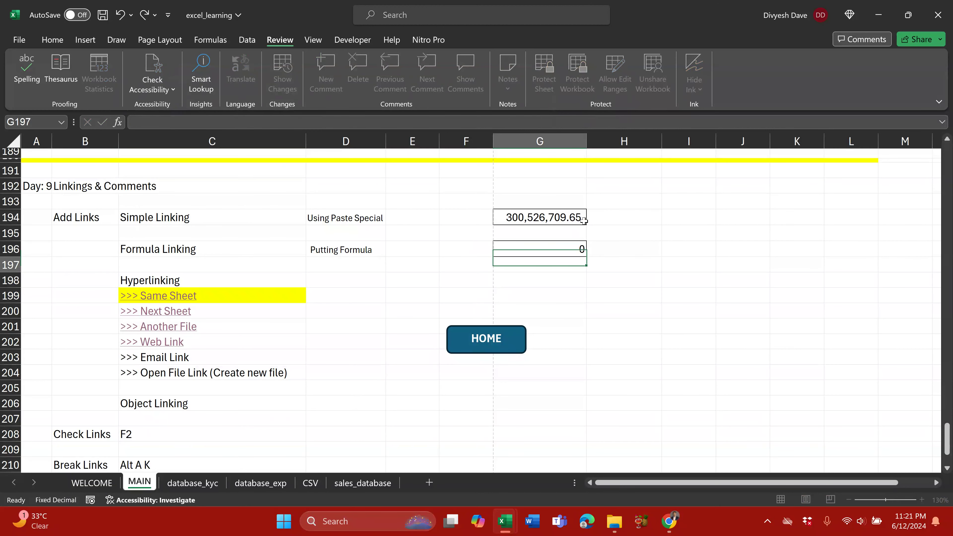
# Step: Set G194 to 0 and begin applying Accounting format to G196
pyautogui.click(583, 221)
pyautogui.write('0')
pyautogui.press('Return')
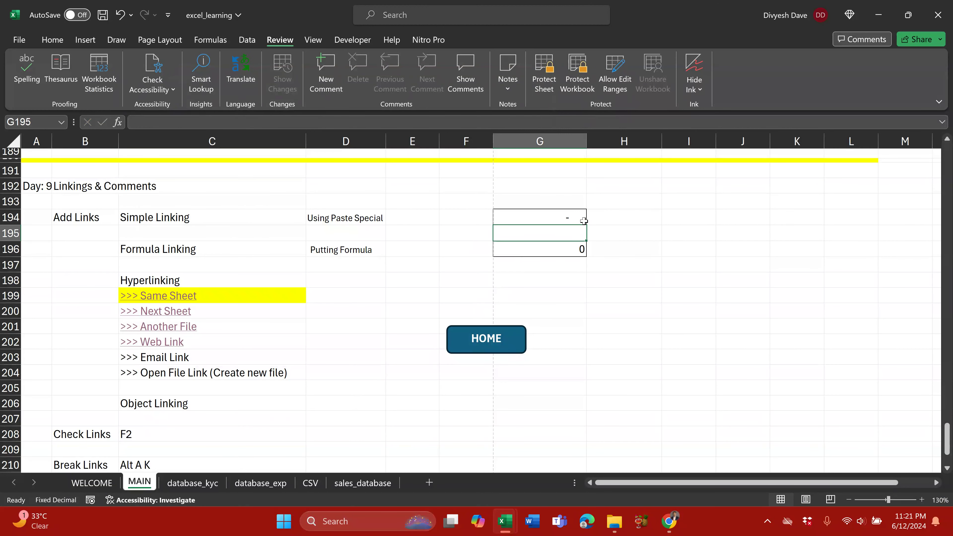
pyautogui.press('Return')
pyautogui.hotkey('alt', 'h')
# Step: Apply Accounting format to G196, save excel_learning, and switch to another window
pyautogui.press('k')
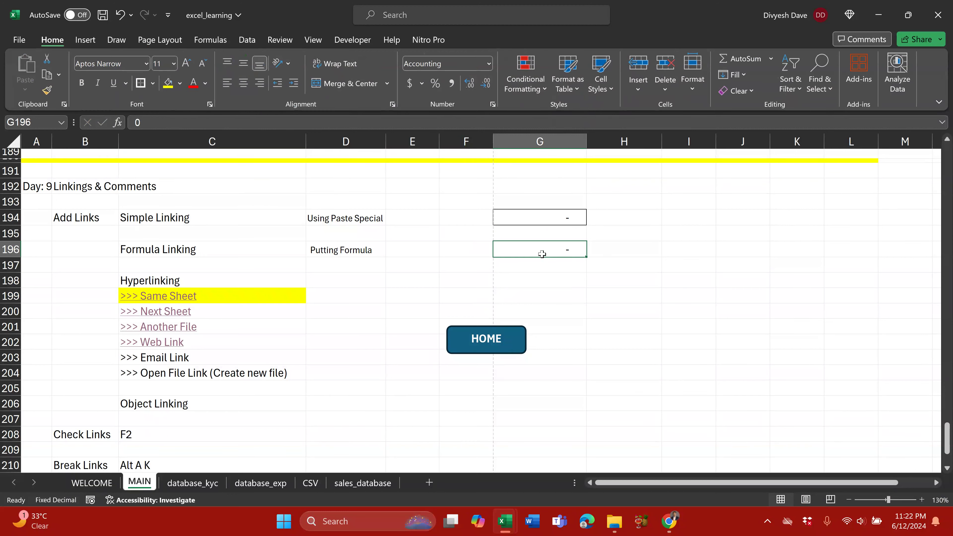
pyautogui.hotkey('ctrl', 's')
pyautogui.hotkey('alt', 'Tab')
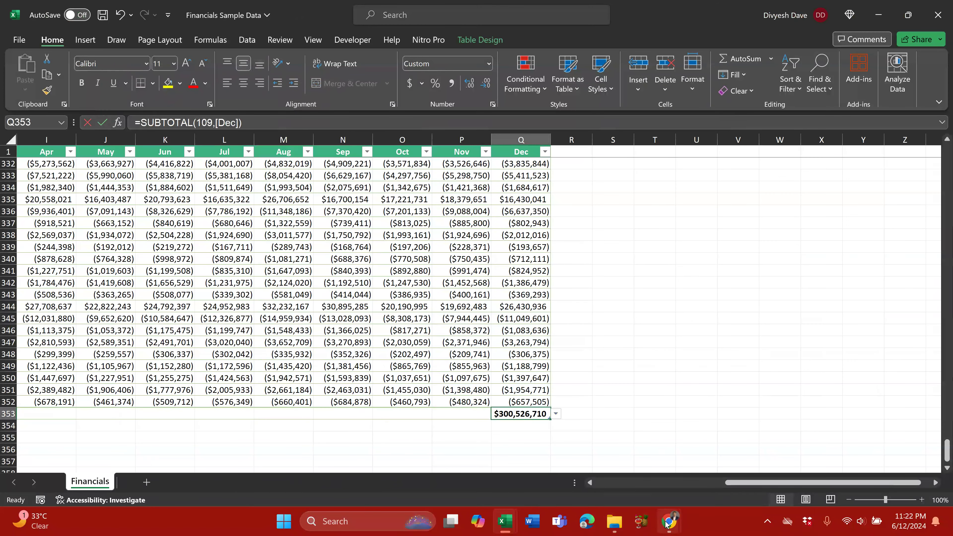
pyautogui.moveTo(669, 521)
pyautogui.moveTo(608, 481)
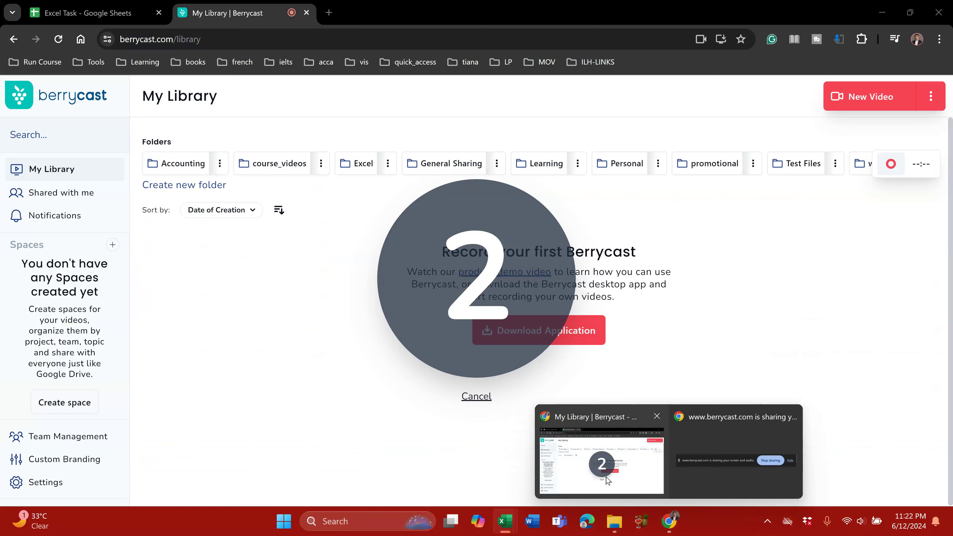
# Step: Check the LEN ( ) task in the Google Sheets list, then show excel_learning's sales_database sheet
pyautogui.click(607, 481)
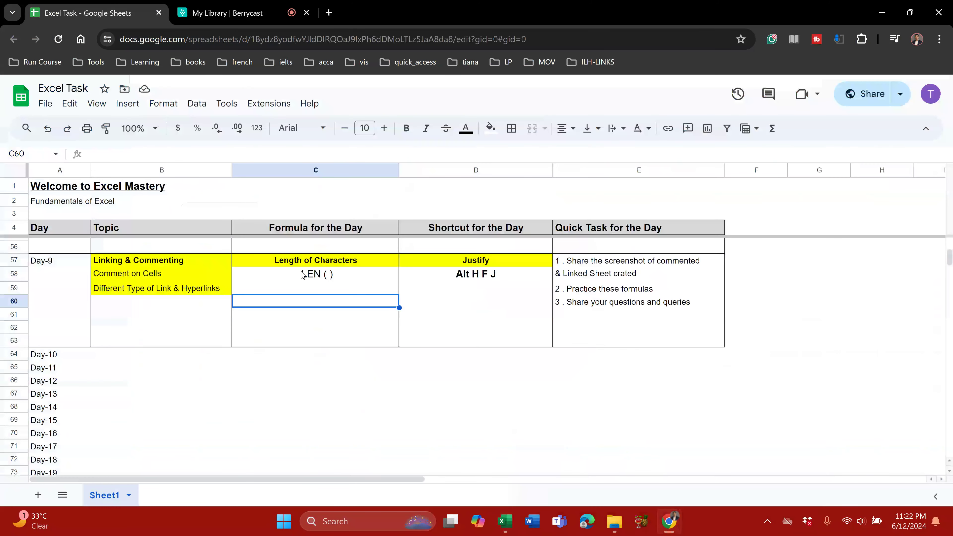
pyautogui.click(302, 275)
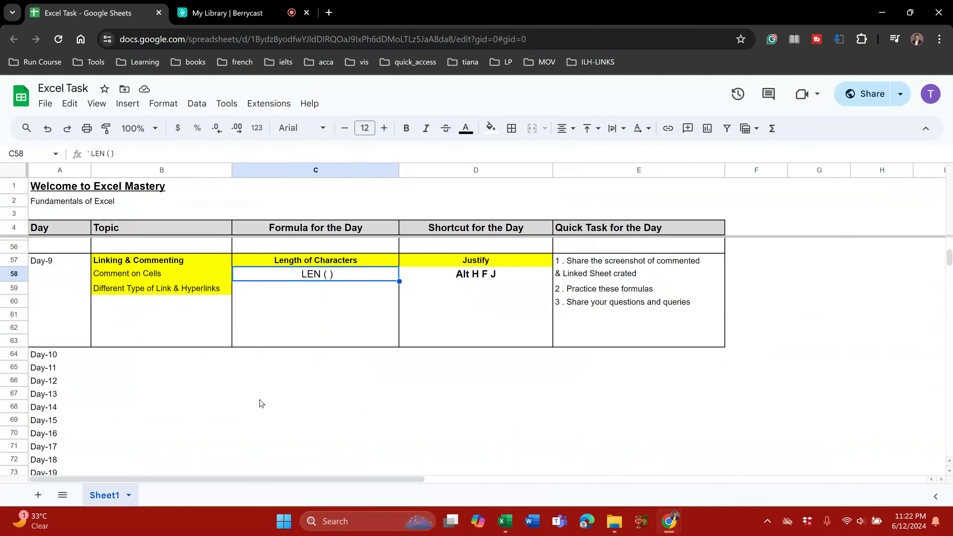
pyautogui.hotkey('alt', 'Tab')
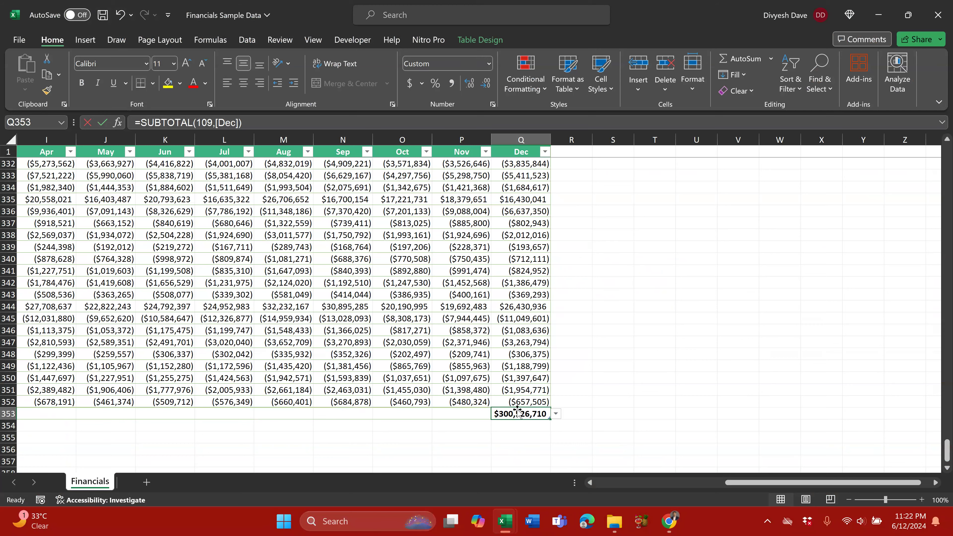
pyautogui.hotkey('alt', 'Tab')
pyautogui.press('Tab')
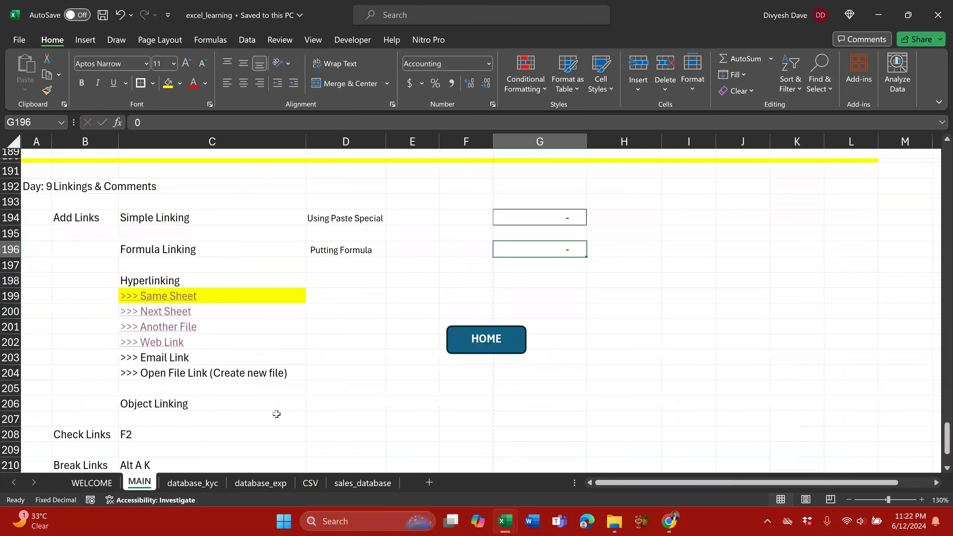
pyautogui.click(363, 482)
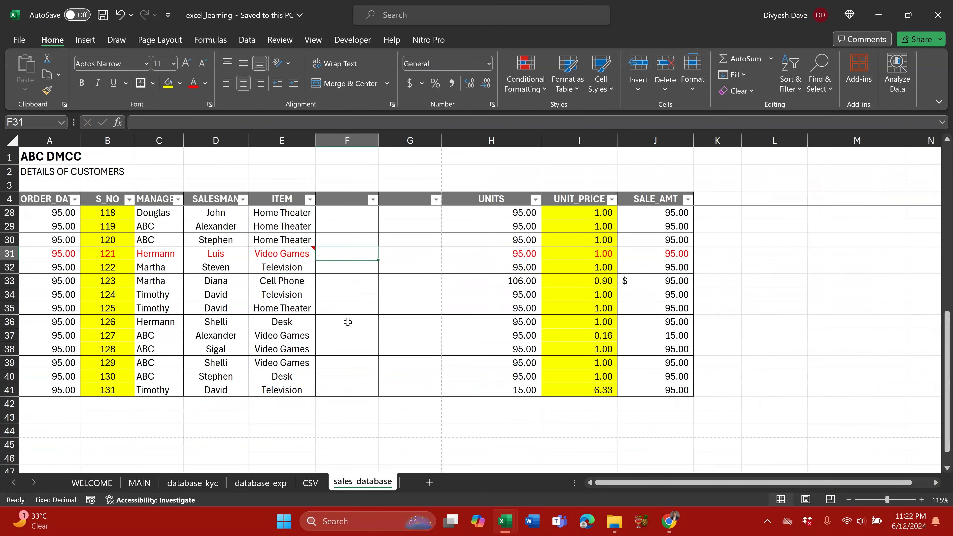
# Step: On database_kyc, insert a column at E and enter =LEN(D13) in E13, giving 151
pyautogui.click(259, 483)
pyautogui.scroll(-5, 181, 319)
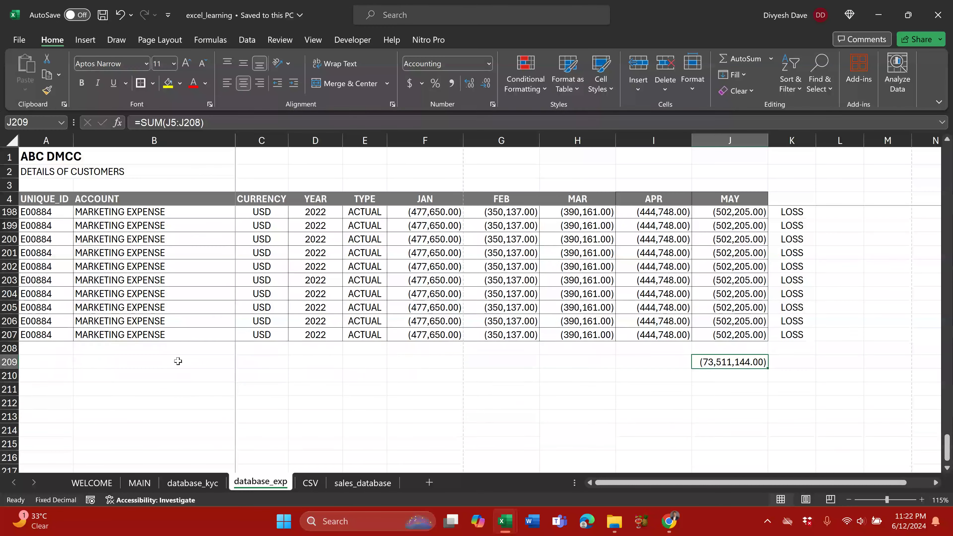
pyautogui.click(192, 481)
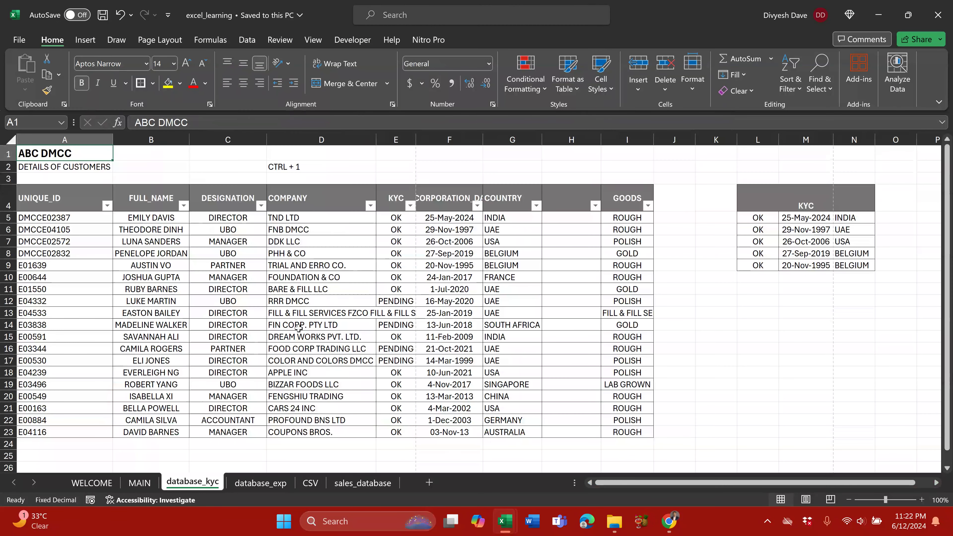
pyautogui.click(396, 140)
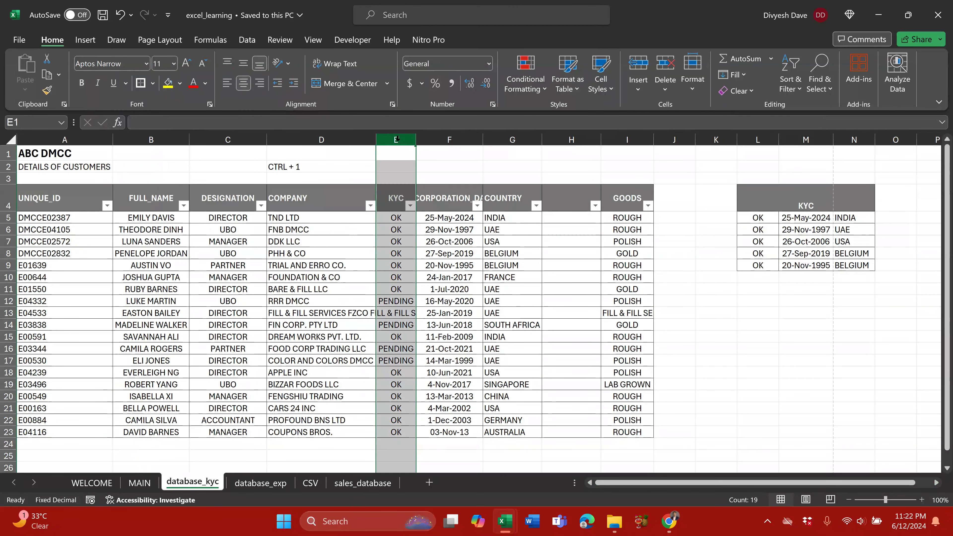
pyautogui.hotkey('ctrl', 'shift', '+')
pyautogui.click(409, 312)
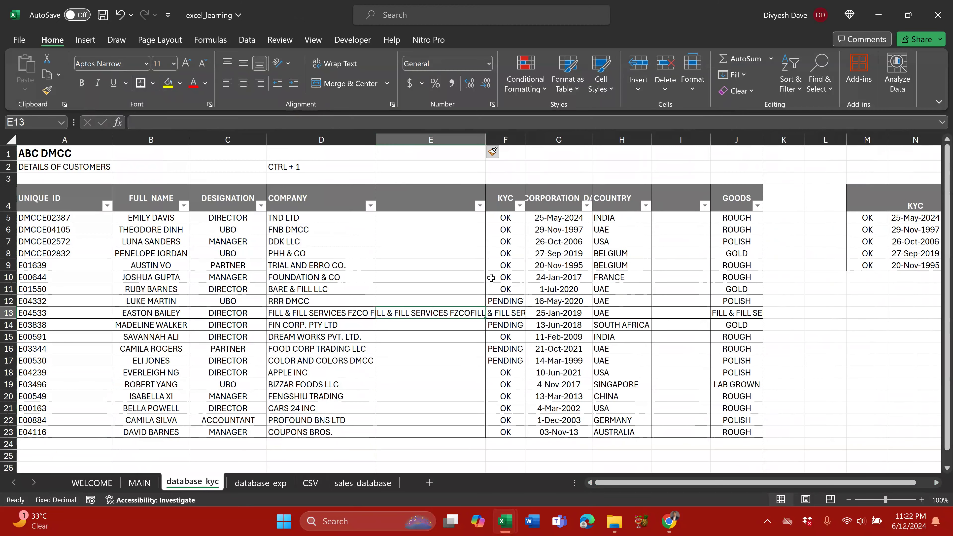
pyautogui.press('Left')
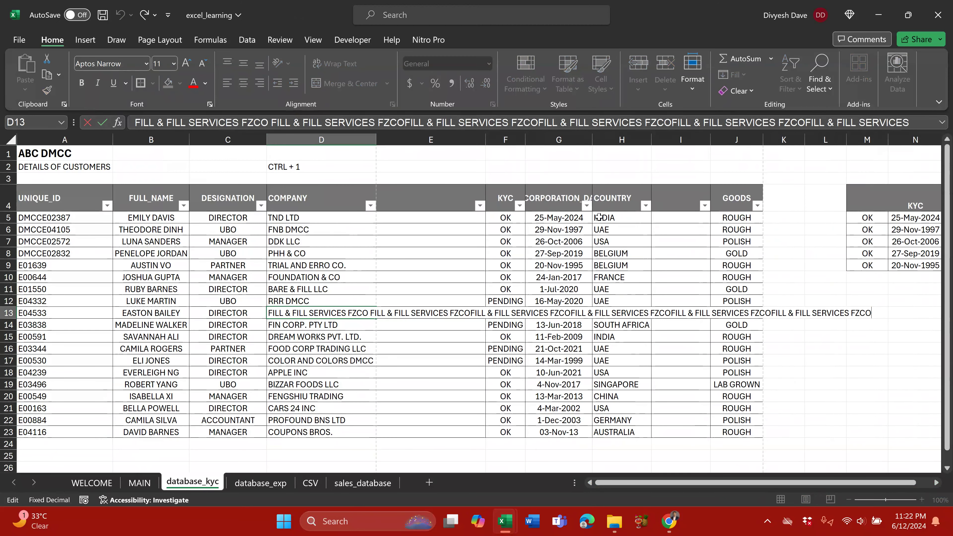
pyautogui.press('Right')
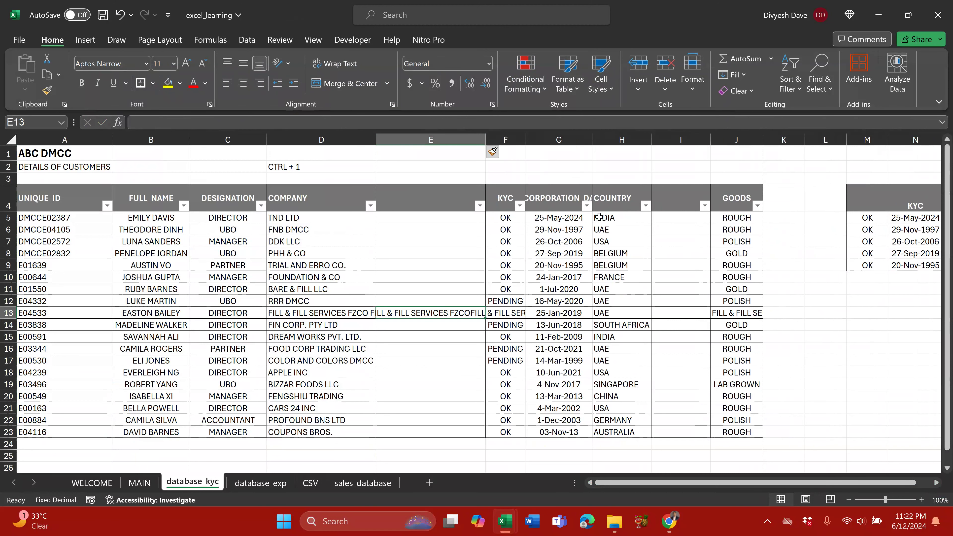
pyautogui.write('=')
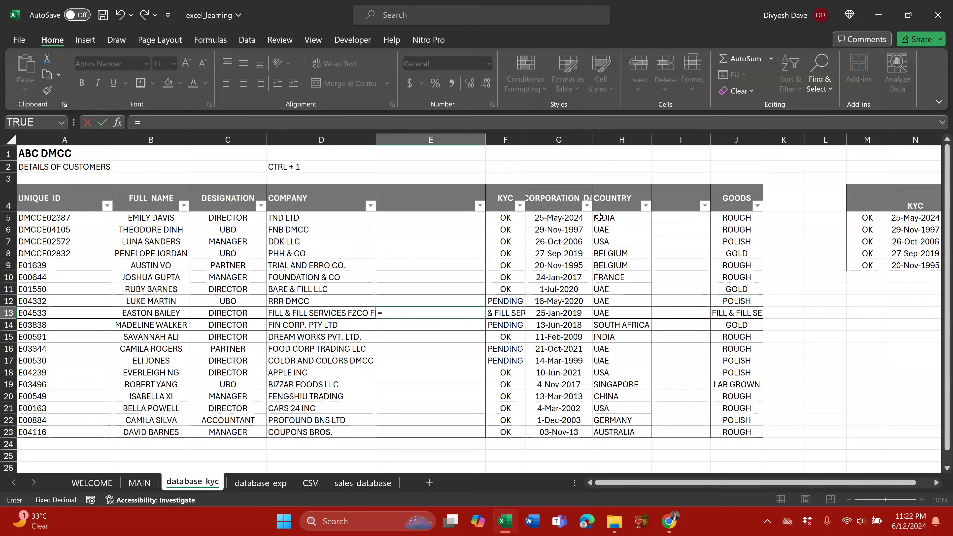
pyautogui.write('LEN(')
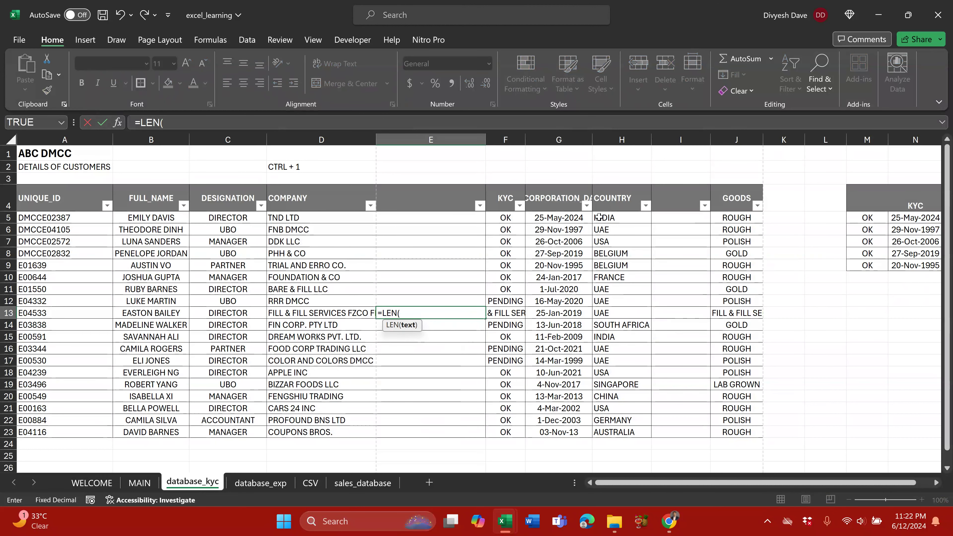
pyautogui.click(323, 313)
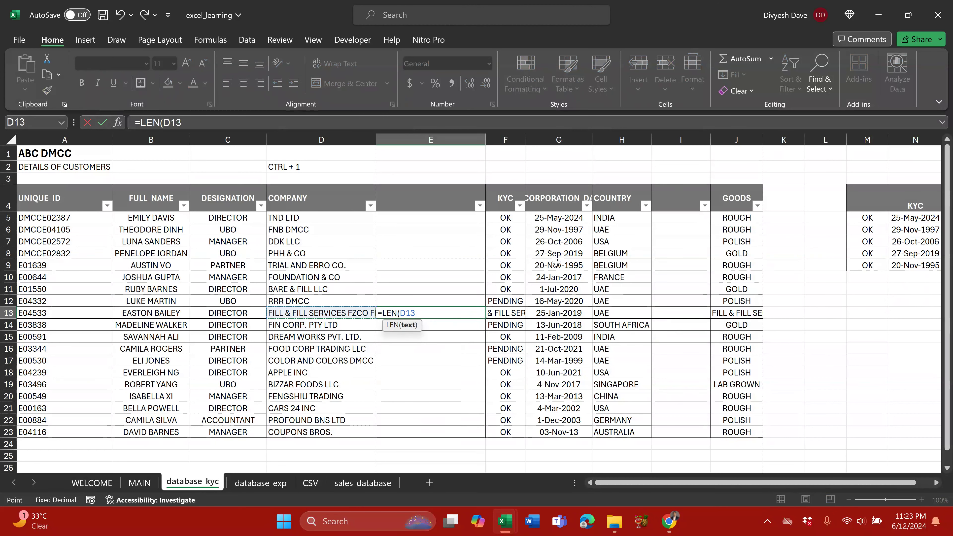
pyautogui.hotkey('ctrl', 'Return')
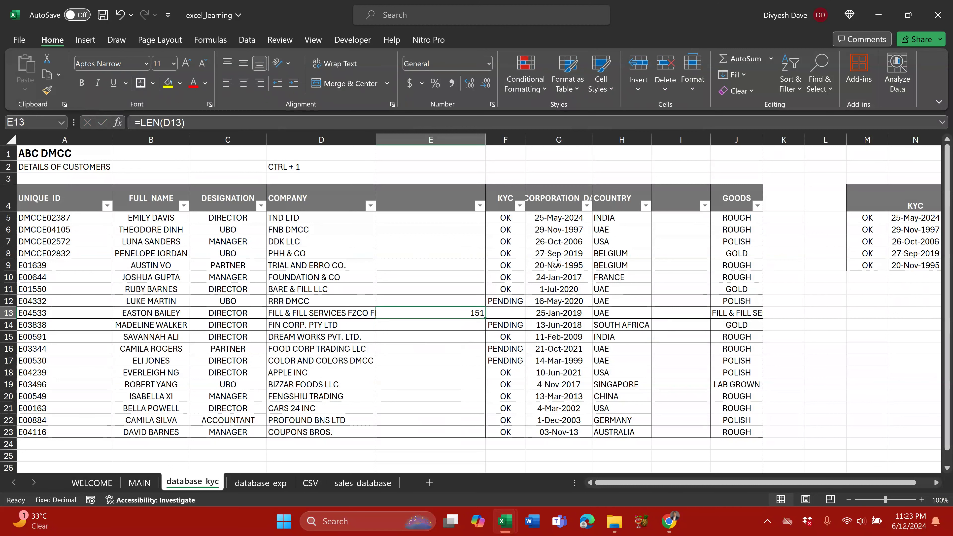
# Step: Review the E13 formula and centre the 151 in the cell
pyautogui.press('F2')
pyautogui.press('Escape')
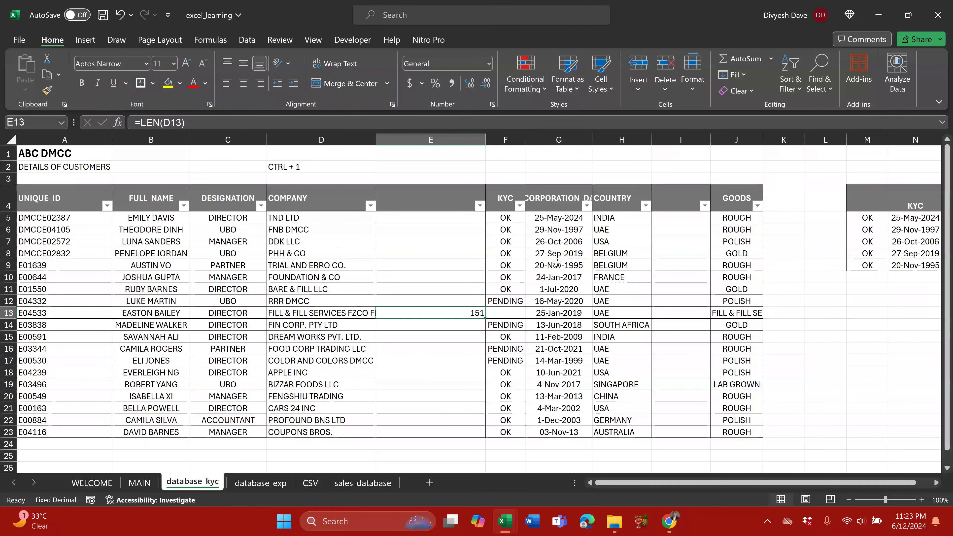
pyautogui.hotkey('alt', 'h')
pyautogui.press('a')
pyautogui.press('c')
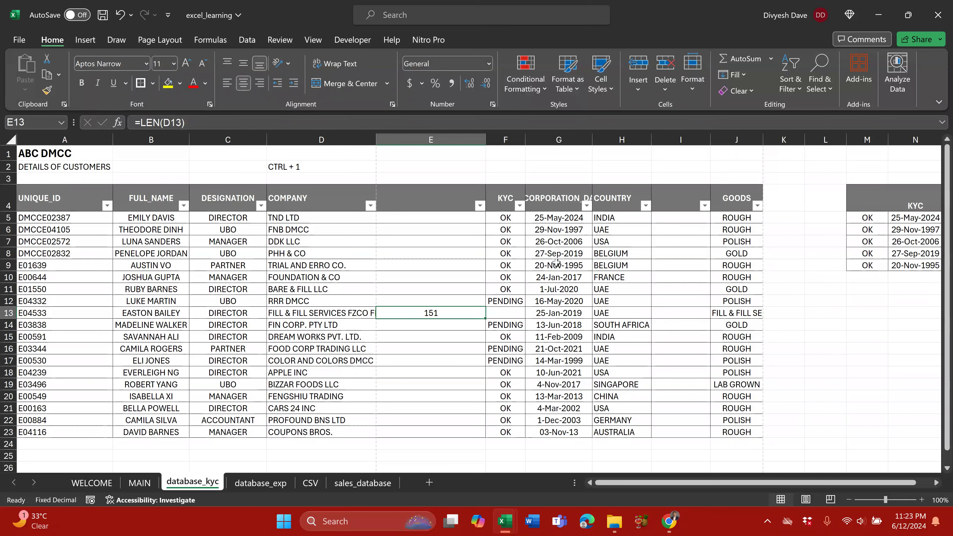
# Step: Insert a temporary column before COMPANY with a LEN formula on C14 showing 8
pyautogui.press('Left')
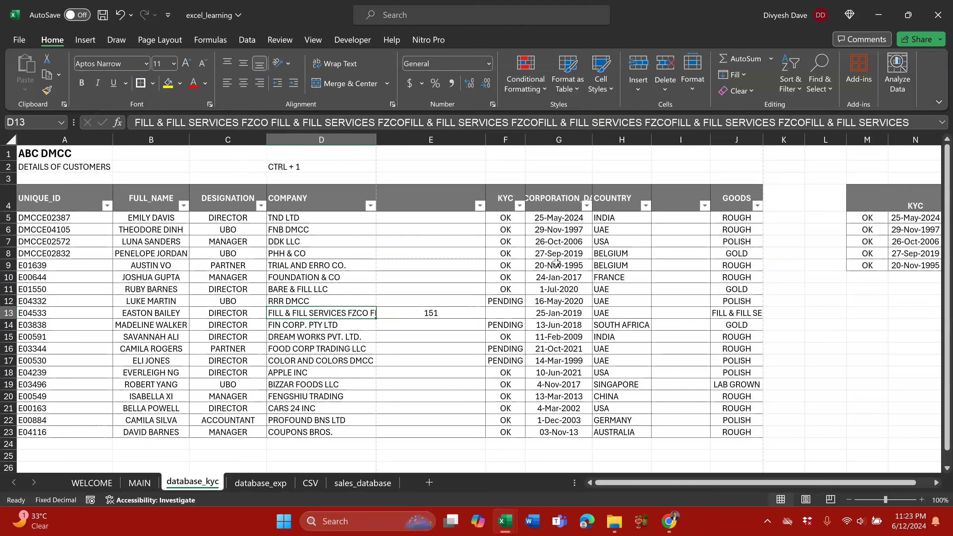
pyautogui.press('Down')
pyautogui.hotkey('ctrl', 'space')
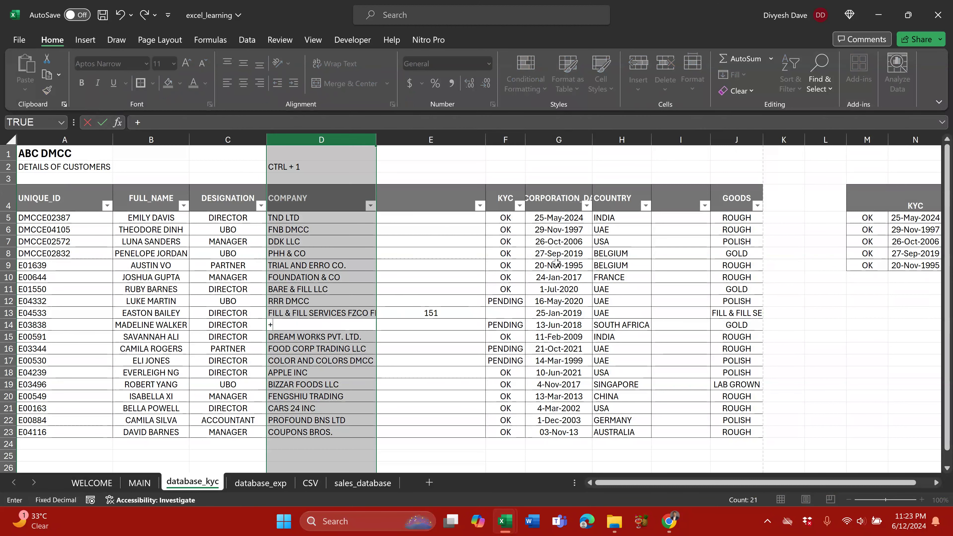
pyautogui.hotkey('ctrl', 'shift', '+')
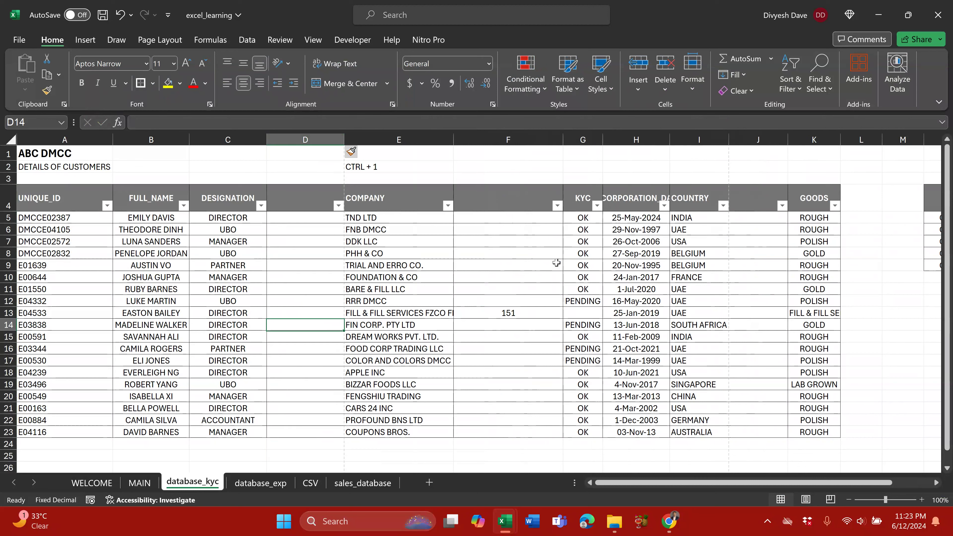
pyautogui.write('=len')
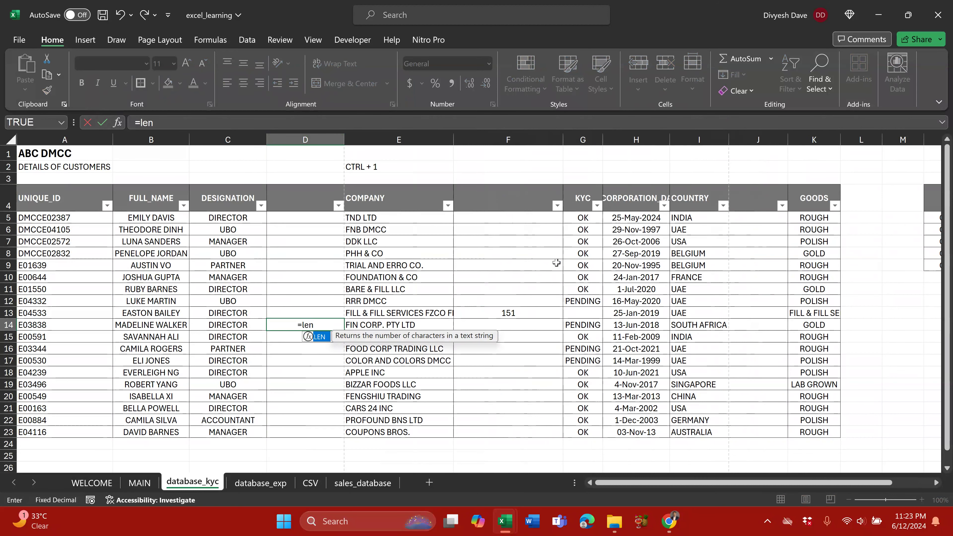
pyautogui.press('Tab')
pyautogui.press('Left')
pyautogui.hotkey('ctrl', 'Return')
# Step: Add a space inside DIRECTOR in C14 so the count becomes 9, undo it, and delete the temporary column
pyautogui.click(261, 321)
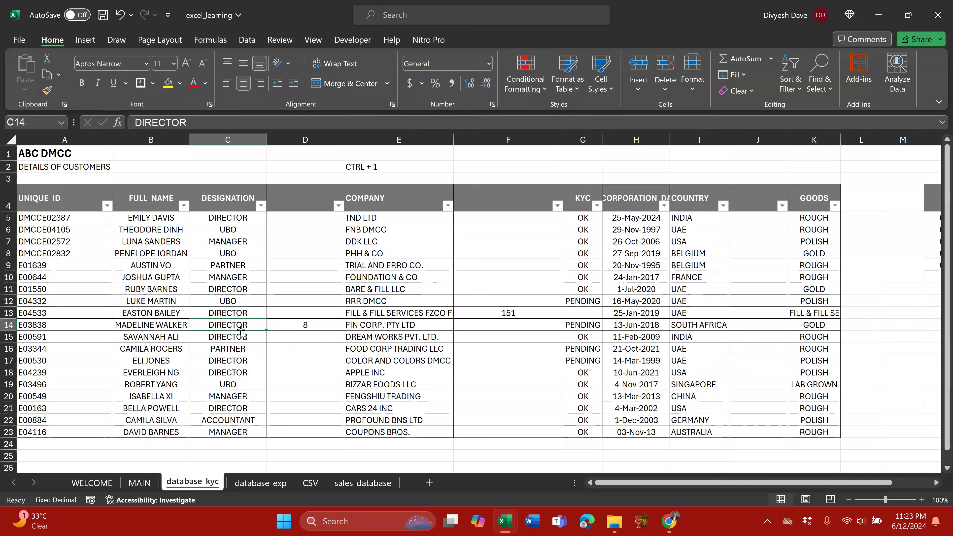
pyautogui.press('F2')
pyautogui.press('Left')
pyautogui.press('Left')
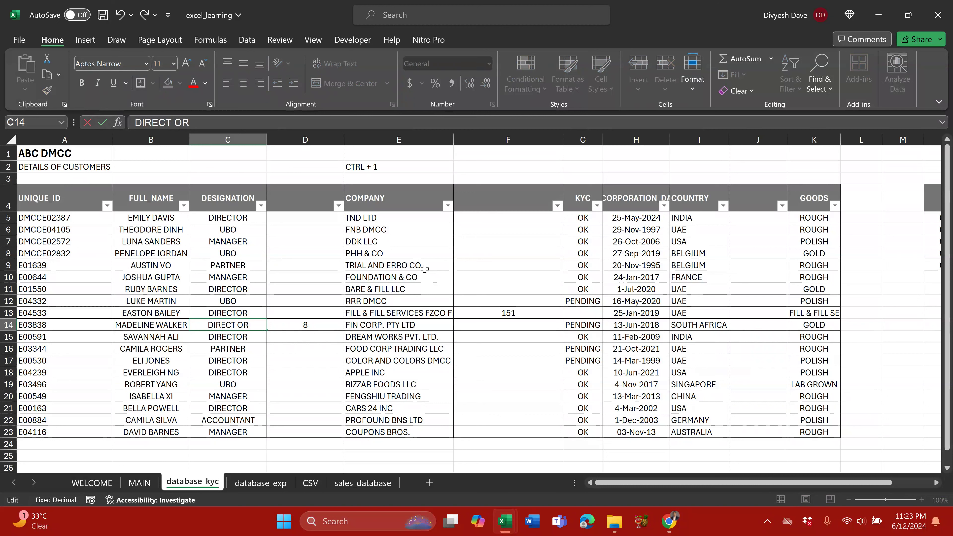
pyautogui.press('Return')
pyautogui.press('Up')
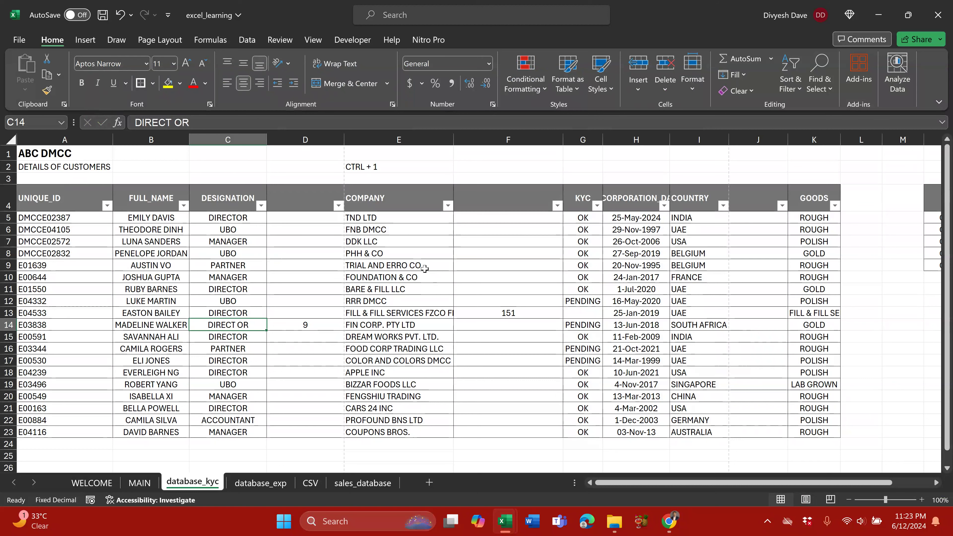
pyautogui.hotkey('ctrl', 'z')
pyautogui.press('Right')
pyautogui.press('Up')
pyautogui.press('Right')
pyautogui.press('Right')
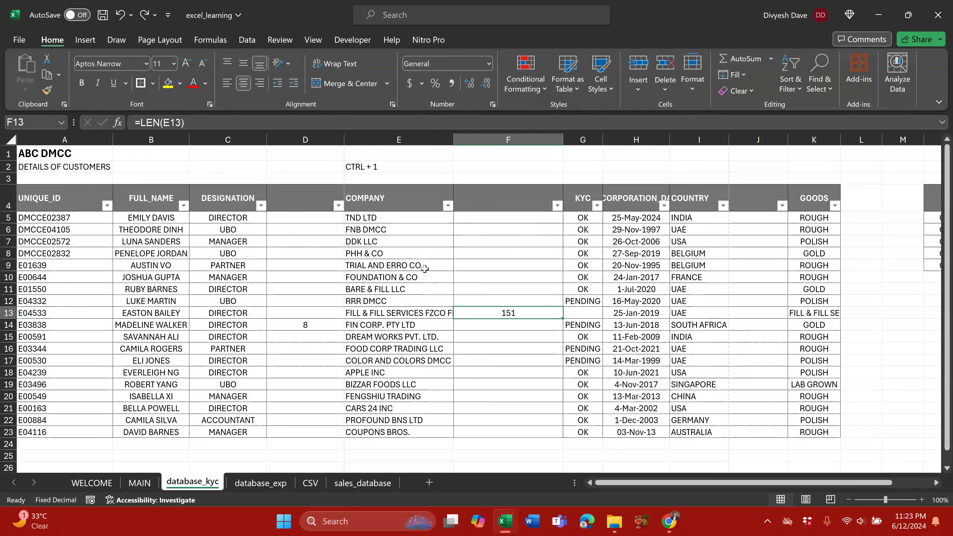
pyautogui.press('Left')
pyautogui.press('Left')
pyautogui.hotkey('ctrl', 'space')
pyautogui.hotkey('ctrl', '-')
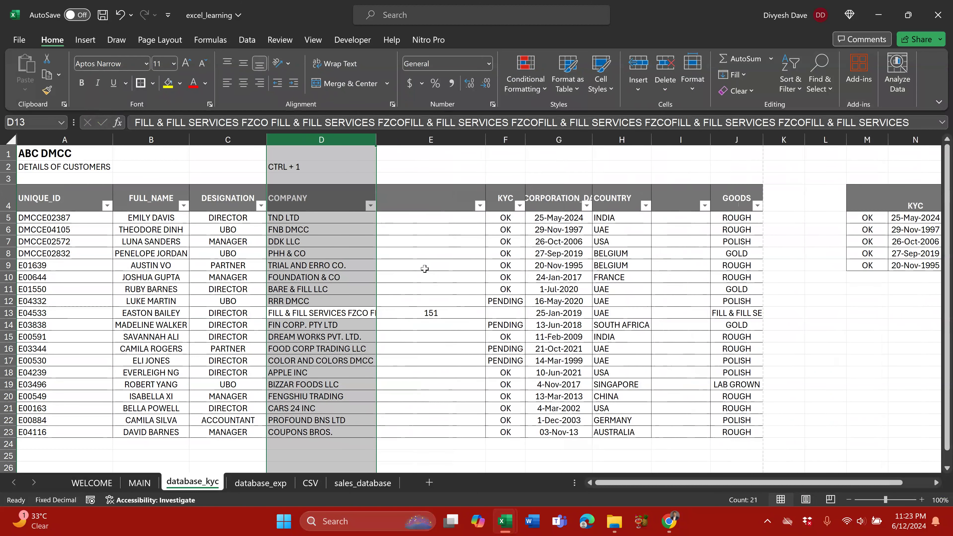
# Step: Review the LEN formula in E13
pyautogui.press('Right')
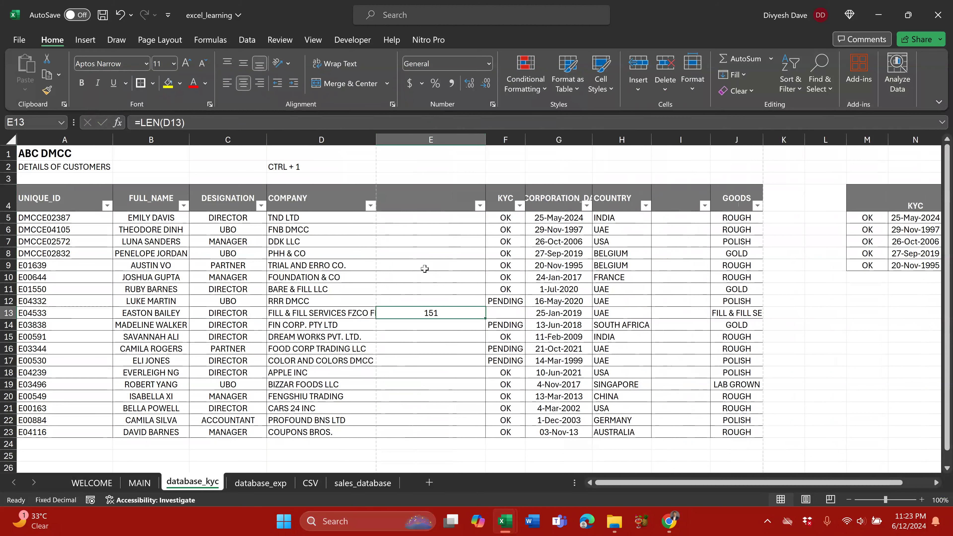
pyautogui.press('F2')
pyautogui.press('Escape')
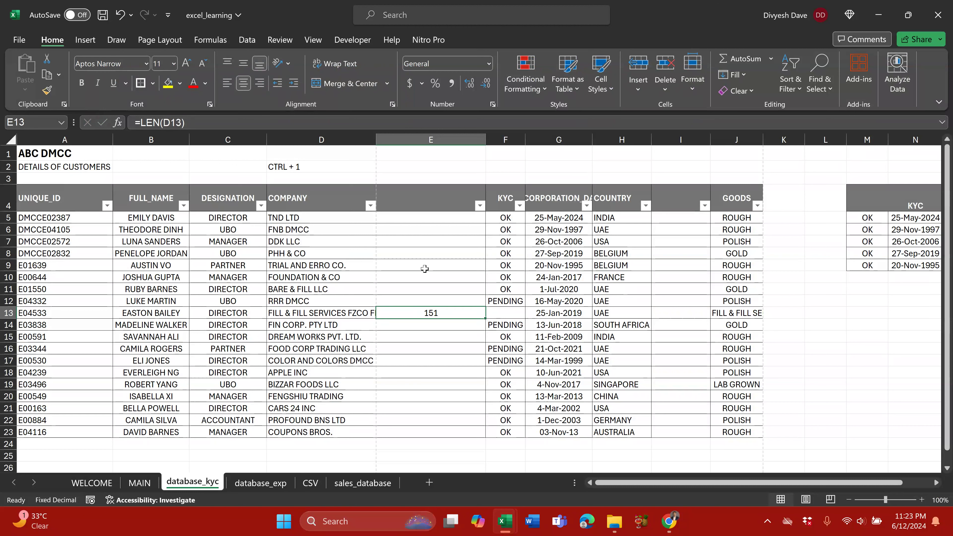
# Step: Delete the repeated tail of D13's company text and undo it, then check E13's count of 95
pyautogui.press('Left')
pyautogui.press('F2')
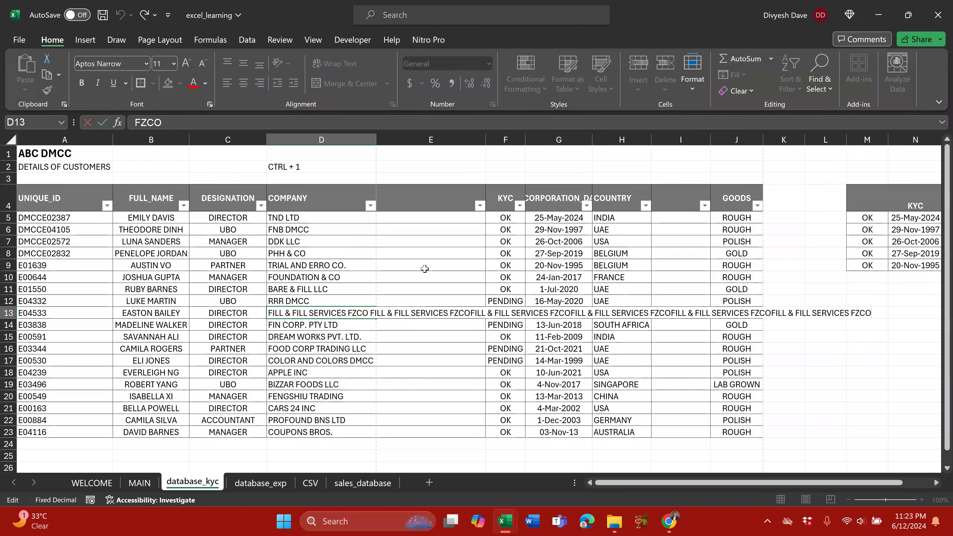
pyautogui.hotkey('shift', 'Left')
pyautogui.hotkey('shift', 'Left')
pyautogui.hotkey('shift', 'Left')
pyautogui.hotkey('shift', 'Left')
pyautogui.hotkey('shift', 'Left')
pyautogui.hotkey('shift', 'Left')
pyautogui.hotkey('shift', 'Left')
pyautogui.hotkey('shift', 'Left')
pyautogui.hotkey('shift', 'Left')
pyautogui.hotkey('shift', 'Left')
pyautogui.hotkey('shift', 'Left')
pyautogui.hotkey('shift', 'Left')
pyautogui.hotkey('shift', 'Left')
pyautogui.hotkey('shift', 'Left')
pyautogui.hotkey('shift', 'Left')
pyautogui.hotkey('shift', 'Left')
pyautogui.hotkey('shift', 'Left')
pyautogui.hotkey('shift', 'Left')
pyautogui.hotkey('shift', 'Left')
pyautogui.hotkey('shift', 'Left')
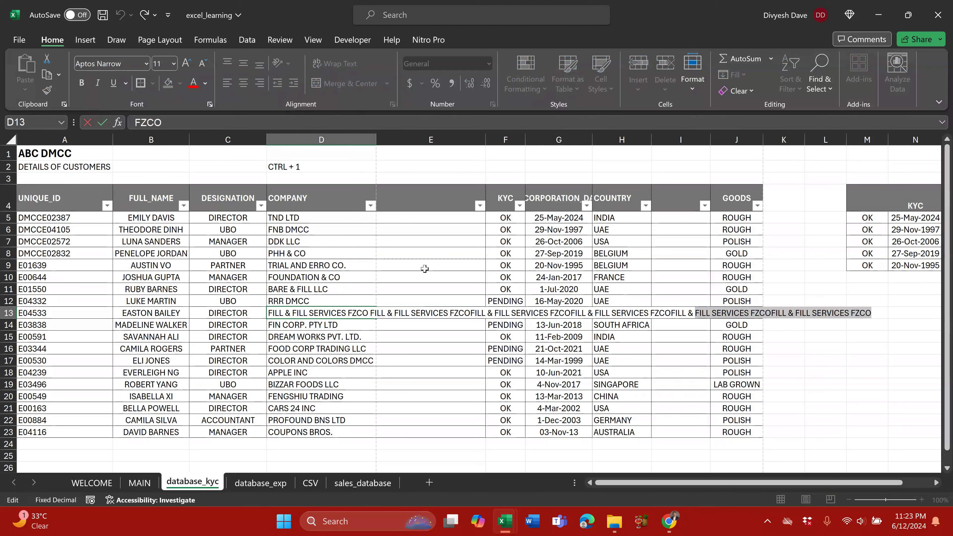
pyautogui.press('BackSpace')
pyautogui.press('Return')
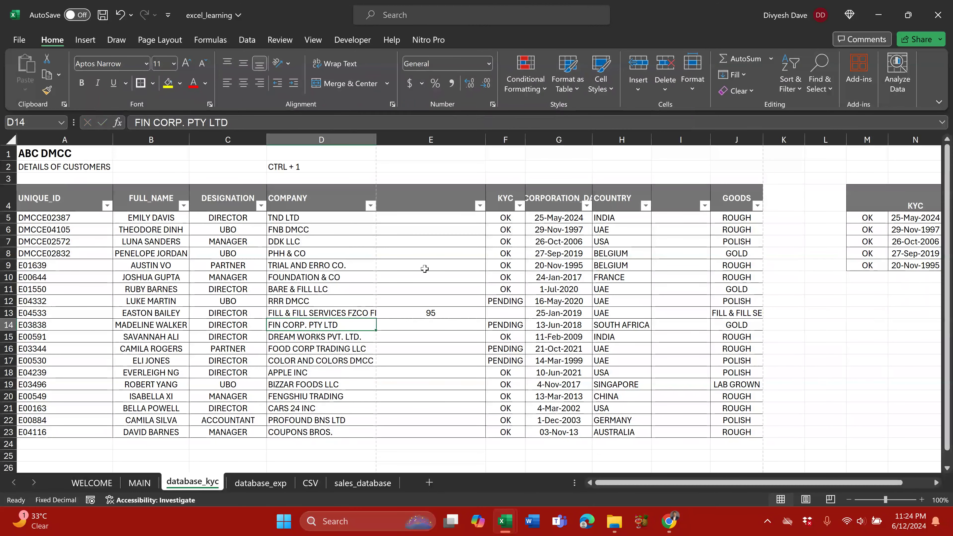
pyautogui.hotkey('ctrl', 'z')
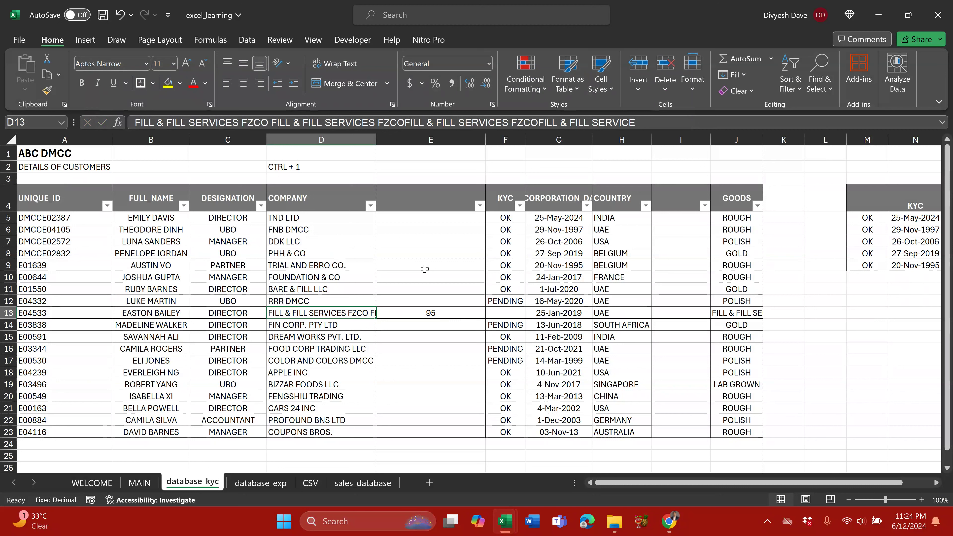
pyautogui.press('Right')
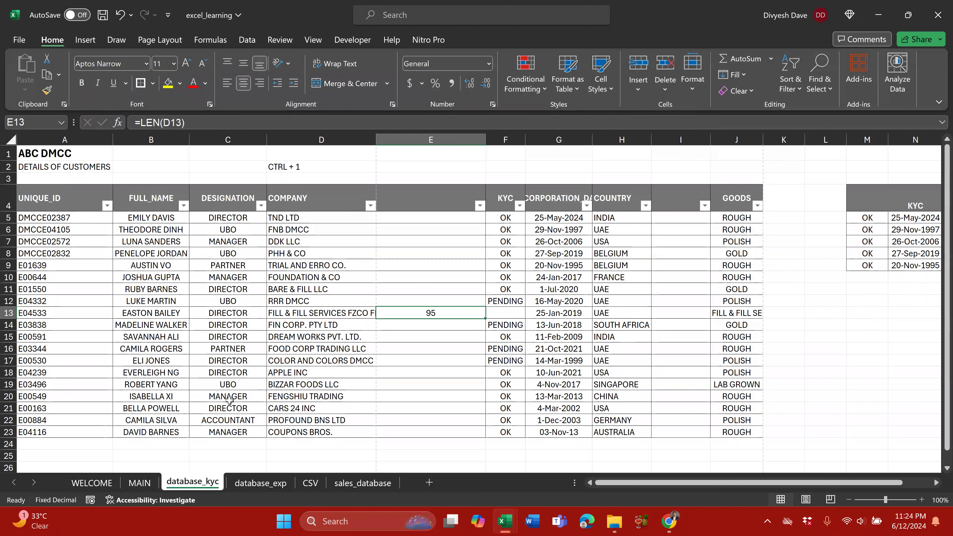
pyautogui.click(145, 485)
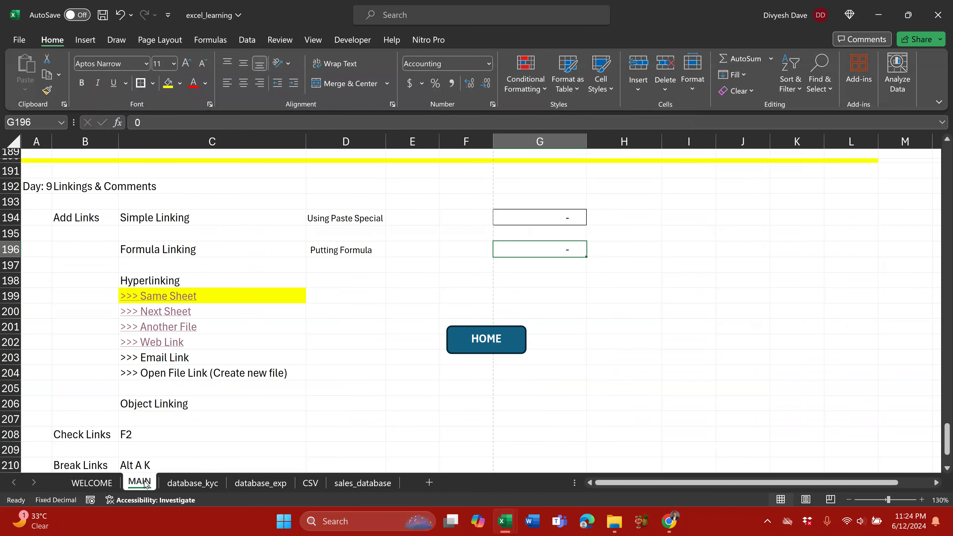
pyautogui.click(198, 476)
pyautogui.press('F2')
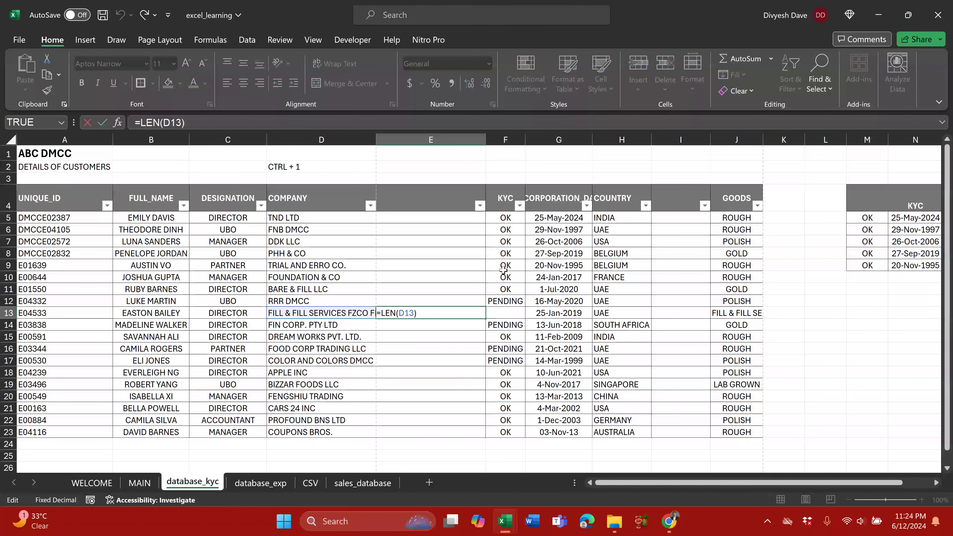
pyautogui.hotkey('ctrl', 'Return')
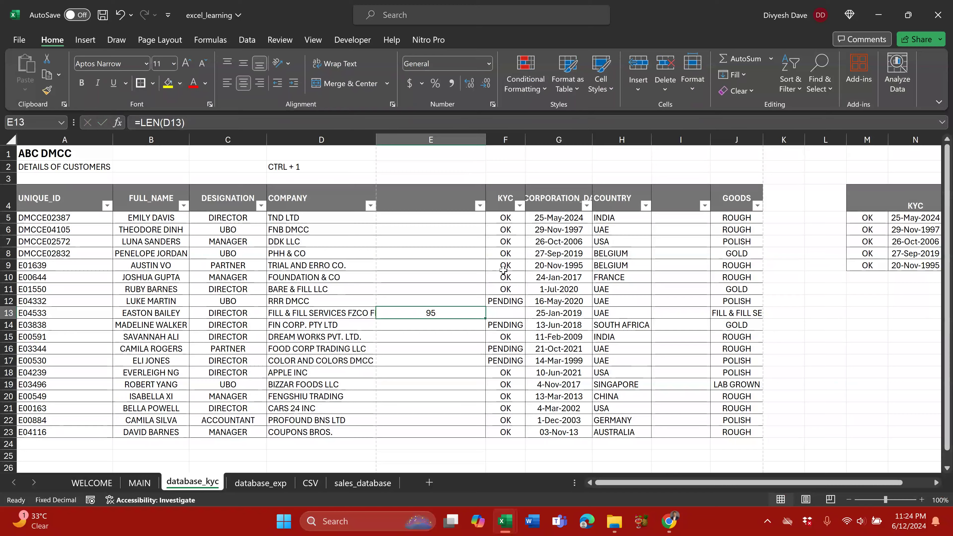
pyautogui.hotkey('alt', 'Tab')
pyautogui.hotkey('alt', 'Tab')
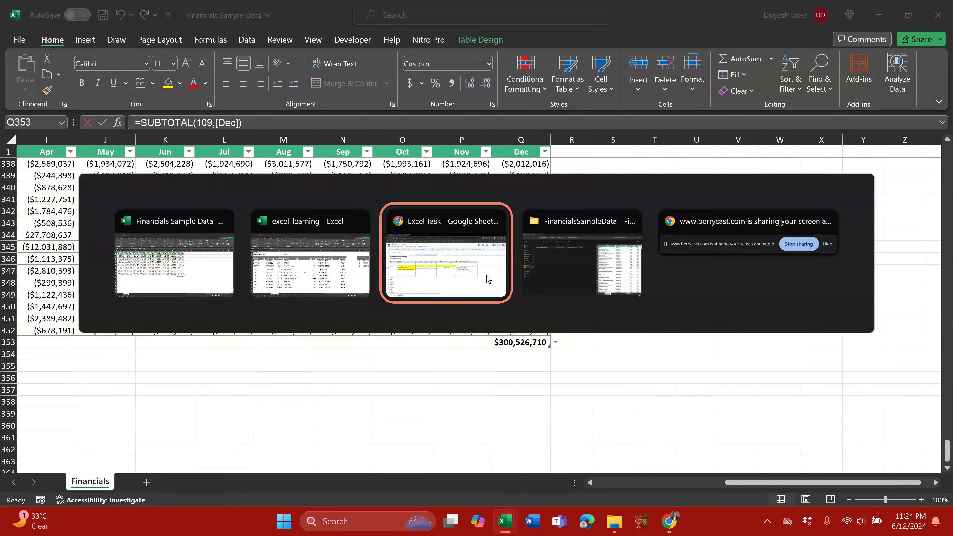
pyautogui.click(488, 278)
pyautogui.click(469, 274)
pyautogui.click(495, 261)
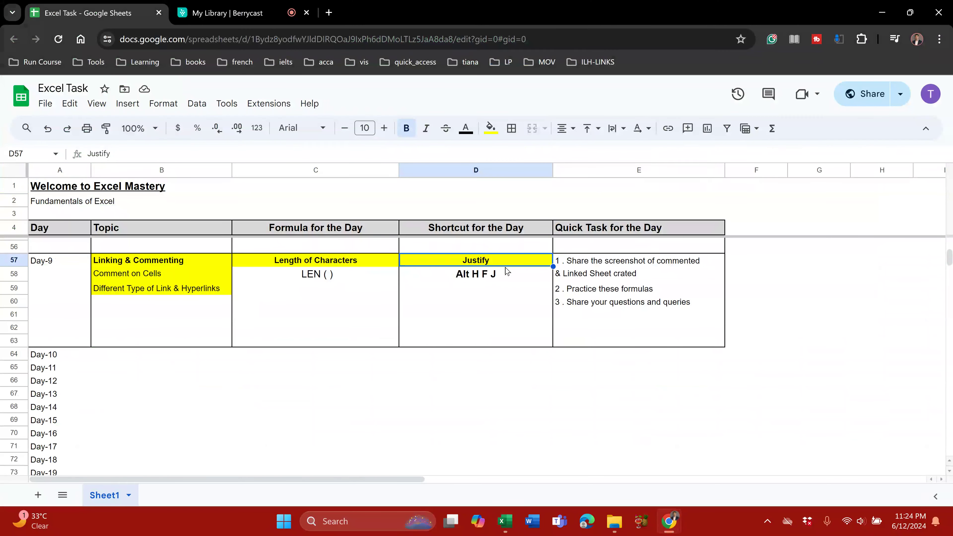
pyautogui.hotkey('alt', 'Tab')
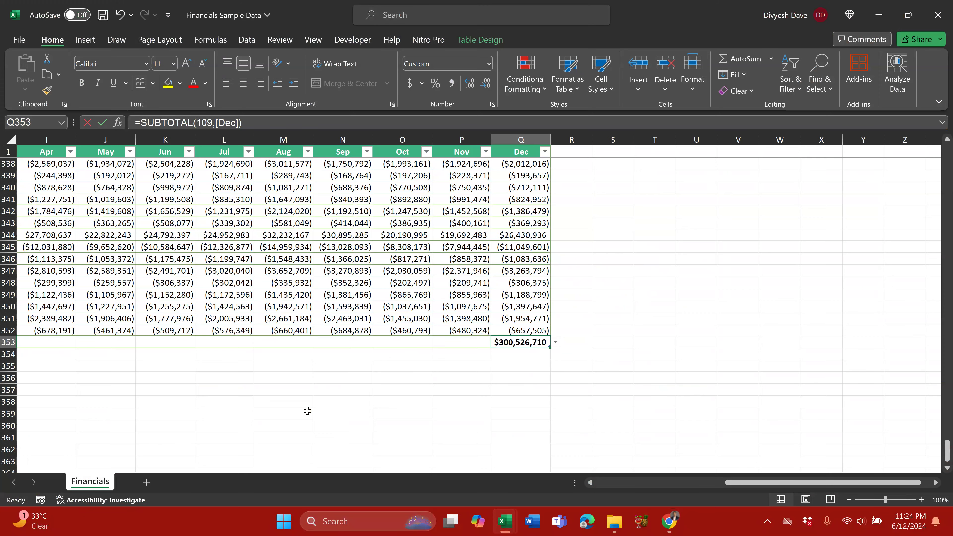
pyautogui.hotkey('alt', 'Tab')
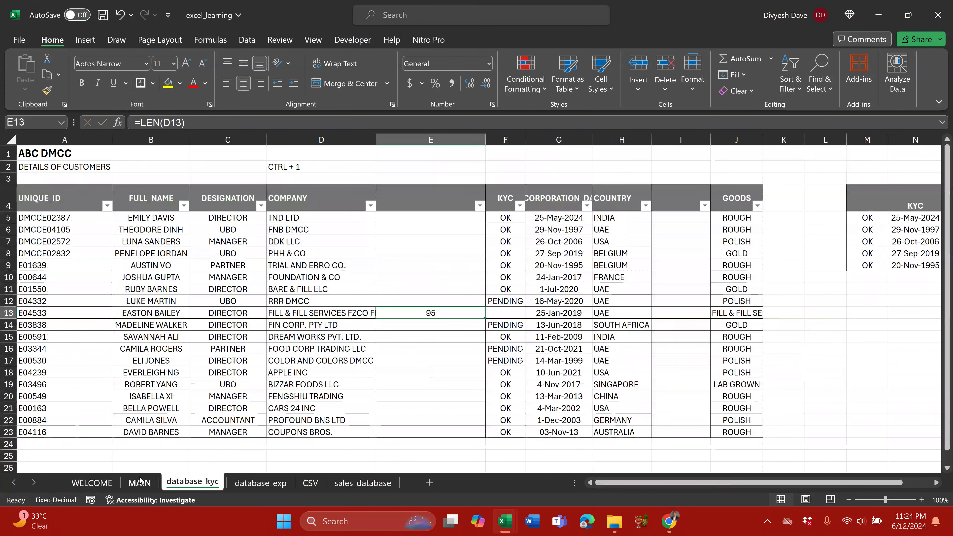
# Step: Return to the MAIN sheet and scroll to the Day 9 section around row 108
pyautogui.click(139, 482)
pyautogui.scroll(-6, 241, 334)
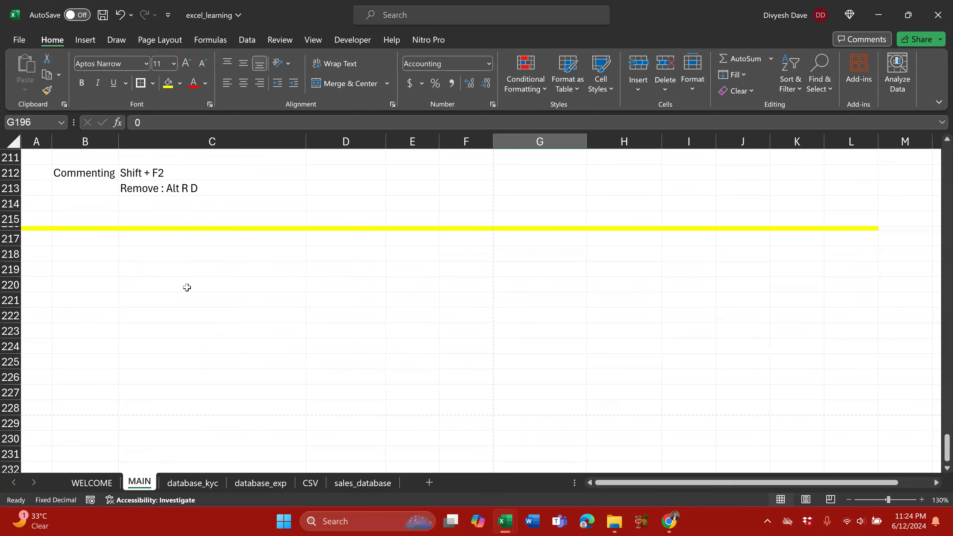
pyautogui.click(187, 288)
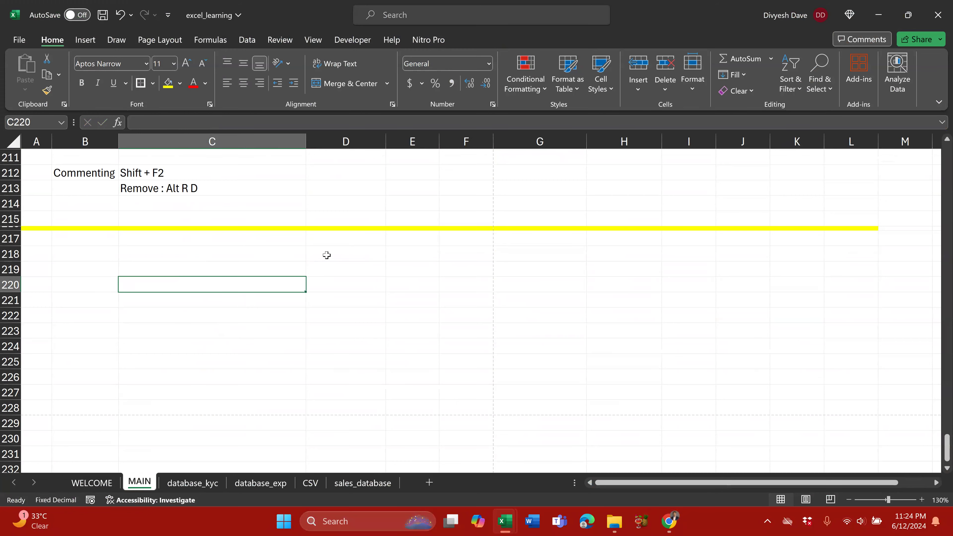
pyautogui.scroll(20, 285, 257)
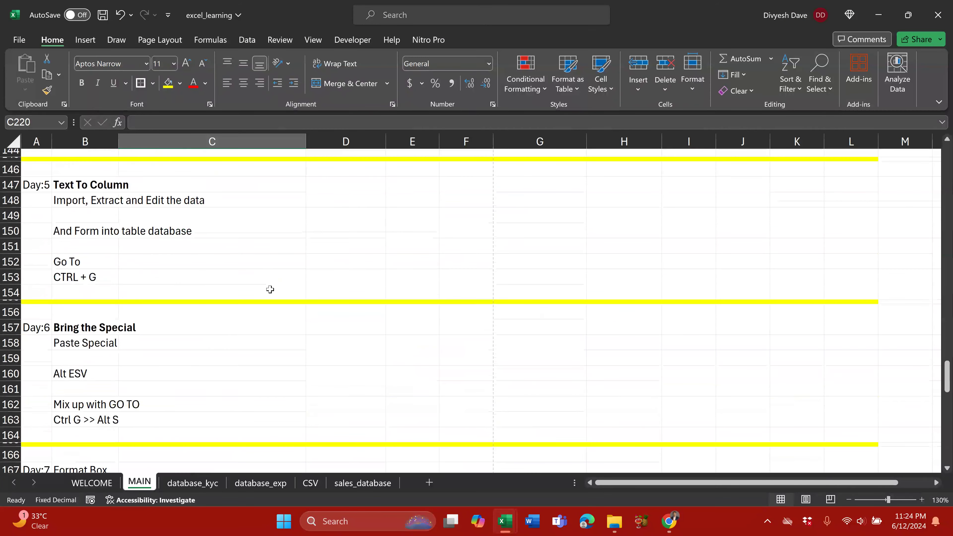
pyautogui.scroll(16, 270, 289)
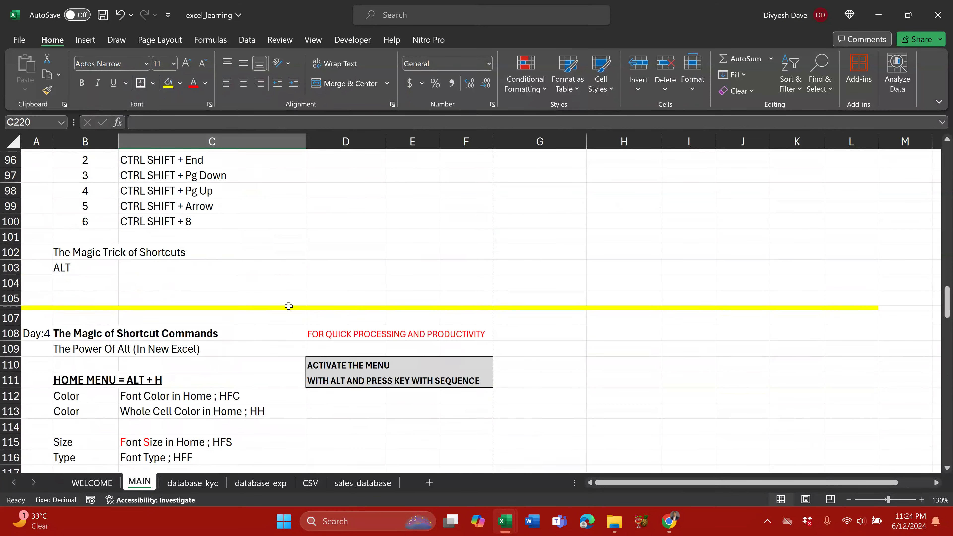
pyautogui.scroll(8, 296, 304)
pyautogui.scroll(-5, 263, 326)
pyautogui.scroll(-1, 241, 387)
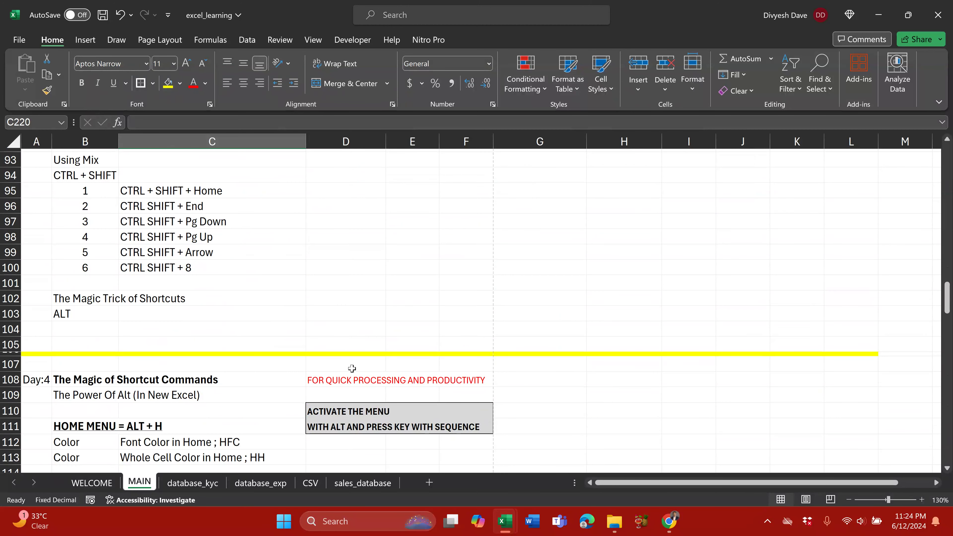
# Step: In G108, enter a formula joining B108, D108 and B109 with &
pyautogui.click(557, 382)
pyautogui.write('=')
pyautogui.press('Left')
pyautogui.press('Left')
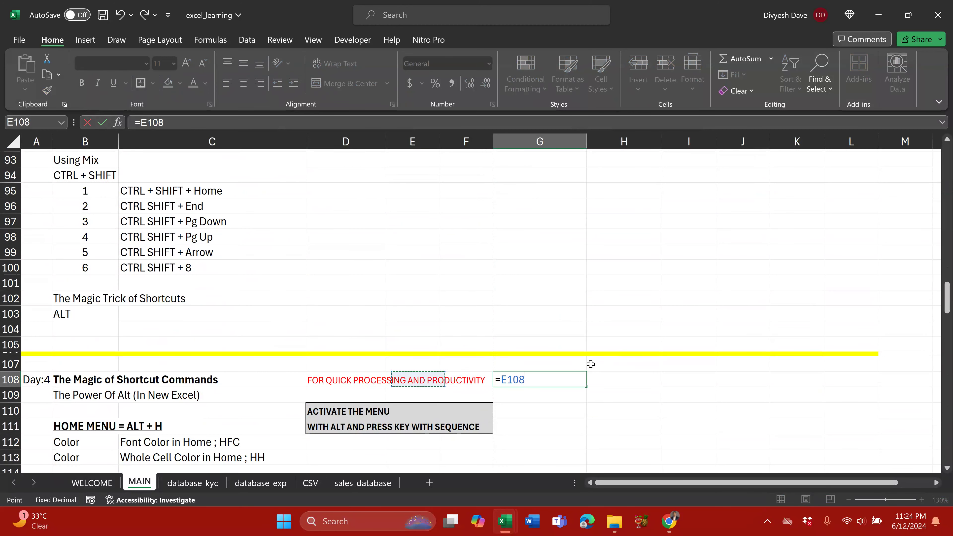
pyautogui.press('Left')
pyautogui.press('Left')
pyautogui.press('Left')
pyautogui.press('Left')
pyautogui.press('Right')
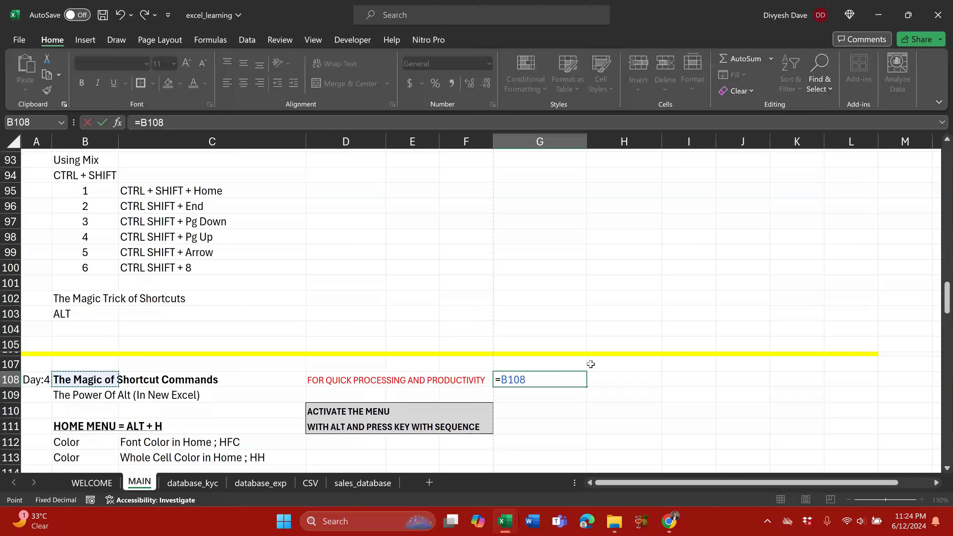
pyautogui.write('&')
pyautogui.press('Left')
pyautogui.press('Left')
pyautogui.press('Left')
pyautogui.press('Left')
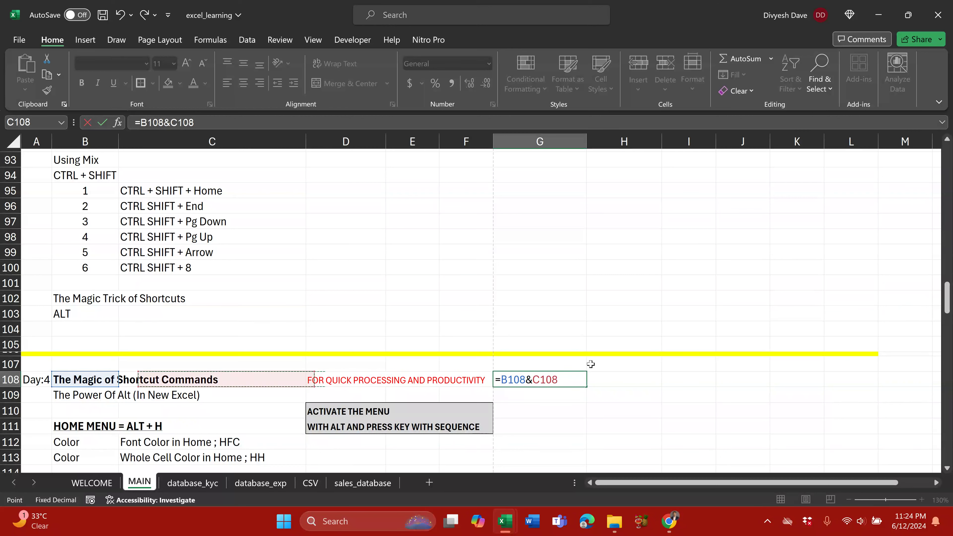
pyautogui.press('Right')
pyautogui.write('*')
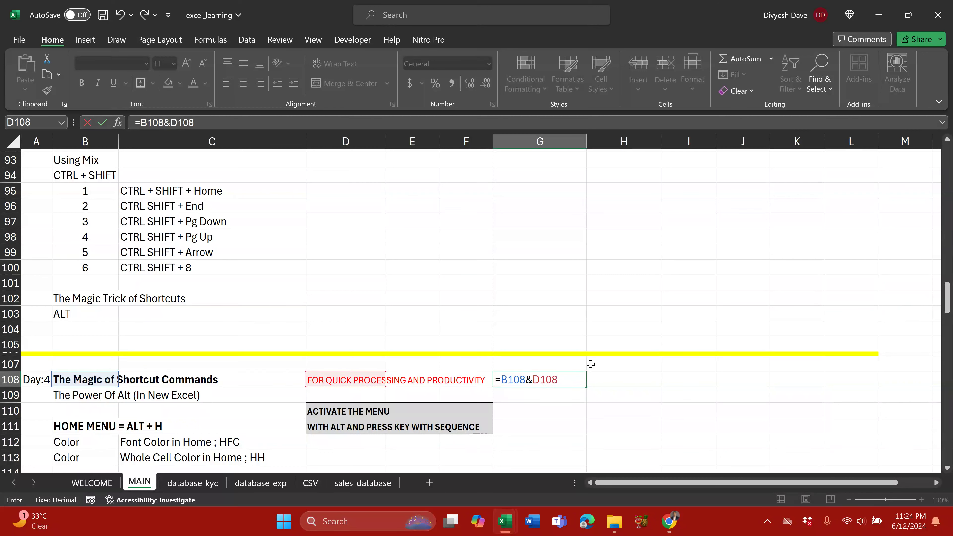
pyautogui.write('&')
pyautogui.click(78, 395)
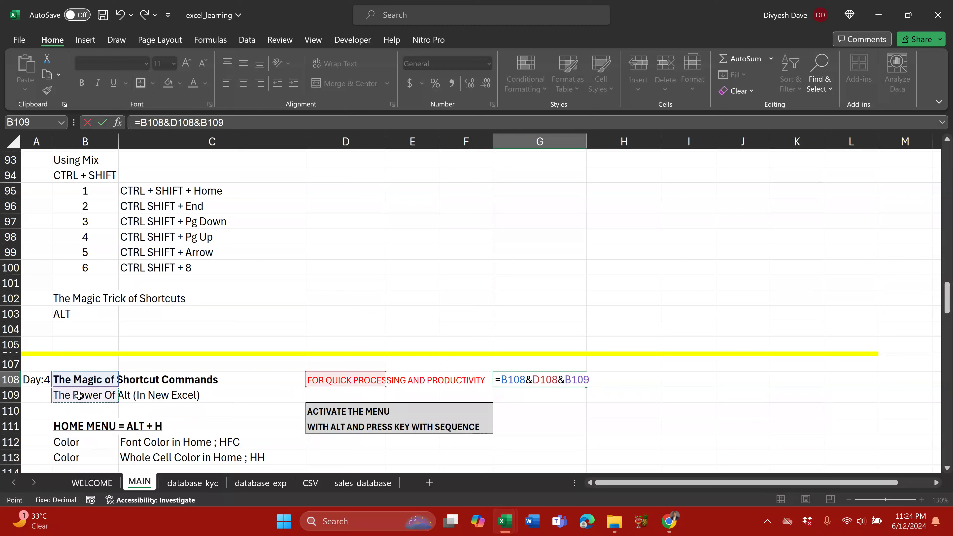
pyautogui.hotkey('ctrl', 'Return')
# Step: Copy G108 and paste the joined text as a value into C219
pyautogui.hotkey('ctrl', 'c')
pyautogui.scroll(-11, 196, 380)
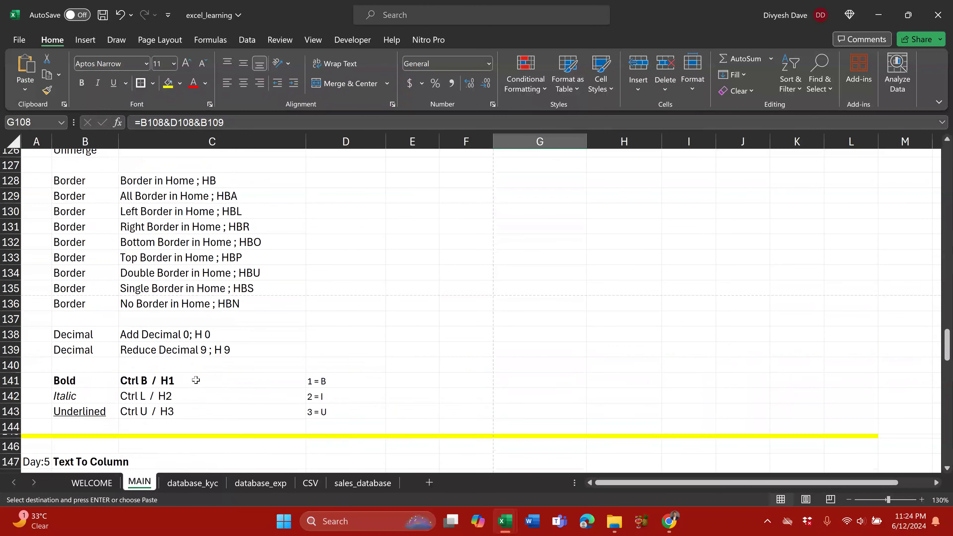
pyautogui.scroll(-20, 195, 380)
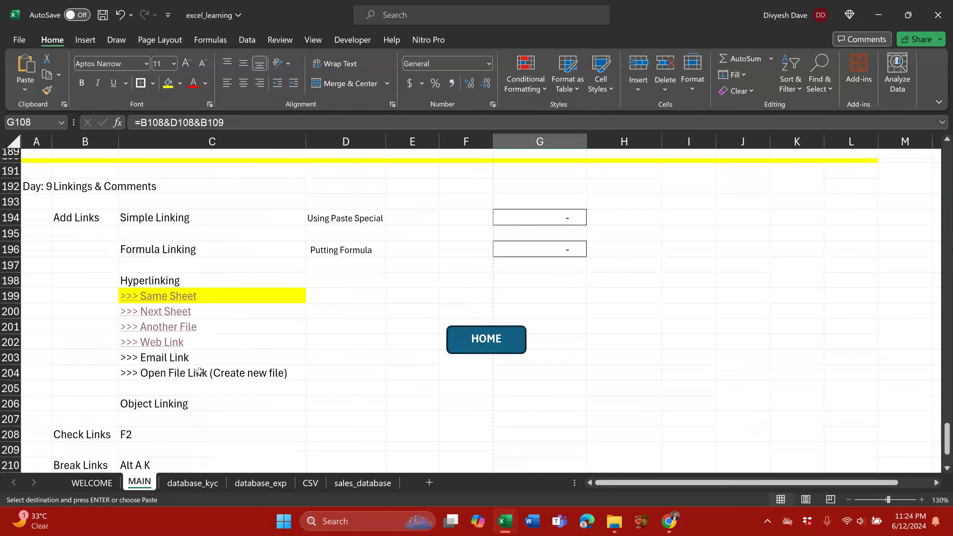
pyautogui.scroll(-7, 199, 371)
pyautogui.click(154, 269)
pyautogui.hotkey('alt', 'e')
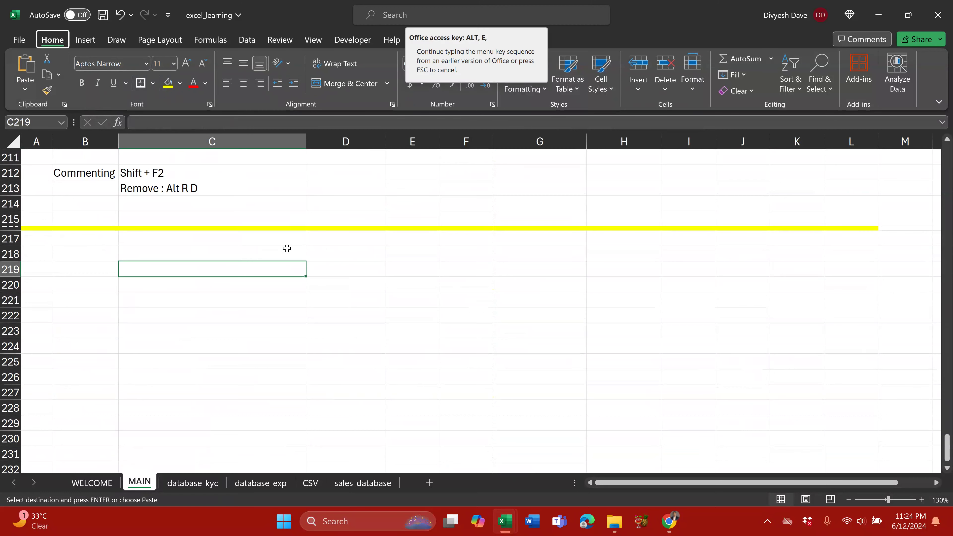
pyautogui.press('s')
pyautogui.press('v')
pyautogui.press('Return')
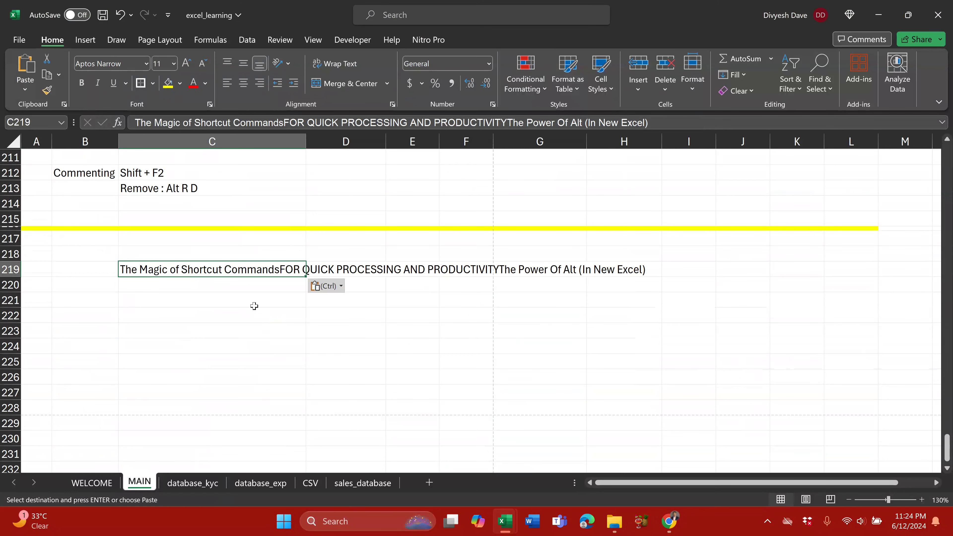
# Step: Turn on Wrap Text for C219
pyautogui.press('Down')
pyautogui.press('Down')
pyautogui.press('Down')
pyautogui.press('Down')
pyautogui.click(227, 270)
pyautogui.hotkey('alt', 'h')
pyautogui.press('w')
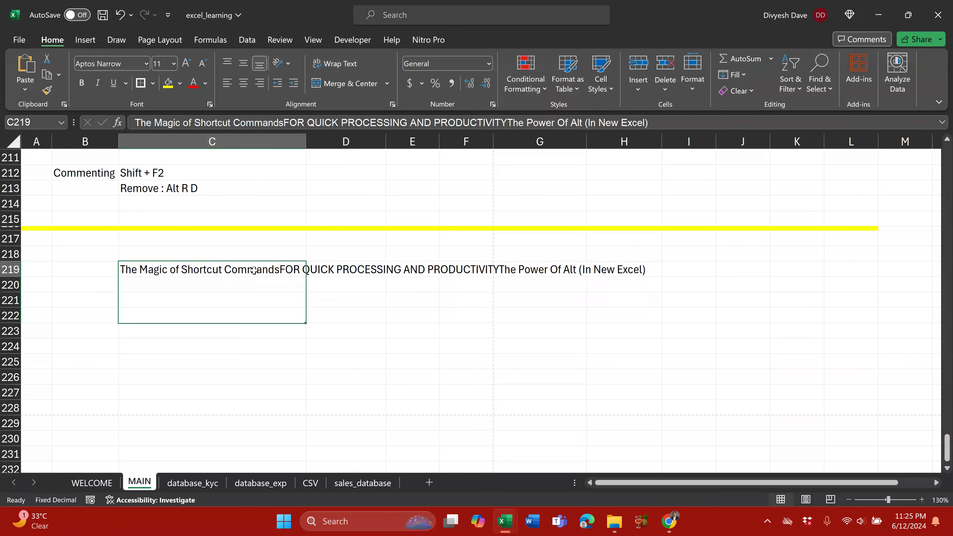
# Step: Turn Wrap Text off for C219 and select C219 through F219, dismissing an accidental name-creation dialog
pyautogui.hotkey('alt', 'h')
pyautogui.press('w')
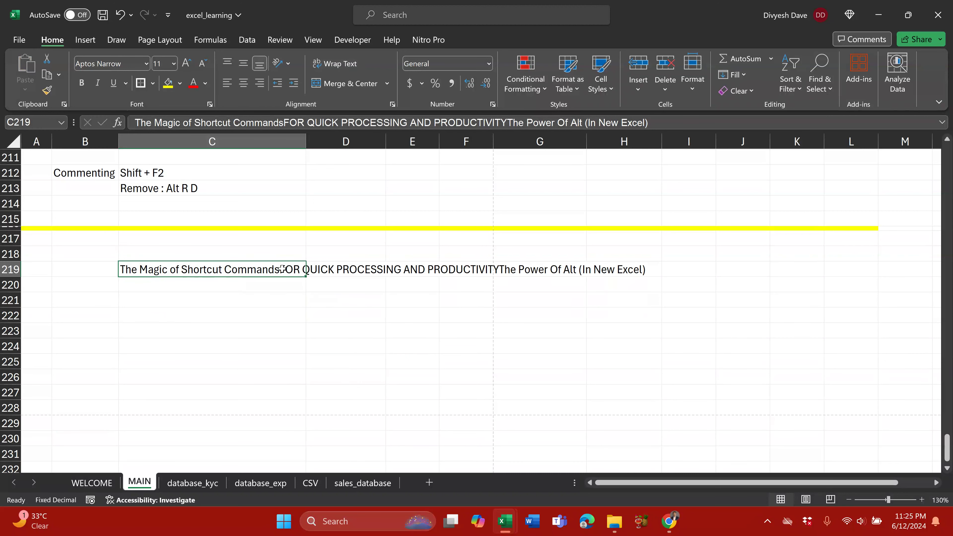
pyautogui.moveTo(288, 267); pyautogui.dragTo(409, 271)
pyautogui.press('alt')
pyautogui.press('m')
pyautogui.press('c')
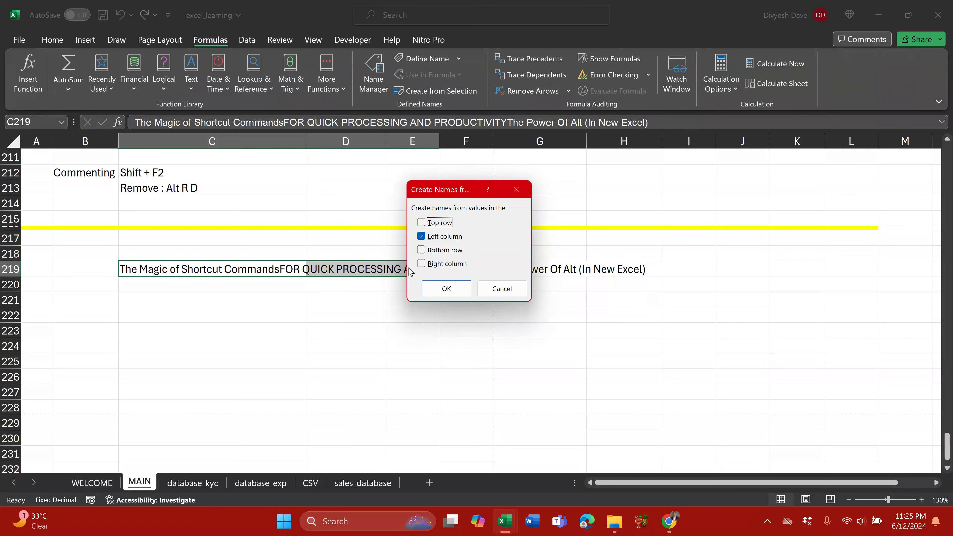
pyautogui.press('Escape')
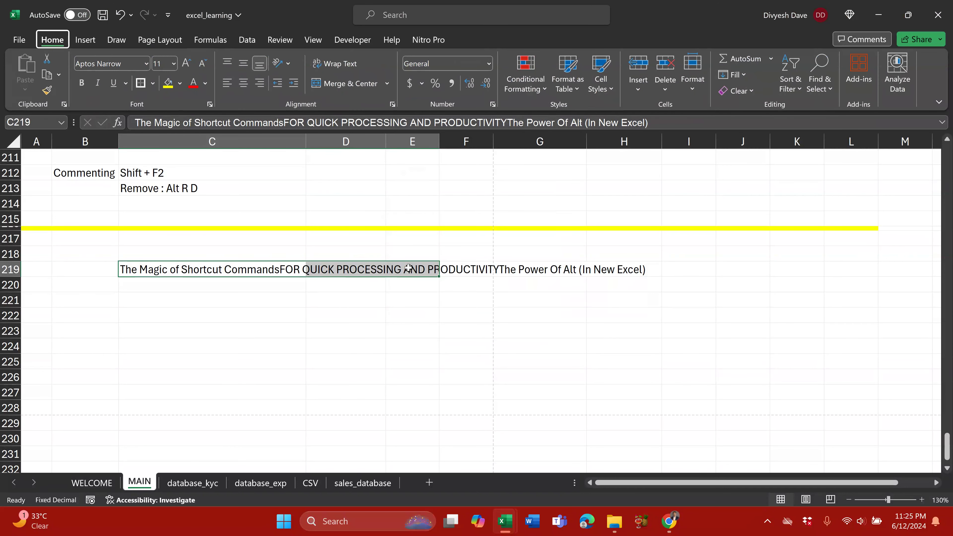
# Step: Merge and centre C219:E219, undo the merge, then wrap C219's text onto four lines
pyautogui.press('h')
pyautogui.press('m')
pyautogui.press('c')
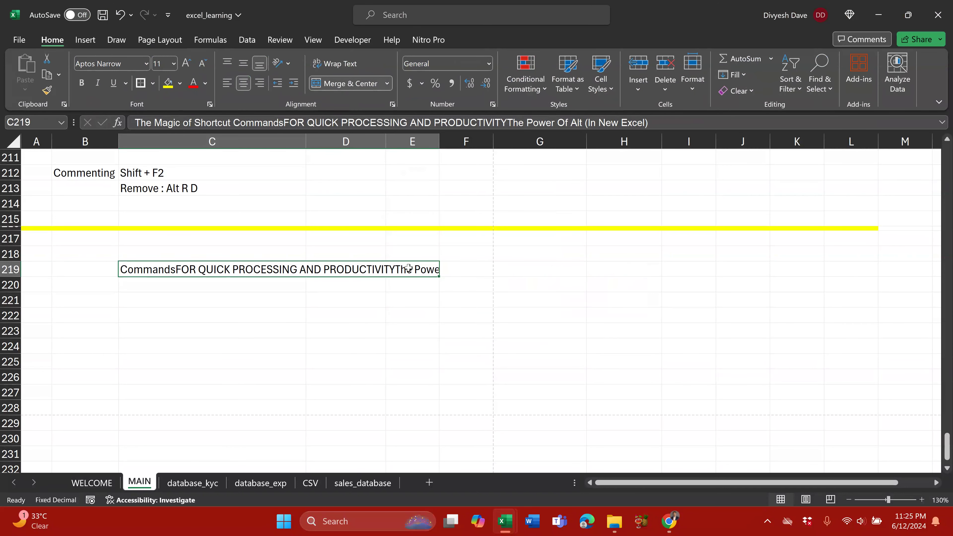
pyautogui.hotkey('alt', 'h')
pyautogui.press('m')
pyautogui.press('u')
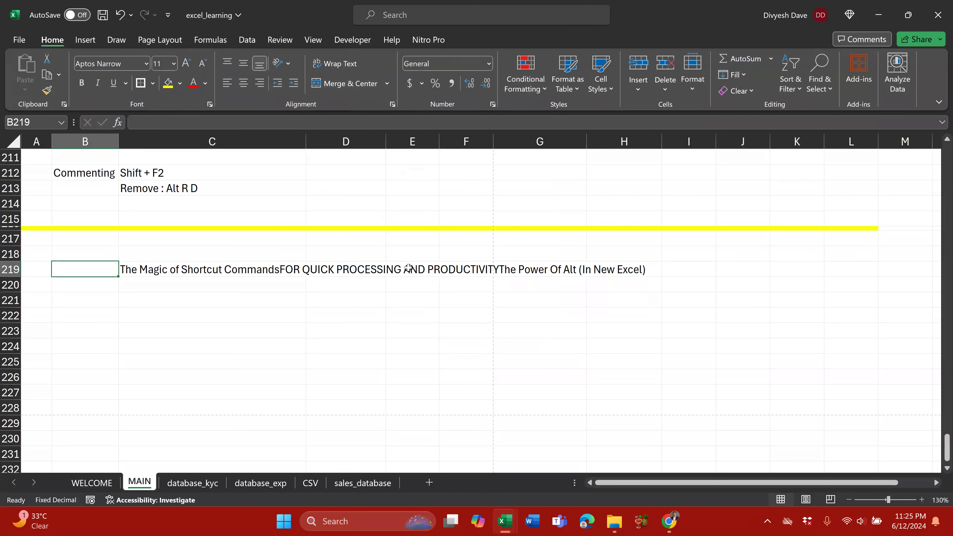
pyautogui.hotkey('alt', 'h')
pyautogui.press('w')
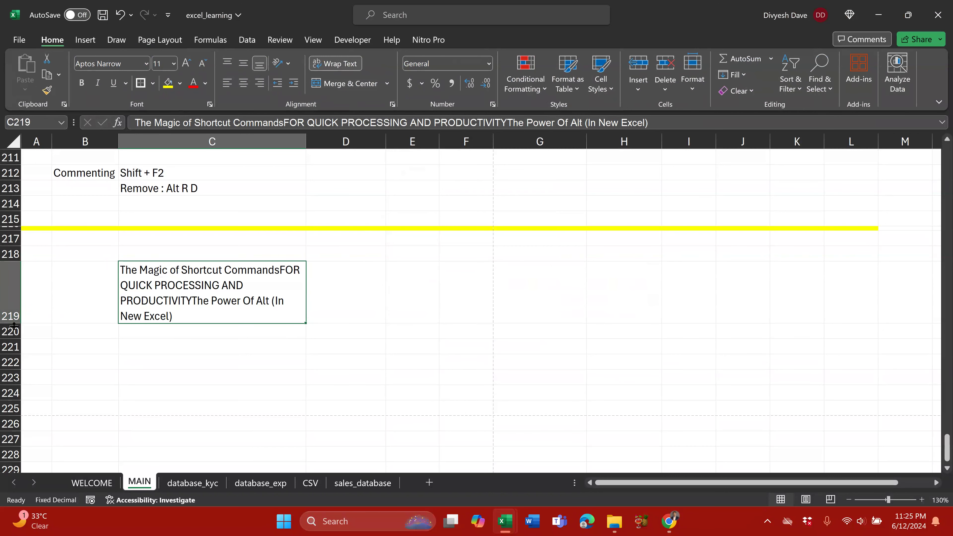
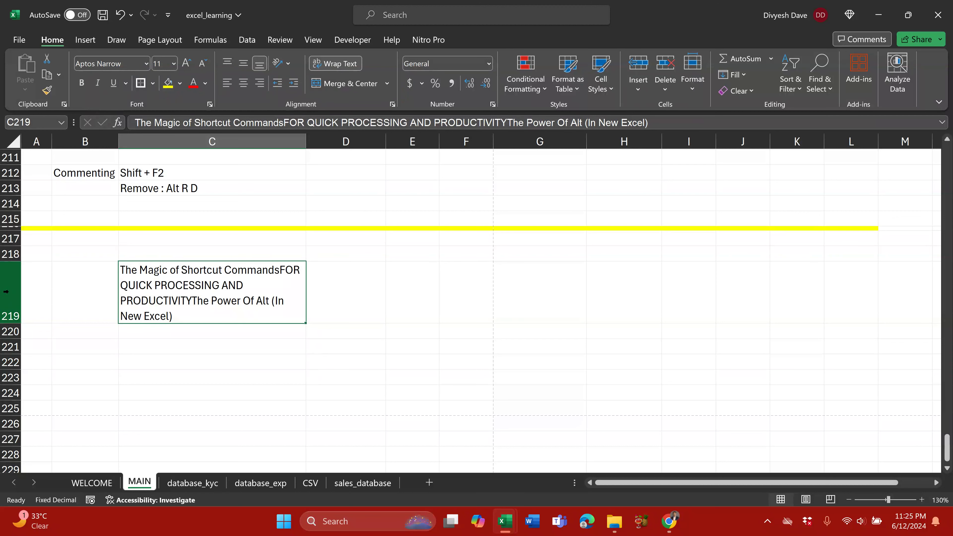
# Step: Unwrap C219, then justify its text down C219:C224 with Home > Fill > Justify
pyautogui.hotkey('alt', 'h')
pyautogui.press('w')
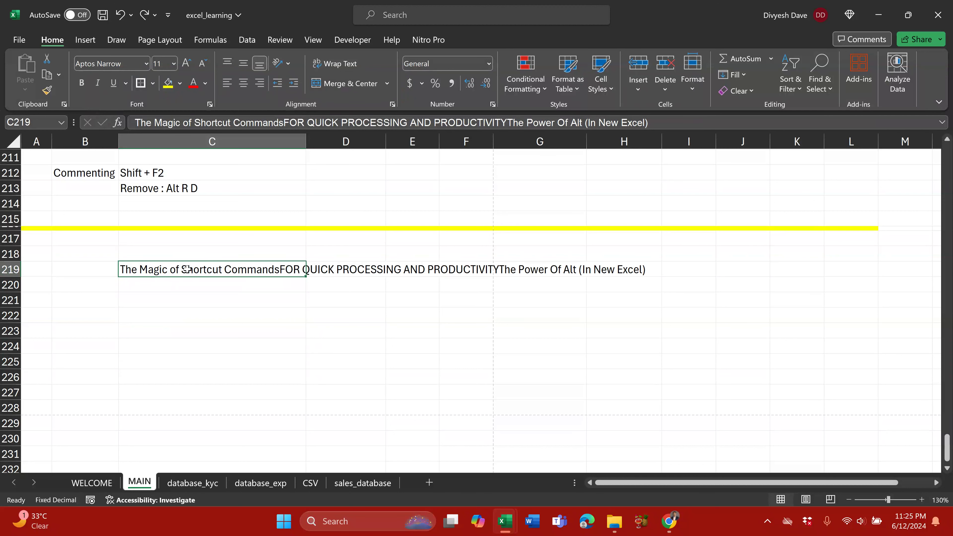
pyautogui.moveTo(204, 269); pyautogui.dragTo(209, 360)
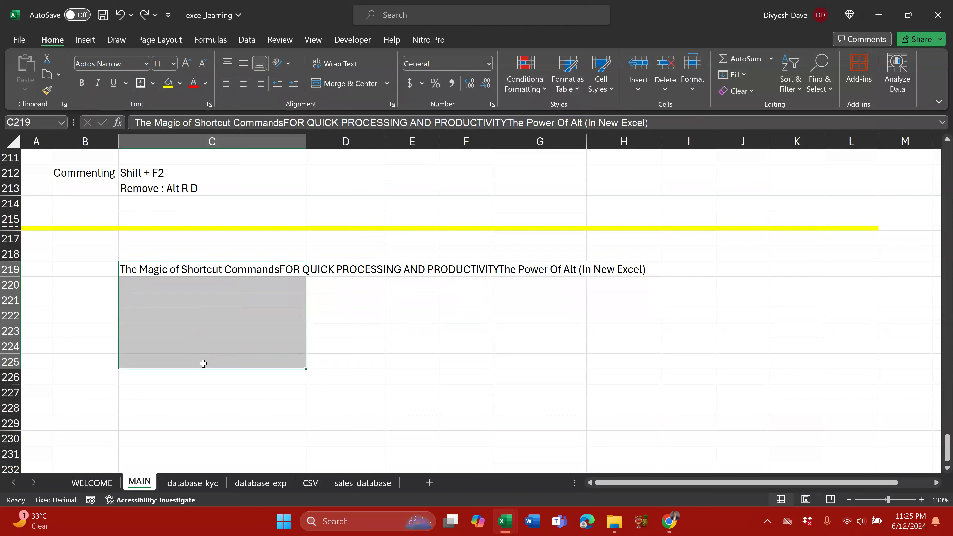
pyautogui.press('alt')
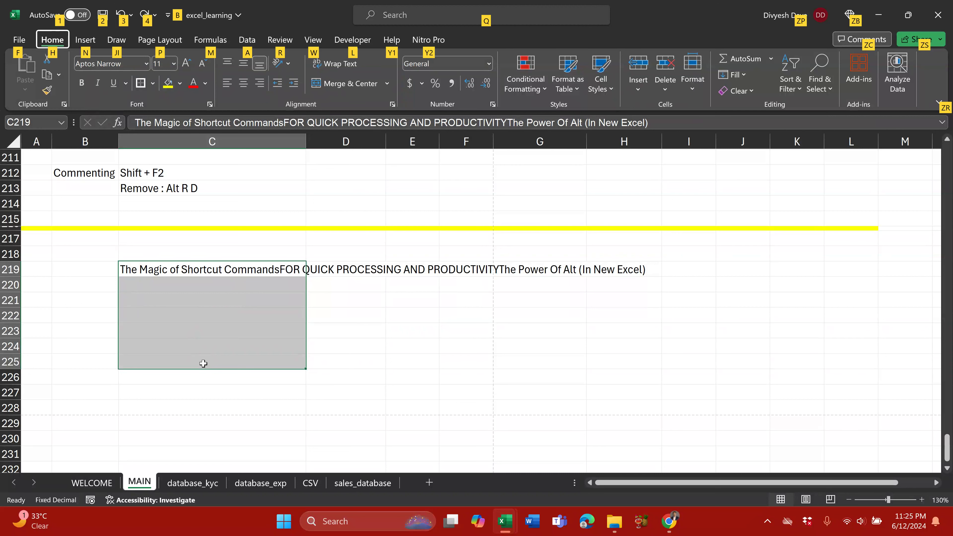
pyautogui.press('f')
pyautogui.press('i')
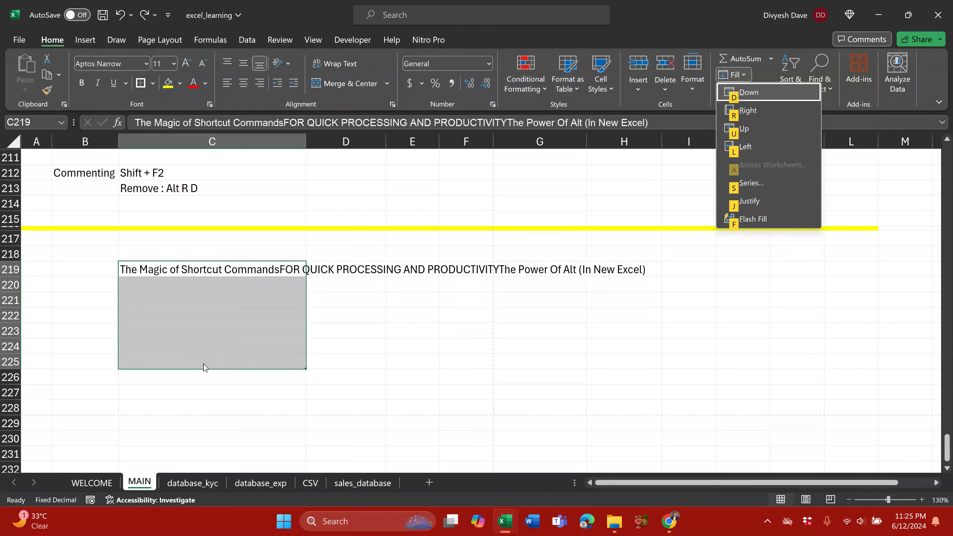
pyautogui.press('j')
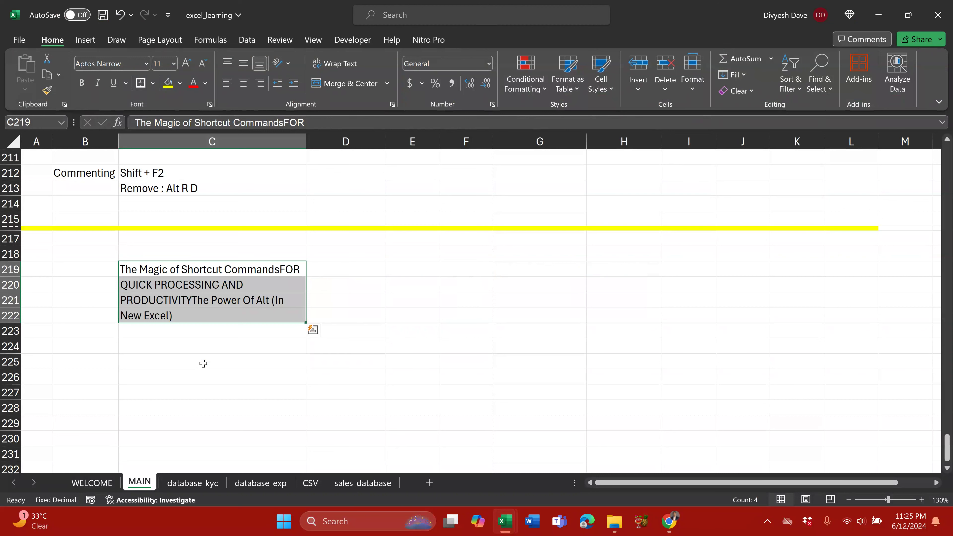
# Step: Reselect the justified cells C219:C222 and check the text in C222
pyautogui.click(177, 405)
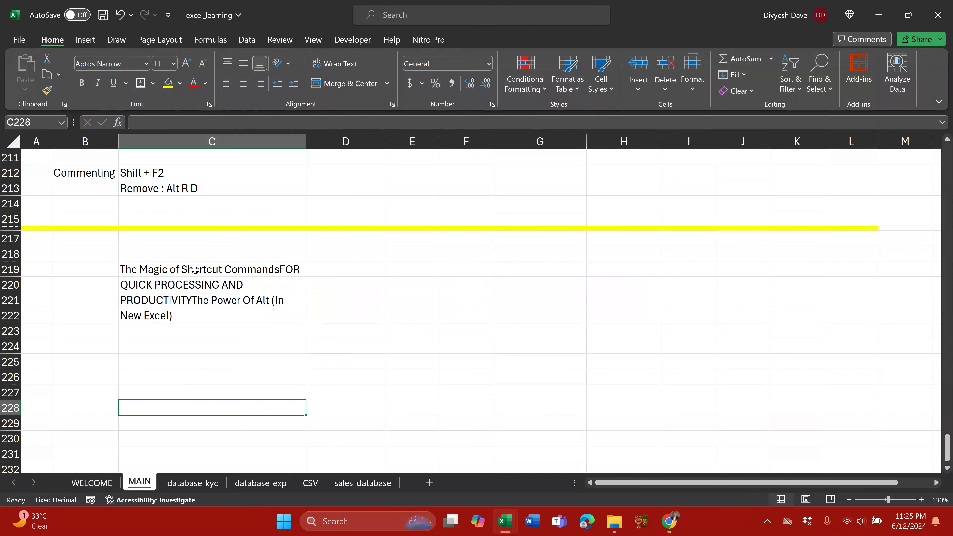
pyautogui.moveTo(195, 271); pyautogui.dragTo(230, 316)
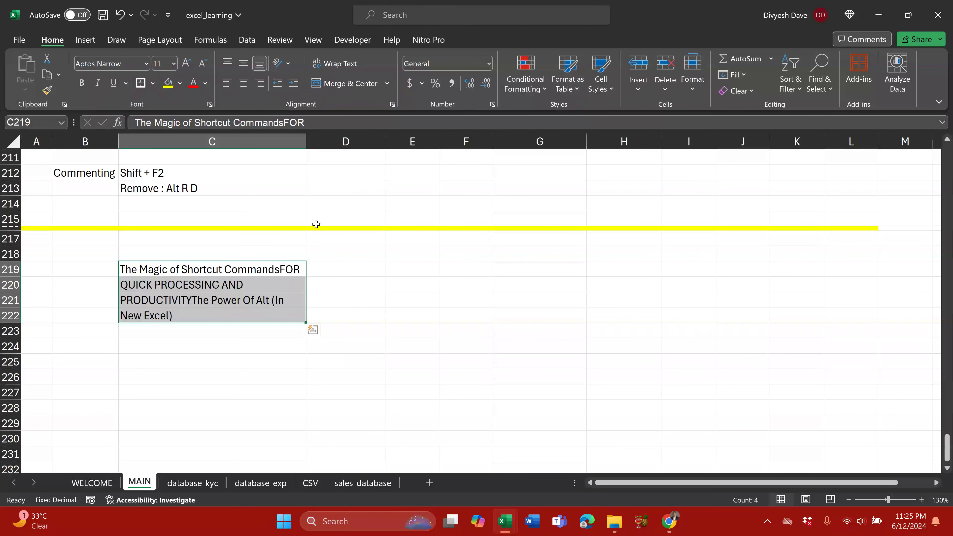
pyautogui.moveTo(168, 271); pyautogui.dragTo(177, 317)
pyautogui.click(206, 314)
# Step: Undo the split and append a comma plus a second copy of C219's text
pyautogui.moveTo(205, 276); pyautogui.dragTo(194, 394)
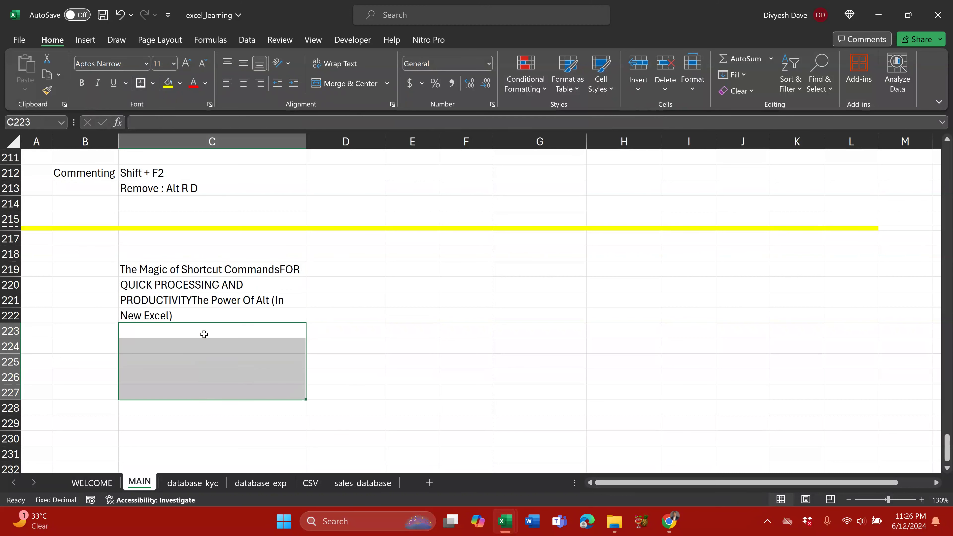
pyautogui.moveTo(204, 284); pyautogui.dragTo(204, 319)
pyautogui.hotkey('ctrl', 'z')
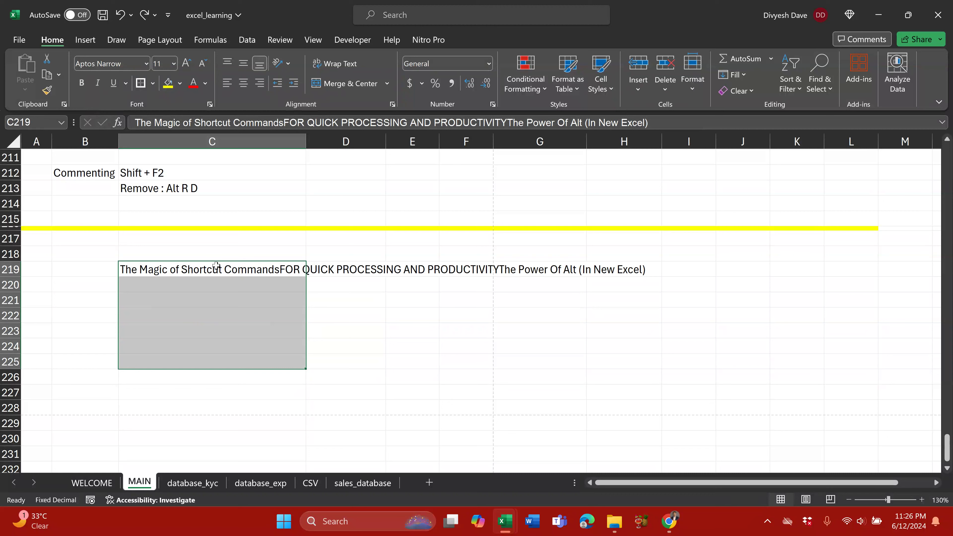
pyautogui.click(212, 270)
pyautogui.press('F2')
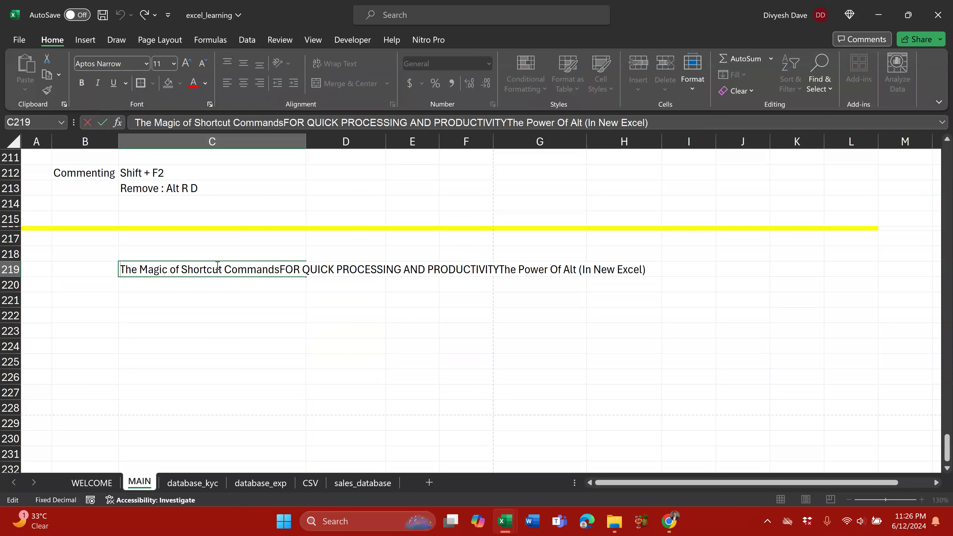
pyautogui.hotkey('shift', 'Home')
pyautogui.hotkey('ctrl', 'c')
pyautogui.press('End')
pyautogui.write(',')
pyautogui.hotkey('ctrl', 'v')
pyautogui.hotkey('ctrl', 'Return')
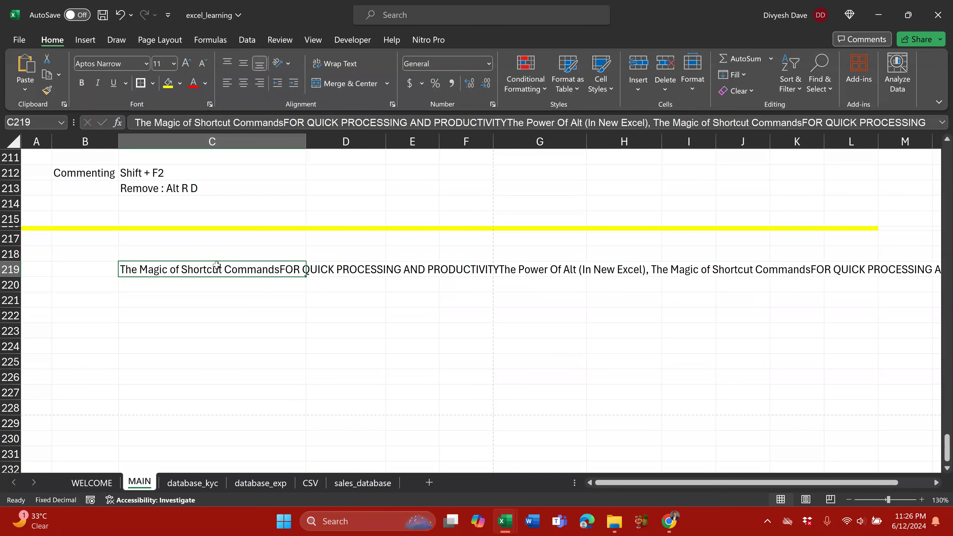
# Step: Justify C219:C222, letting the text extend below the range to C225
pyautogui.hotkey('shift', 'Down')
pyautogui.hotkey('shift', 'Down')
pyautogui.hotkey('shift', 'Down')
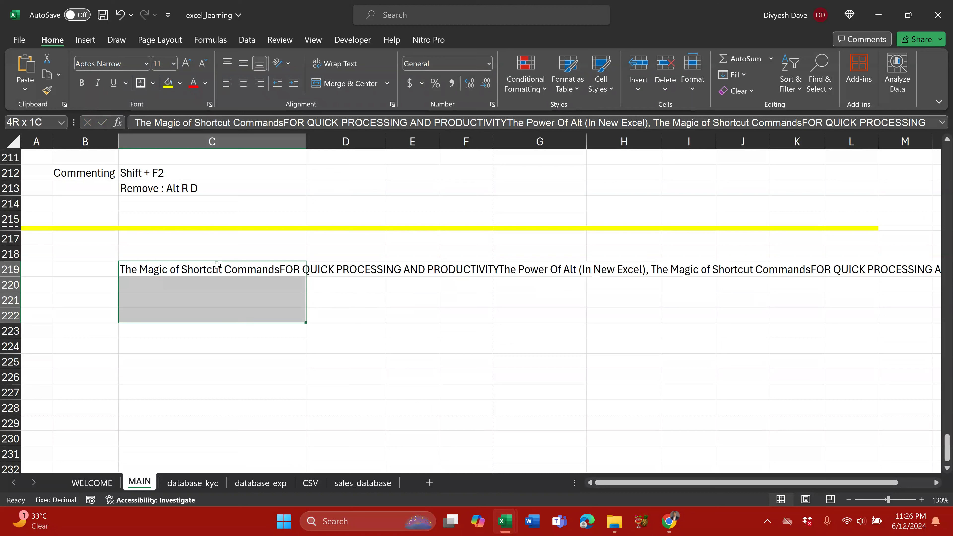
pyautogui.hotkey('alt', 'e')
pyautogui.press('i')
pyautogui.press('j')
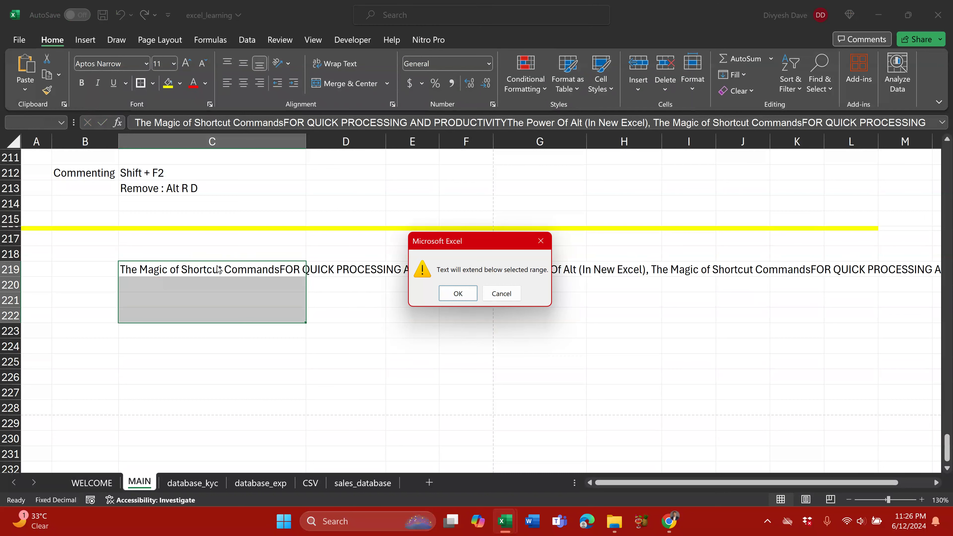
pyautogui.press('Escape')
pyautogui.press('alt')
pyautogui.press('h')
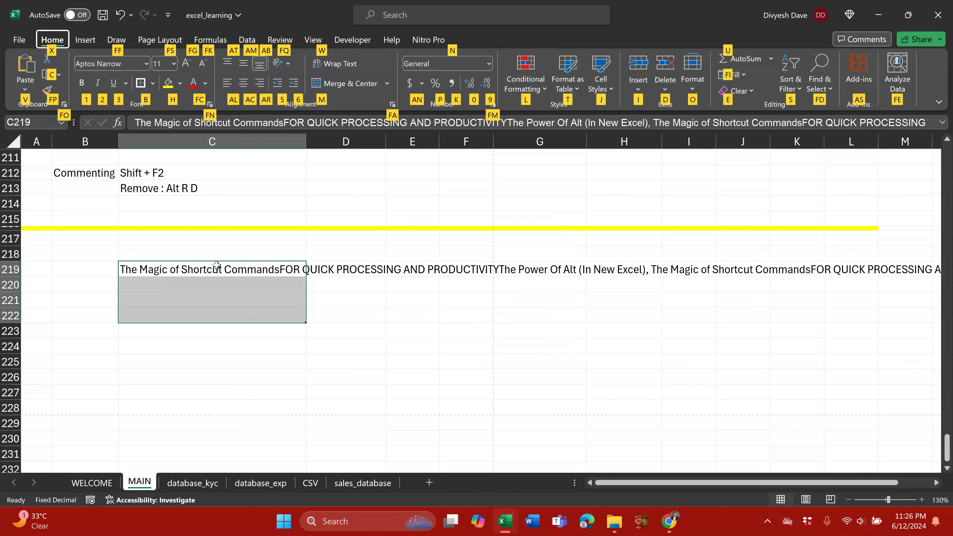
pyautogui.press('f')
pyautogui.press('i')
pyautogui.press('j')
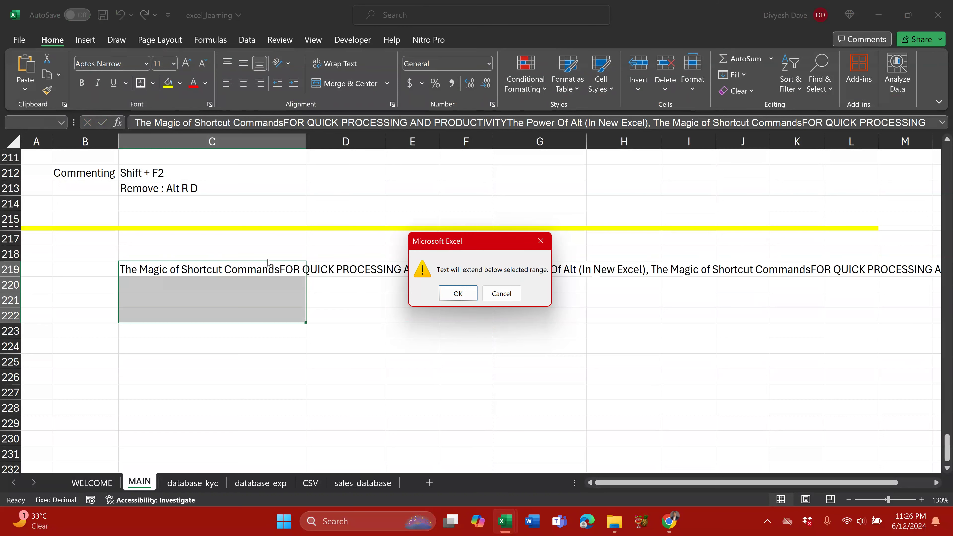
pyautogui.click(461, 294)
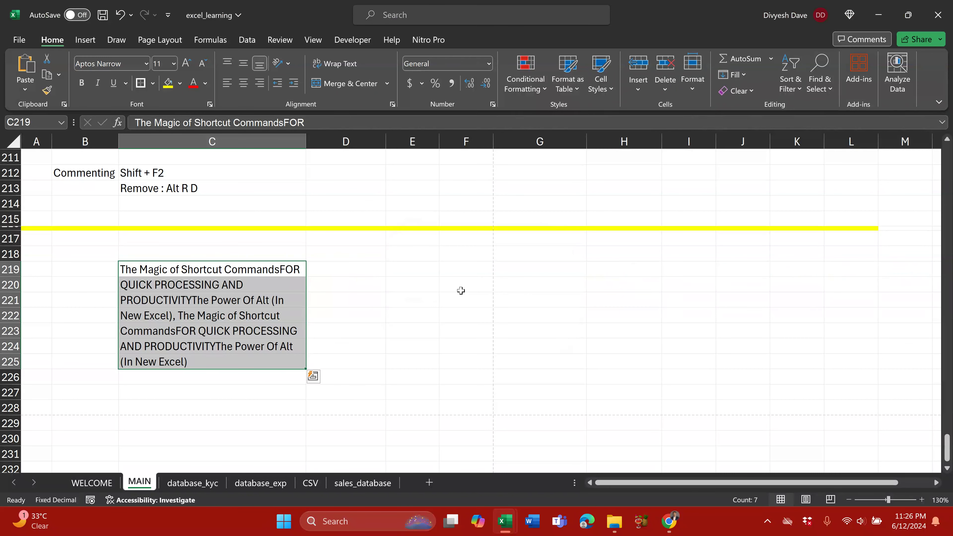
pyautogui.moveTo(198, 271); pyautogui.dragTo(206, 361)
pyautogui.click(312, 270)
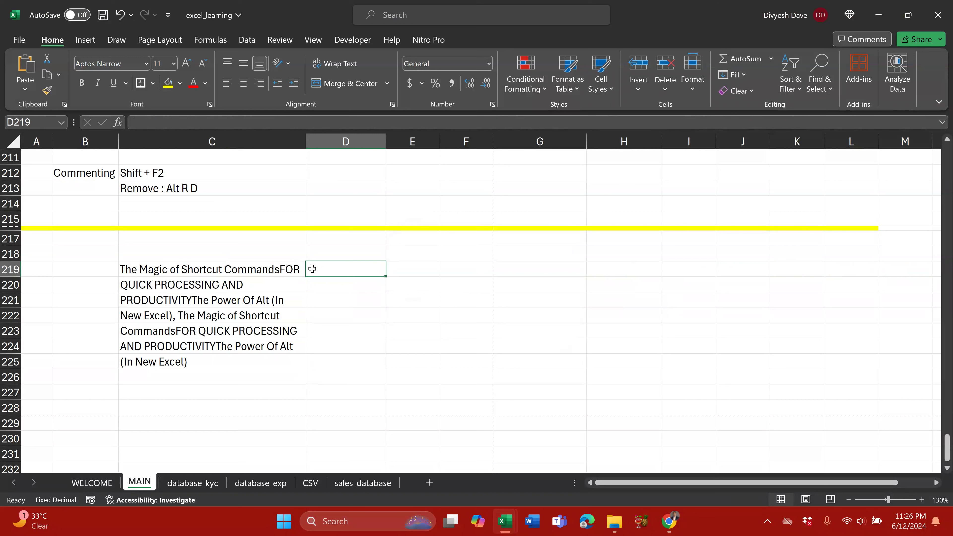
pyautogui.press('Left')
pyautogui.hotkey('shift', 'space')
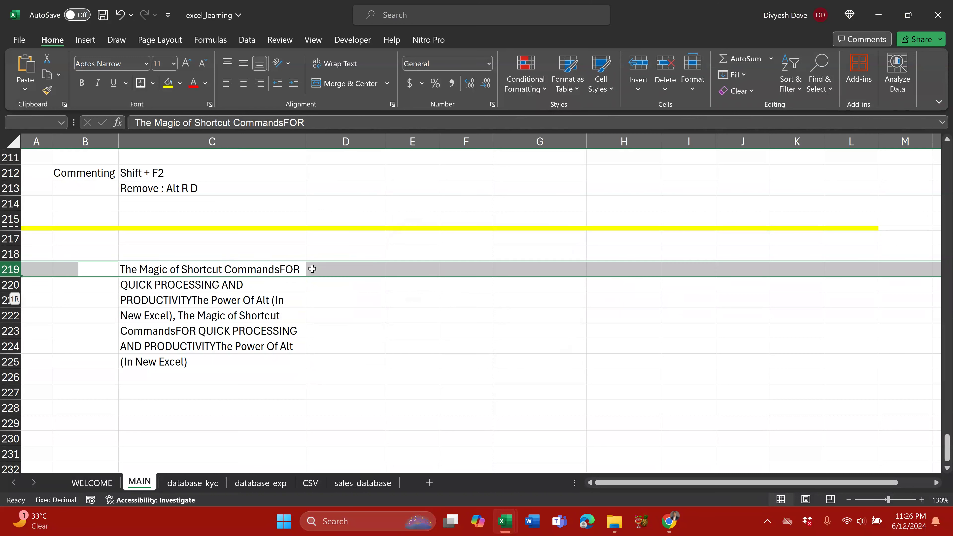
pyautogui.hotkey('shift', 'Down')
pyautogui.press('Up')
pyautogui.press('Down')
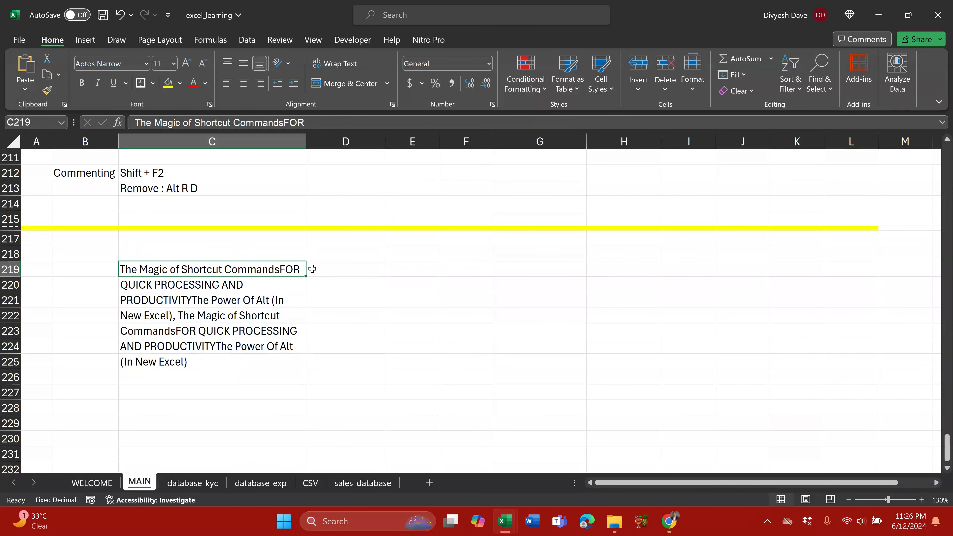
pyautogui.hotkey('shift', 'Down')
pyautogui.hotkey('shift', 'Down')
pyautogui.hotkey('shift', 'Down')
pyautogui.hotkey('shift', 'Down')
pyautogui.hotkey('shift', 'Down')
pyautogui.hotkey('shift', 'Down')
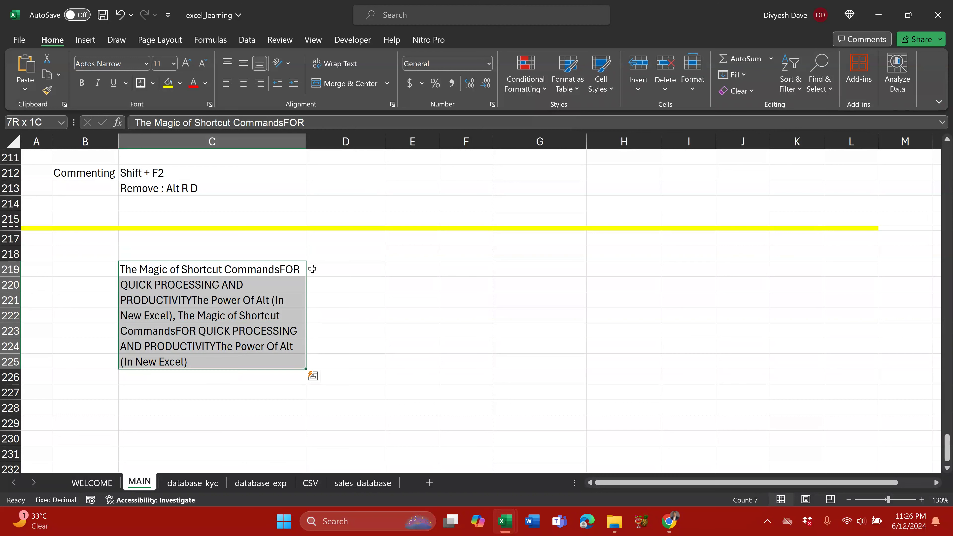
pyautogui.press('Up')
pyautogui.press('Down')
pyautogui.hotkey('shift', 'space')
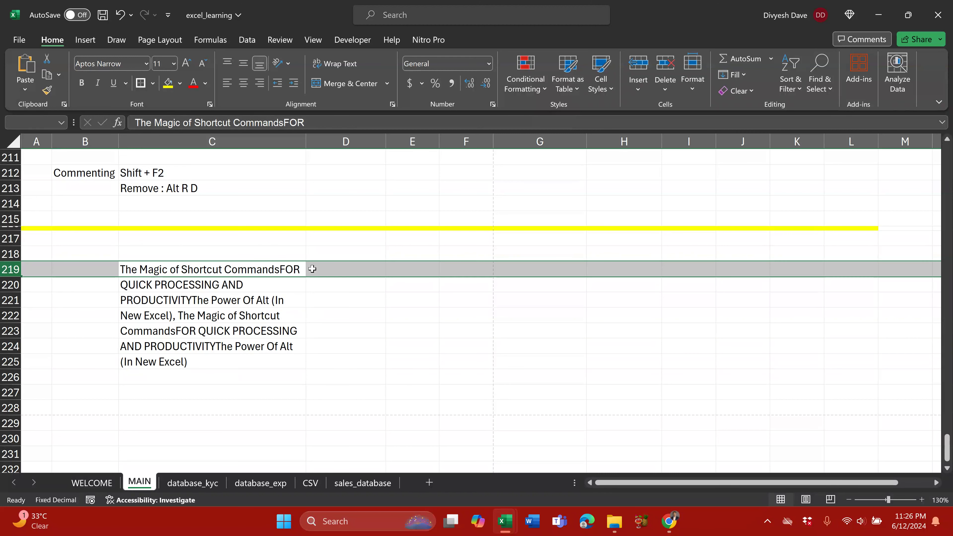
pyautogui.press('Up')
pyautogui.press('Down')
pyautogui.hotkey('shift', 'Down')
pyautogui.hotkey('shift', 'Down')
pyautogui.hotkey('shift', 'Down')
pyautogui.hotkey('shift', 'Down')
pyautogui.hotkey('shift', 'Down')
pyautogui.hotkey('shift', 'Down')
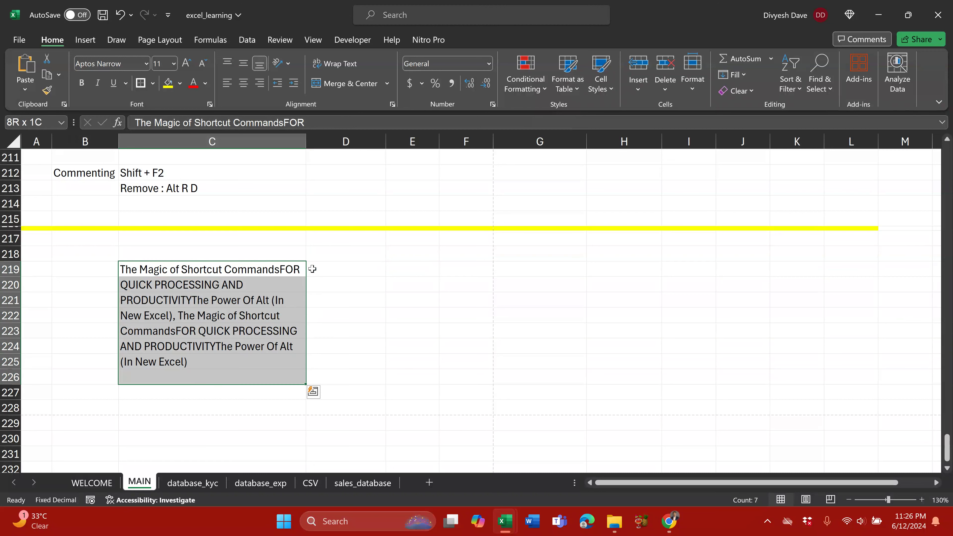
pyautogui.hotkey('shift', 'Up')
pyautogui.press('Right')
pyautogui.hotkey('shift', 'Down')
pyautogui.hotkey('shift', 'Down')
pyautogui.hotkey('shift', 'Down')
pyautogui.hotkey('shift', 'Down')
pyautogui.hotkey('shift', 'Down')
pyautogui.hotkey('shift', 'Down')
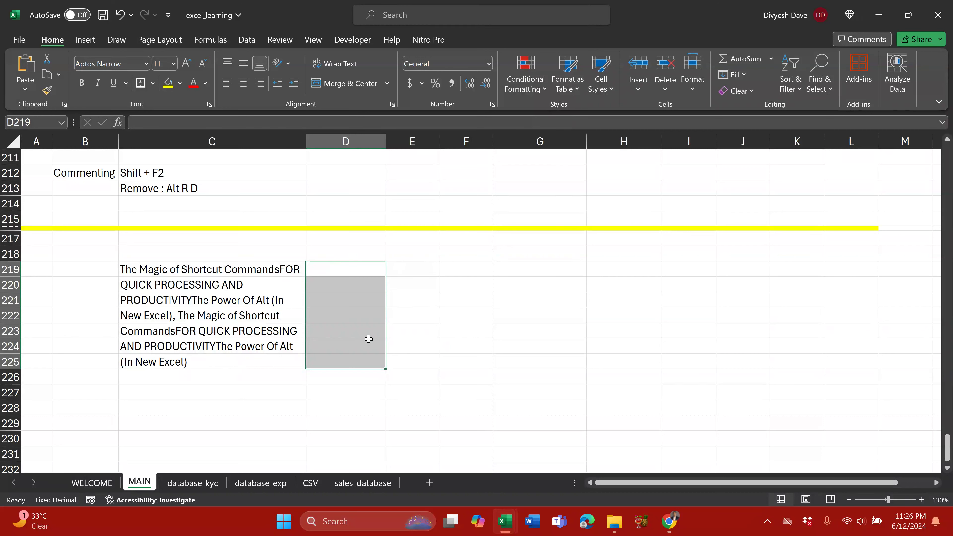
pyautogui.press('Left')
pyautogui.hotkey('shift', 'Down')
pyautogui.hotkey('shift', 'Down')
pyautogui.hotkey('shift', 'Down')
pyautogui.hotkey('shift', 'Down')
pyautogui.hotkey('shift', 'Down')
pyautogui.hotkey('shift', 'Down')
pyautogui.hotkey('shift', 'Down')
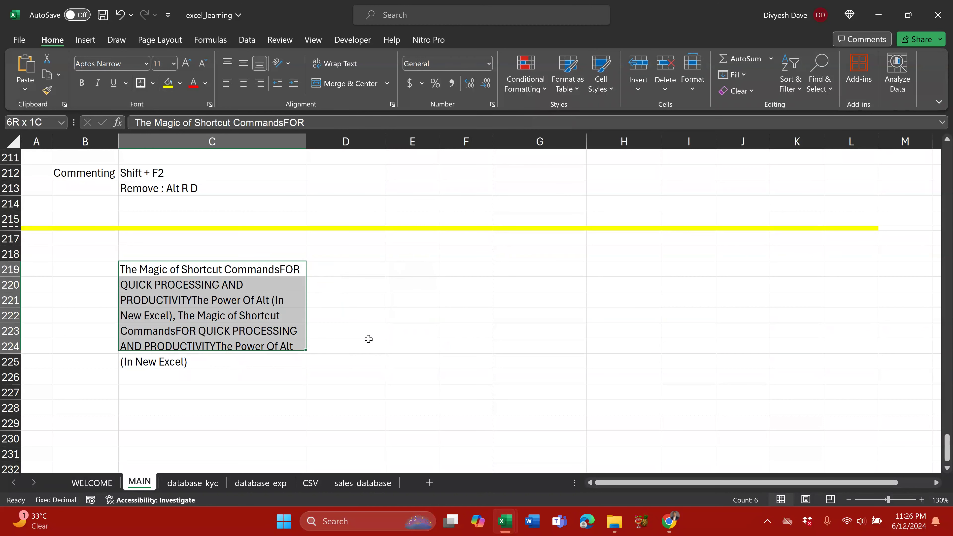
pyautogui.hotkey('shift', 'Up')
pyautogui.hotkey('shift', 'Up')
pyautogui.press('Down')
pyautogui.press('Up')
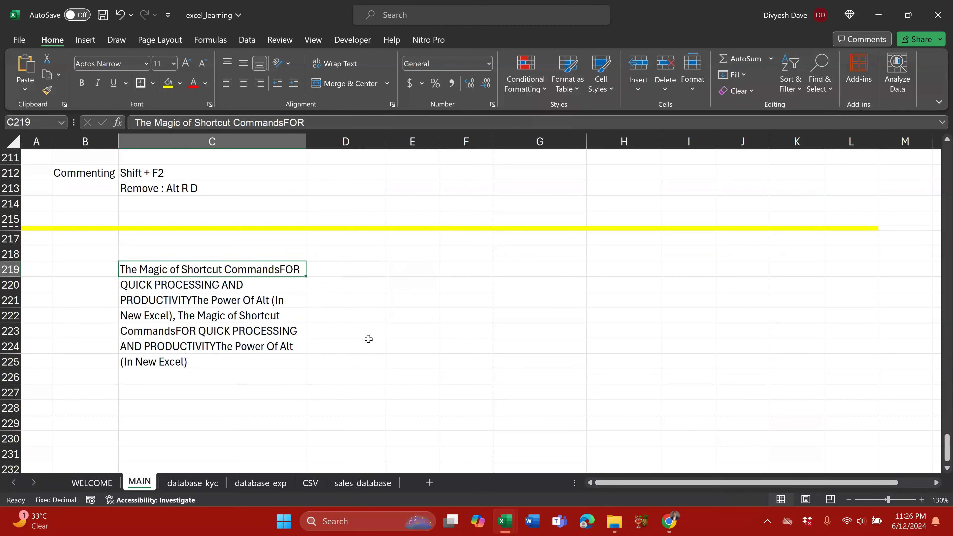
pyautogui.hotkey('shift', 'Down')
pyautogui.hotkey('shift', 'Down')
pyautogui.hotkey('shift', 'Down')
pyautogui.hotkey('shift', 'Down')
pyautogui.hotkey('shift', 'Down')
pyautogui.hotkey('shift', 'Down')
pyautogui.hotkey('shift', 'Down')
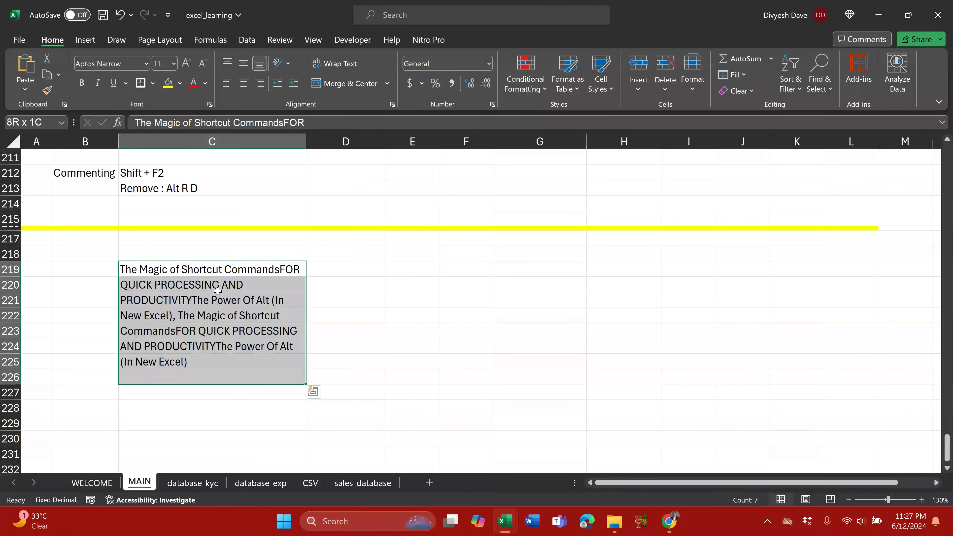
pyautogui.moveTo(246, 271); pyautogui.dragTo(249, 371)
pyautogui.moveTo(237, 301); pyautogui.dragTo(244, 307)
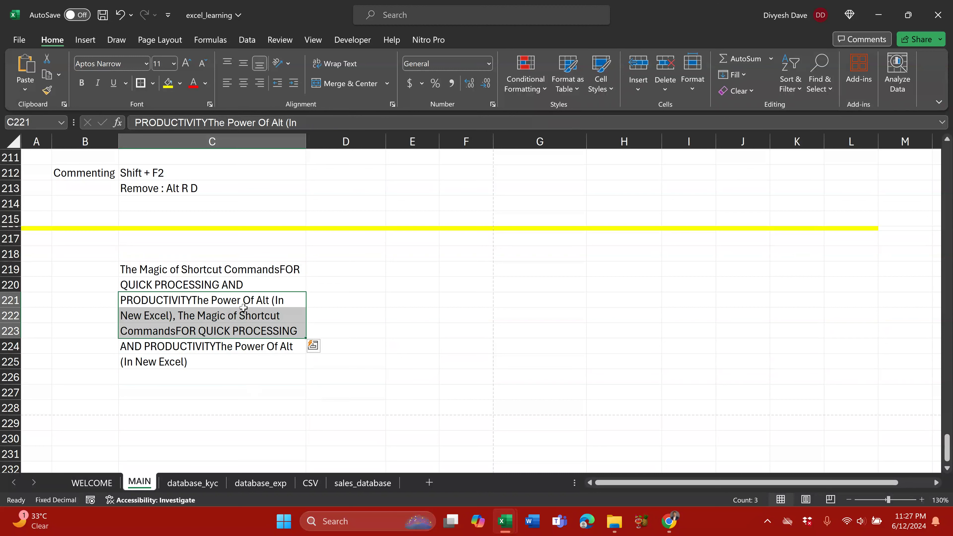
pyautogui.click(256, 269)
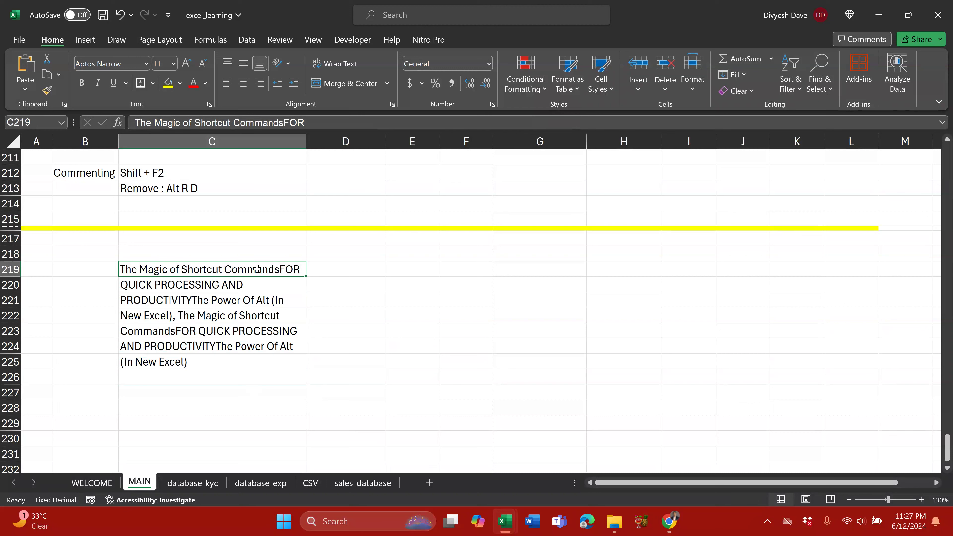
# Step: Undo the justify and paste a second copy of C219:C222 at C221
pyautogui.hotkey('ctrl', 'z')
pyautogui.hotkey('ctrl', 'c')
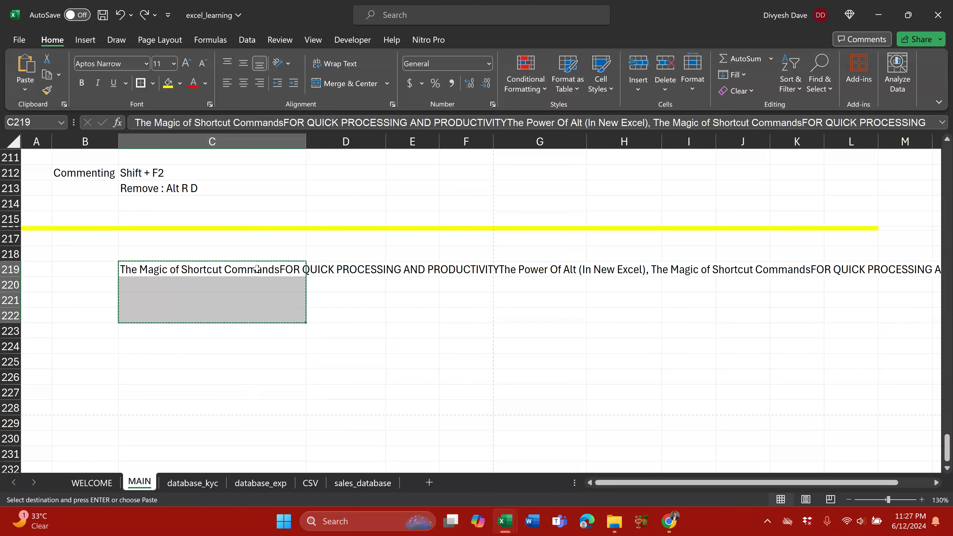
pyautogui.press('Down')
pyautogui.press('Down')
pyautogui.hotkey('ctrl', 'v')
pyautogui.press('Escape')
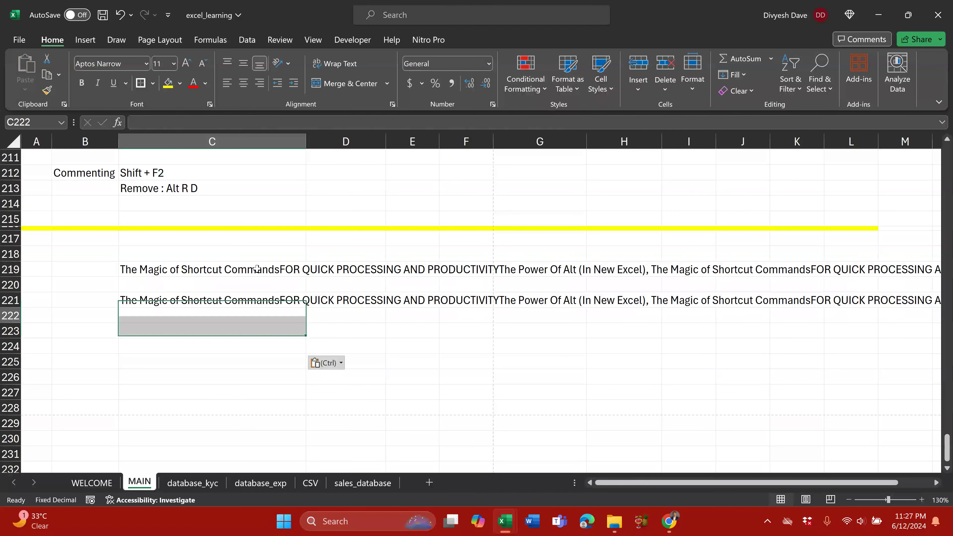
pyautogui.press('Down')
pyautogui.press('Down')
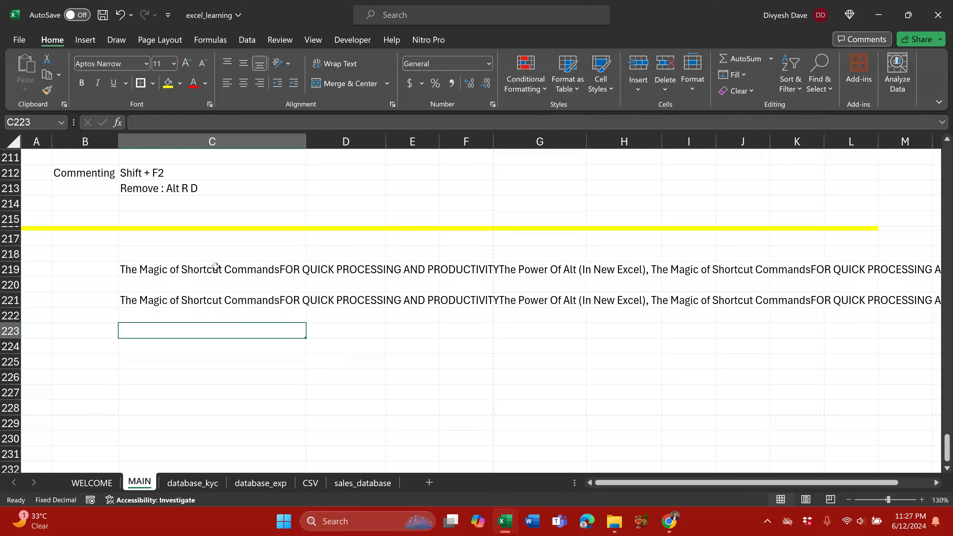
# Step: Justify C219:C229 with Alt H F I J, accepting the text extending below
pyautogui.moveTo(210, 269); pyautogui.dragTo(228, 419)
pyautogui.hotkey('alt', 'h')
pyautogui.press('f')
pyautogui.press('i')
pyautogui.press('j')
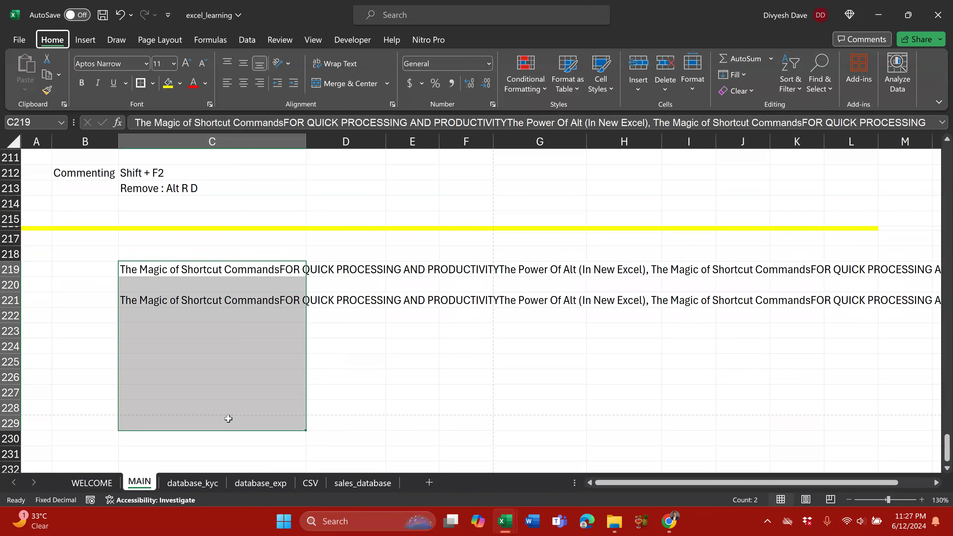
pyautogui.press('Return')
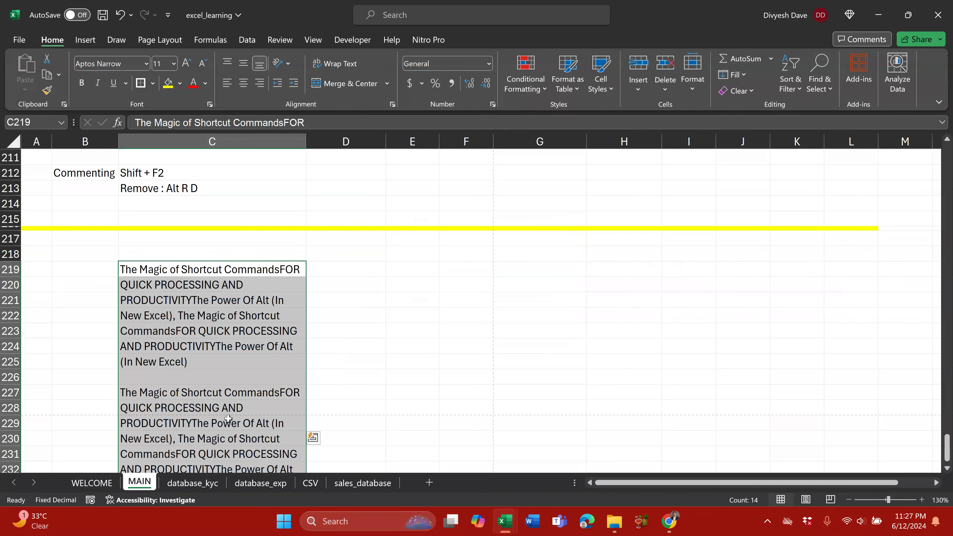
pyautogui.scroll(-2, 262, 409)
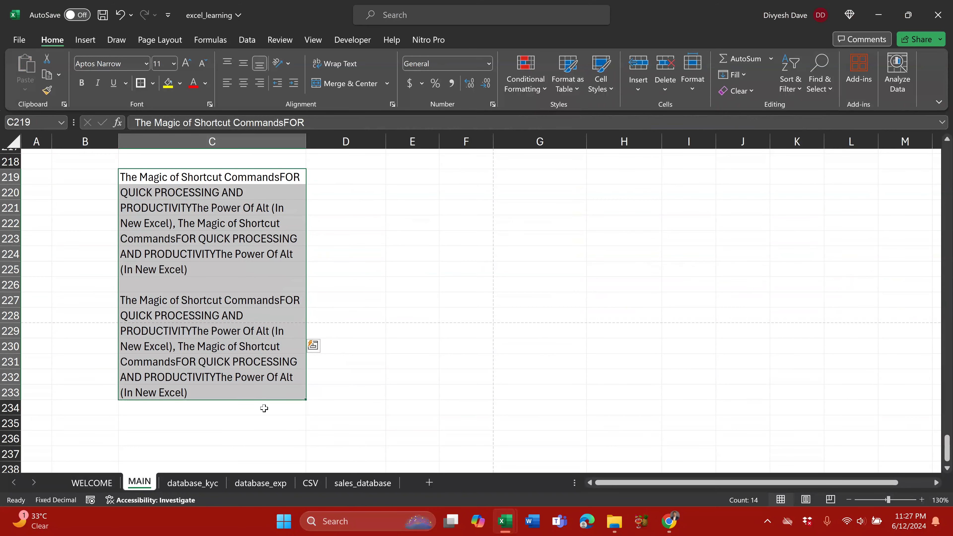
pyautogui.scroll(2, 264, 409)
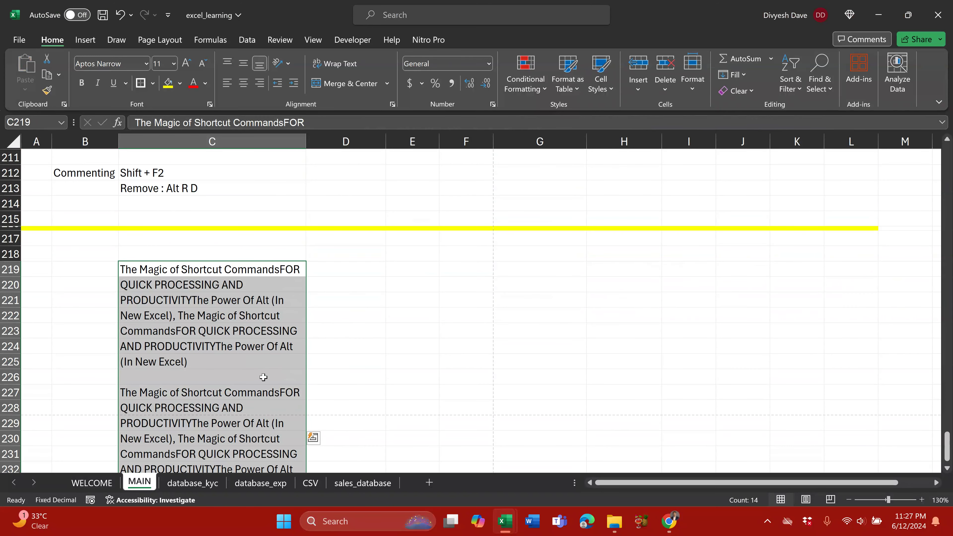
pyautogui.hotkey('alt', 'Tab')
pyautogui.hotkey('alt', 'Tab')
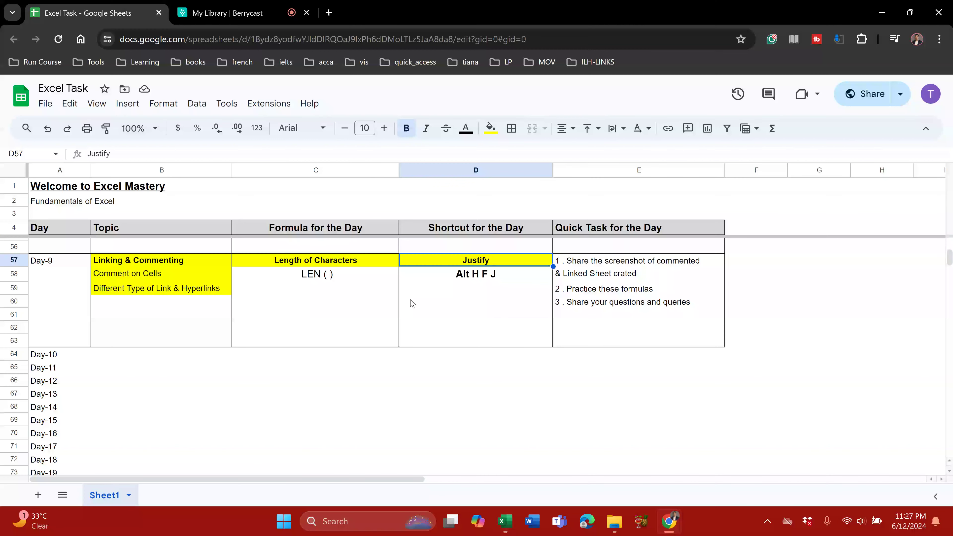
# Step: Insert 'I' into D58 so it reads Alt H F I J, then return to Excel
pyautogui.click(462, 277)
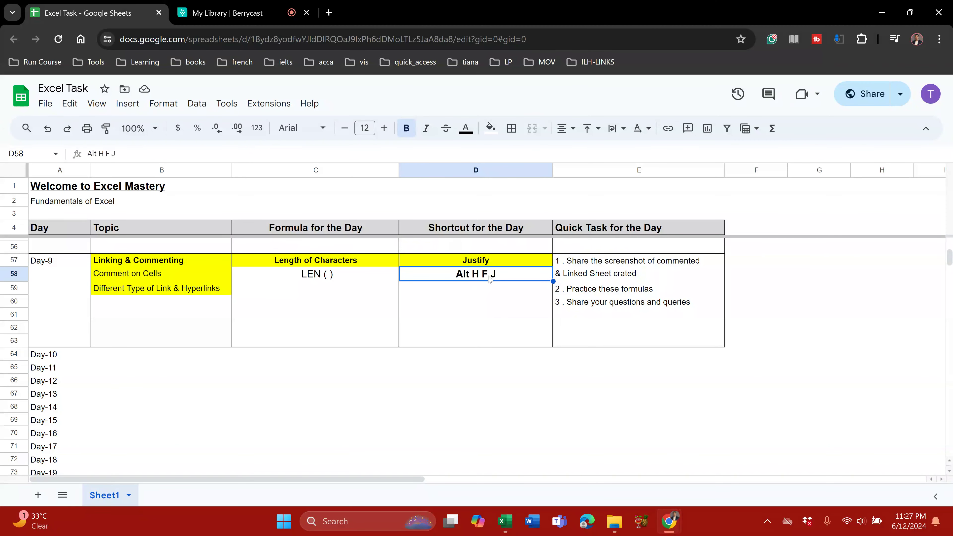
pyautogui.doubleClick(496, 268)
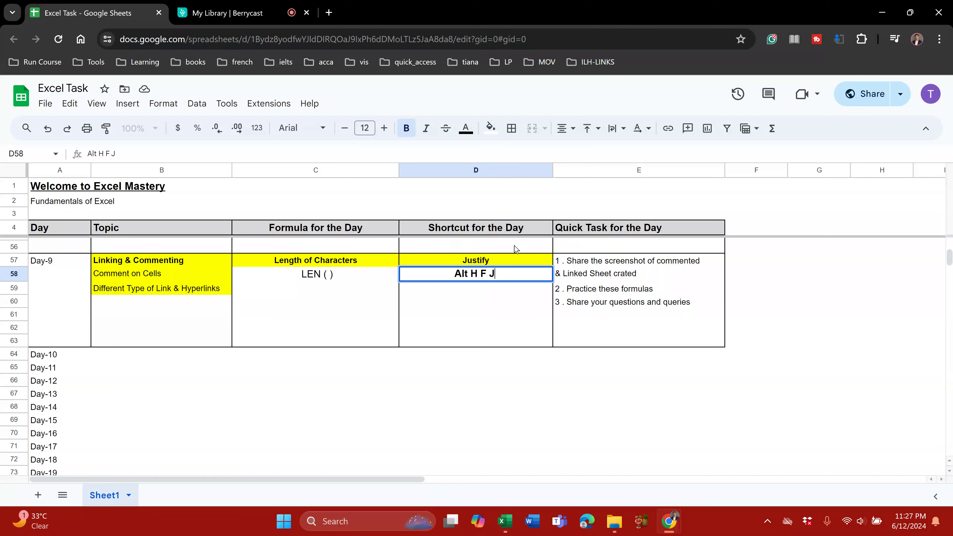
pyautogui.write('I')
pyautogui.press('Return')
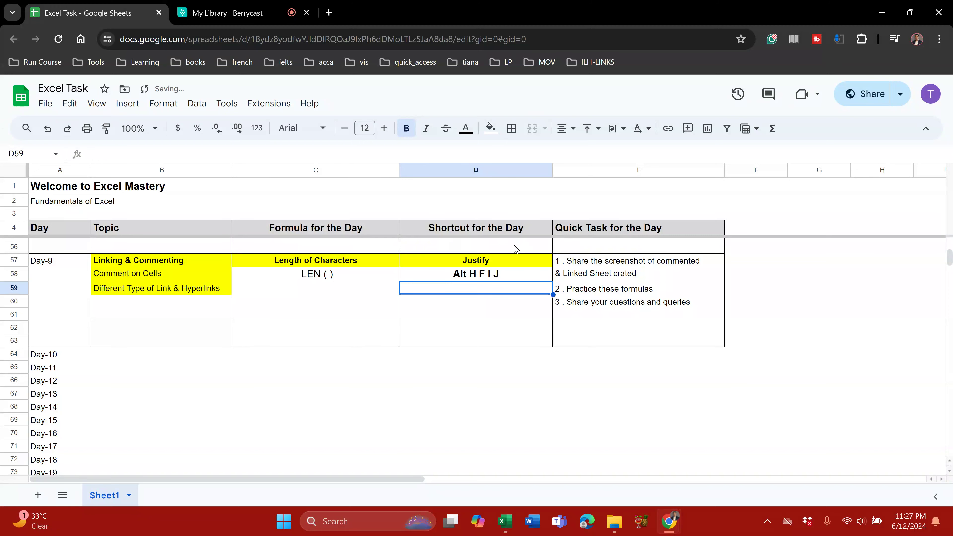
pyautogui.hotkey('alt', 'Tab')
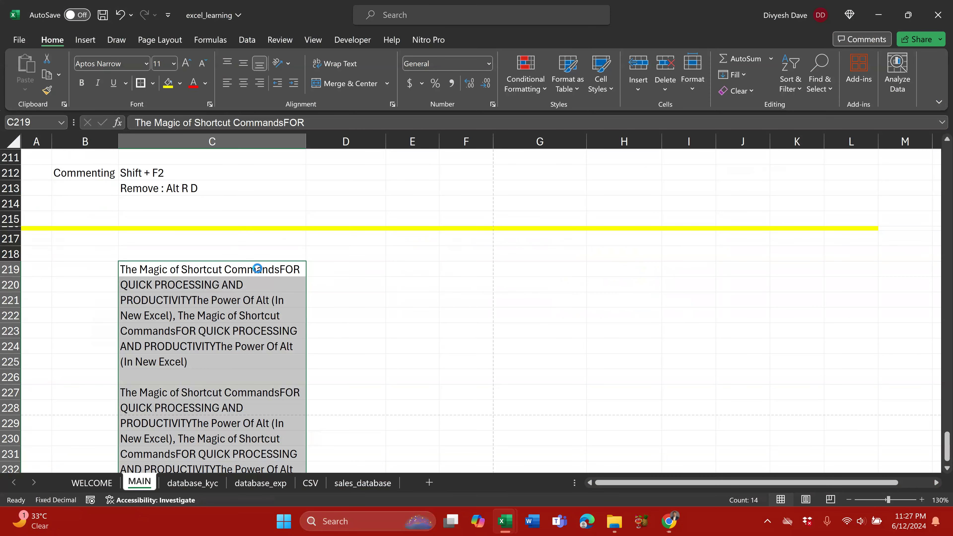
# Step: Undo the duplicated text so C221 is empty again
pyautogui.hotkey('alt', 'h')
pyautogui.press('w')
pyautogui.click(239, 294)
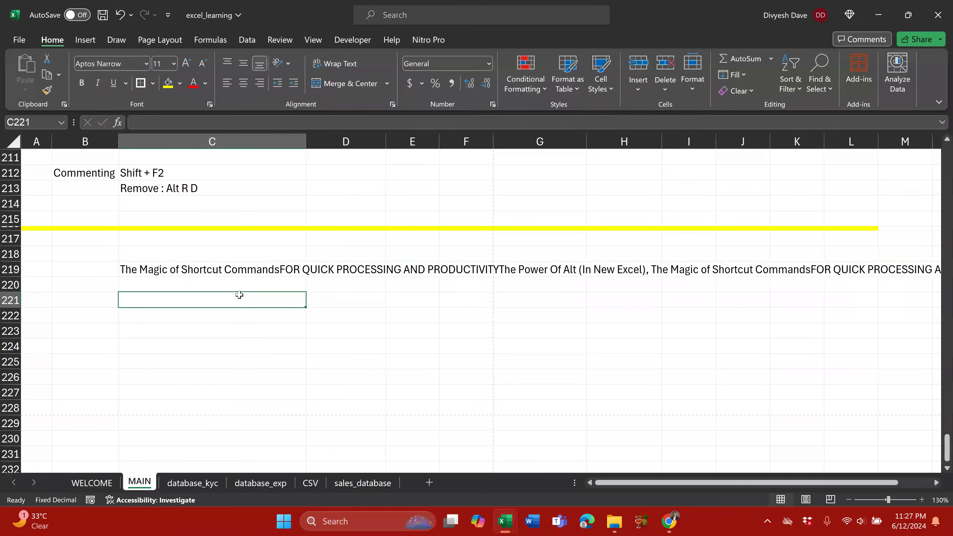
# Step: Justify C219:C227 via Home > Fill > Justify, spreading the text over C219:C225
pyautogui.moveTo(229, 272); pyautogui.dragTo(223, 392)
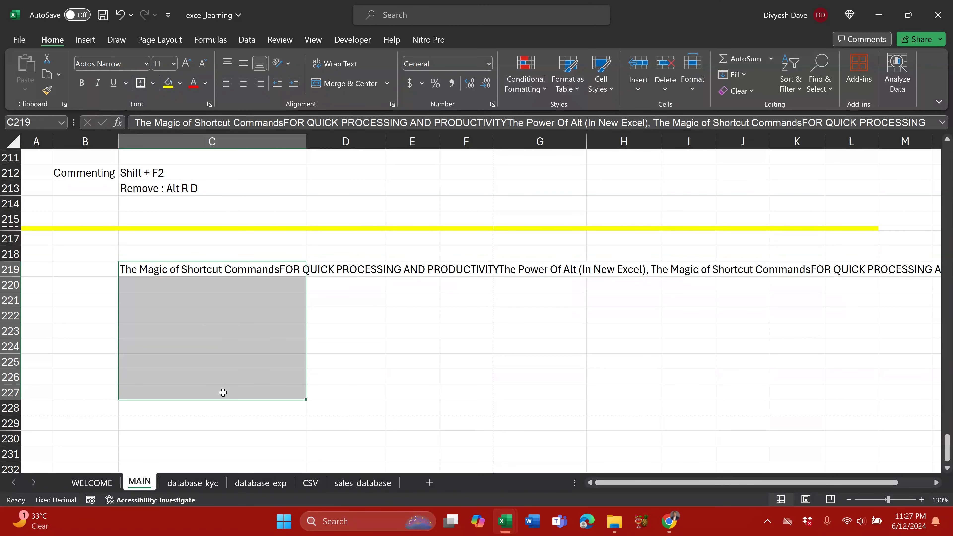
pyautogui.press('alt')
pyautogui.press('h')
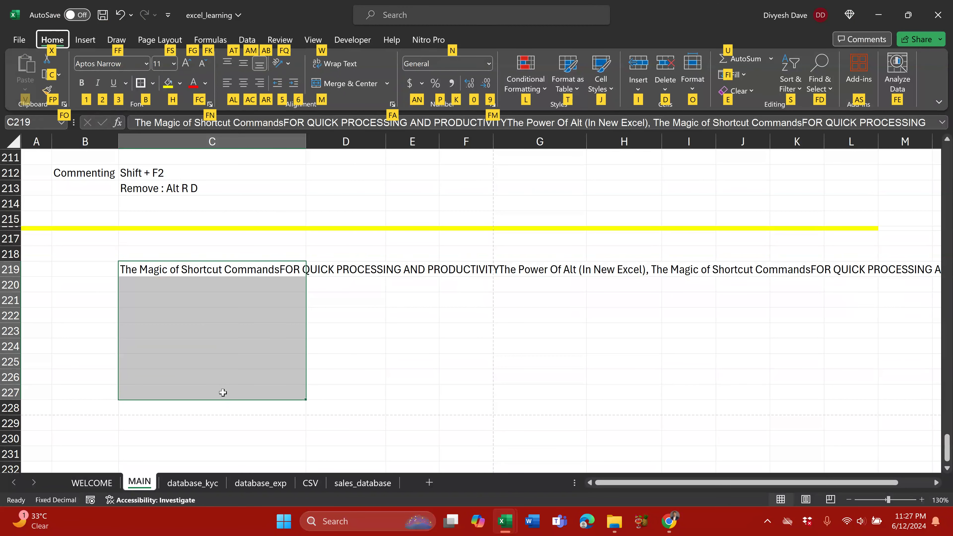
pyautogui.press('alt')
pyautogui.press('alt')
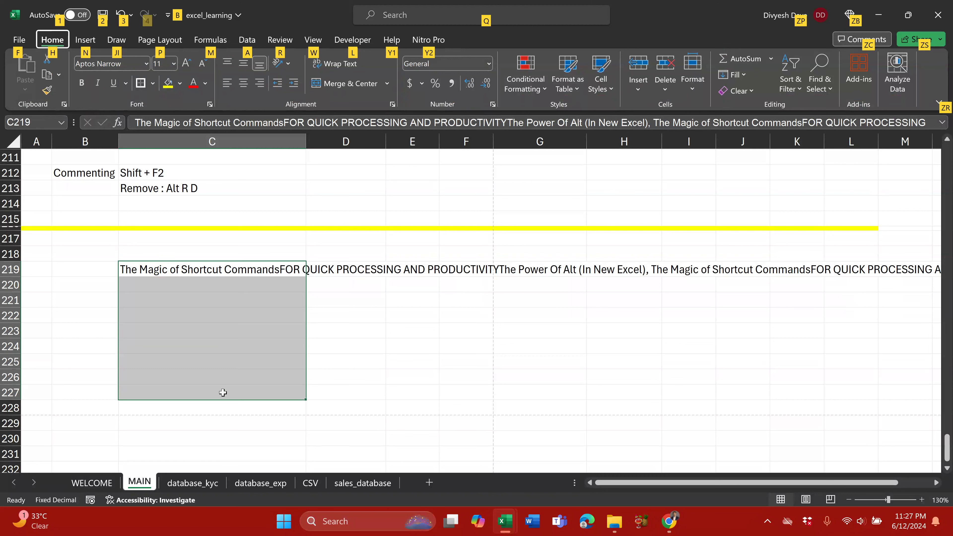
pyautogui.press('h')
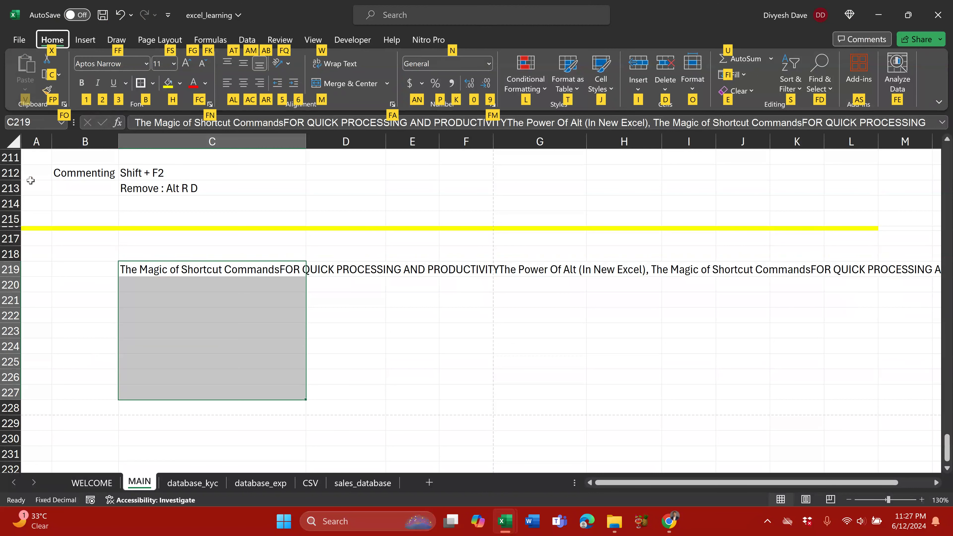
pyautogui.press('f')
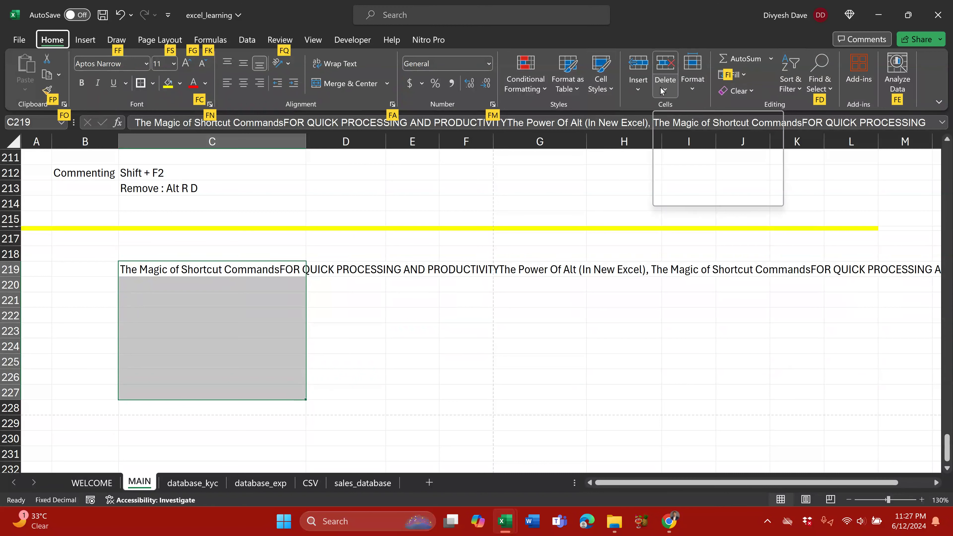
pyautogui.press('i')
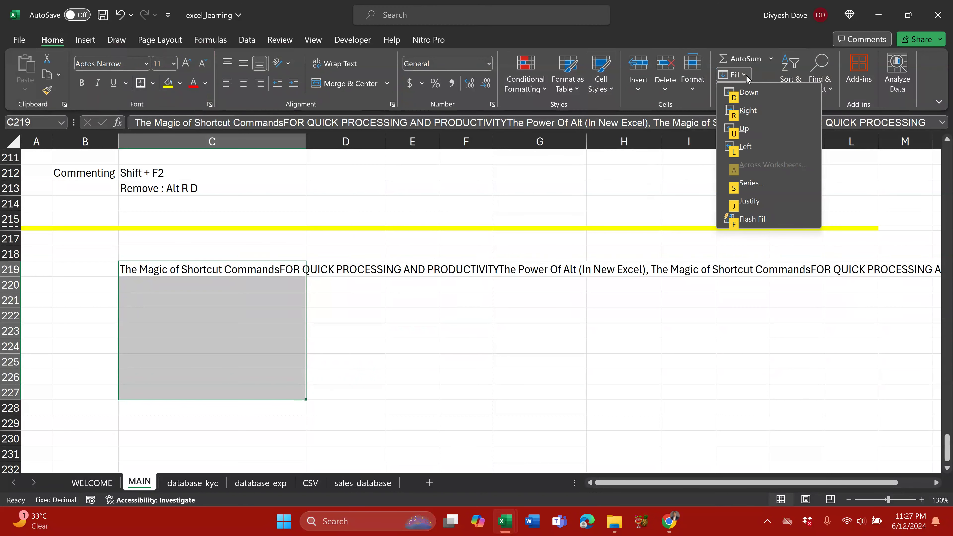
pyautogui.click(749, 202)
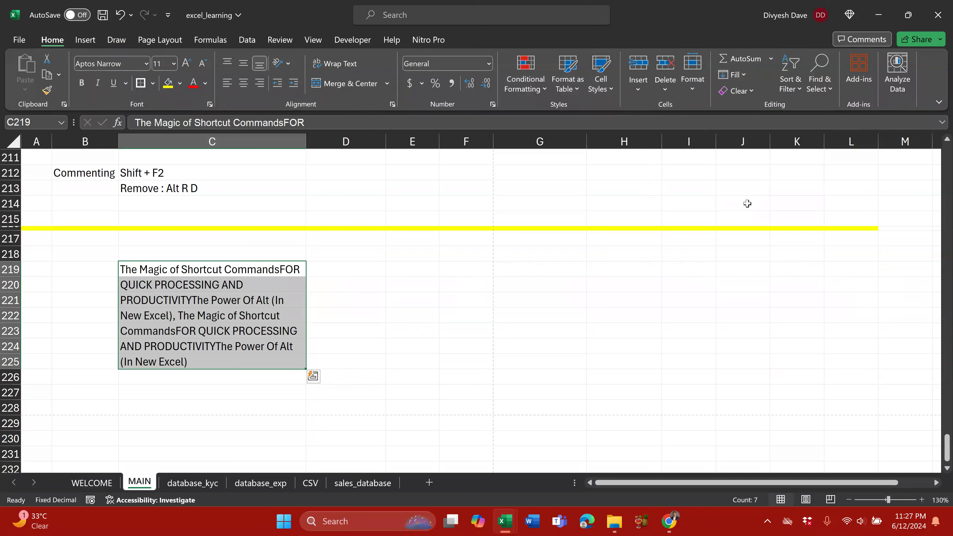
# Step: Delete the justified text from the block around C219:C225
pyautogui.click(230, 273)
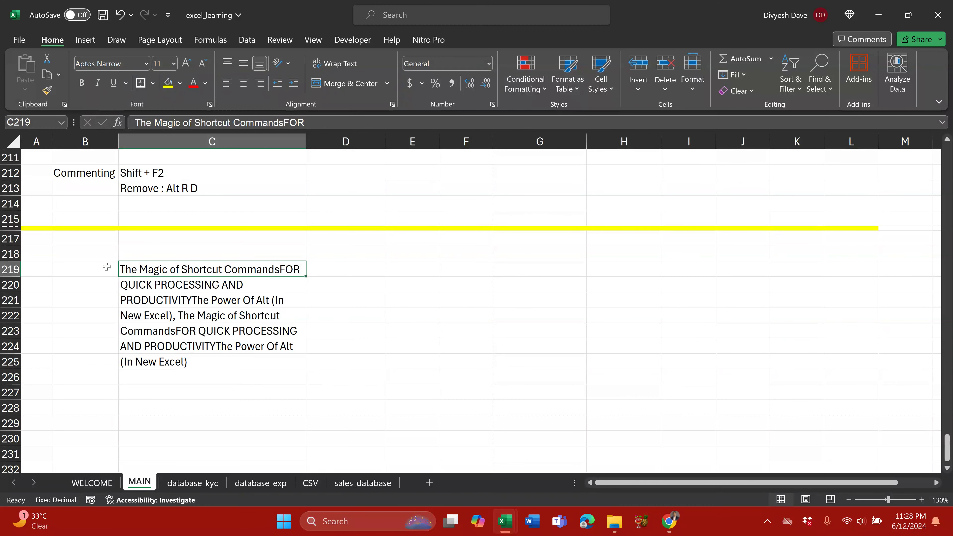
pyautogui.moveTo(98, 268); pyautogui.dragTo(346, 415)
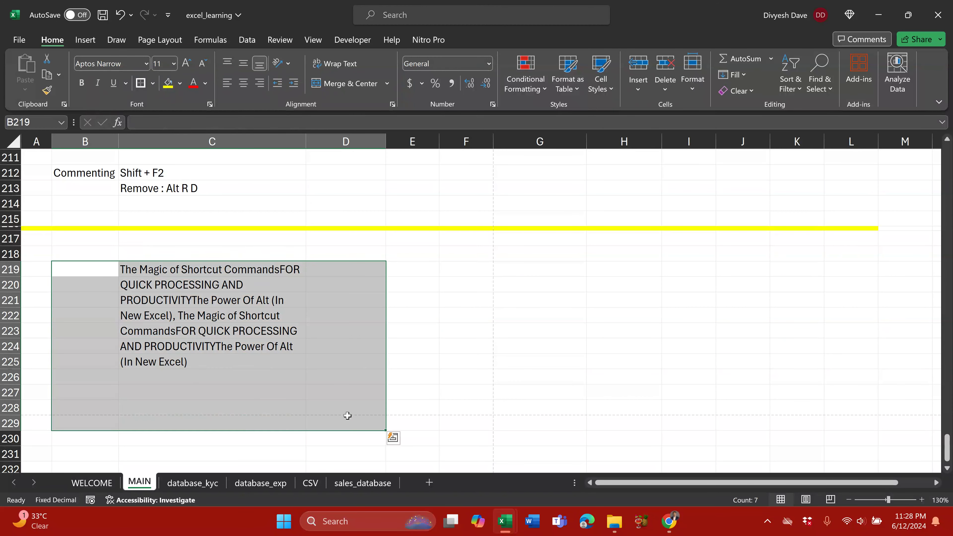
pyautogui.press('Delete')
# Step: Adjust column C width back, undo the row 218 height change, and select C218:C223
pyautogui.moveTo(305, 142)
pyautogui.mouseDown()
pyautogui.moveTo(187, 139)
pyautogui.moveTo(295, 141)
pyautogui.mouseUp()
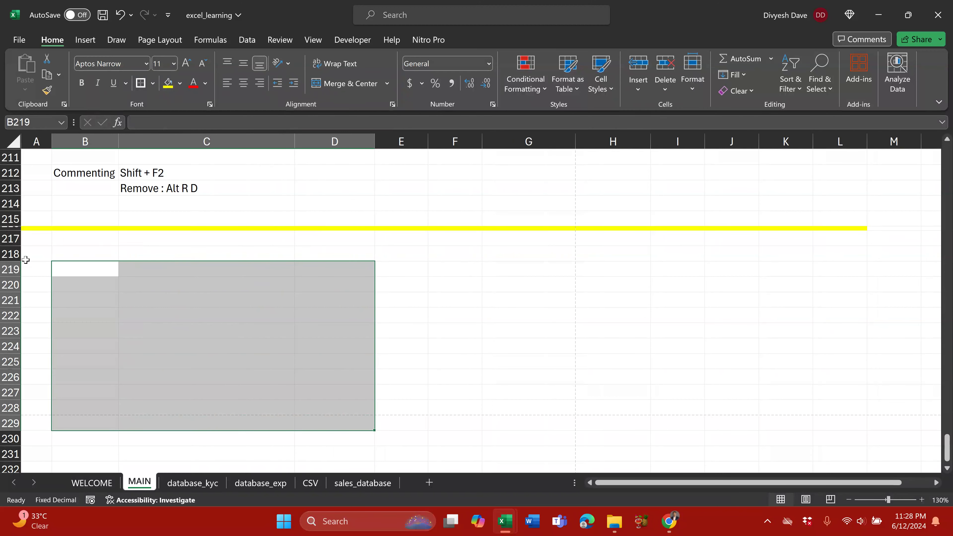
pyautogui.moveTo(18, 261); pyautogui.dragTo(18, 248)
pyautogui.hotkey('ctrl', 'z')
pyautogui.moveTo(189, 250); pyautogui.dragTo(230, 329)
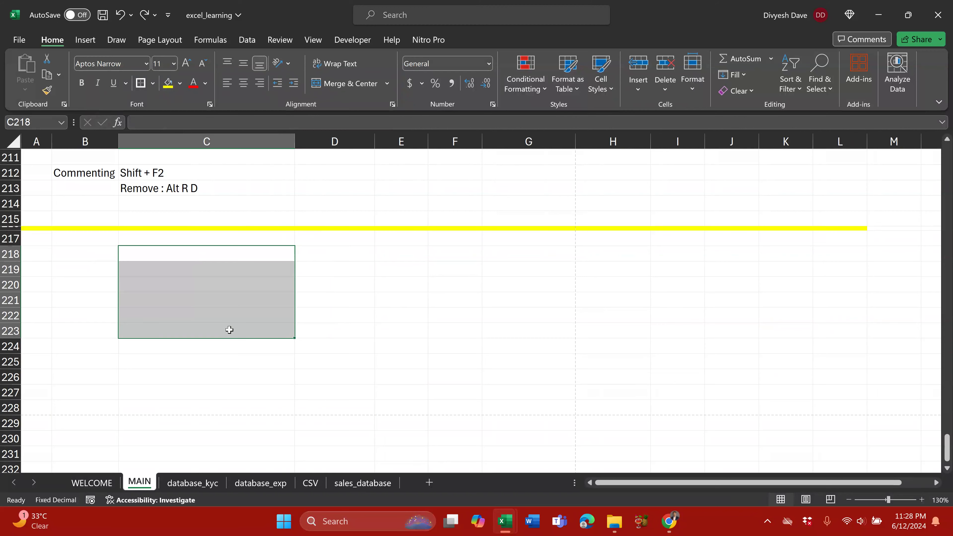
pyautogui.hotkey('alt', 'Tab')
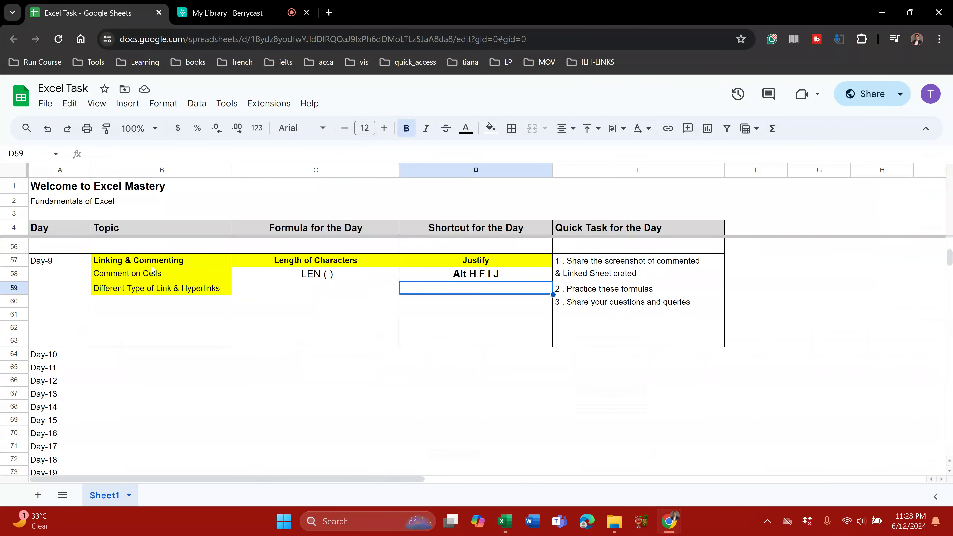
# Step: Review the Day-9 topic, LEN ( ) and quick-task cells, then select block A57:E63
pyautogui.moveTo(155, 262); pyautogui.dragTo(147, 297)
pyautogui.click(341, 262)
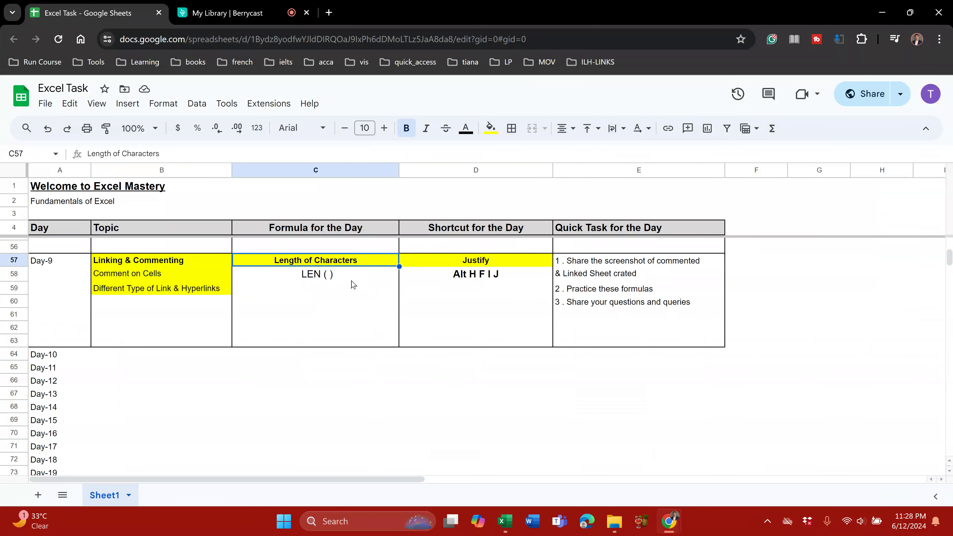
pyautogui.click(352, 281)
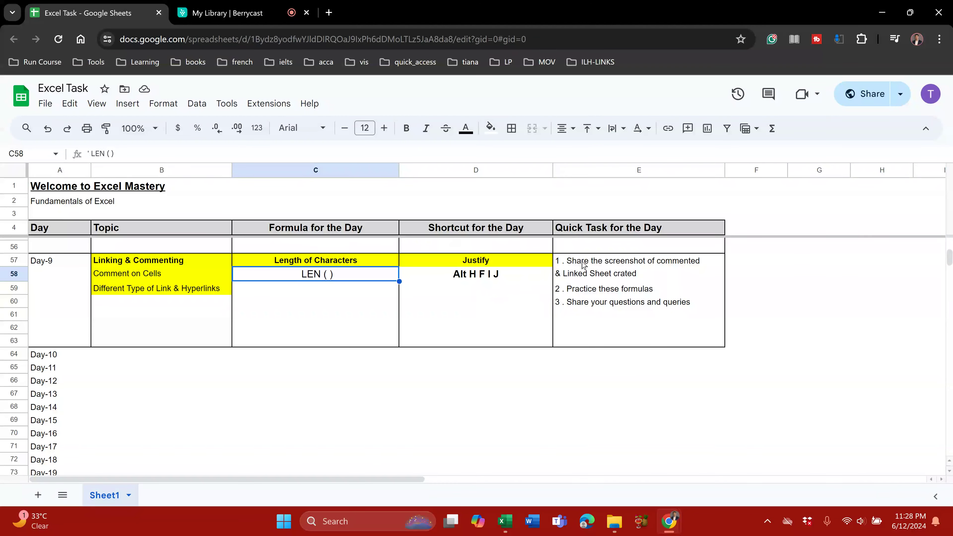
pyautogui.click(599, 264)
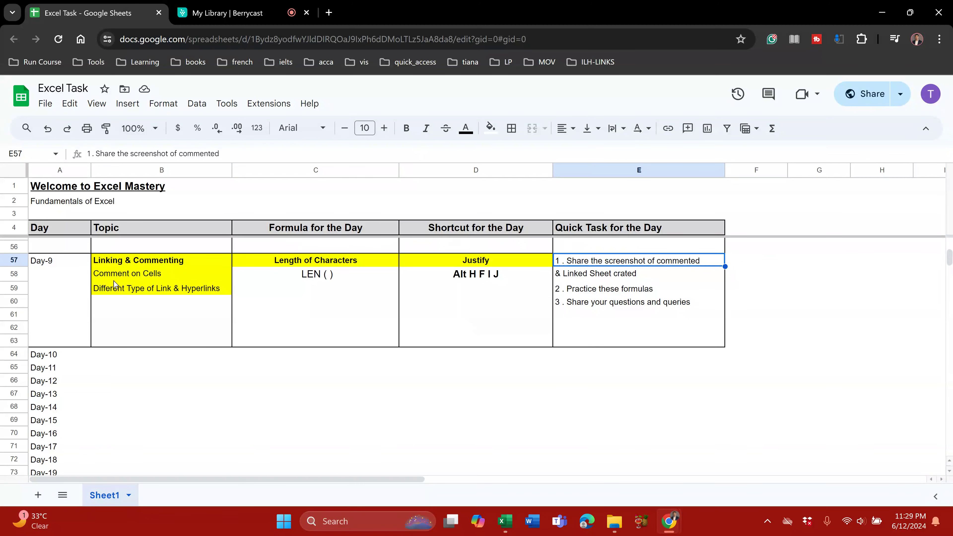
pyautogui.click(71, 264)
pyautogui.moveTo(82, 277); pyautogui.dragTo(606, 336)
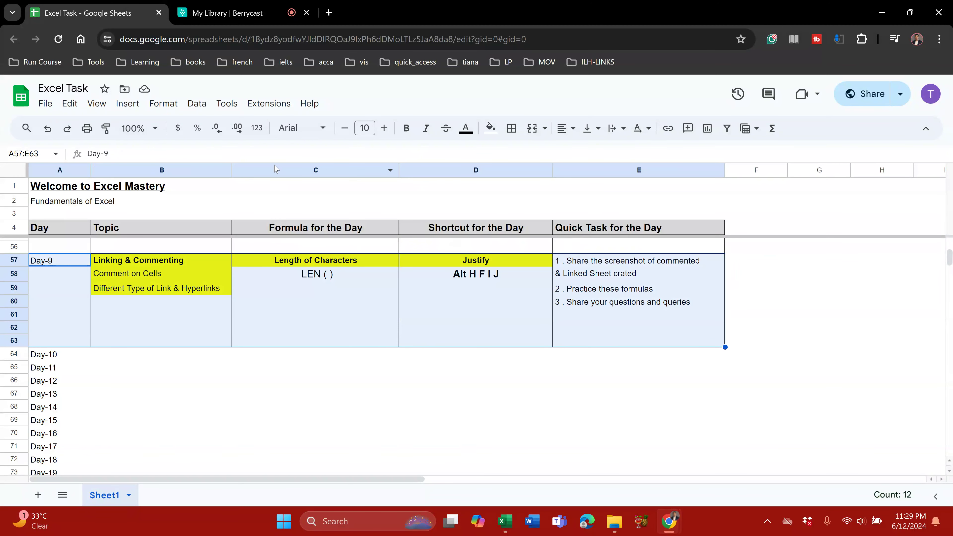
pyautogui.hotkey('alt', 'Tab')
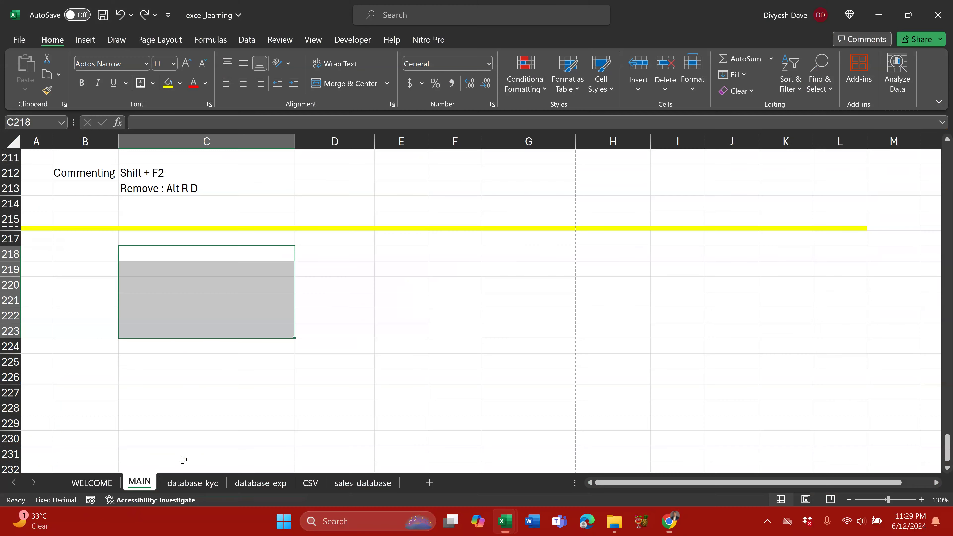
# Step: Switch to the WELCOME sheet and select the WELCOME TO DAY-9 banner cell
pyautogui.hotkey('ctrl', 'pageup')
pyautogui.click(381, 316)
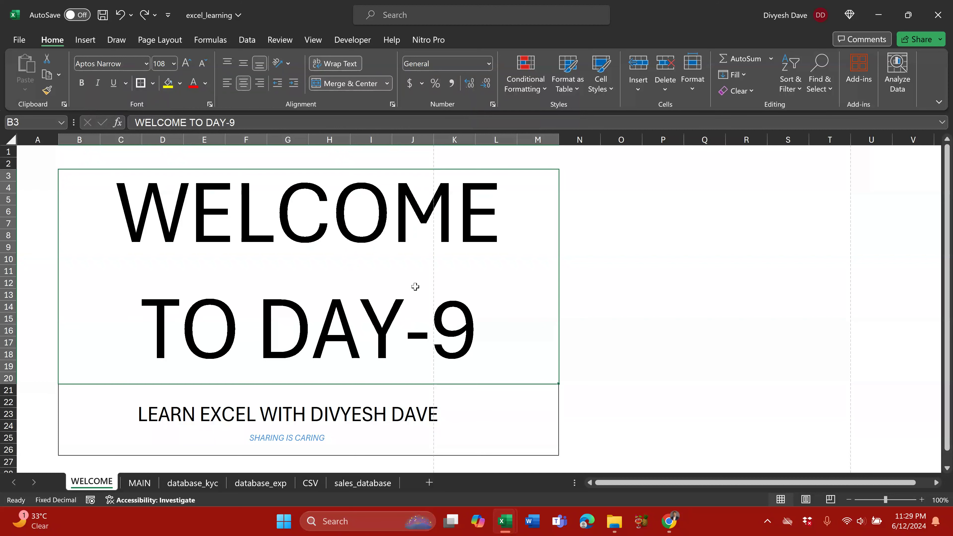
# Step: Alternate between Excel and the Excel Task sheet, finishing on cell D59
pyautogui.click(46, 211)
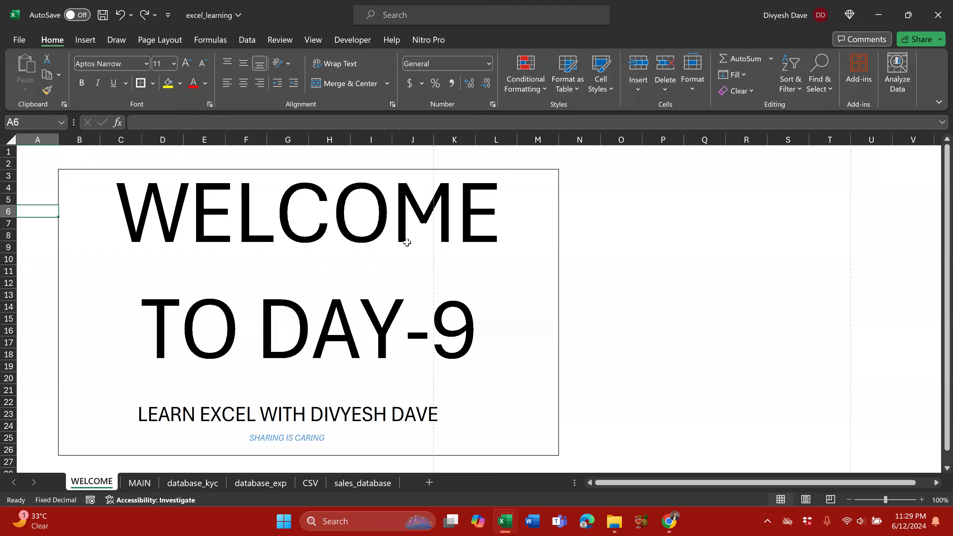
pyautogui.hotkey('alt', 'Tab')
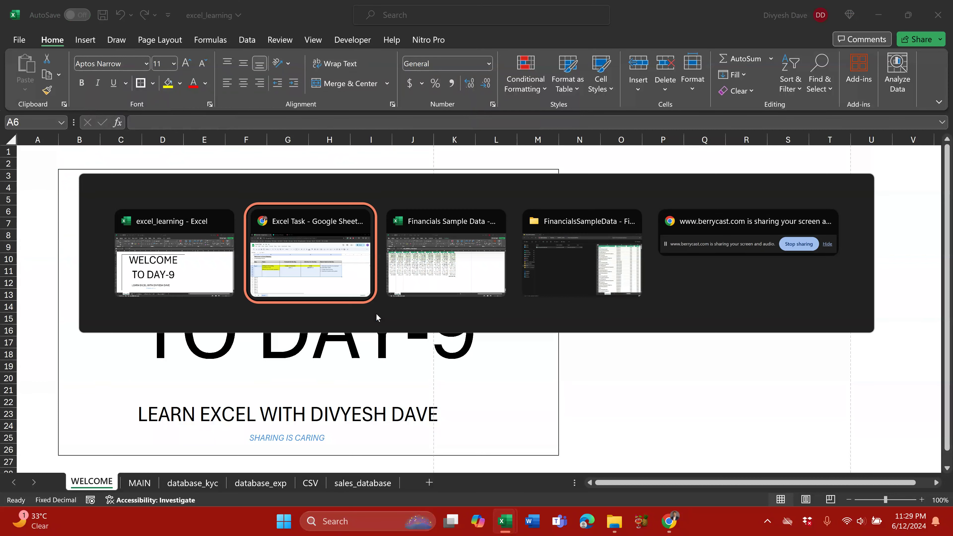
pyautogui.click(323, 292)
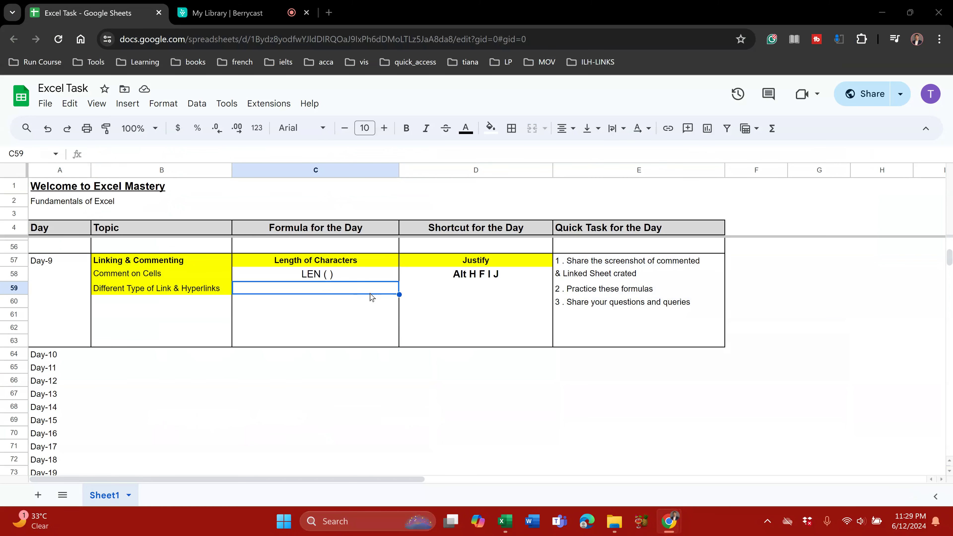
pyautogui.hotkey('alt', 'Tab')
pyautogui.click(48, 175)
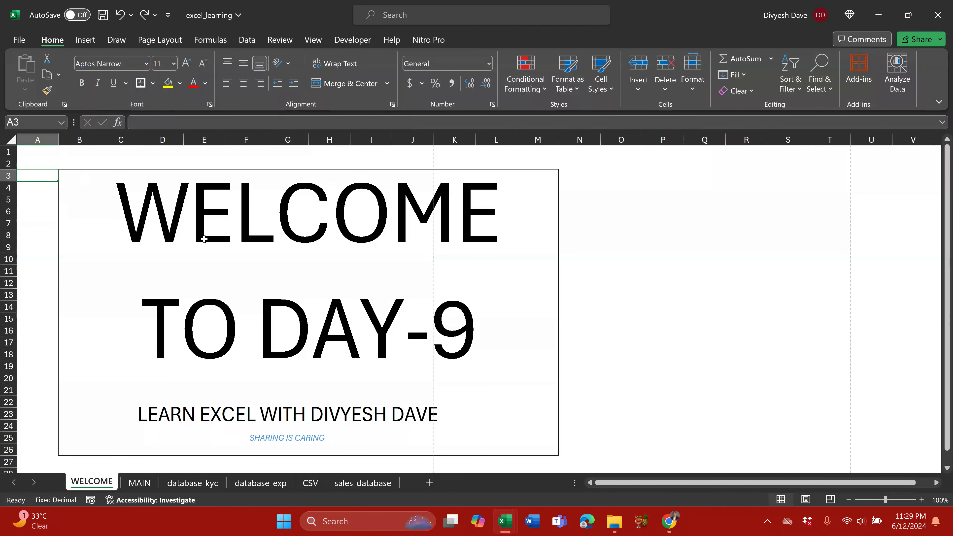
pyautogui.hotkey('alt', 'Tab')
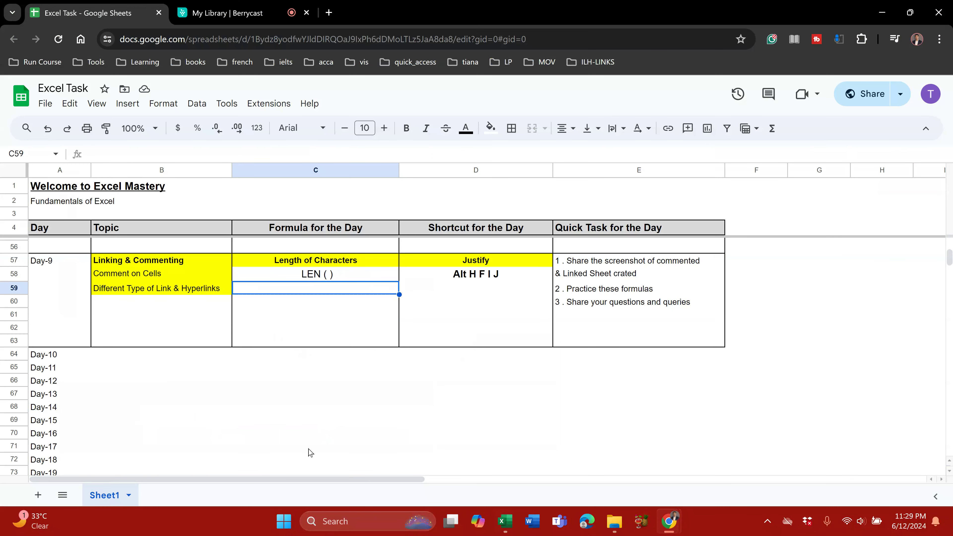
pyautogui.press('Right')
pyautogui.hotkey('alt', 'Tab')
pyautogui.hotkey('alt', 'Tab')
pyautogui.hotkey('alt', 'Tab')
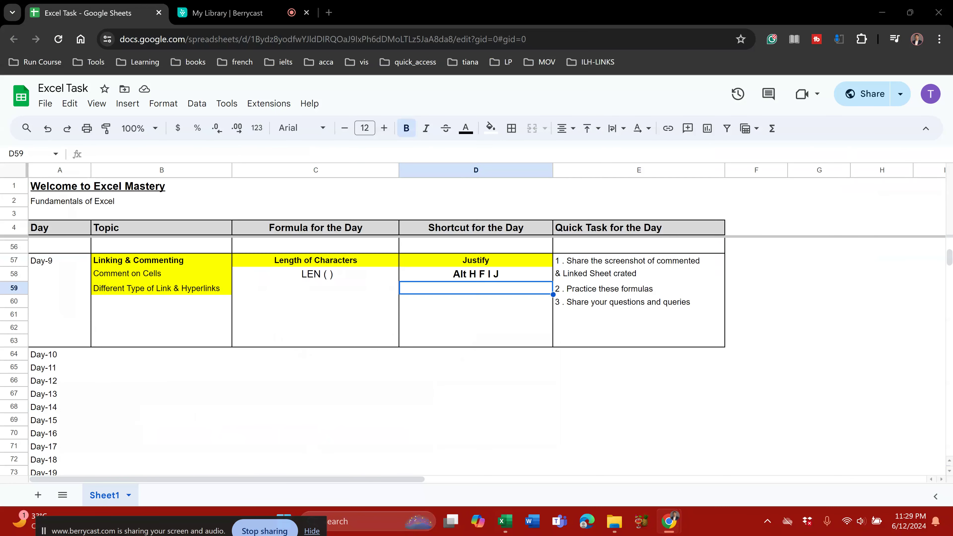